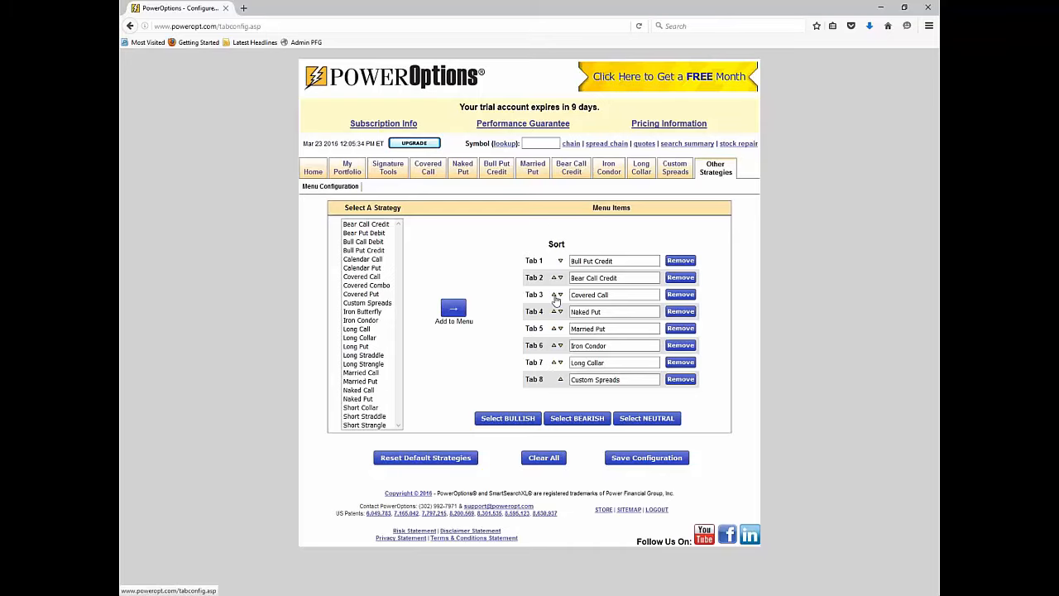
# Remove Long Collar and Iron Condor from the menu items, and add Long Call as Tab 6 and Long Strangle as Tab 7.
pyautogui.moveTo(613, 312); pyautogui.dragTo(572, 312)
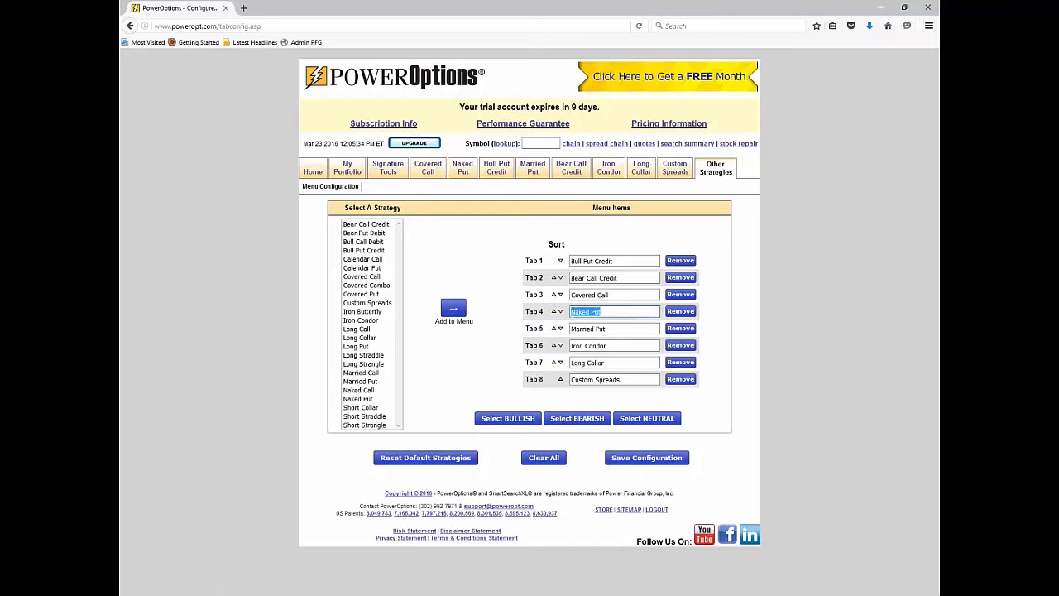
pyautogui.press('Tab')
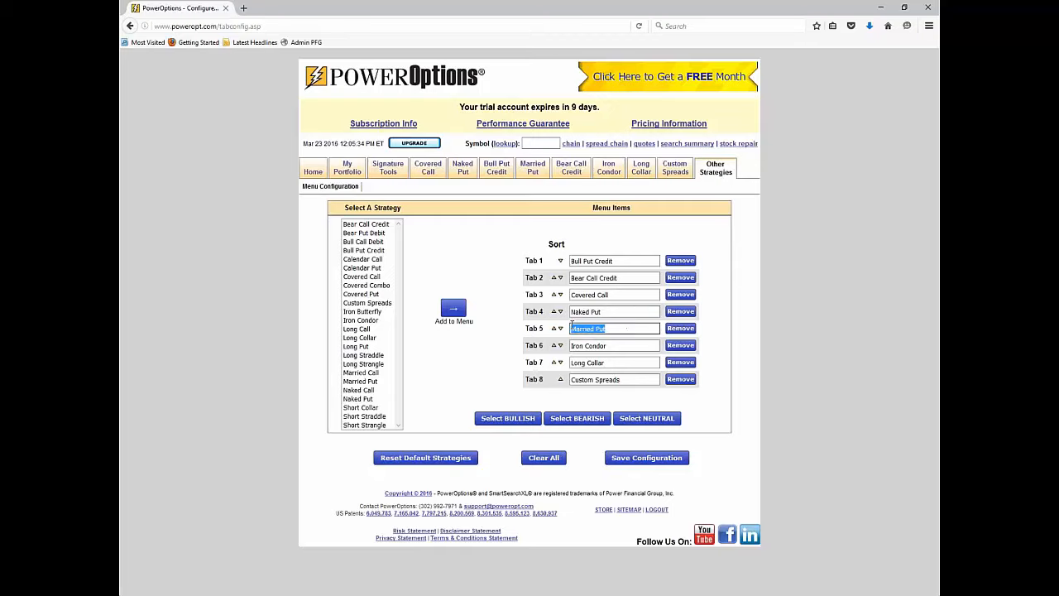
pyautogui.click(681, 363)
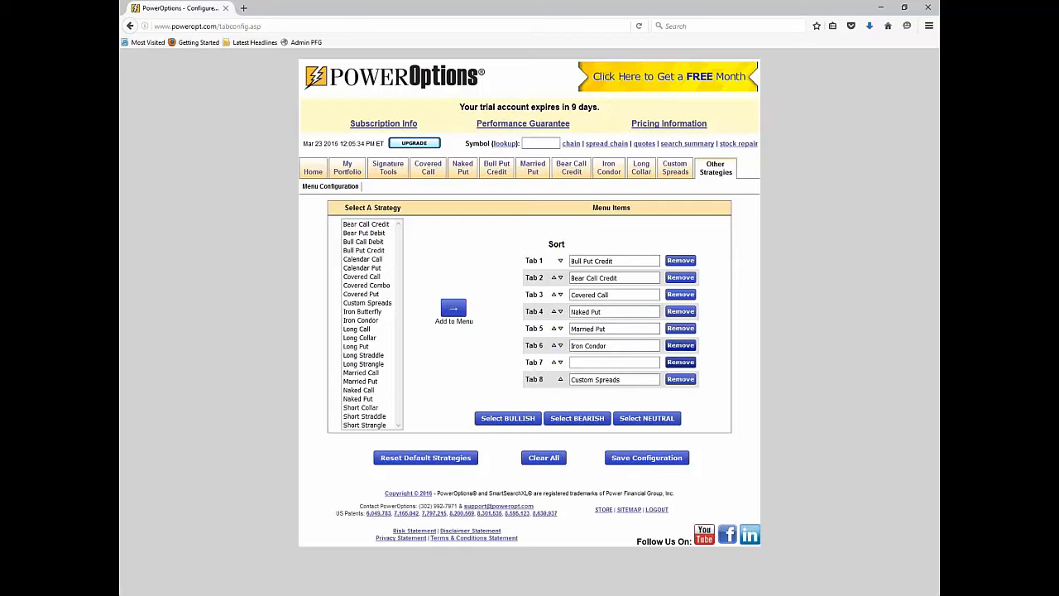
pyautogui.click(680, 346)
pyautogui.doubleClick(370, 330)
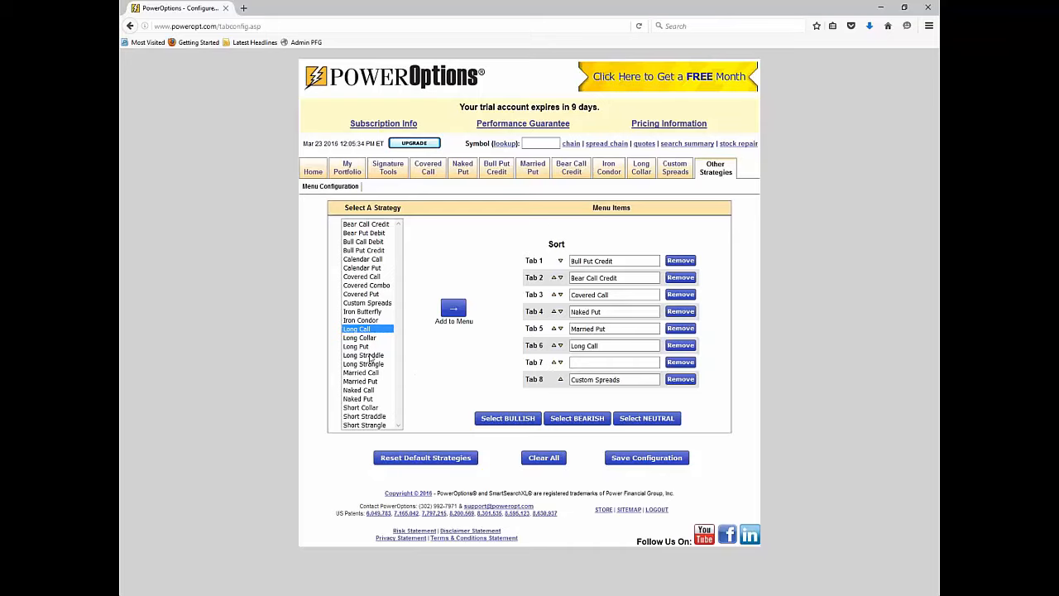
pyautogui.doubleClick(371, 364)
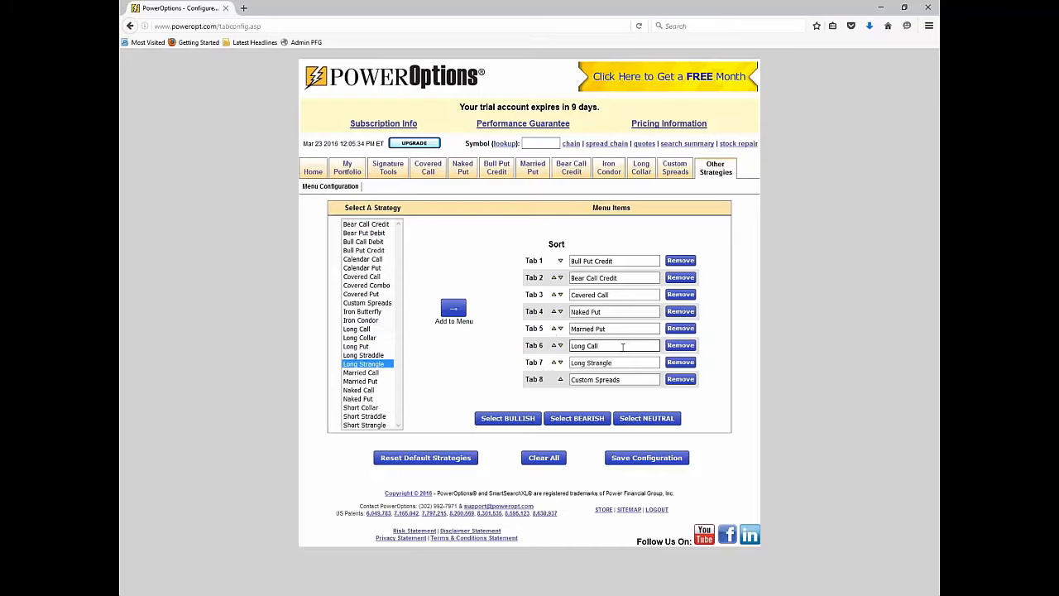
# Reorder the menu items so Long Call is Tab 3, Long Strangle Tab 4 and Married Put Tab 5.
pyautogui.click(554, 345)
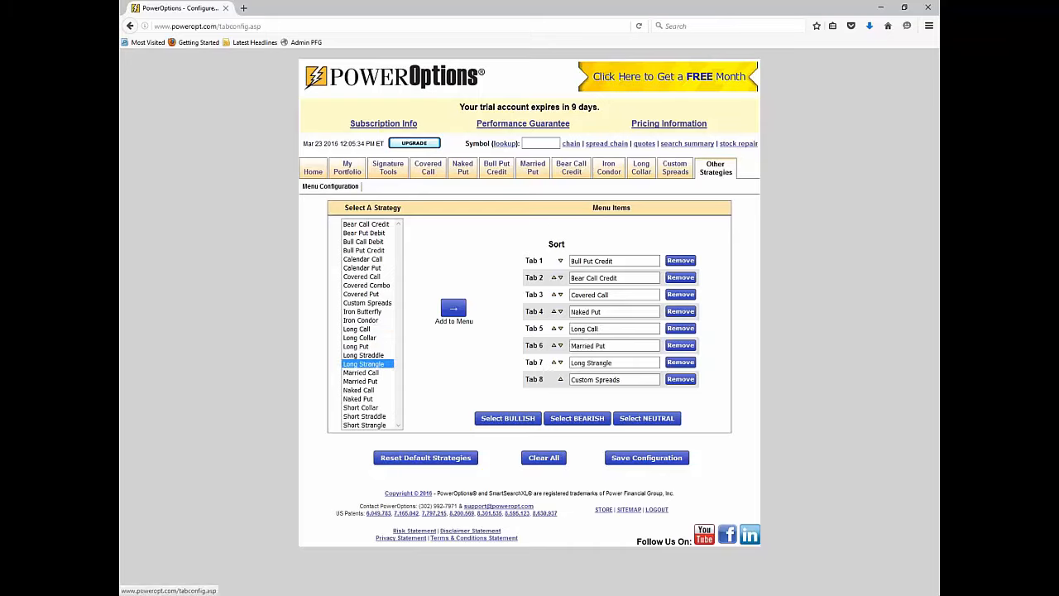
pyautogui.click(554, 328)
pyautogui.click(554, 311)
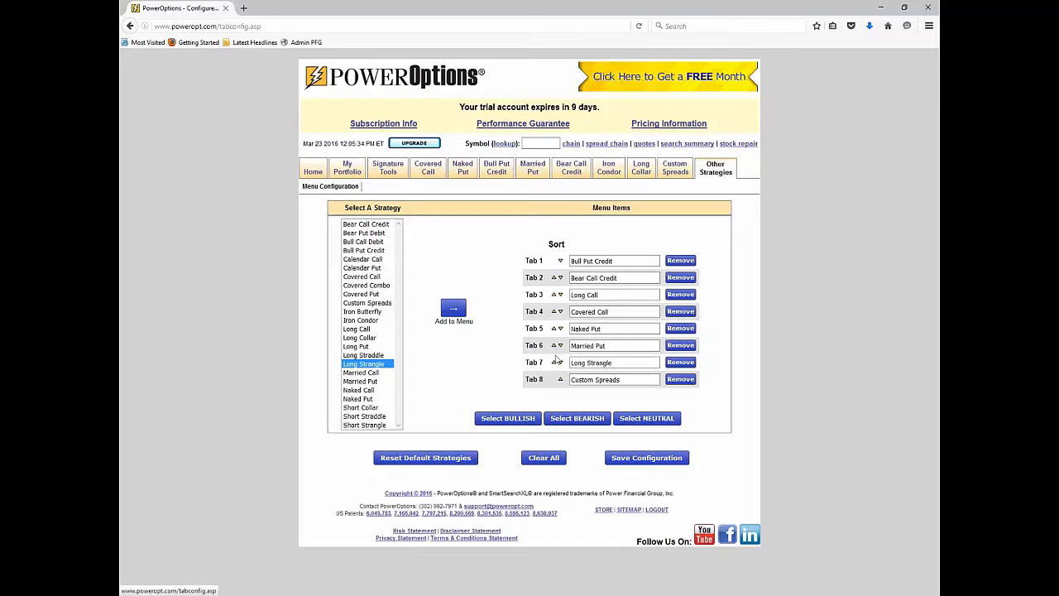
pyautogui.click(553, 361)
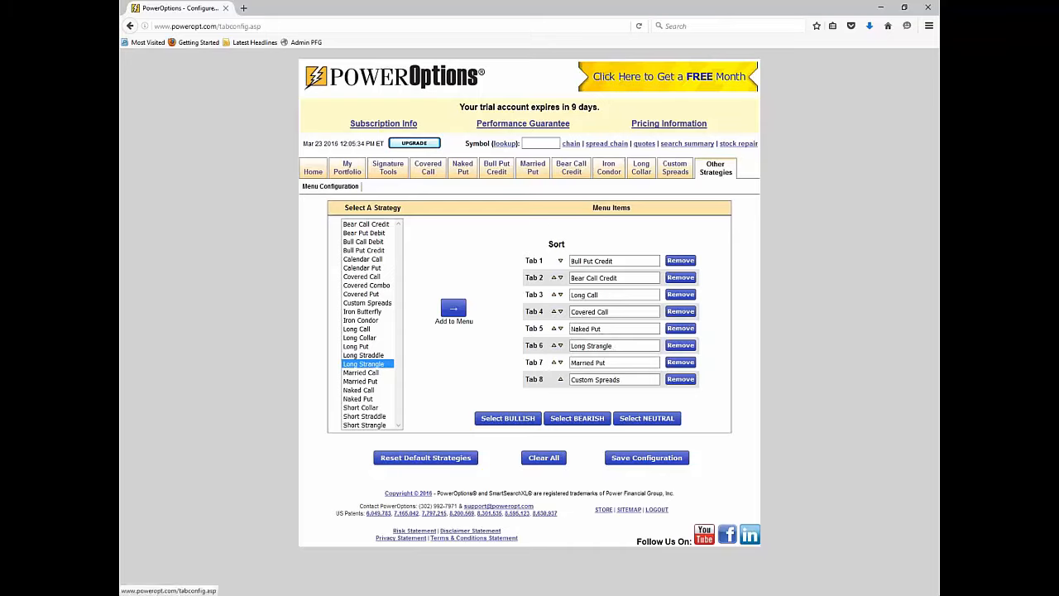
pyautogui.click(554, 345)
pyautogui.click(554, 329)
pyautogui.click(554, 362)
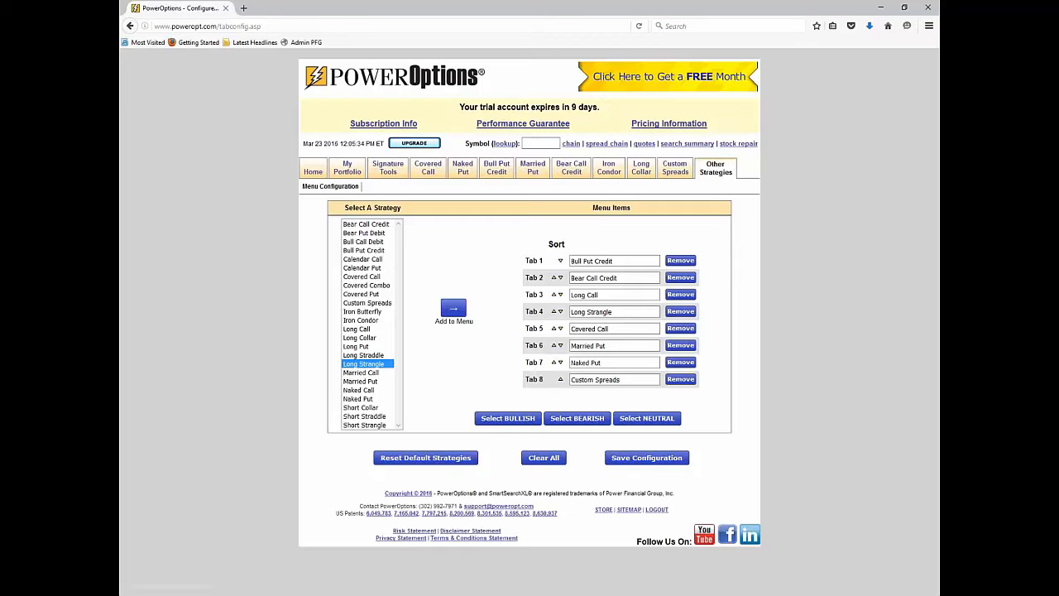
pyautogui.click(554, 345)
# Replace Custom Spreads on Tab 8 with Calendar Call and save the menu configuration.
pyautogui.click(681, 380)
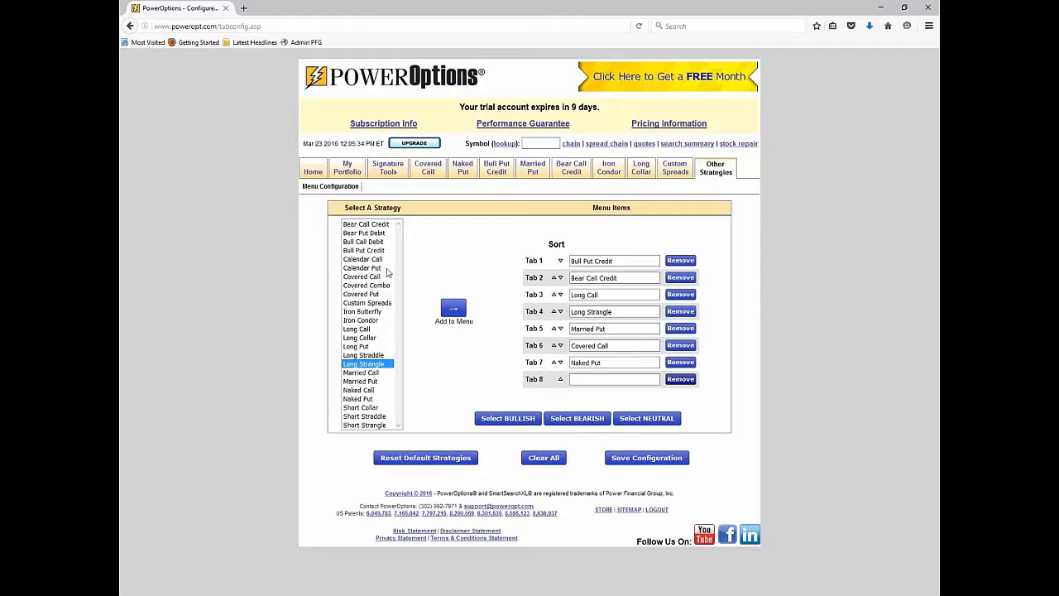
pyautogui.click(376, 278)
pyautogui.click(453, 309)
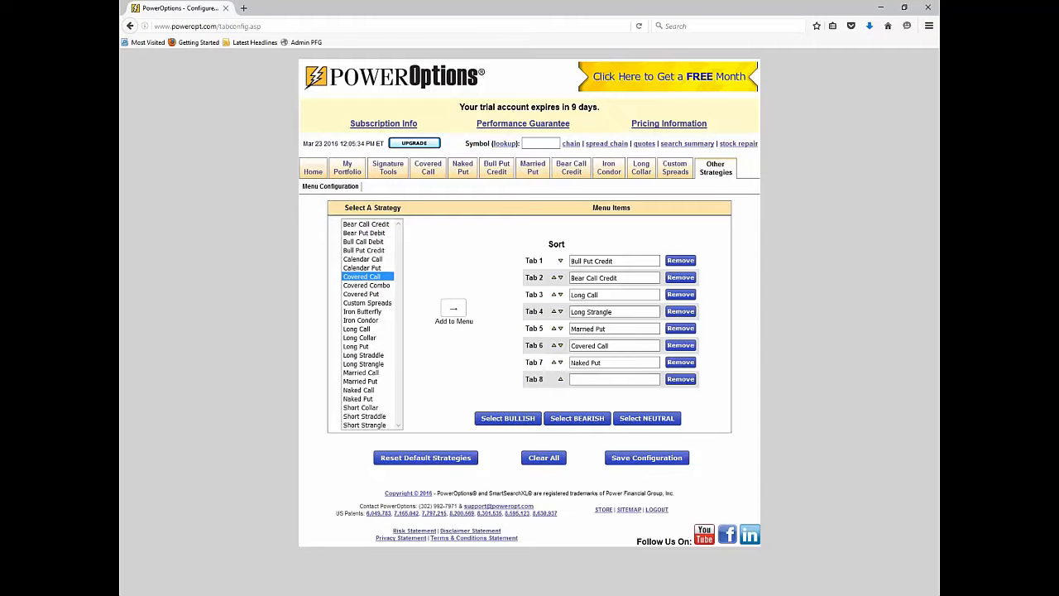
pyautogui.click(566, 264)
pyautogui.doubleClick(370, 259)
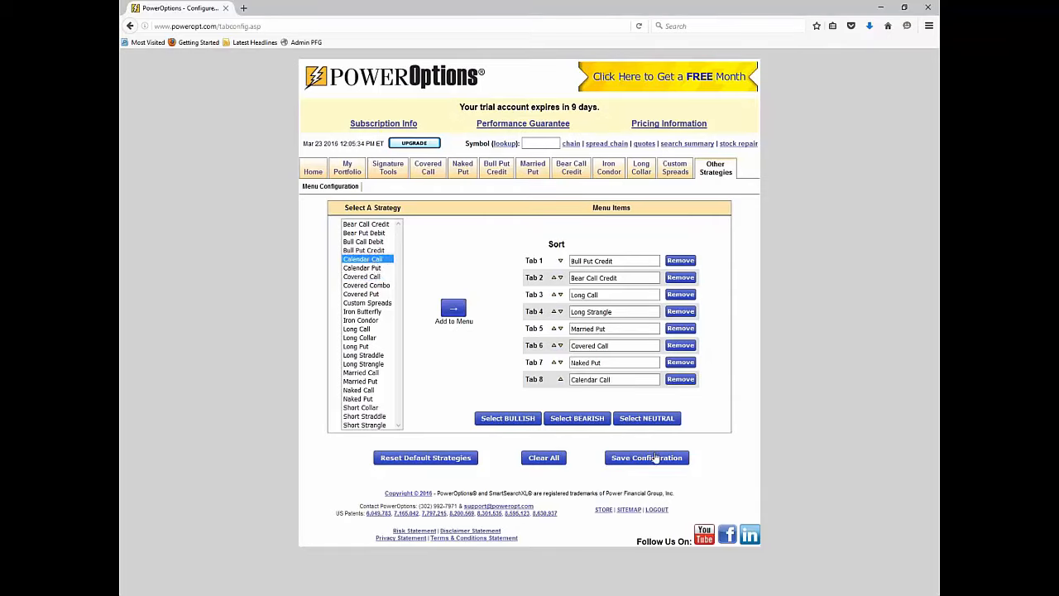
pyautogui.click(646, 458)
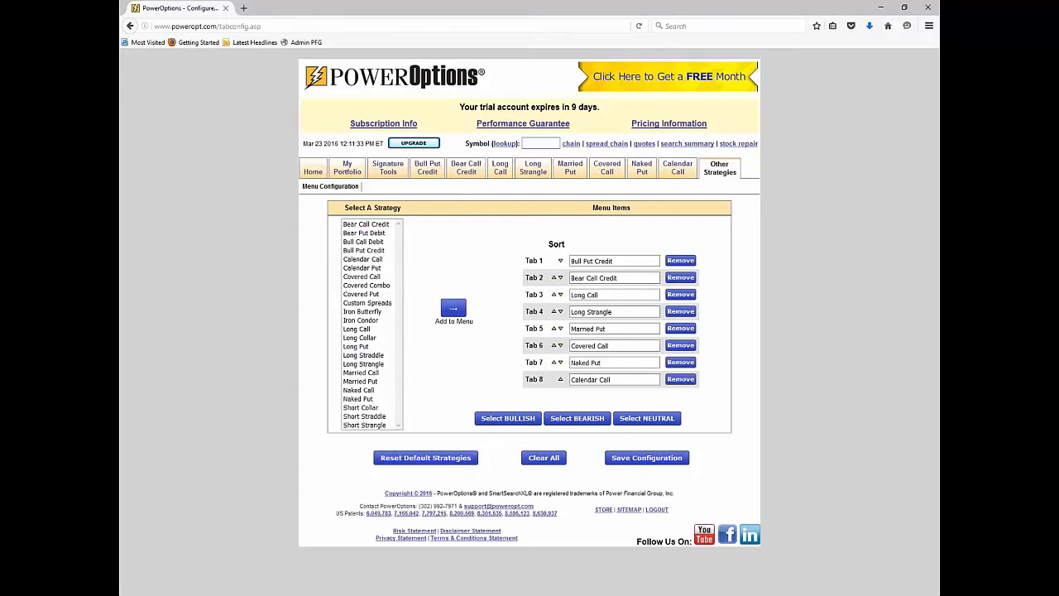
# Open the Bull Put Credit sample searches and read the ETF, Five Star and Safety First report descriptions.
pyautogui.click(313, 171)
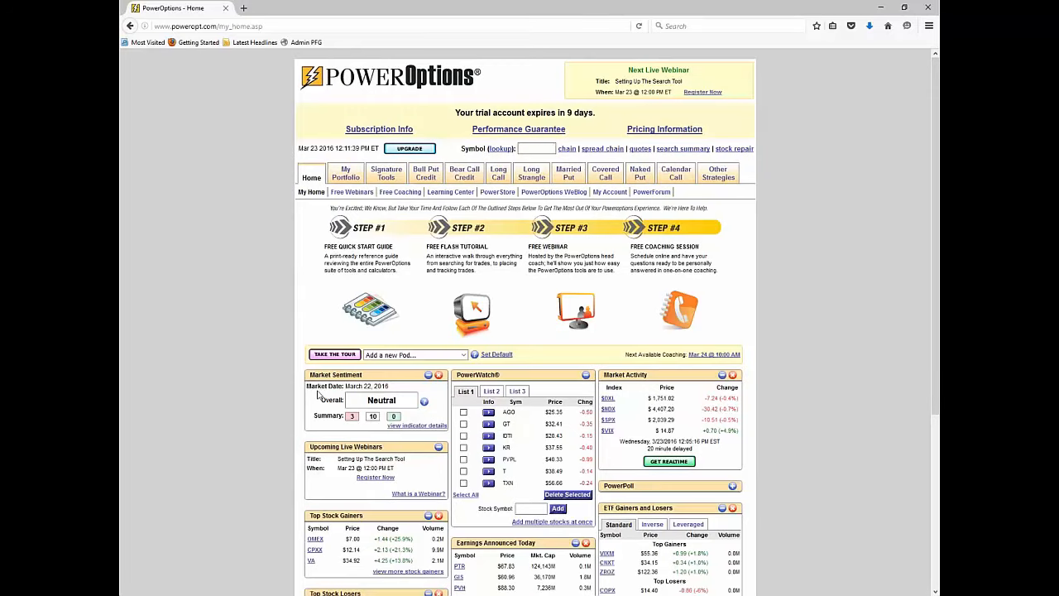
pyautogui.click(432, 180)
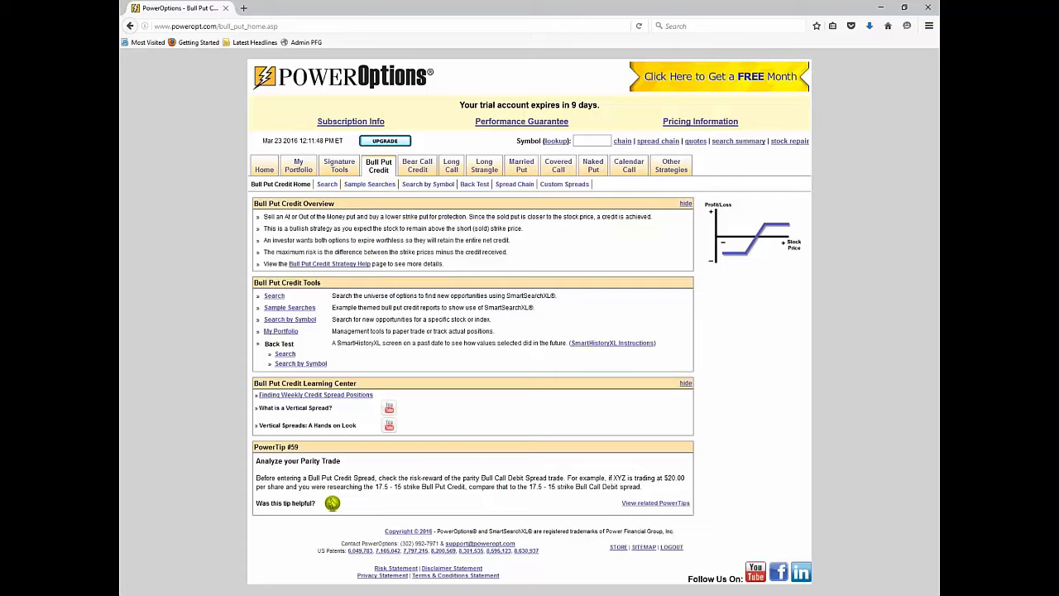
pyautogui.click(355, 184)
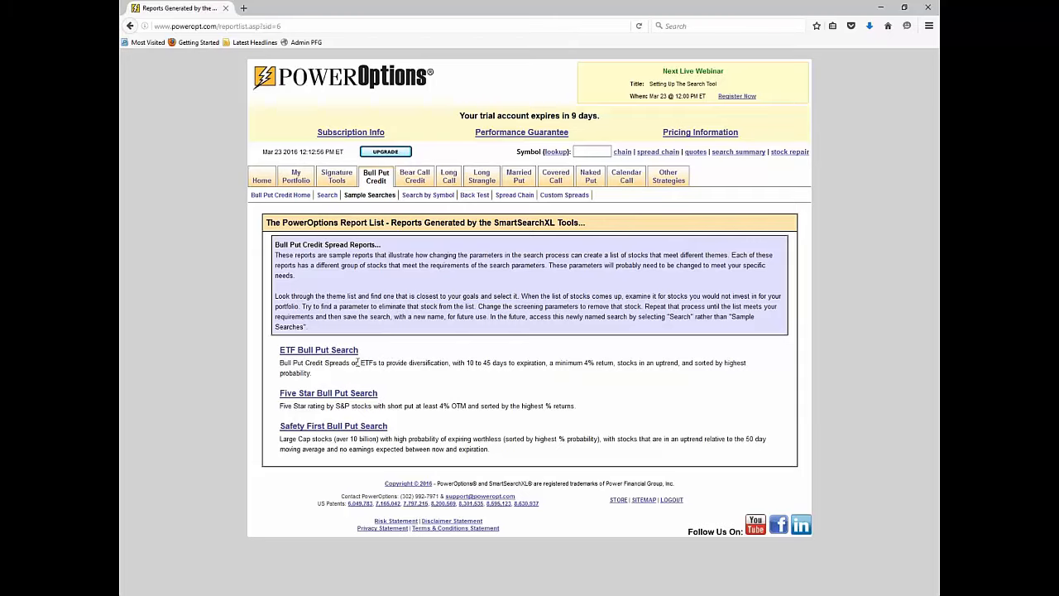
pyautogui.moveTo(357, 363); pyautogui.dragTo(508, 364)
pyautogui.click(459, 377)
pyautogui.moveTo(577, 364); pyautogui.dragTo(611, 364)
pyautogui.moveTo(436, 406); pyautogui.dragTo(467, 406)
pyautogui.click(519, 431)
# Open the Bull Put Credit search and look through its results and the filter settings below them.
pyautogui.click(331, 196)
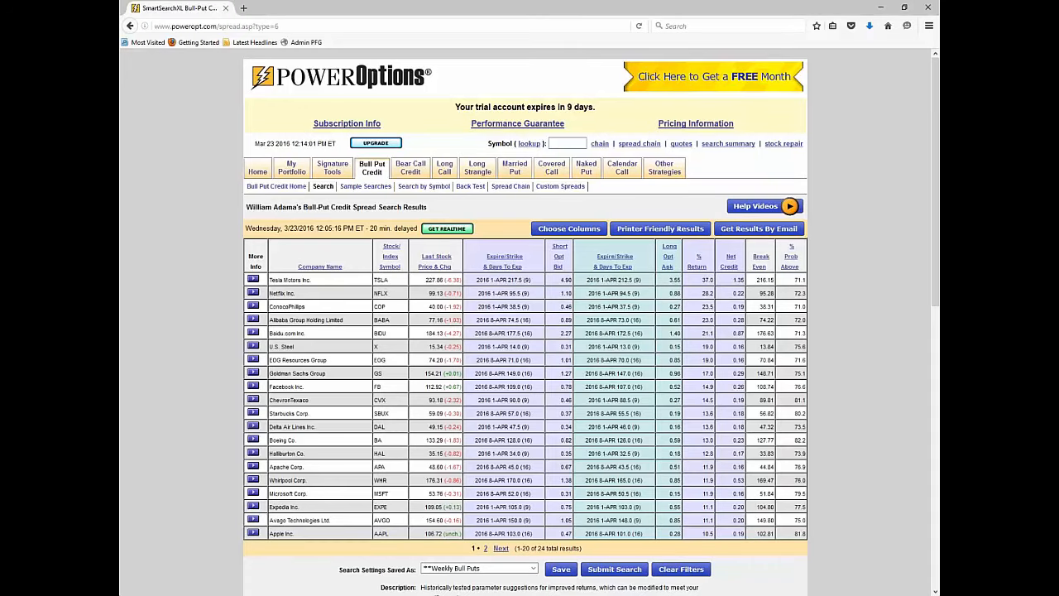
pyautogui.moveTo(352, 280)
pyautogui.mouseDown()
pyautogui.moveTo(400, 280)
pyautogui.moveTo(402, 306)
pyautogui.mouseUp()
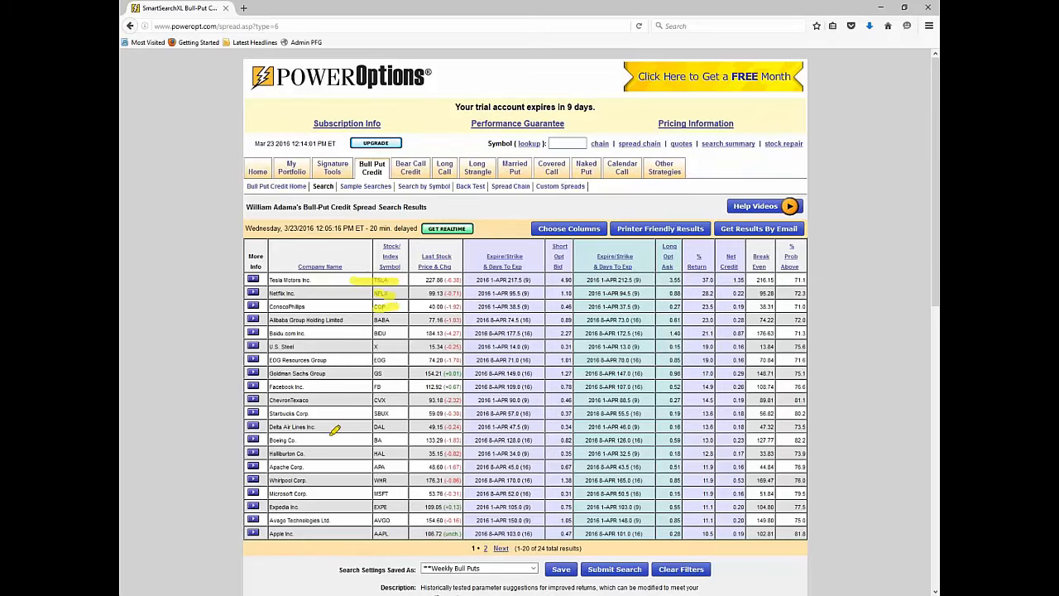
pyautogui.moveTo(374, 374); pyautogui.dragTo(403, 371)
pyautogui.press('Escape')
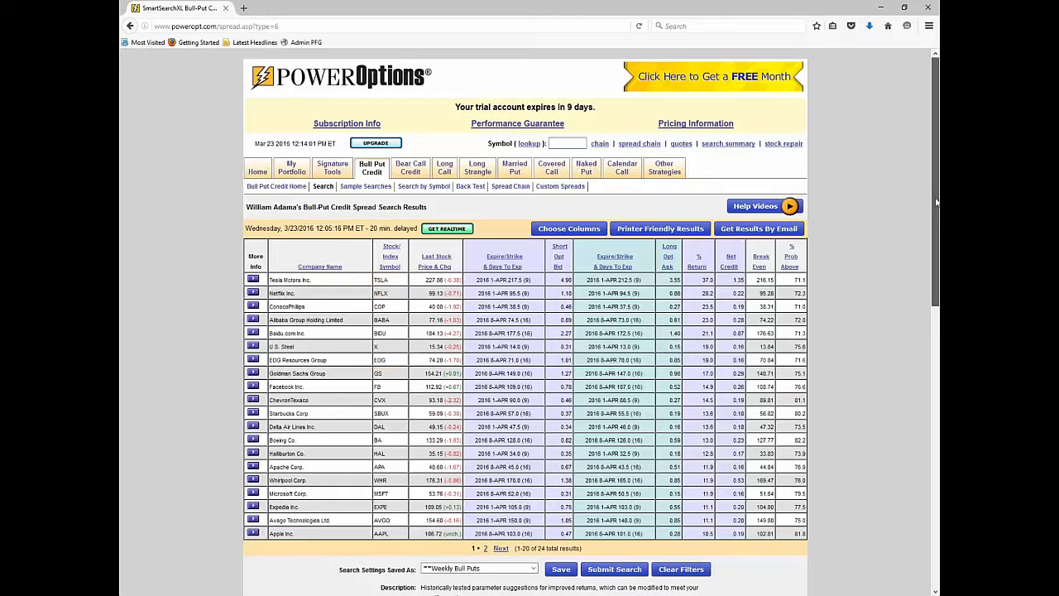
pyautogui.scroll(-1, 935, 207)
pyautogui.scroll(-7, 938, 404)
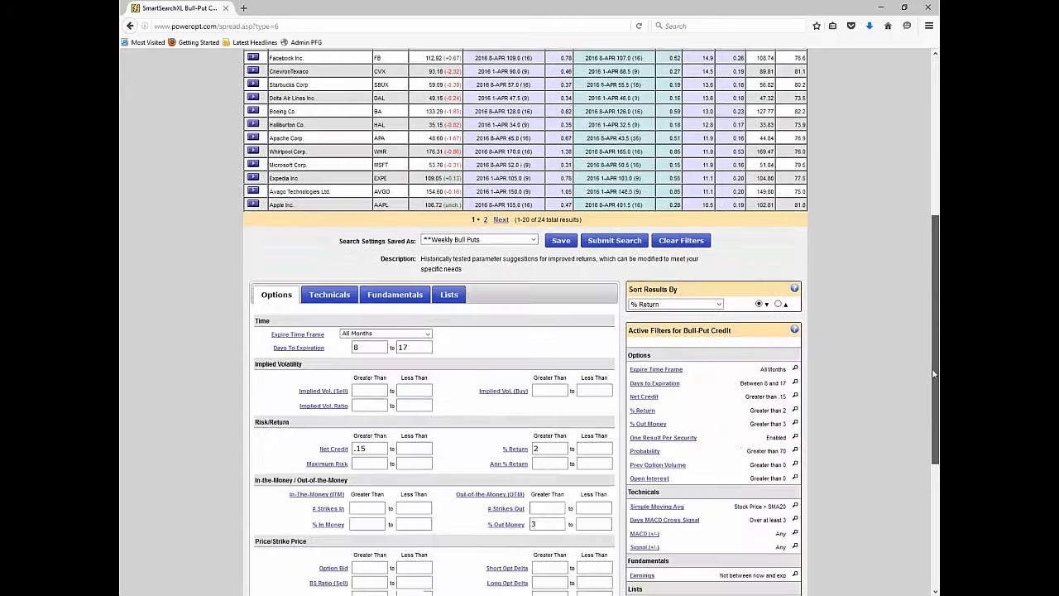
pyautogui.scroll(-1, 937, 403)
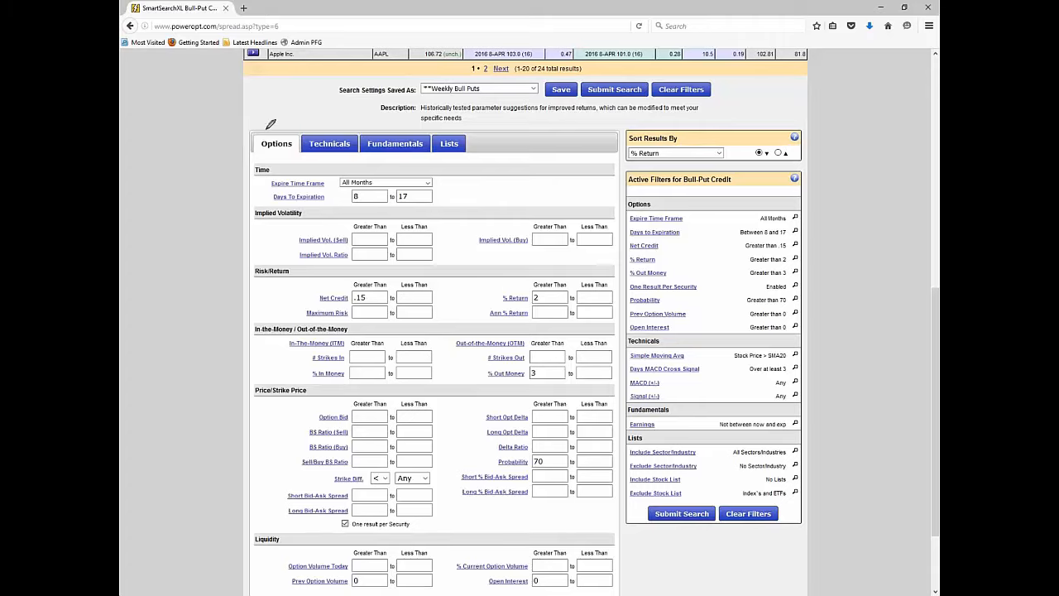
# Examine the filter categories, the list of saved search settings and the Active Filters for Bull-Put Credit.
pyautogui.moveTo(265, 130)
pyautogui.mouseDown()
pyautogui.moveTo(271, 141)
pyautogui.moveTo(286, 115)
pyautogui.moveTo(343, 135)
pyautogui.moveTo(359, 120)
pyautogui.moveTo(401, 140)
pyautogui.moveTo(420, 121)
pyautogui.moveTo(458, 134)
pyautogui.moveTo(477, 121)
pyautogui.mouseUp()
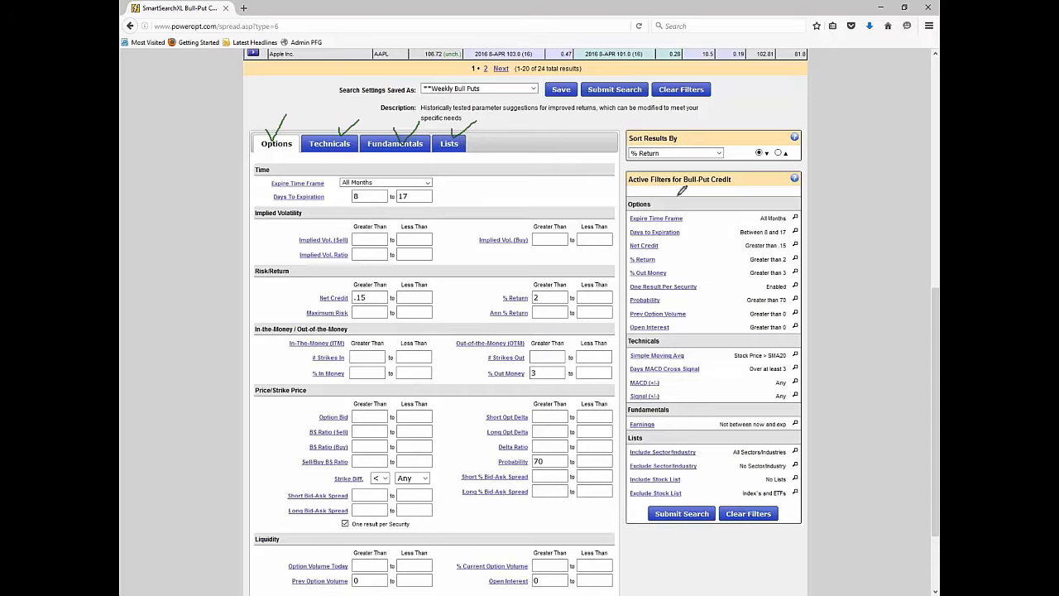
pyautogui.moveTo(519, 74)
pyautogui.mouseDown()
pyautogui.moveTo(396, 78)
pyautogui.moveTo(517, 97)
pyautogui.moveTo(551, 63)
pyautogui.moveTo(488, 69)
pyautogui.mouseUp()
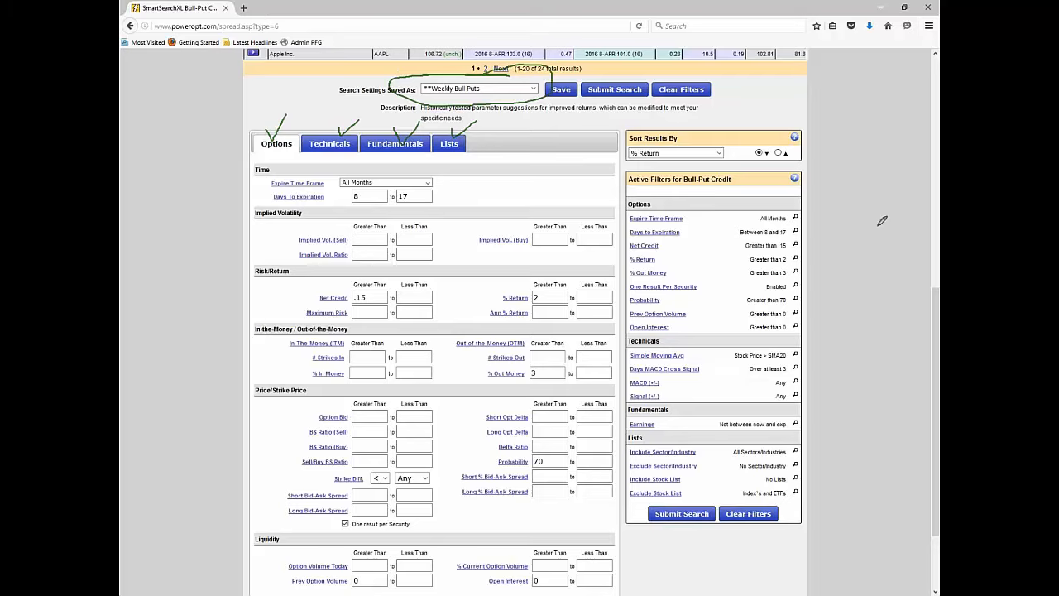
pyautogui.click(534, 88)
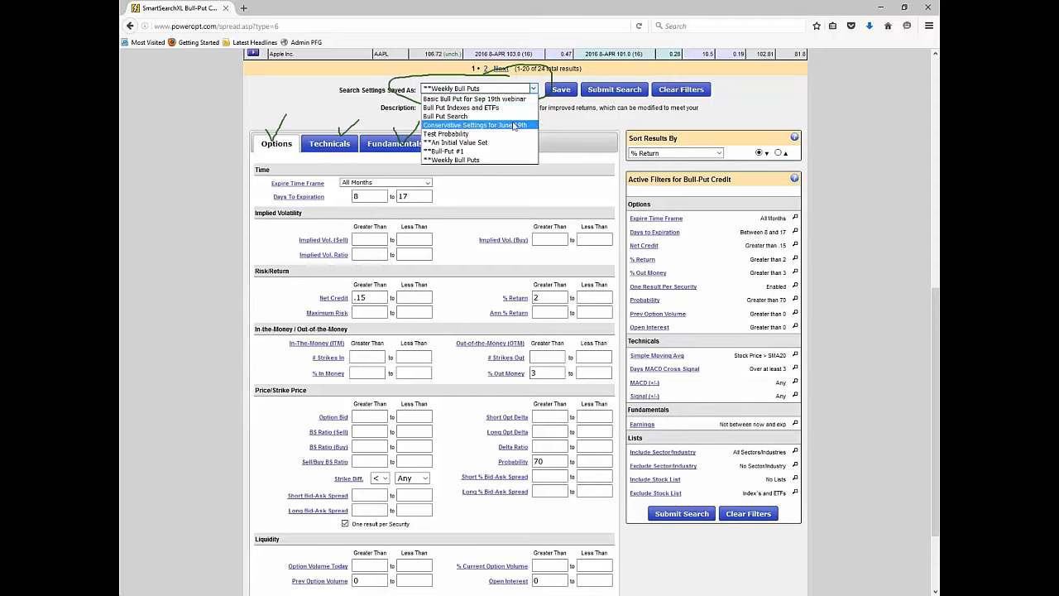
pyautogui.click(577, 116)
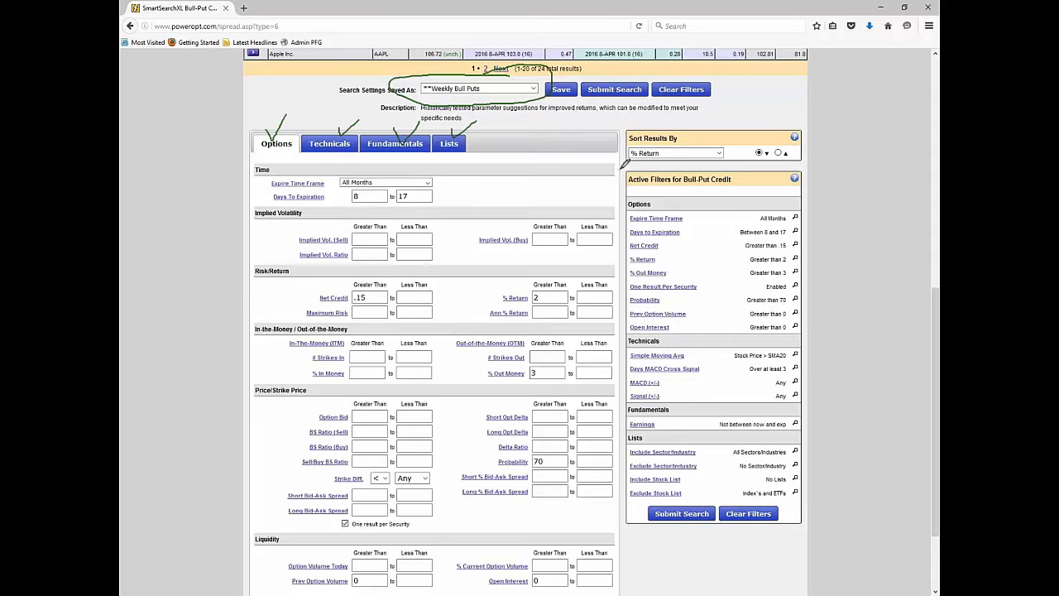
pyautogui.moveTo(622, 163)
pyautogui.mouseDown()
pyautogui.moveTo(815, 162)
pyautogui.moveTo(818, 404)
pyautogui.mouseUp()
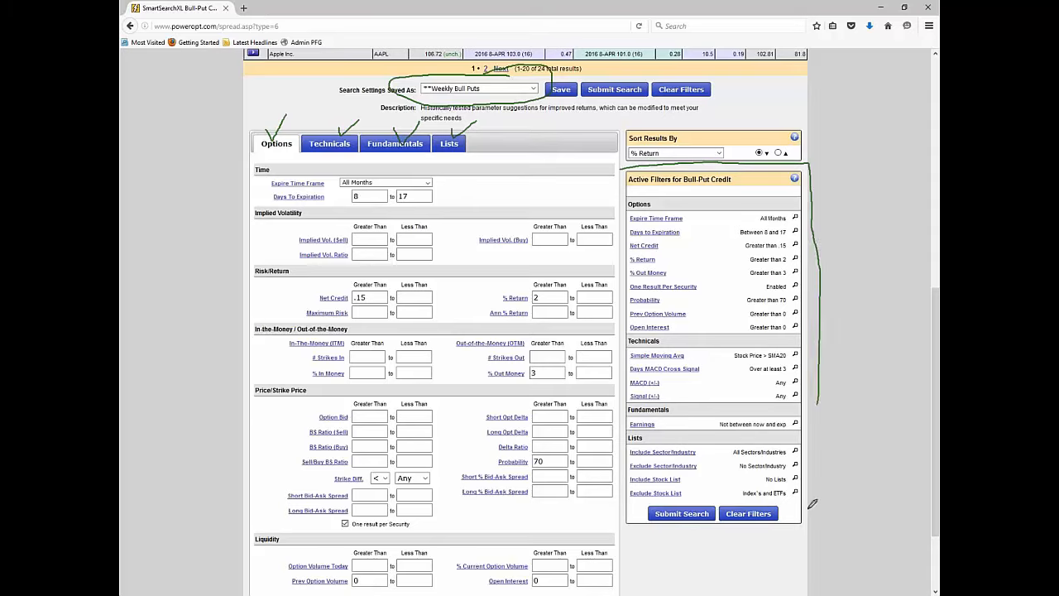
pyautogui.moveTo(813, 503)
pyautogui.mouseDown()
pyautogui.moveTo(714, 541)
pyautogui.moveTo(622, 534)
pyautogui.moveTo(617, 149)
pyautogui.mouseUp()
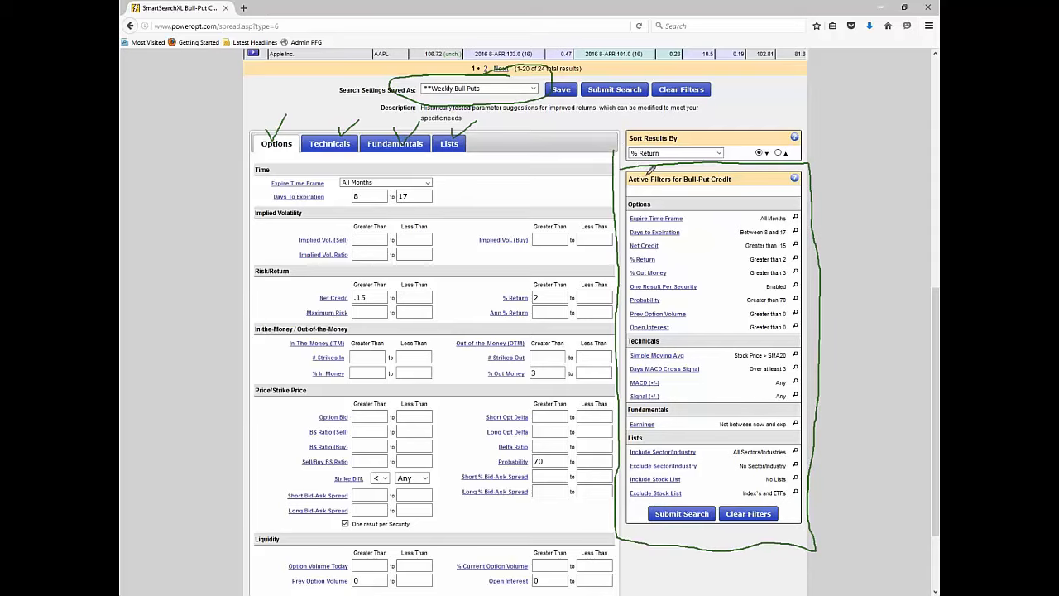
pyautogui.moveTo(628, 184)
pyautogui.mouseDown()
pyautogui.moveTo(741, 178)
pyautogui.moveTo(654, 171)
pyautogui.moveTo(629, 182)
pyautogui.mouseUp()
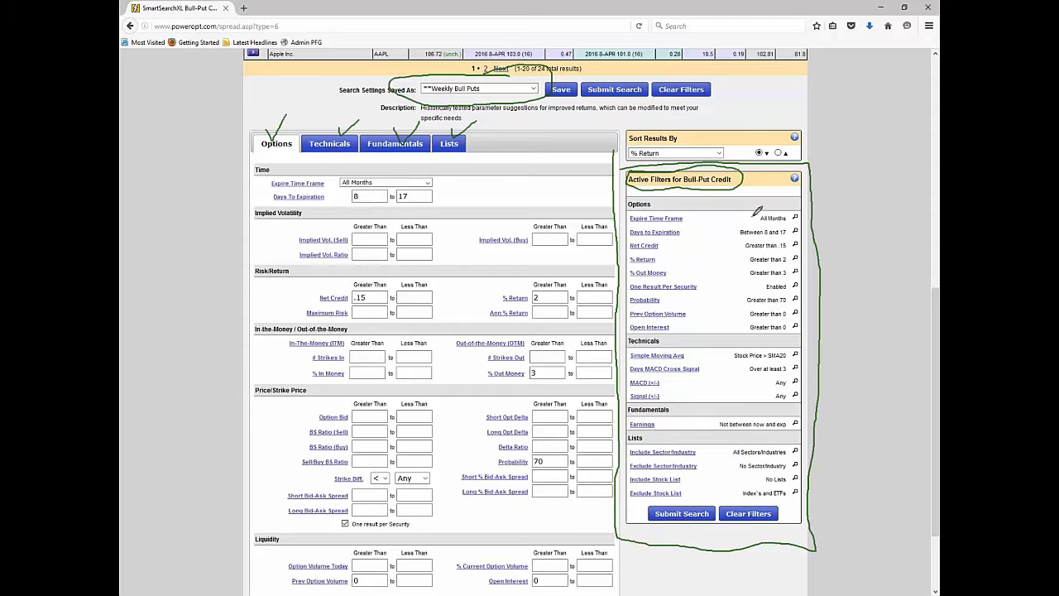
pyautogui.moveTo(753, 215)
pyautogui.mouseDown()
pyautogui.moveTo(774, 204)
pyautogui.moveTo(747, 225)
pyautogui.mouseUp()
pyautogui.press('Escape')
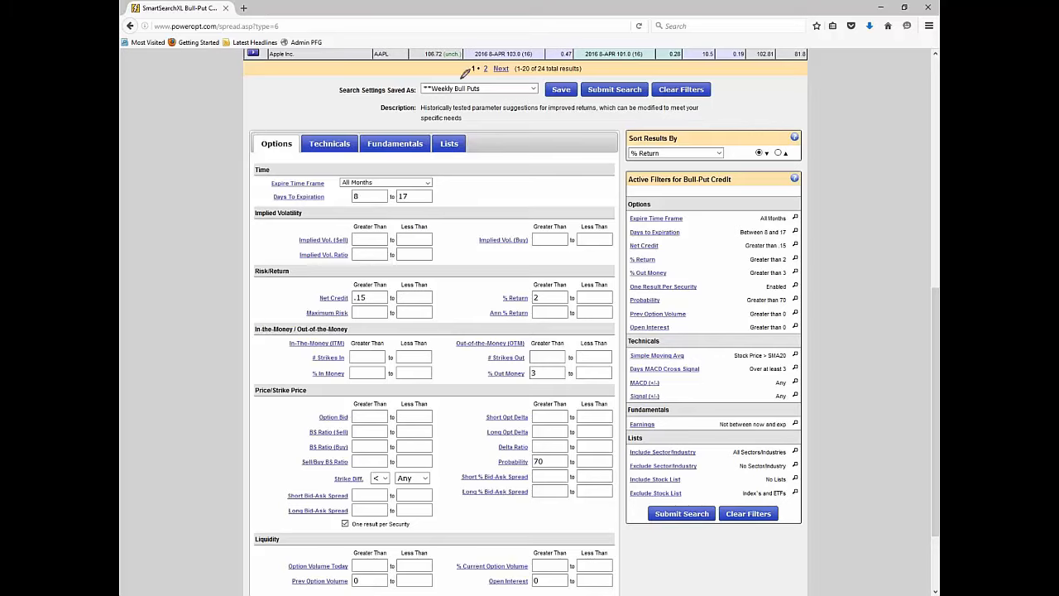
# Review the Weekly Bull Puts setting's description together with its Days To Expiration and Net Credit filters.
pyautogui.moveTo(461, 75)
pyautogui.mouseDown()
pyautogui.moveTo(417, 82)
pyautogui.moveTo(469, 100)
pyautogui.moveTo(523, 98)
pyautogui.moveTo(543, 76)
pyautogui.moveTo(455, 71)
pyautogui.mouseUp()
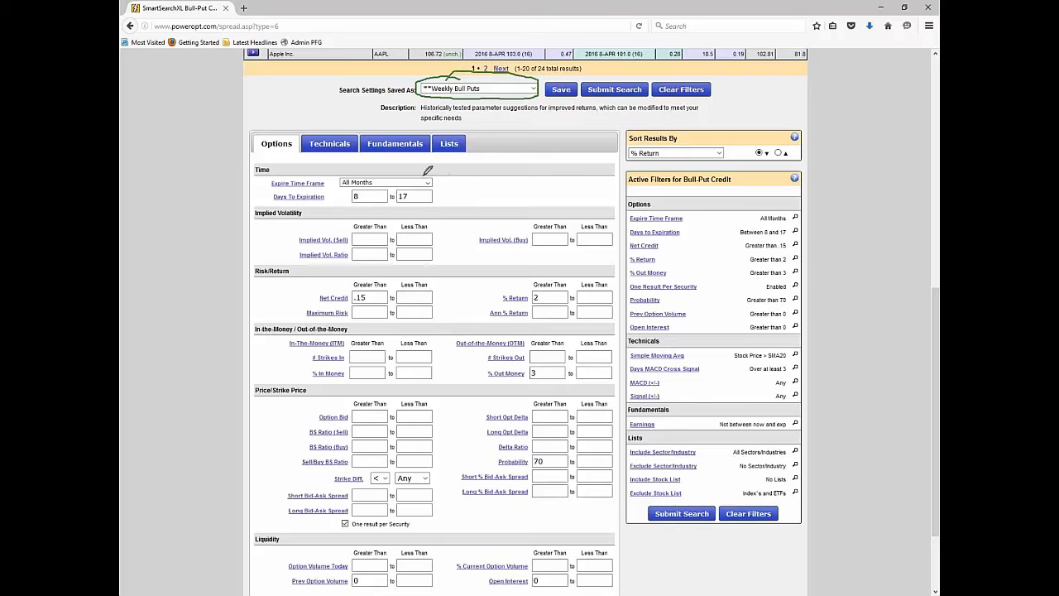
pyautogui.moveTo(439, 176)
pyautogui.mouseDown()
pyautogui.moveTo(474, 162)
pyautogui.moveTo(351, 186)
pyautogui.moveTo(361, 207)
pyautogui.moveTo(437, 183)
pyautogui.mouseUp()
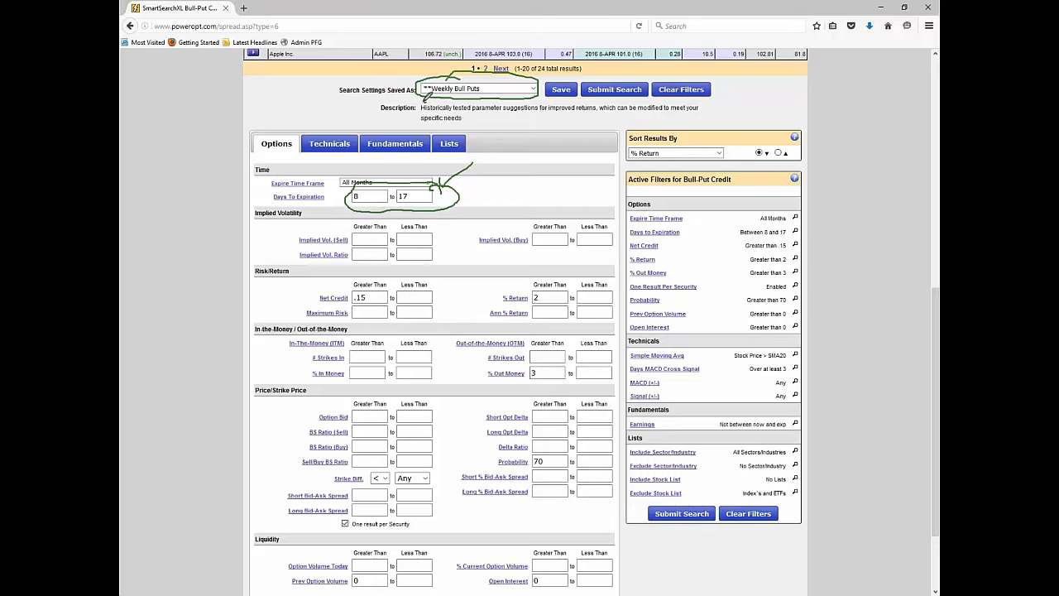
pyautogui.moveTo(418, 107)
pyautogui.mouseDown()
pyautogui.moveTo(421, 124)
pyautogui.moveTo(500, 132)
pyautogui.moveTo(710, 117)
pyautogui.moveTo(675, 91)
pyautogui.moveTo(432, 98)
pyautogui.mouseUp()
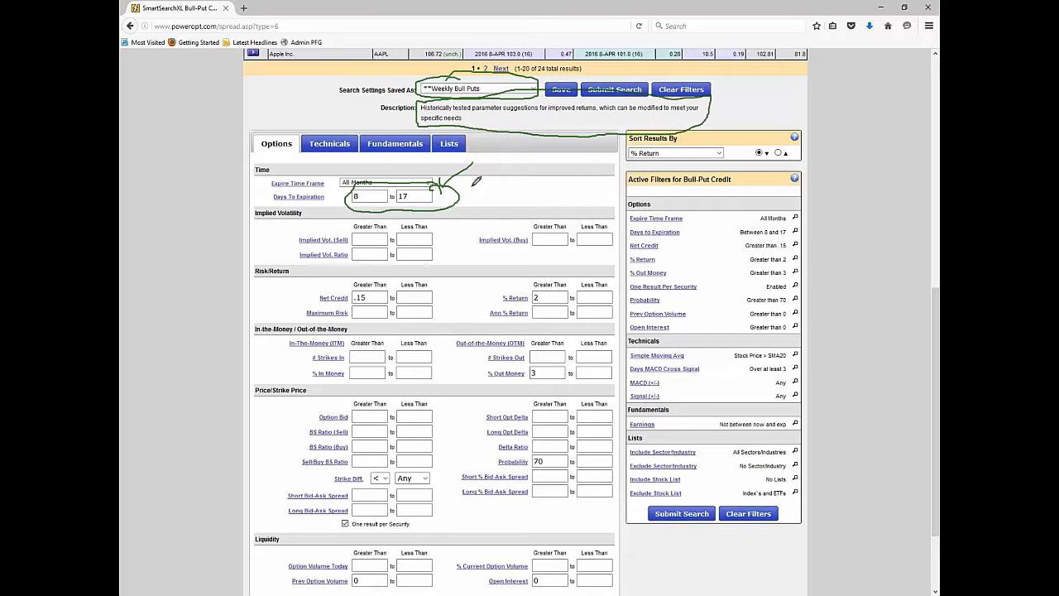
pyautogui.moveTo(380, 300); pyautogui.dragTo(438, 305)
pyautogui.press('Escape')
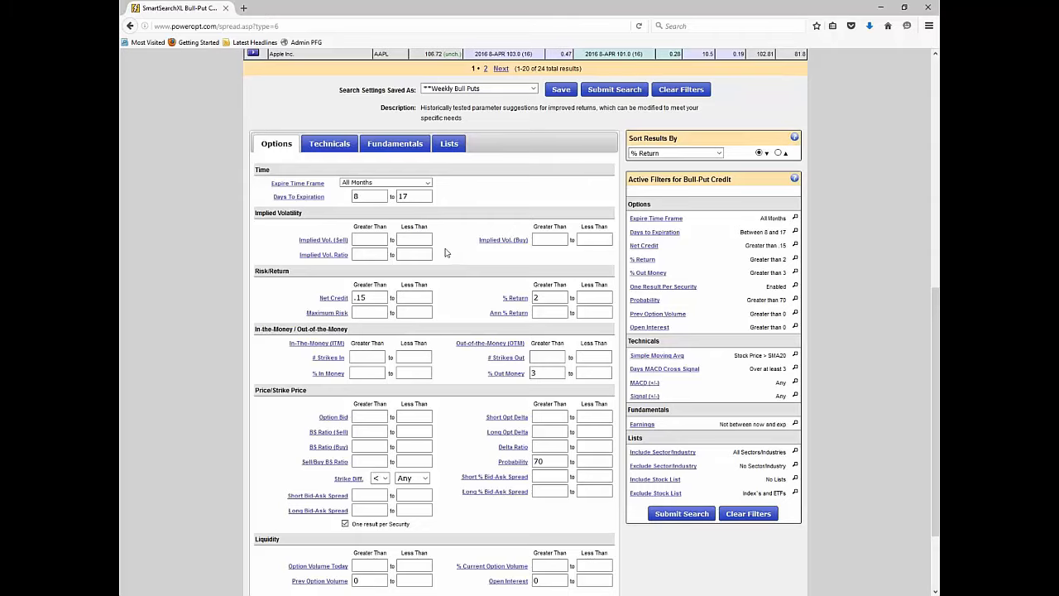
# Set the Days To Expiration filter to between 0 and 3.
pyautogui.click(388, 194)
pyautogui.press('BackSpace')
pyautogui.write('0')
pyautogui.press('Tab')
pyautogui.press('BackSpace')
pyautogui.write('3')
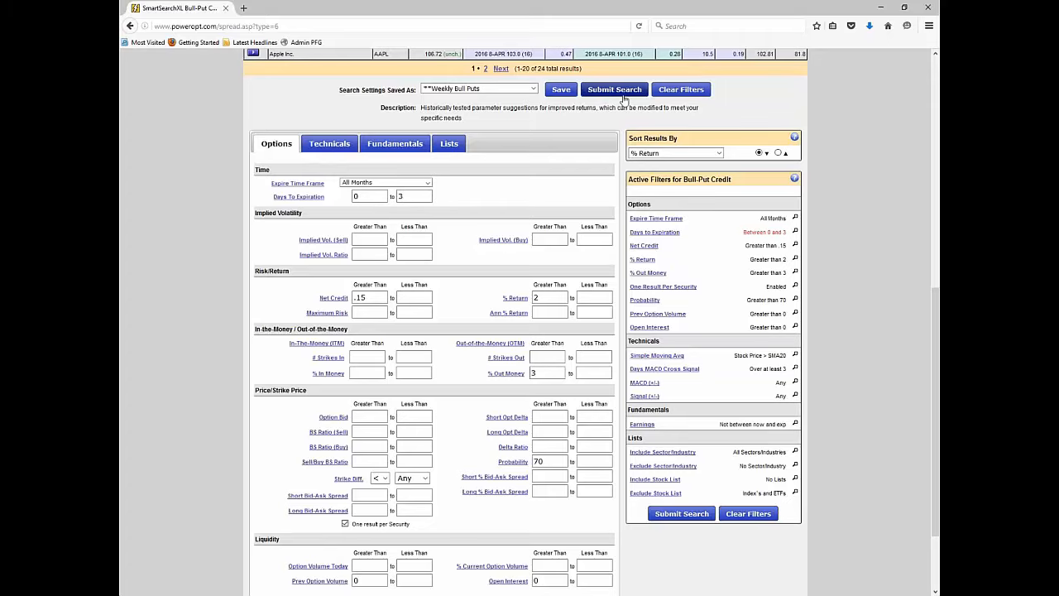
# Set the Days To Expiration range back to 8 to 17.
pyautogui.doubleClick(370, 196)
pyautogui.press('BackSpace')
pyautogui.write('8')
pyautogui.click(421, 196)
pyautogui.press('BackSpace')
pyautogui.write('17')
pyautogui.moveTo(800, 248); pyautogui.dragTo(822, 233)
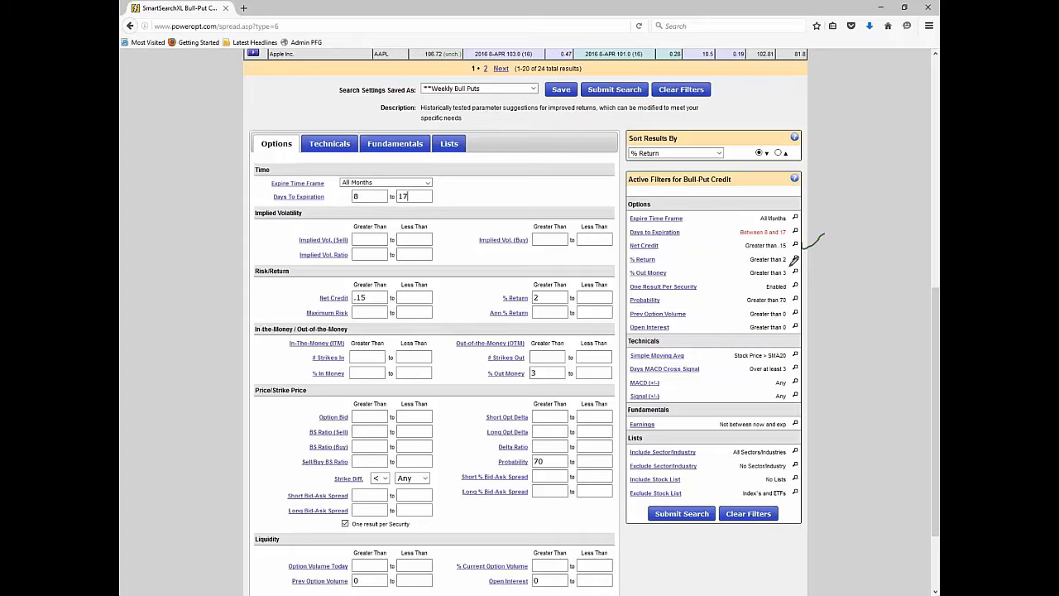
# Review the Active Filters for Bull-Put Credit, including Net Credit, % Out Money, Probability, liquidity, technicals, Earnings and Exclude Stock List.
pyautogui.moveTo(796, 264)
pyautogui.mouseDown()
pyautogui.moveTo(817, 262)
pyautogui.moveTo(801, 302)
pyautogui.moveTo(818, 281)
pyautogui.moveTo(807, 326)
pyautogui.moveTo(832, 306)
pyautogui.mouseUp()
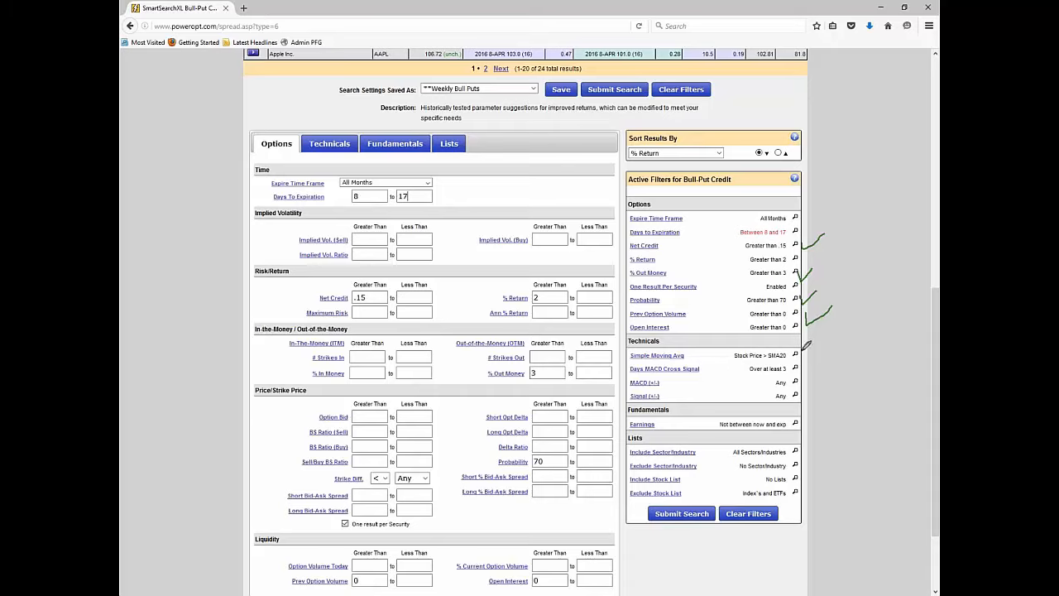
pyautogui.moveTo(807, 346); pyautogui.dragTo(830, 340)
pyautogui.moveTo(803, 370); pyautogui.dragTo(813, 364)
pyautogui.moveTo(830, 374)
pyautogui.mouseDown()
pyautogui.moveTo(885, 333)
pyautogui.moveTo(869, 372)
pyautogui.mouseUp()
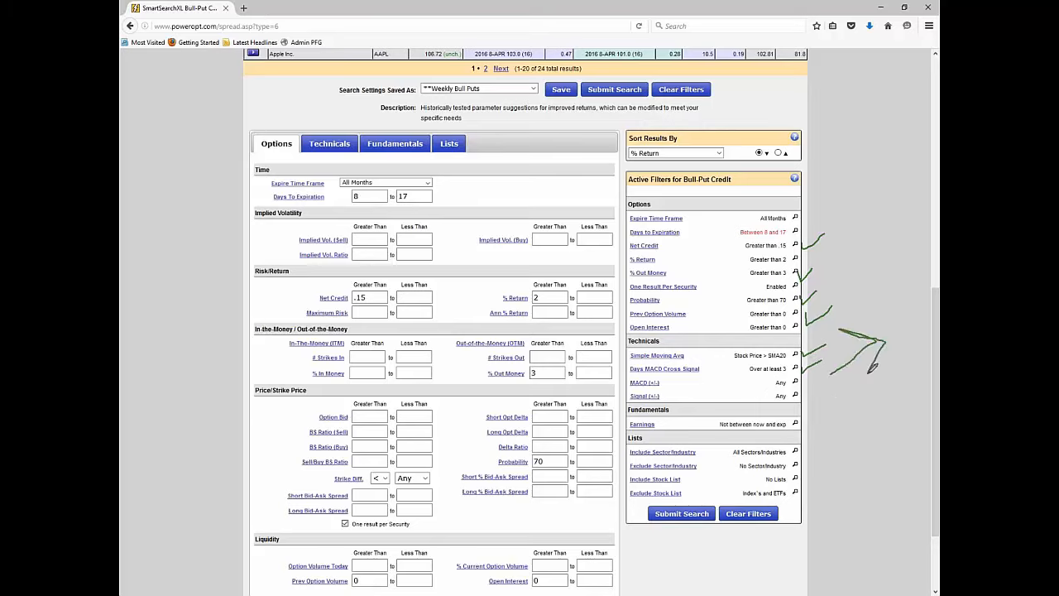
pyautogui.moveTo(802, 415); pyautogui.dragTo(820, 402)
pyautogui.moveTo(801, 490)
pyautogui.mouseDown()
pyautogui.moveTo(806, 502)
pyautogui.moveTo(823, 474)
pyautogui.mouseUp()
pyautogui.press('e')
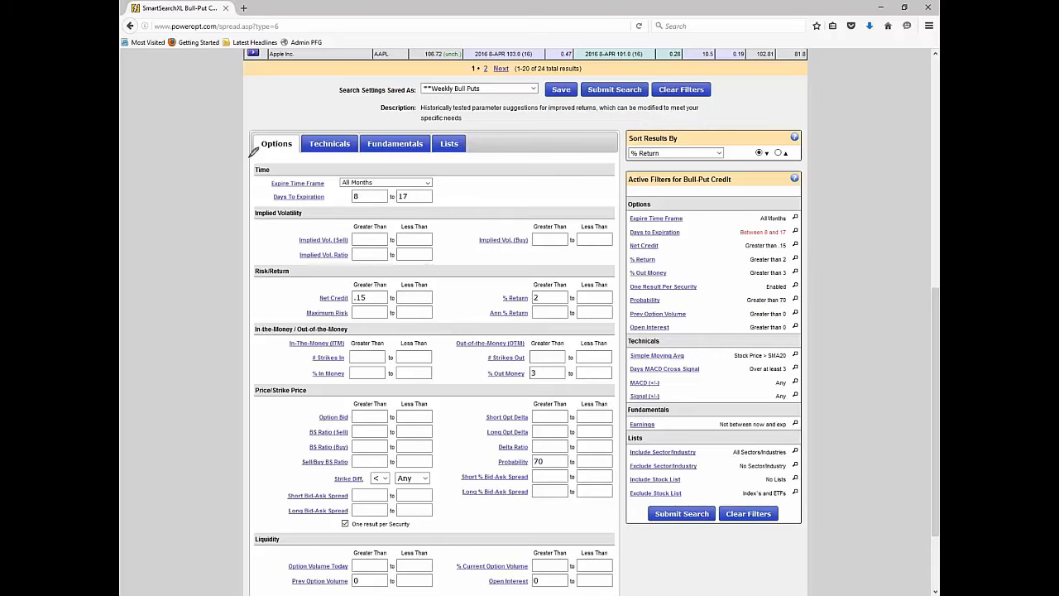
# Examine the four filter categories and the Options sections covering Time, Implied Volatility, Risk/Return, In-the-Money/Out-of-the-Money and Price/Strike Price.
pyautogui.moveTo(250, 156)
pyautogui.mouseDown()
pyautogui.moveTo(289, 127)
pyautogui.moveTo(486, 120)
pyautogui.moveTo(483, 151)
pyautogui.moveTo(256, 154)
pyautogui.mouseUp()
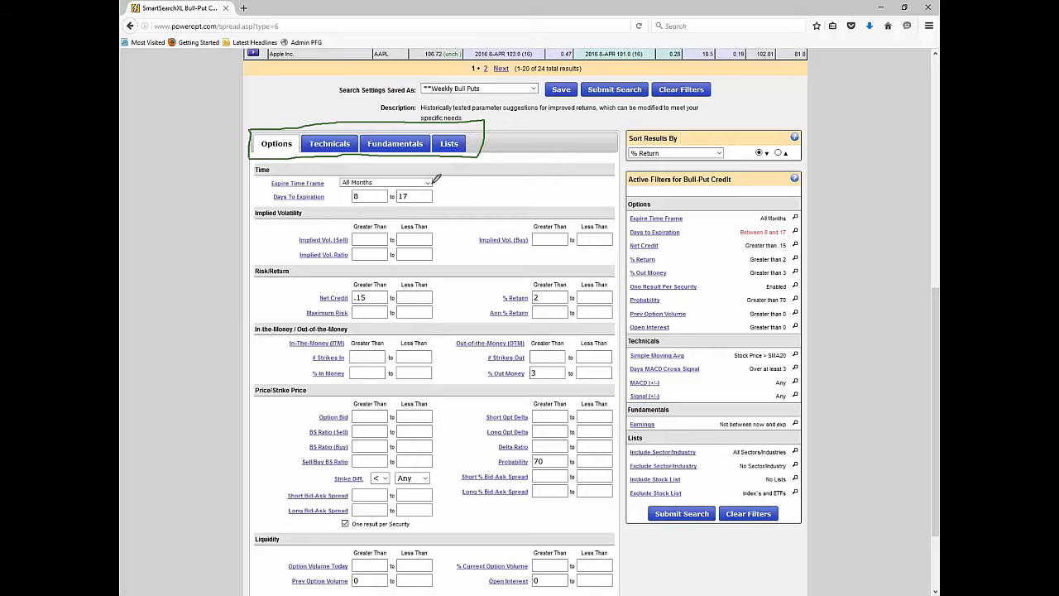
pyautogui.moveTo(456, 186); pyautogui.dragTo(500, 171)
pyautogui.moveTo(456, 238); pyautogui.dragTo(487, 219)
pyautogui.moveTo(463, 287)
pyautogui.mouseDown()
pyautogui.moveTo(469, 313)
pyautogui.moveTo(500, 272)
pyautogui.mouseUp()
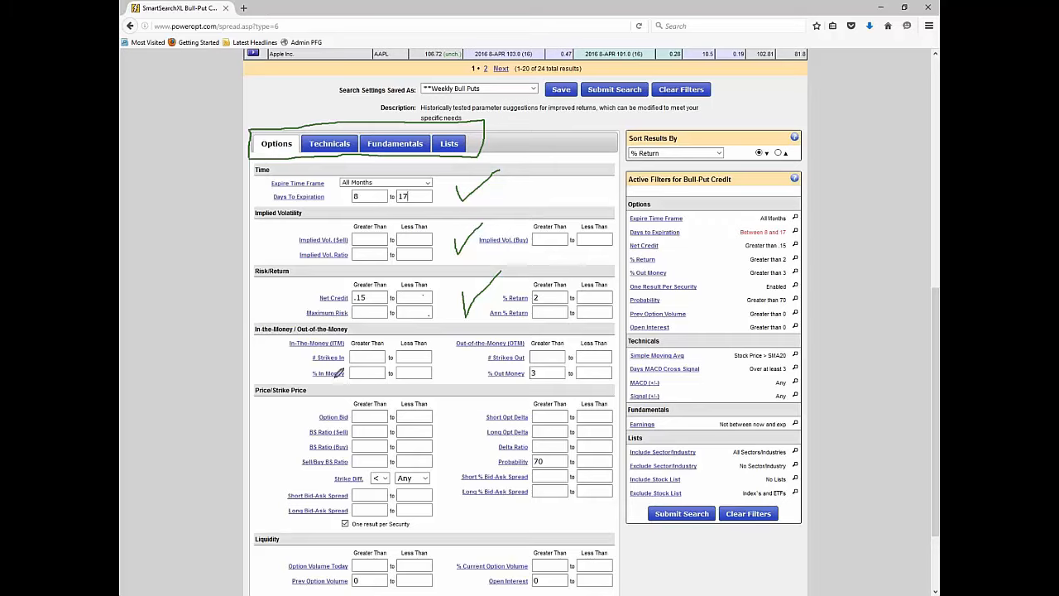
pyautogui.moveTo(305, 336)
pyautogui.mouseDown()
pyautogui.moveTo(289, 355)
pyautogui.moveTo(331, 384)
pyautogui.mouseUp()
pyautogui.moveTo(437, 413)
pyautogui.mouseDown()
pyautogui.moveTo(461, 406)
pyautogui.moveTo(441, 439)
pyautogui.moveTo(461, 429)
pyautogui.mouseUp()
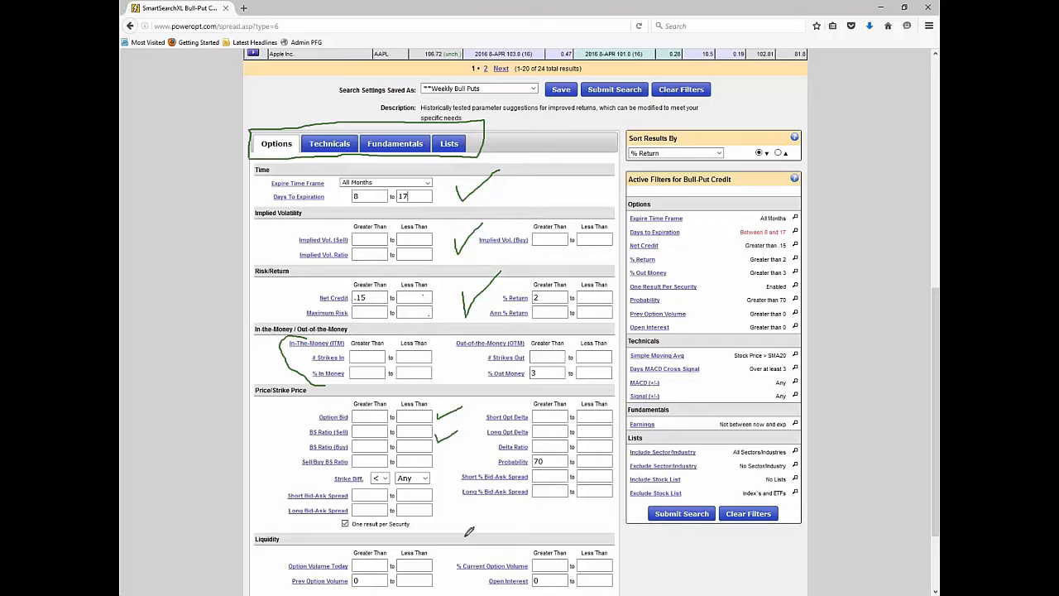
pyautogui.moveTo(438, 488); pyautogui.dragTo(459, 480)
pyautogui.moveTo(620, 470)
pyautogui.mouseDown()
pyautogui.moveTo(641, 459)
pyautogui.moveTo(639, 430)
pyautogui.mouseUp()
# Read the explanation of the Prev Option Volume filter in the Liquidity section.
pyautogui.moveTo(935, 329); pyautogui.dragTo(935, 365)
pyautogui.click(320, 502)
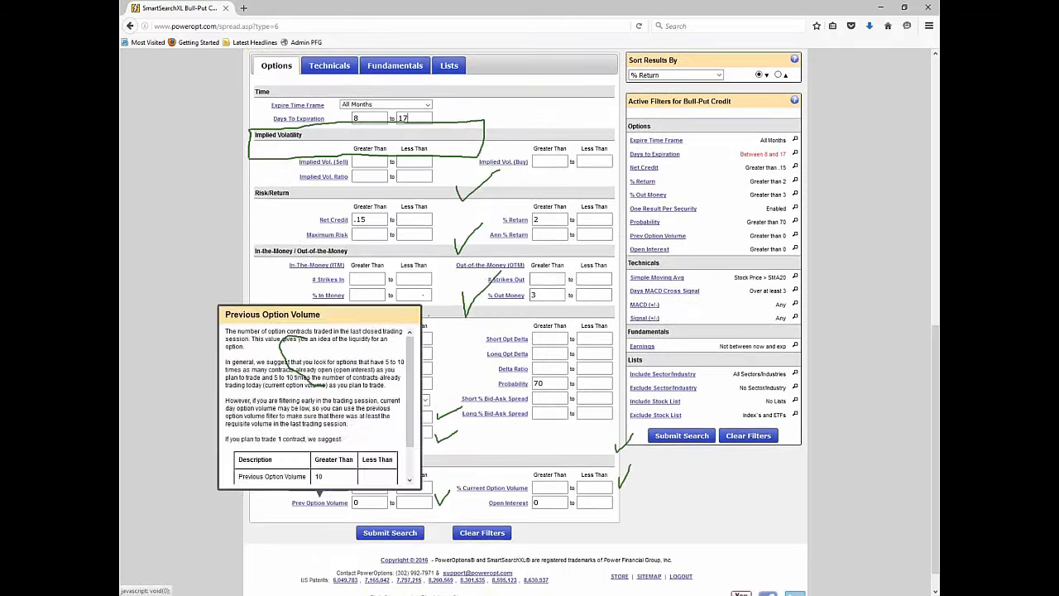
pyautogui.moveTo(480, 494)
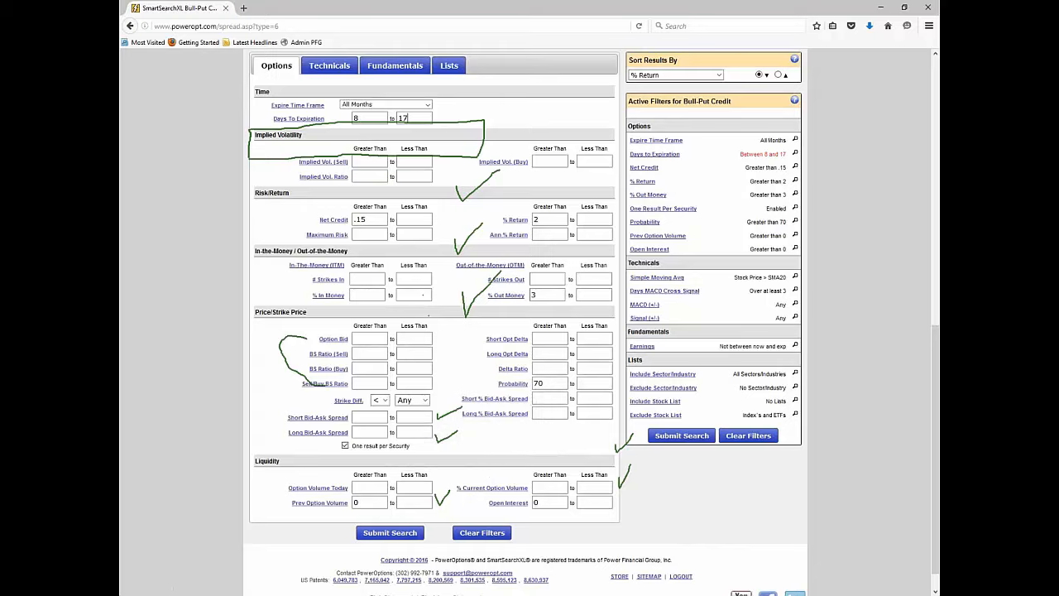
pyautogui.press('Escape')
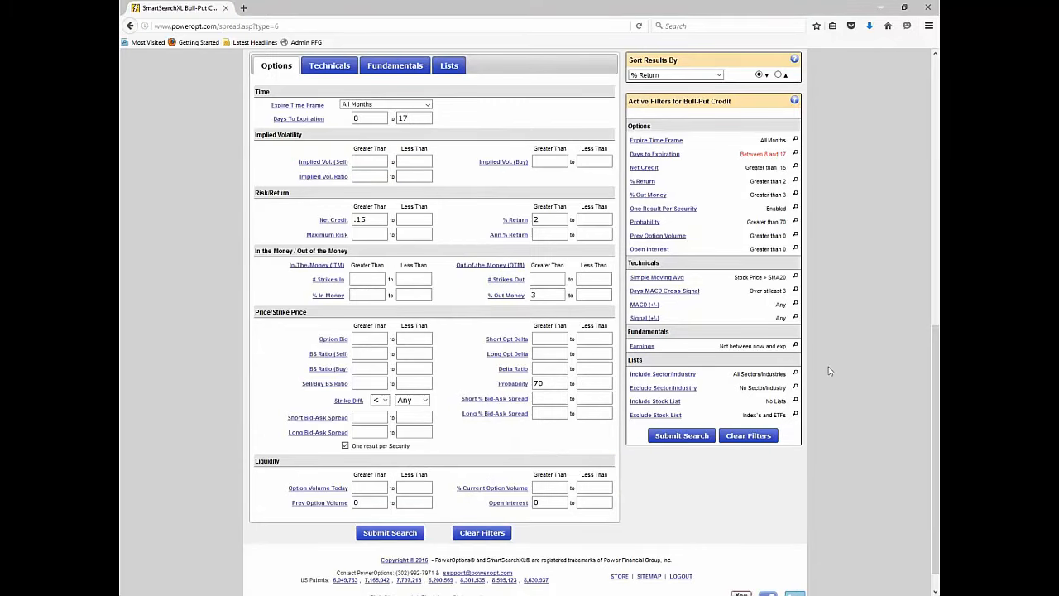
# Set the Days To Expiration filter to between 0 and 25.
pyautogui.scroll(3, 824, 384)
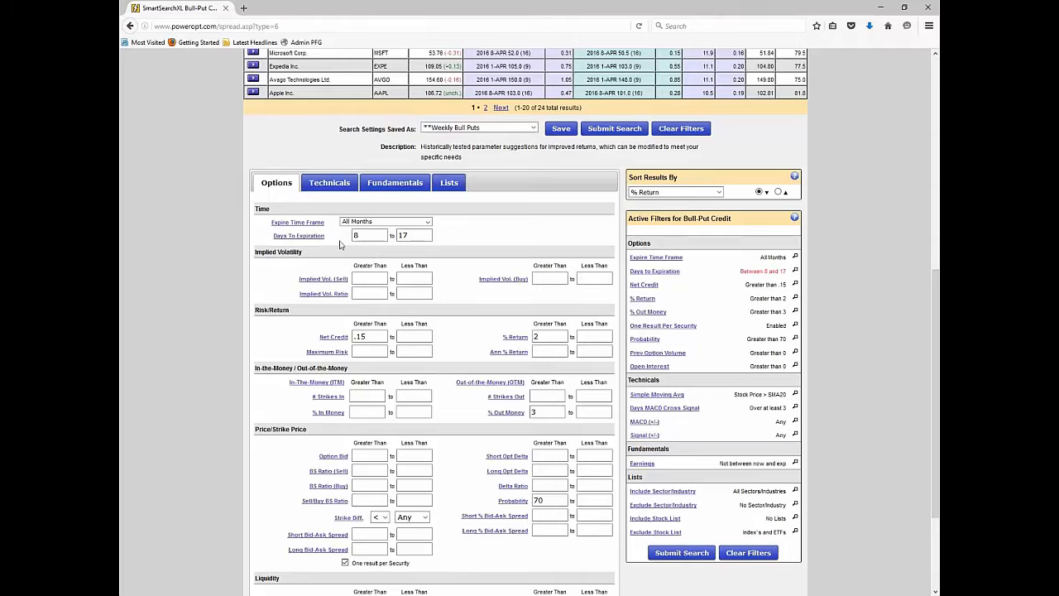
pyautogui.press('BackSpace')
pyautogui.write('0')
pyautogui.click(408, 234)
pyautogui.doubleClick(420, 233)
pyautogui.press('BackSpace')
pyautogui.write('25')
# Switch the Expire Time Frame to All Weeklies and back to All Months.
pyautogui.click(427, 222)
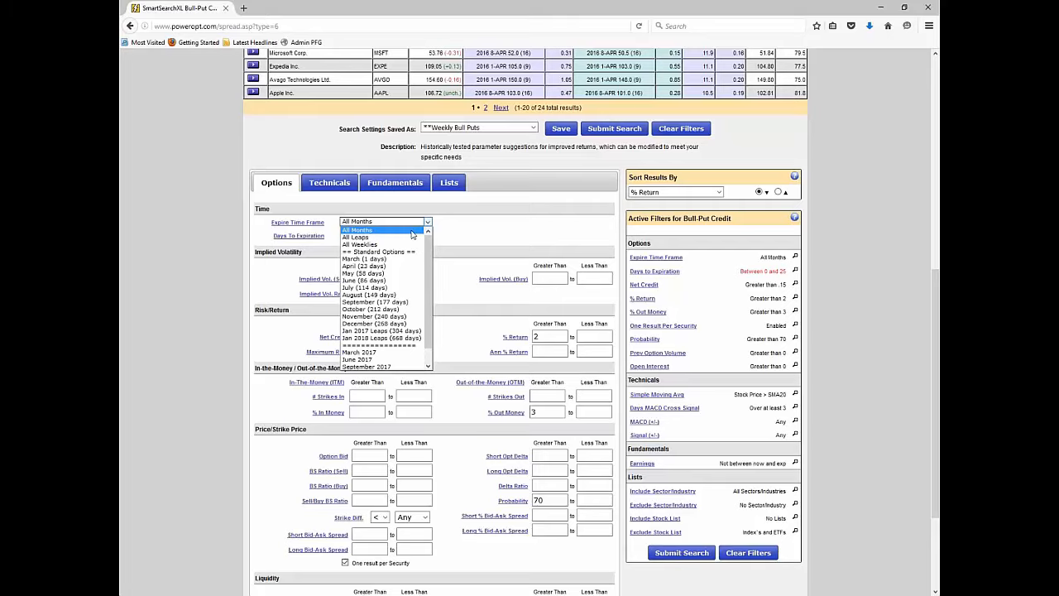
pyautogui.click(411, 232)
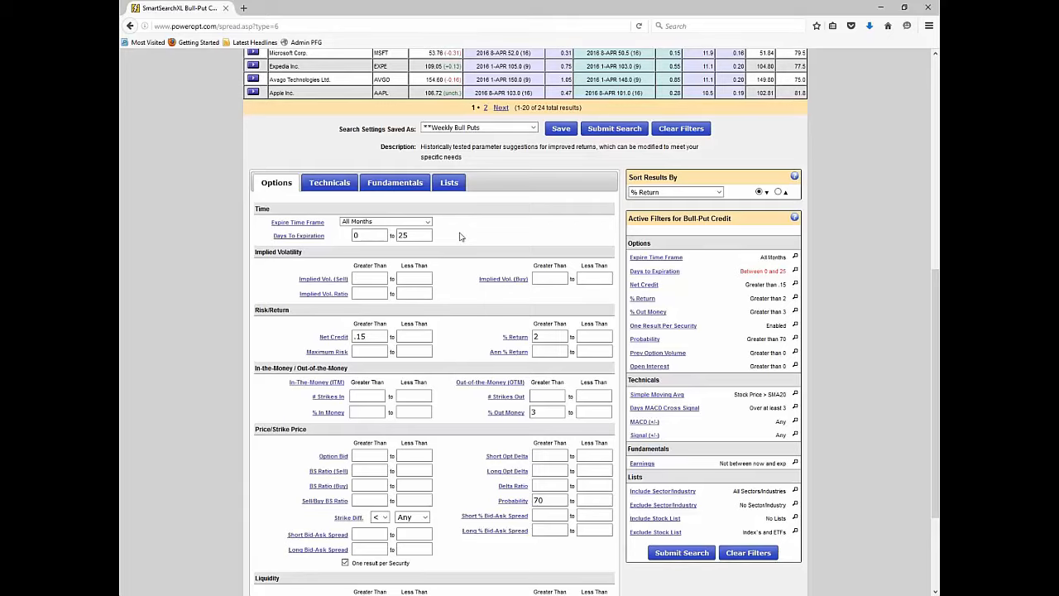
pyautogui.click(385, 221)
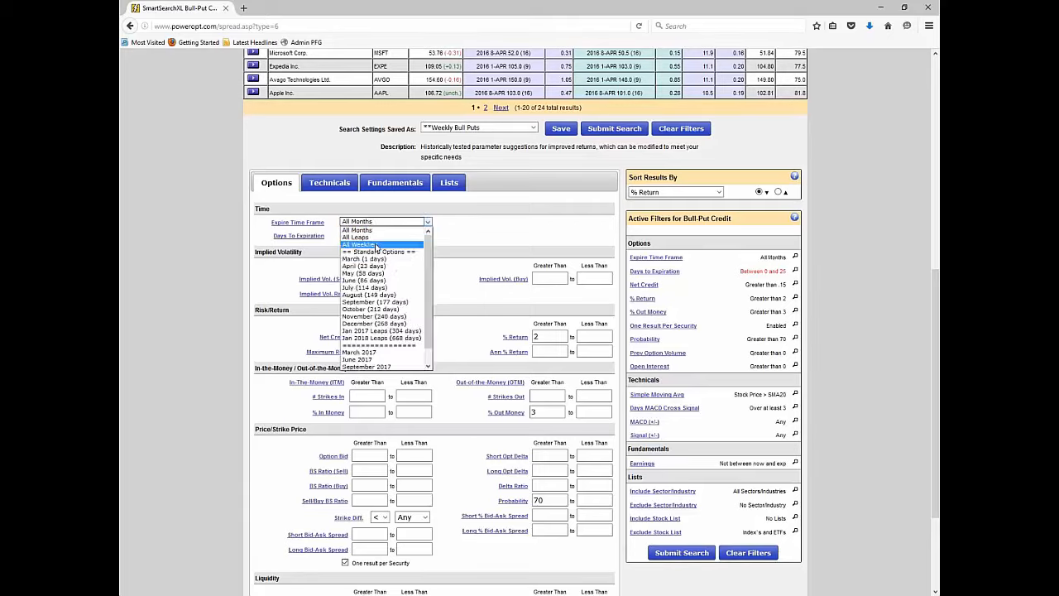
pyautogui.click(376, 234)
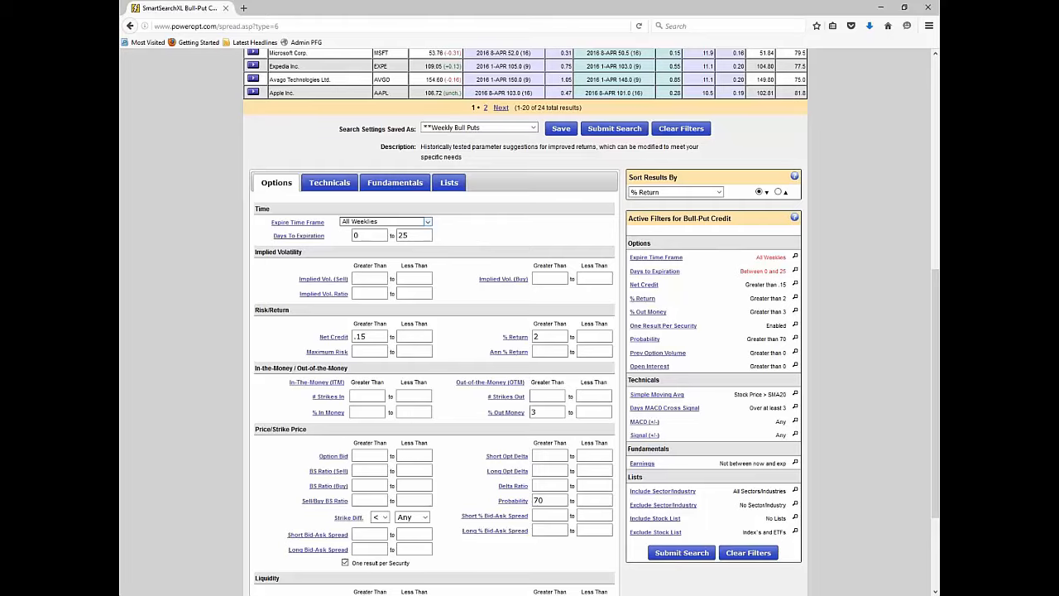
pyautogui.click(394, 221)
pyautogui.click(393, 232)
# Empty the Days To Expiration range and re-enter it as 0 to 25, keeping All Months as the time frame.
pyautogui.doubleClick(406, 235)
pyautogui.press('BackSpace')
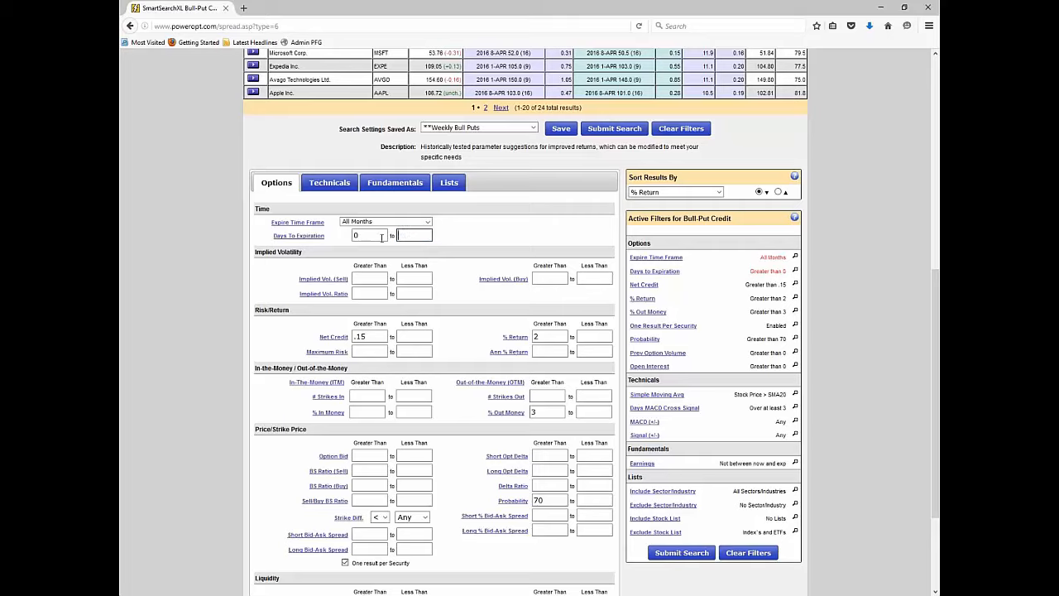
pyautogui.click(416, 222)
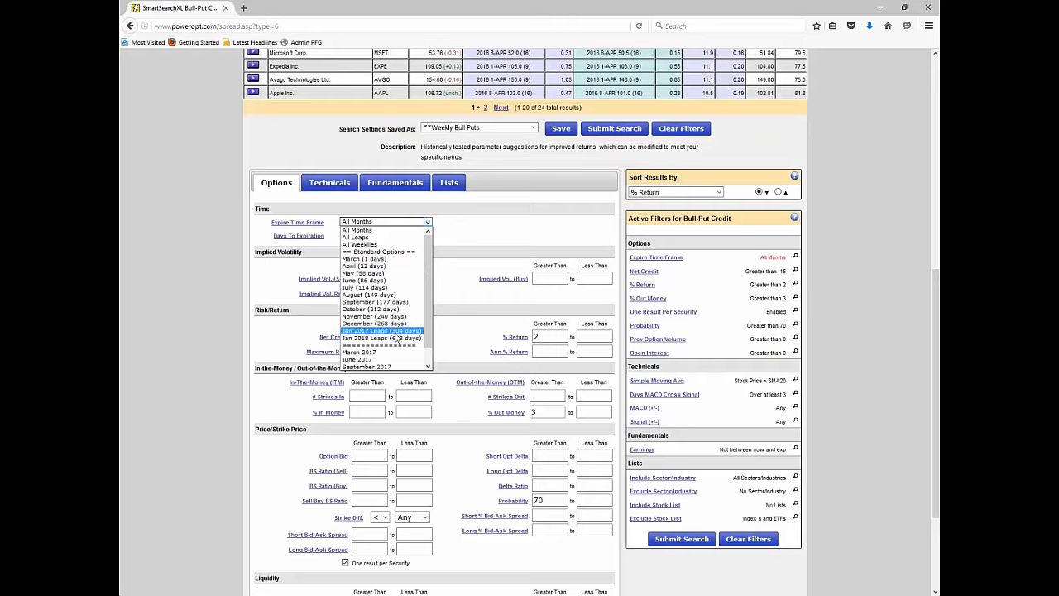
pyautogui.click(465, 276)
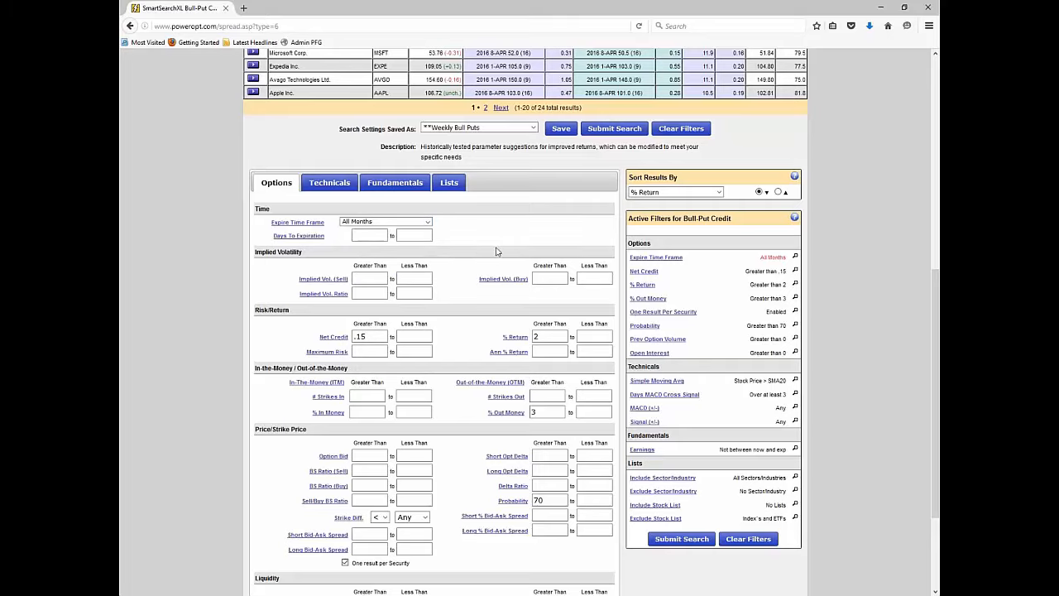
pyautogui.write('0')
pyautogui.click(421, 236)
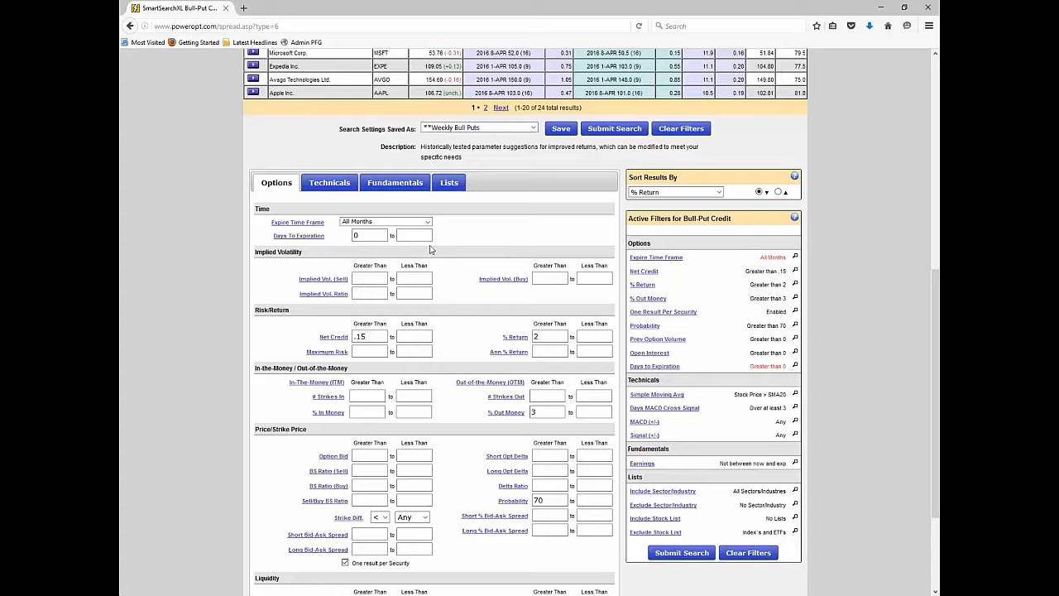
pyautogui.write('25')
pyautogui.scroll(-1, 483, 276)
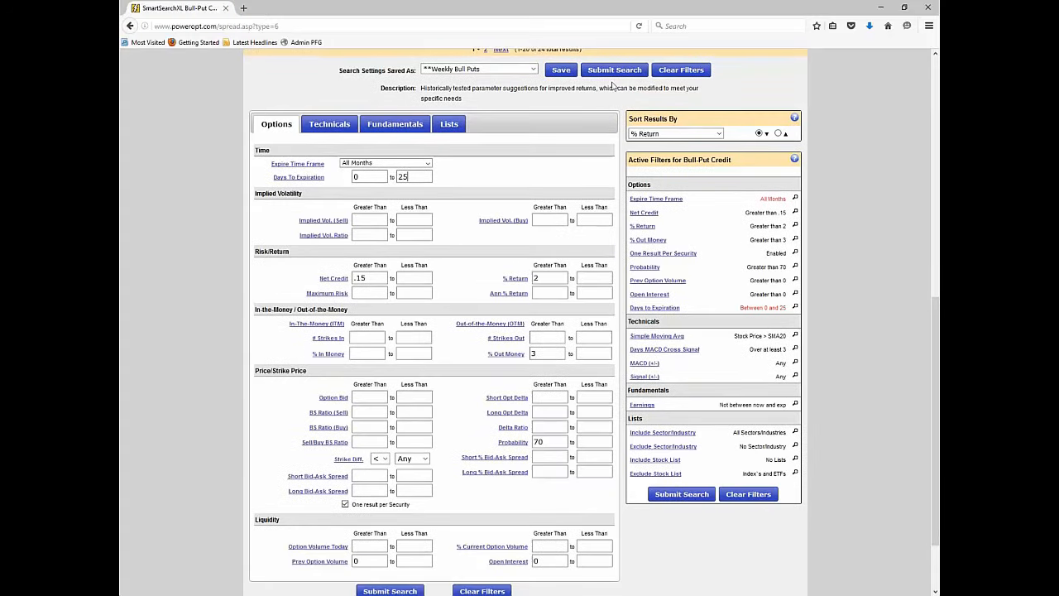
# Clear all search filters and enter a Days To Expiration range of 0 to 25.
pyautogui.click(686, 71)
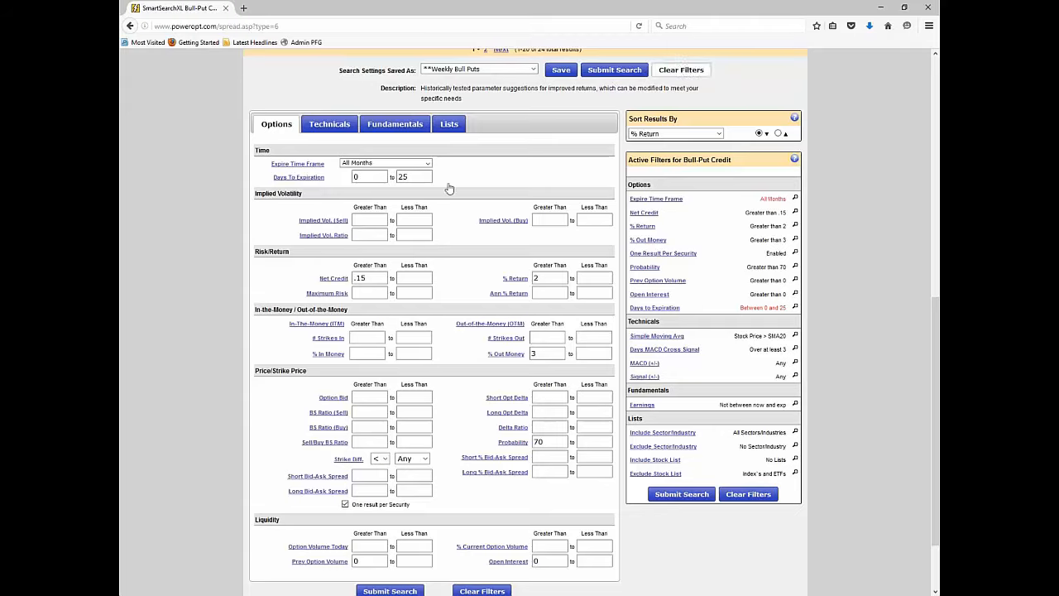
pyautogui.click(371, 177)
pyautogui.write('0')
pyautogui.click(406, 177)
pyautogui.write('25')
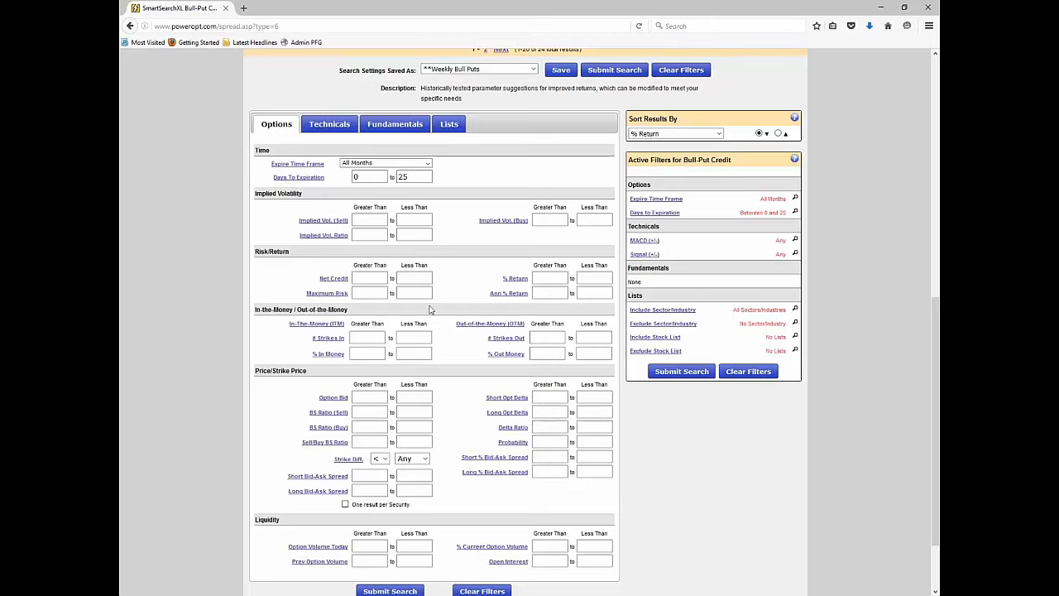
# Set the Risk/Return filters to a Net Credit greater than .25 and a % Return greater than 5.
pyautogui.scroll(-2, 419, 317)
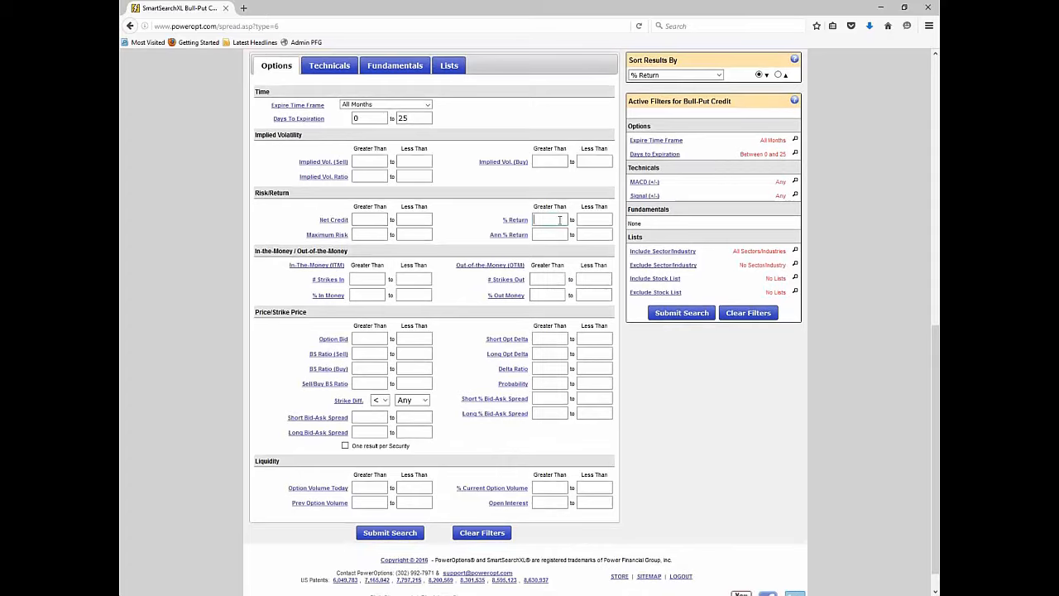
pyautogui.click(364, 220)
pyautogui.write('.25')
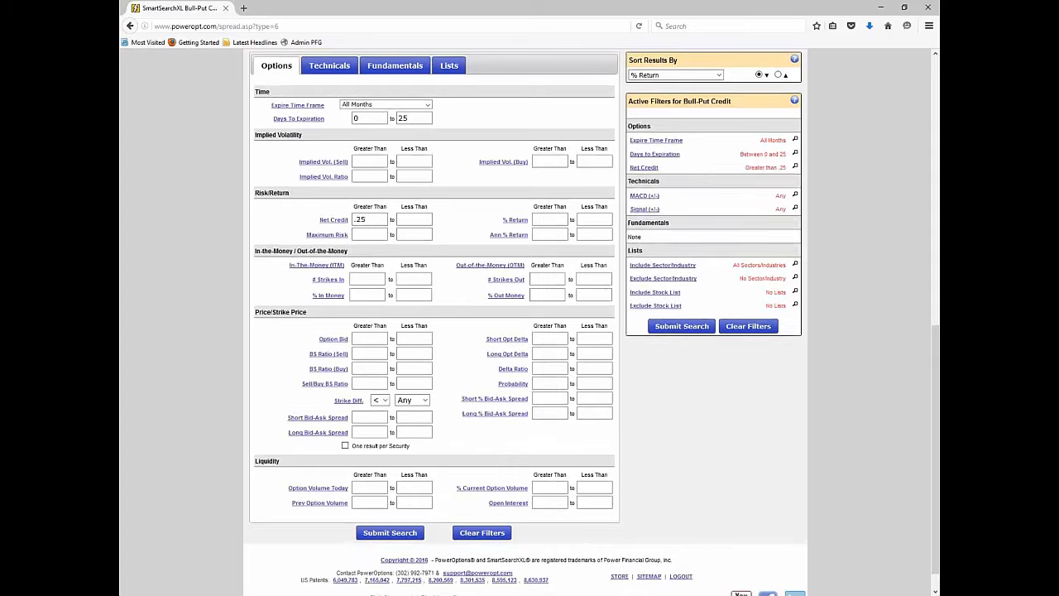
pyautogui.click(566, 220)
pyautogui.write('5')
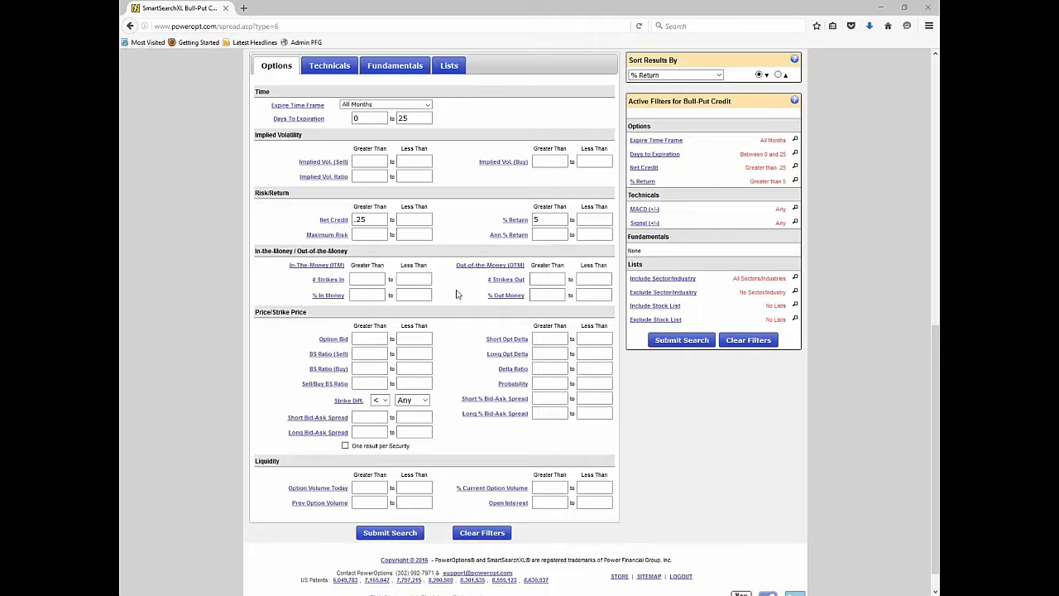
# Set the Probability filter to greater than 75.
pyautogui.scroll(-1, 456, 294)
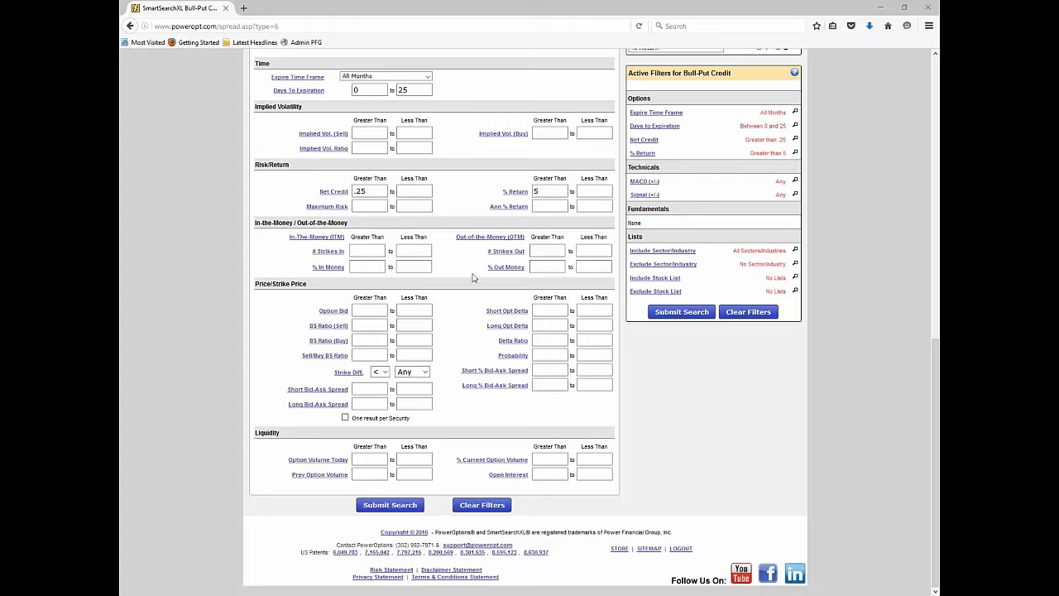
pyautogui.click(539, 267)
pyautogui.click(543, 355)
pyautogui.write('75')
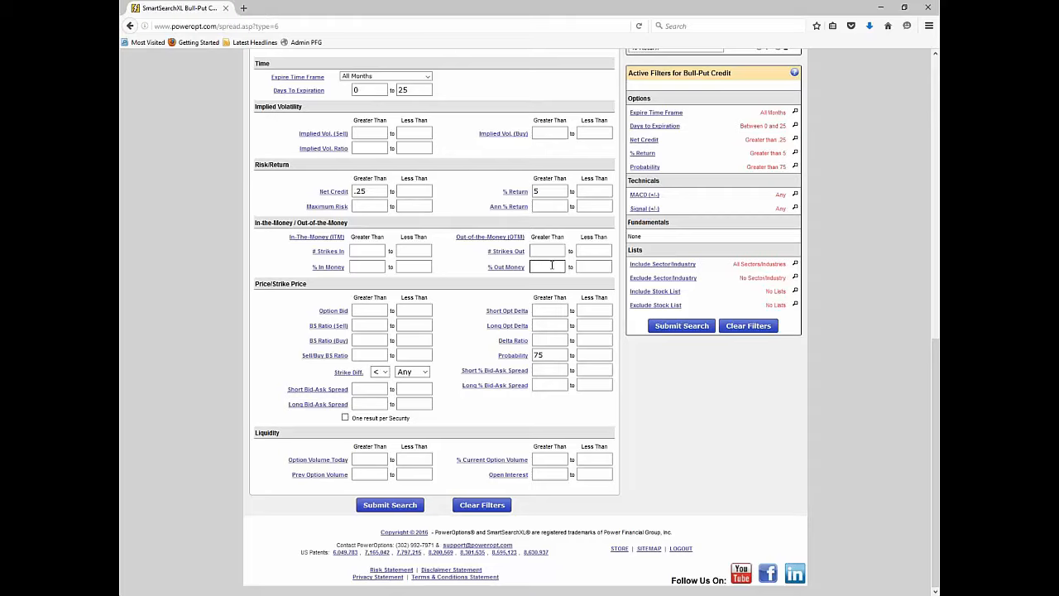
# Limit the strike difference to less than or equal to 5.00.
pyautogui.click(381, 314)
pyautogui.doubleClick(363, 192)
pyautogui.click(363, 311)
pyautogui.click(375, 373)
pyautogui.click(414, 372)
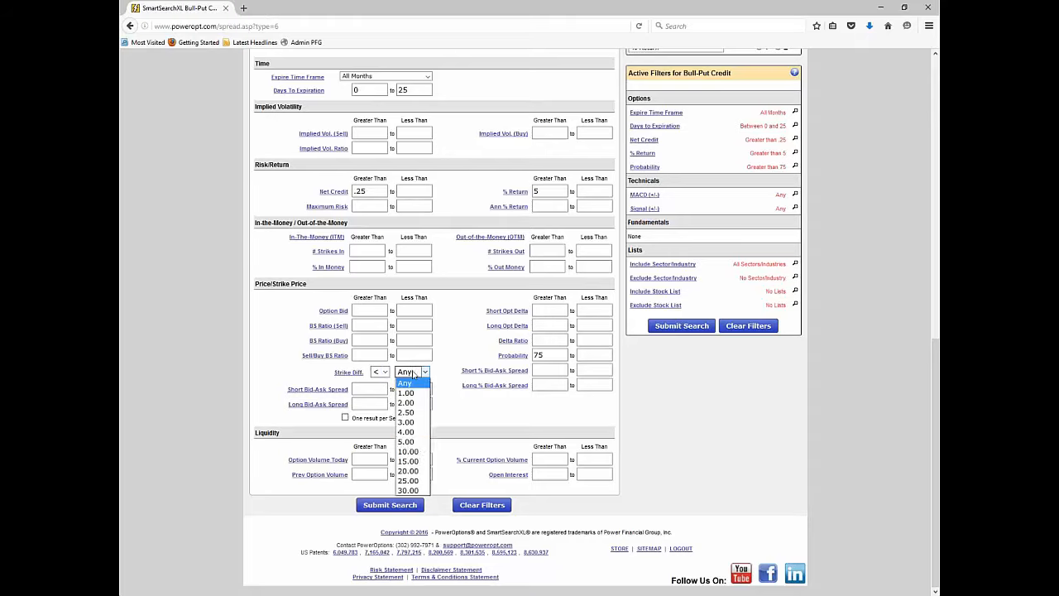
pyautogui.click(407, 441)
pyautogui.click(379, 372)
pyautogui.click(380, 415)
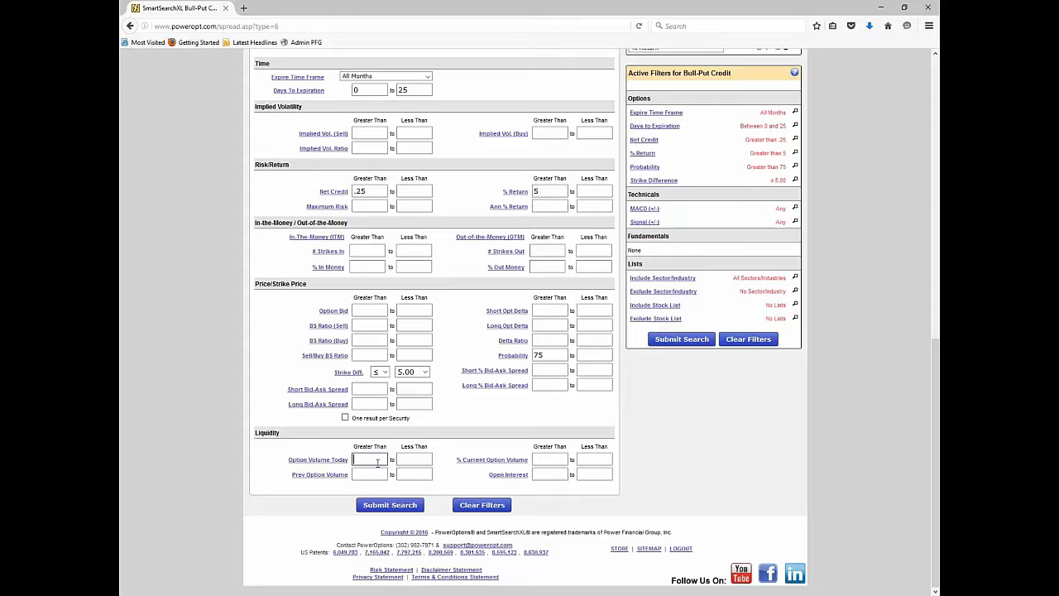
pyautogui.click(511, 412)
pyautogui.click(411, 371)
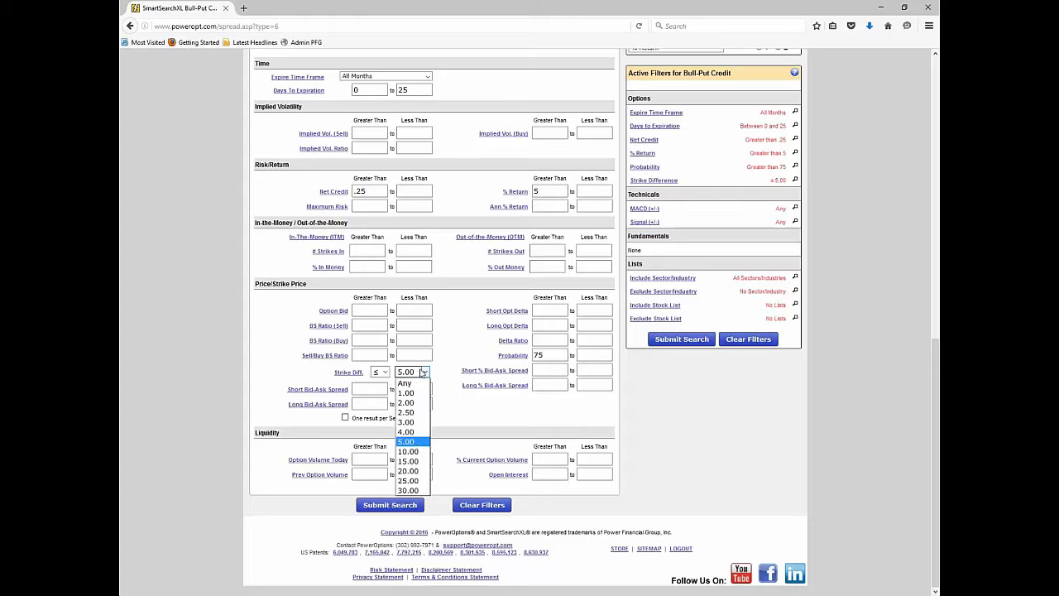
pyautogui.click(411, 444)
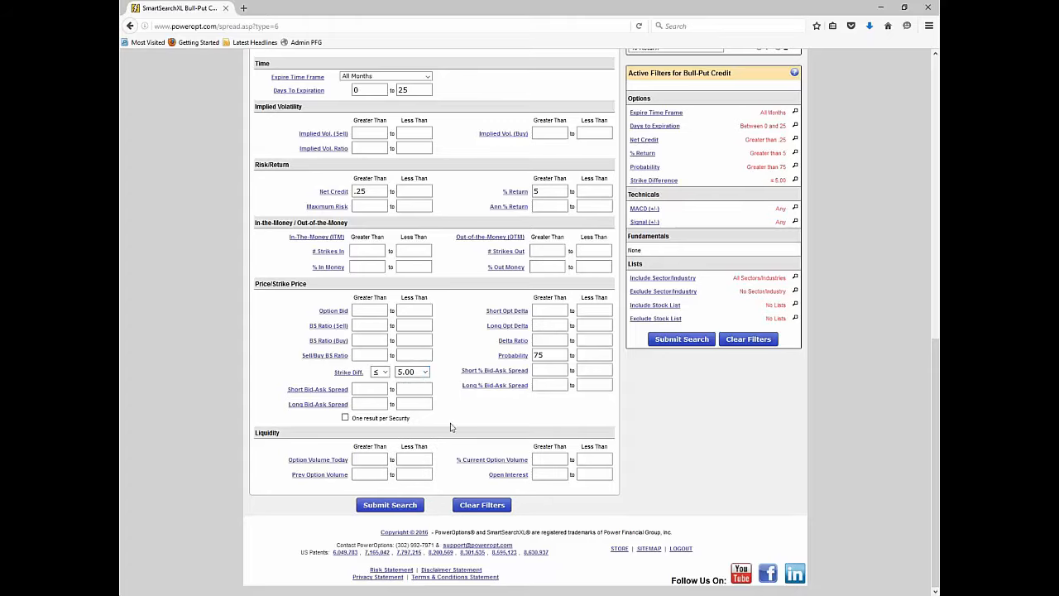
# Set the Liquidity filters to Option Volume Today greater than 25 and Open Interest greater than 50.
pyautogui.click(376, 458)
pyautogui.write('25')
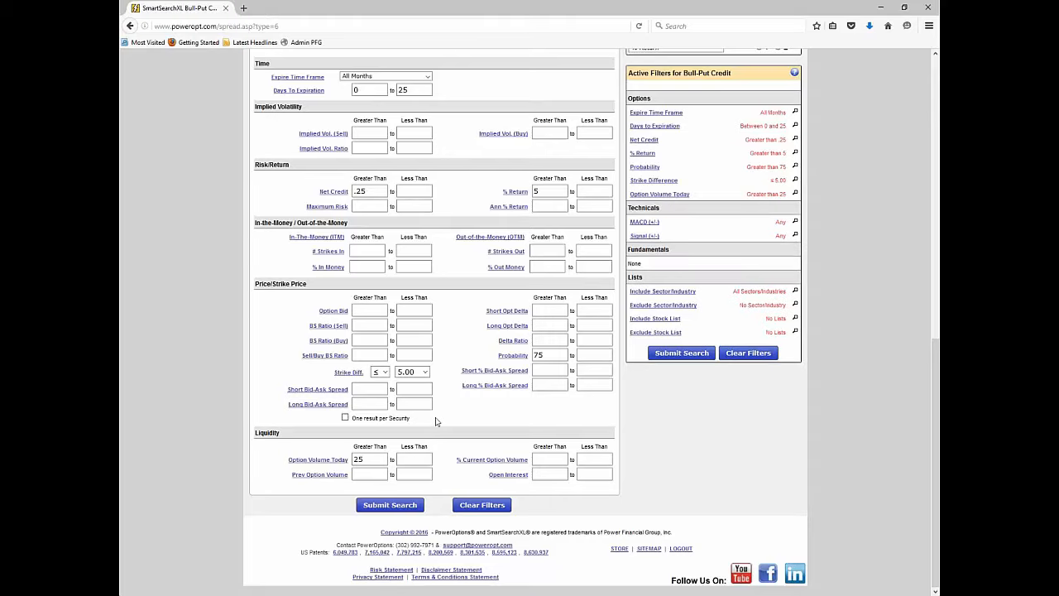
pyautogui.click(551, 475)
pyautogui.write('50')
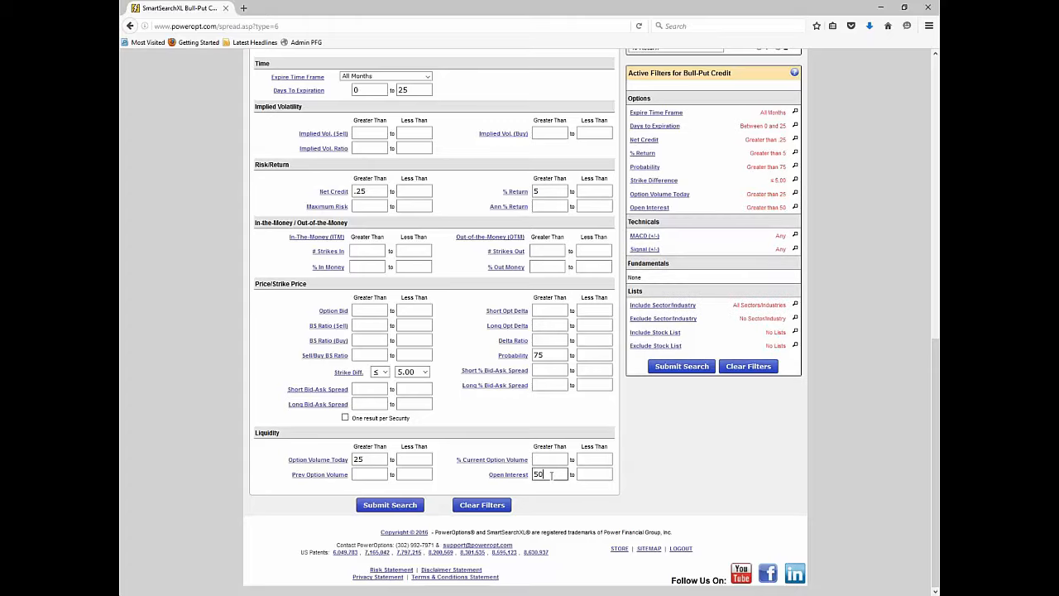
pyautogui.doubleClick(359, 459)
pyautogui.doubleClick(533, 473)
pyautogui.click(471, 431)
# Open the Technicals filters and examine the stock volume, Bollinger Bands, moving average and MACD options.
pyautogui.scroll(3, 210, 291)
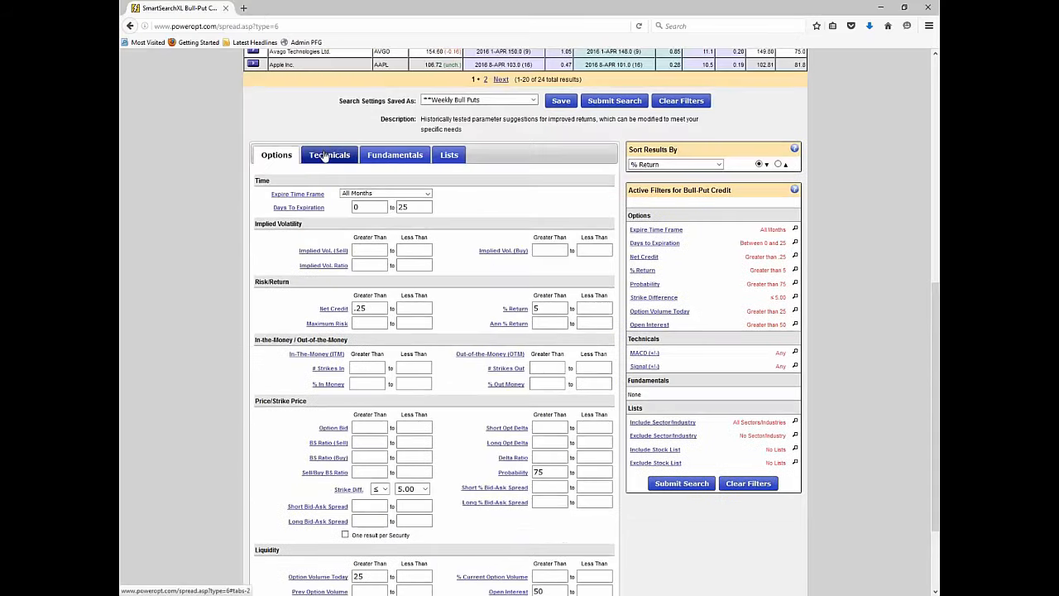
pyautogui.click(326, 157)
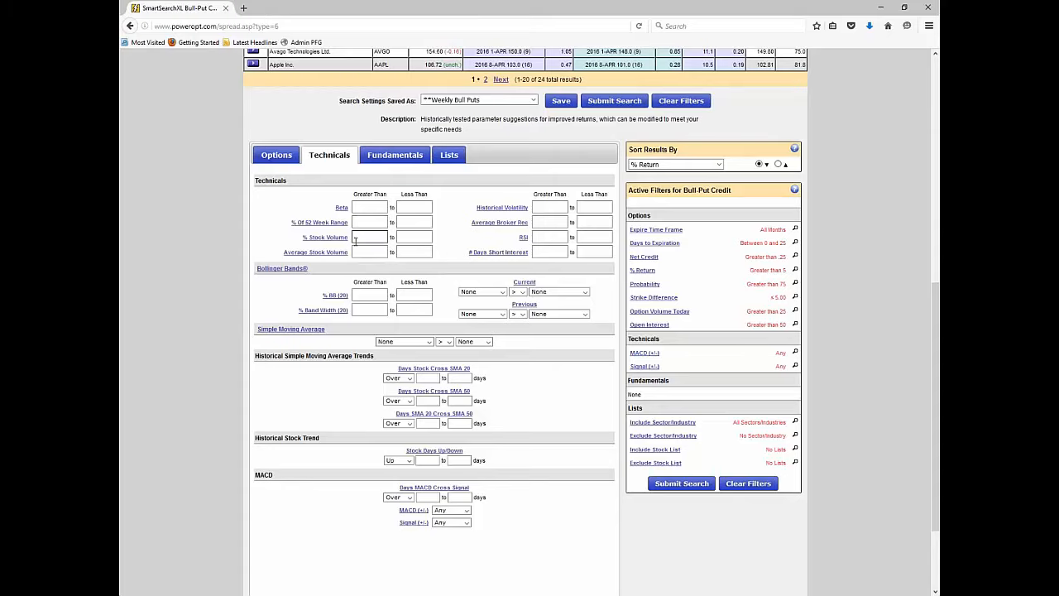
pyautogui.moveTo(349, 258)
pyautogui.scroll(-1, 326, 332)
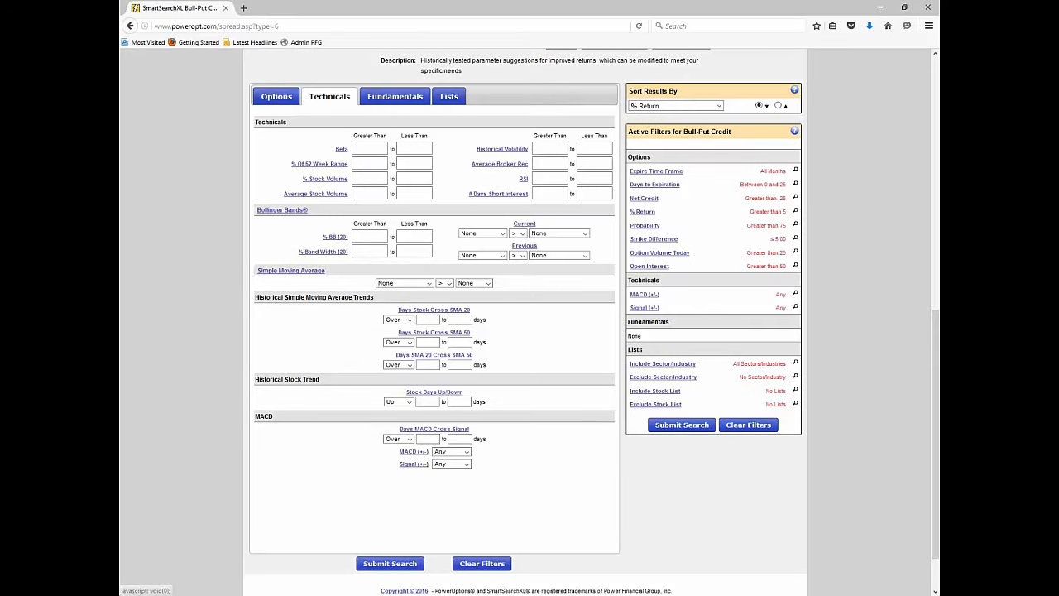
# Set the Simple Moving Average filter to Stock Price greater than SMA20.
pyautogui.moveTo(323, 252)
pyautogui.click(407, 286)
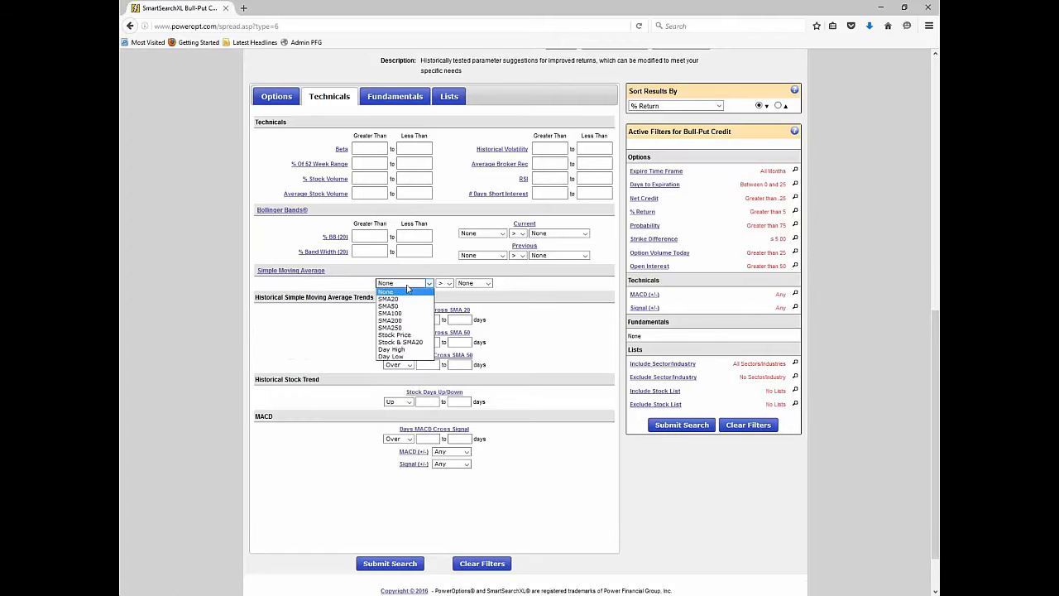
pyautogui.click(401, 335)
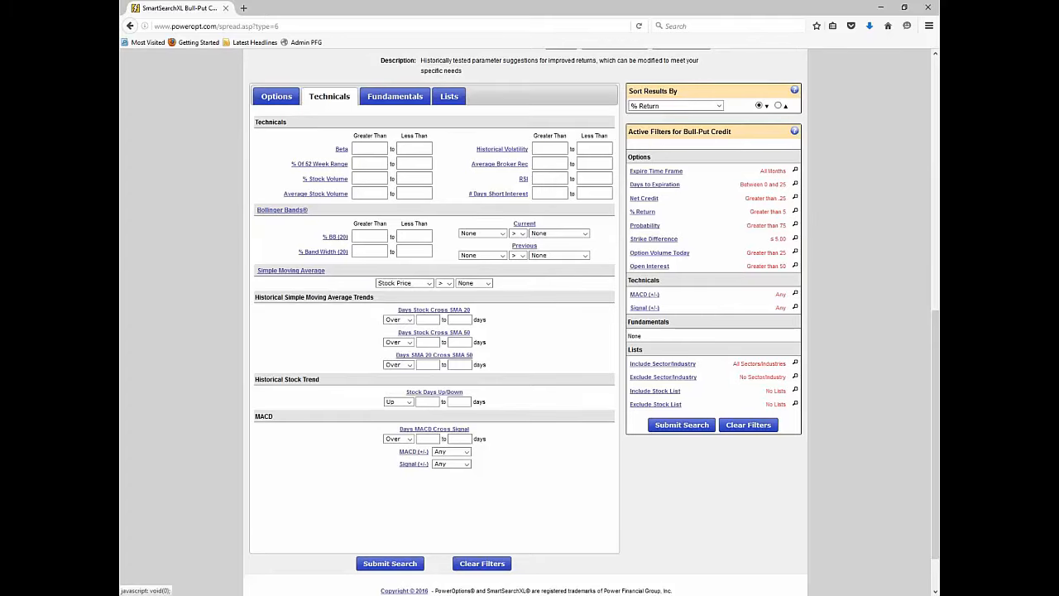
pyautogui.click(473, 283)
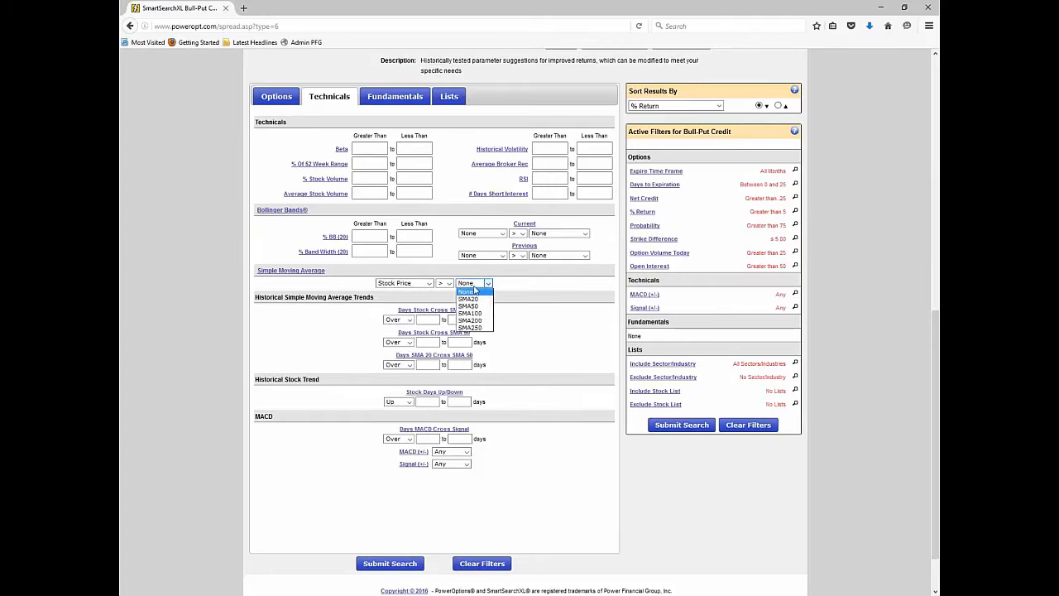
pyautogui.click(470, 299)
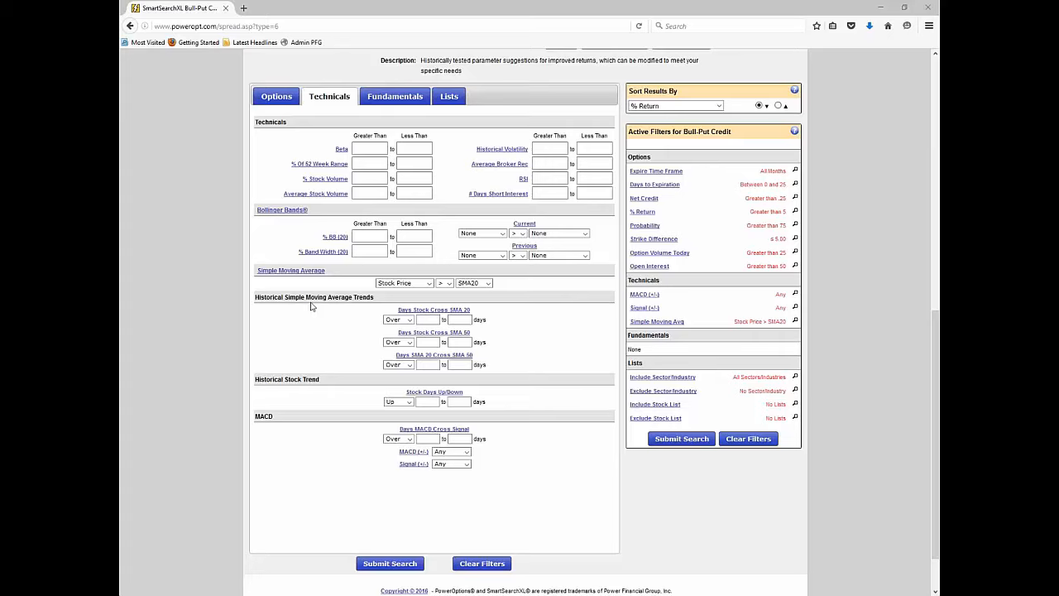
pyautogui.click(436, 319)
# Set the Average Stock Volume filter in Technicals to greater than 750 and open the Fundamentals filters.
pyautogui.click(412, 100)
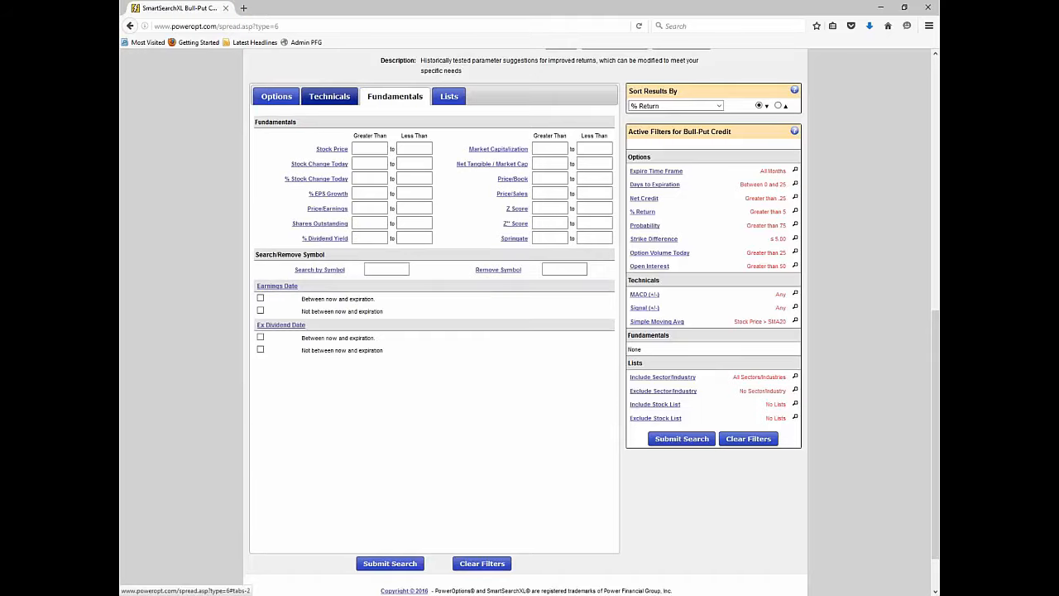
pyautogui.click(330, 96)
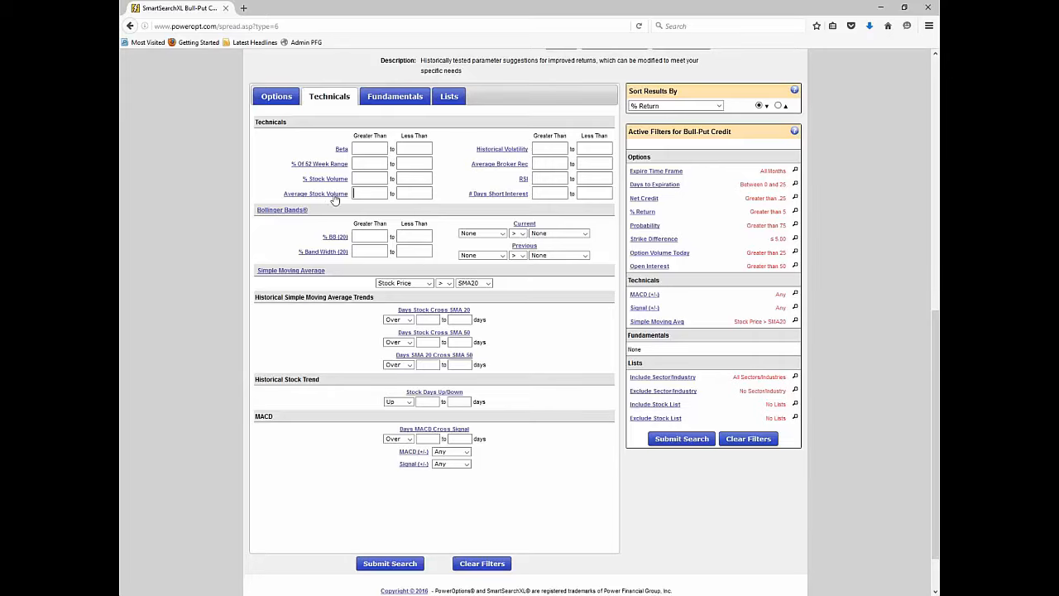
pyautogui.moveTo(334, 200)
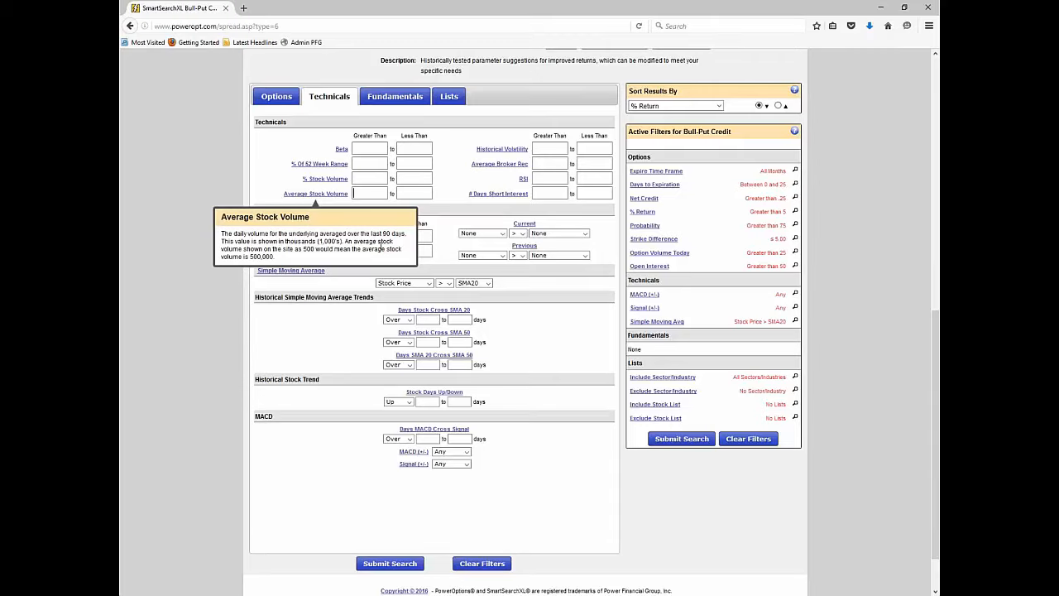
pyautogui.write('75')
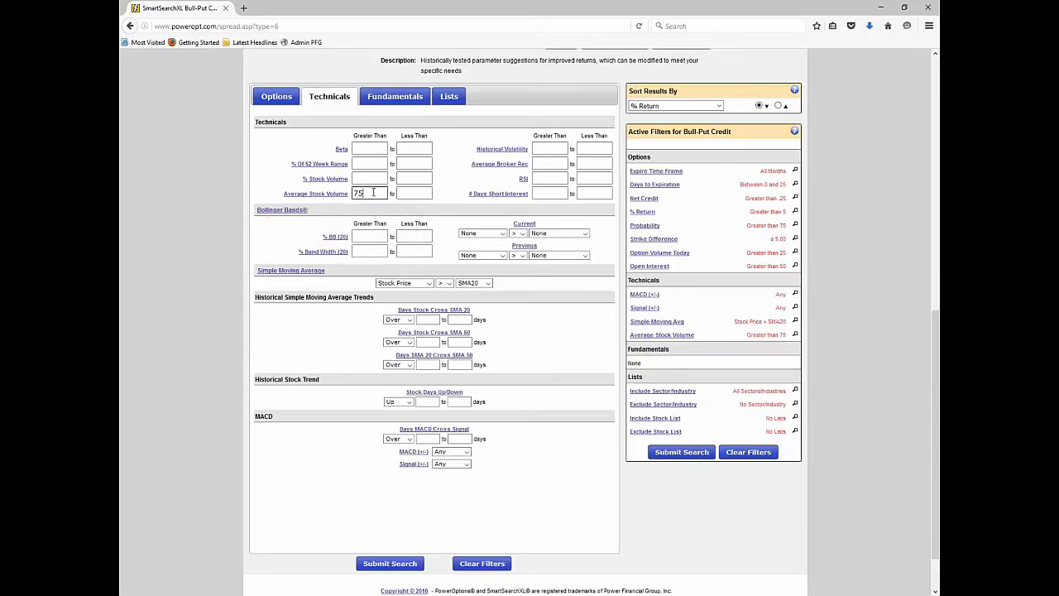
pyautogui.write('0')
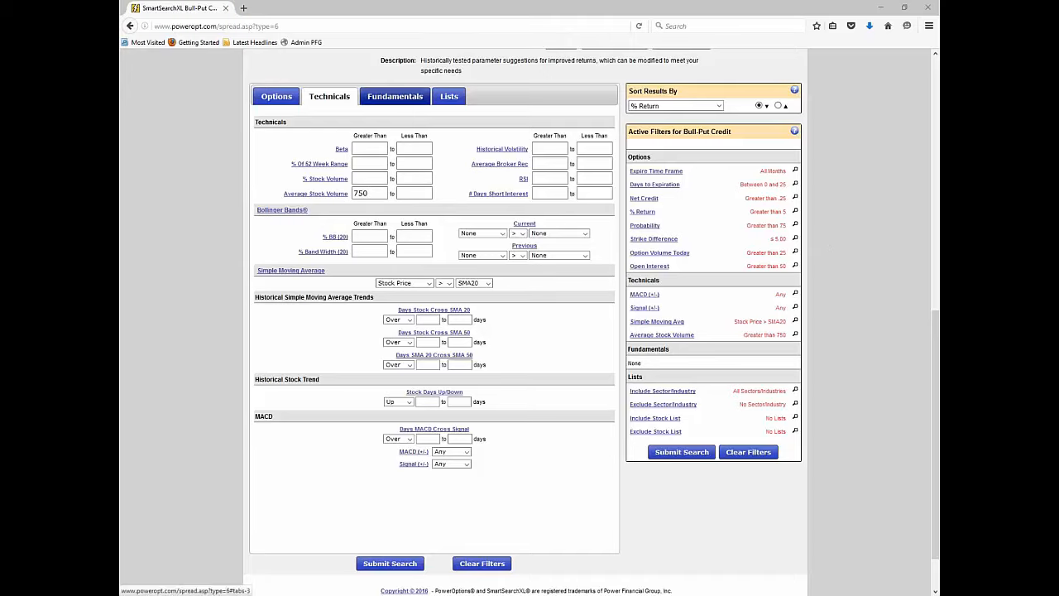
pyautogui.click(395, 96)
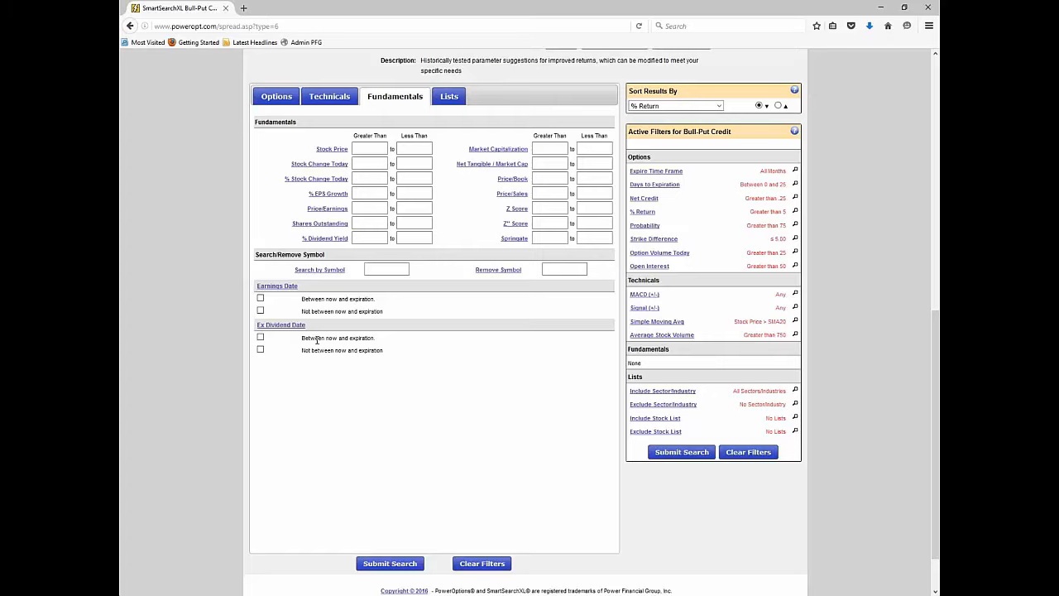
# Try a Stock Price filter between 5 and 150, and clear both values.
pyautogui.click(376, 149)
pyautogui.write('5')
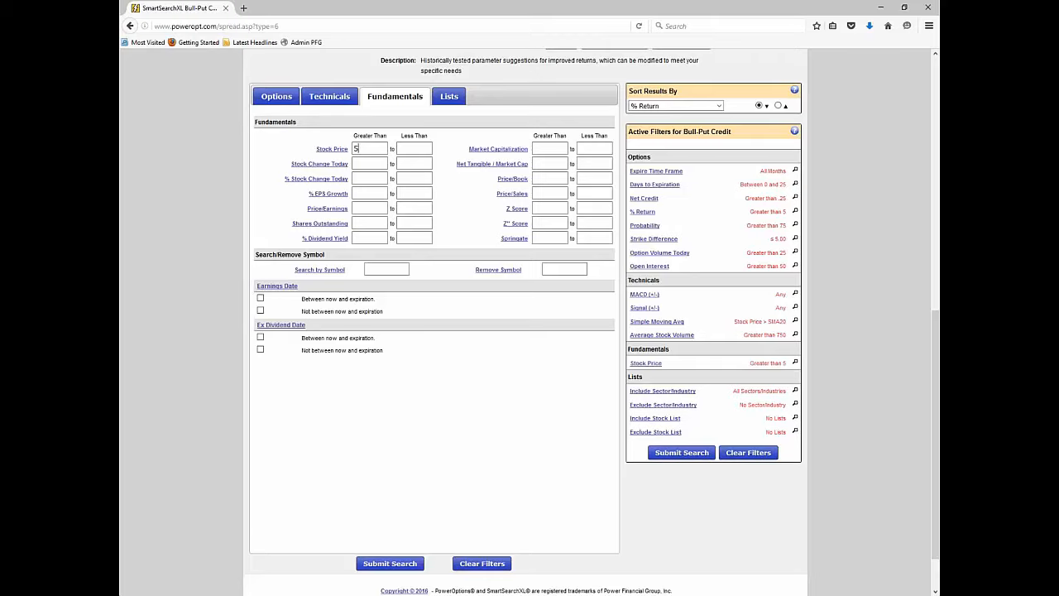
pyautogui.click(407, 147)
pyautogui.write('150')
pyautogui.moveTo(423, 147); pyautogui.dragTo(377, 148)
pyautogui.press('BackSpace')
pyautogui.doubleClick(369, 148)
pyautogui.press('BackSpace')
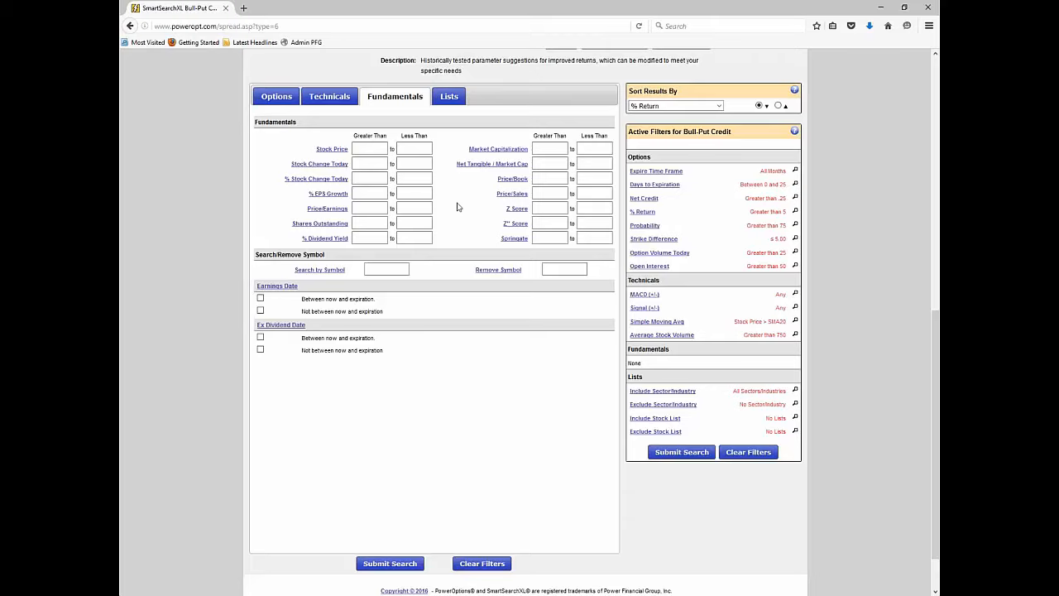
# Set the % EPS Growth filter to greater than 5 and Price/Earnings to between 0 and 70.
pyautogui.write('5')
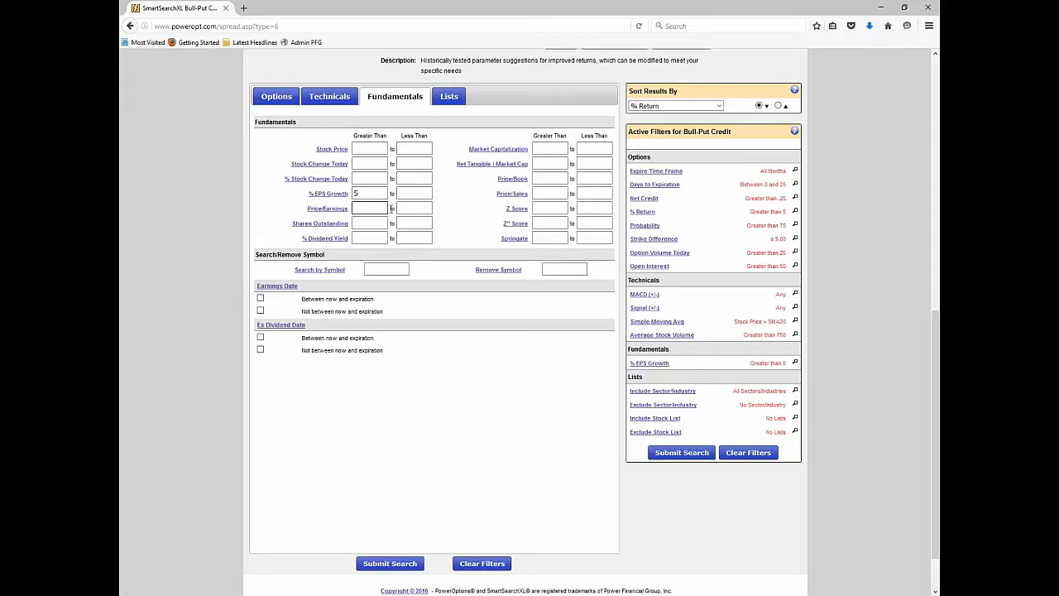
pyautogui.write('0')
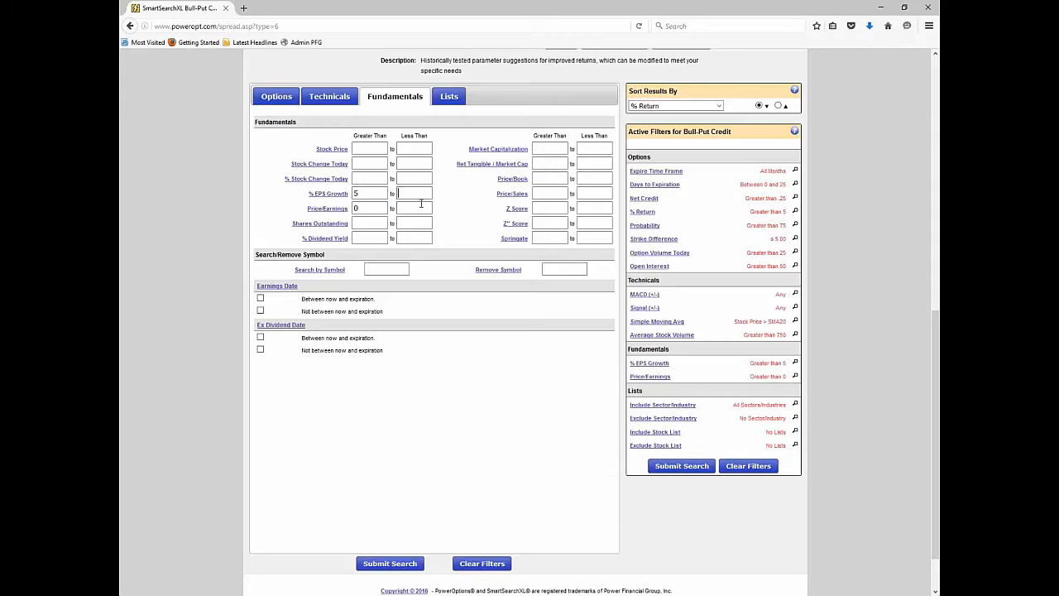
pyautogui.click(421, 207)
pyautogui.write('50')
pyautogui.press('BackSpace')
pyautogui.press('BackSpace')
pyautogui.write('70')
# Set Market Capitalization to greater than 2000 and require the earnings date to be not between now and expiration.
pyautogui.moveTo(520, 155)
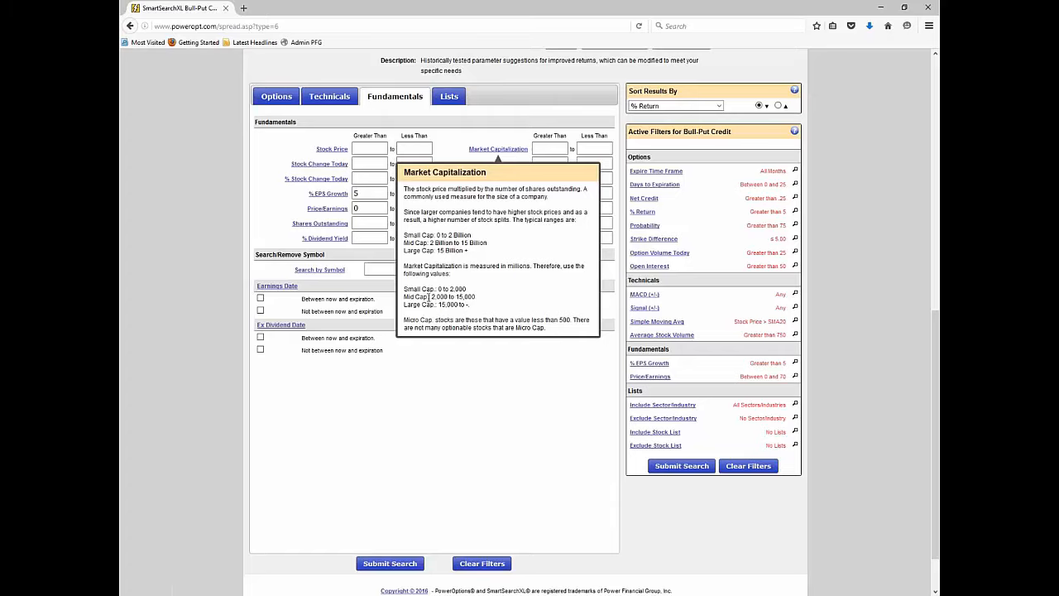
pyautogui.moveTo(428, 296); pyautogui.dragTo(478, 297)
pyautogui.click(547, 148)
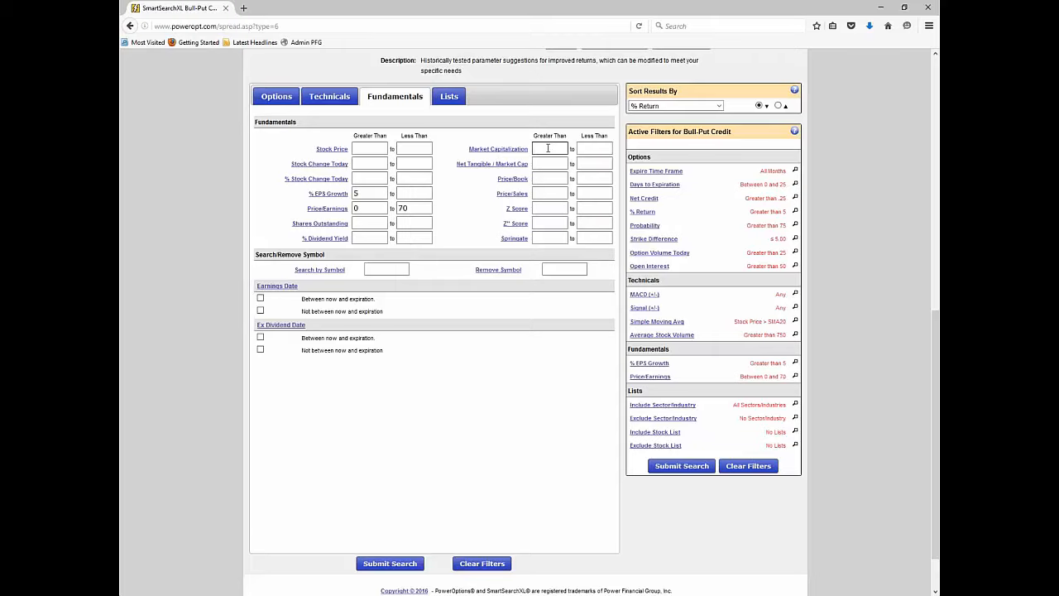
pyautogui.write('2000')
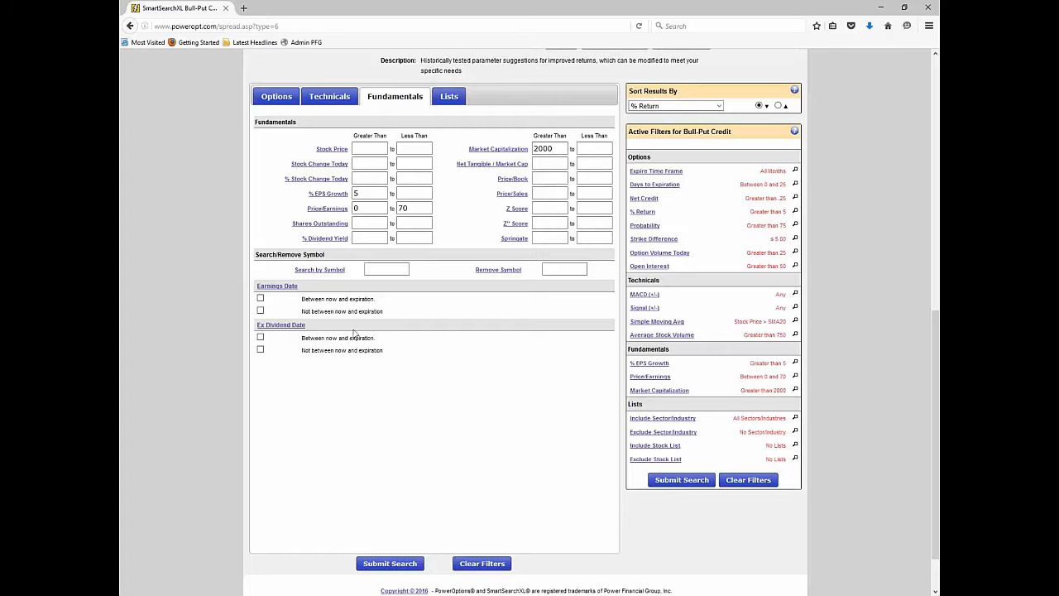
pyautogui.click(261, 310)
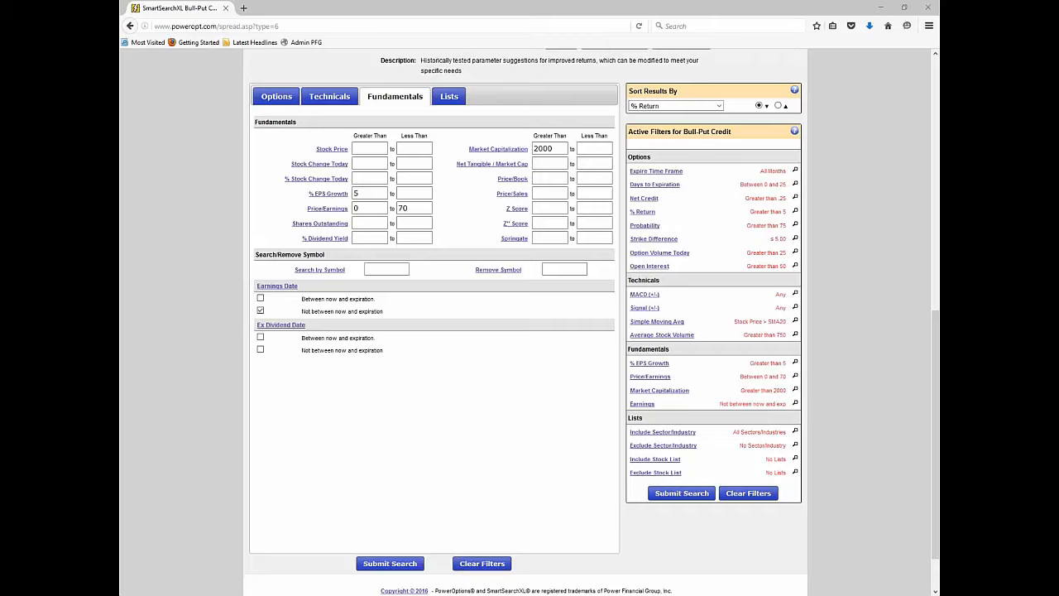
pyautogui.moveTo(708, 223)
pyautogui.mouseDown()
pyautogui.moveTo(733, 223)
pyautogui.moveTo(733, 206)
pyautogui.moveTo(745, 263)
pyautogui.moveTo(731, 274)
pyautogui.mouseUp()
pyautogui.moveTo(709, 197)
pyautogui.mouseDown()
pyautogui.moveTo(747, 191)
pyautogui.moveTo(734, 205)
pyautogui.mouseUp()
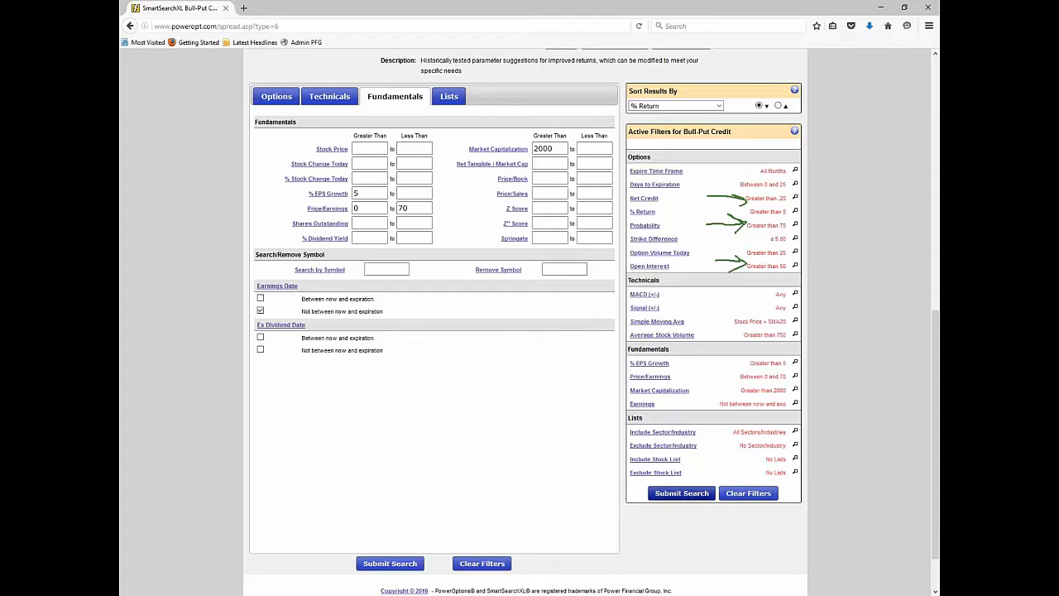
# Submit the Bull-Put Credit search and review the resulting spreads against the active filters.
pyautogui.click(680, 494)
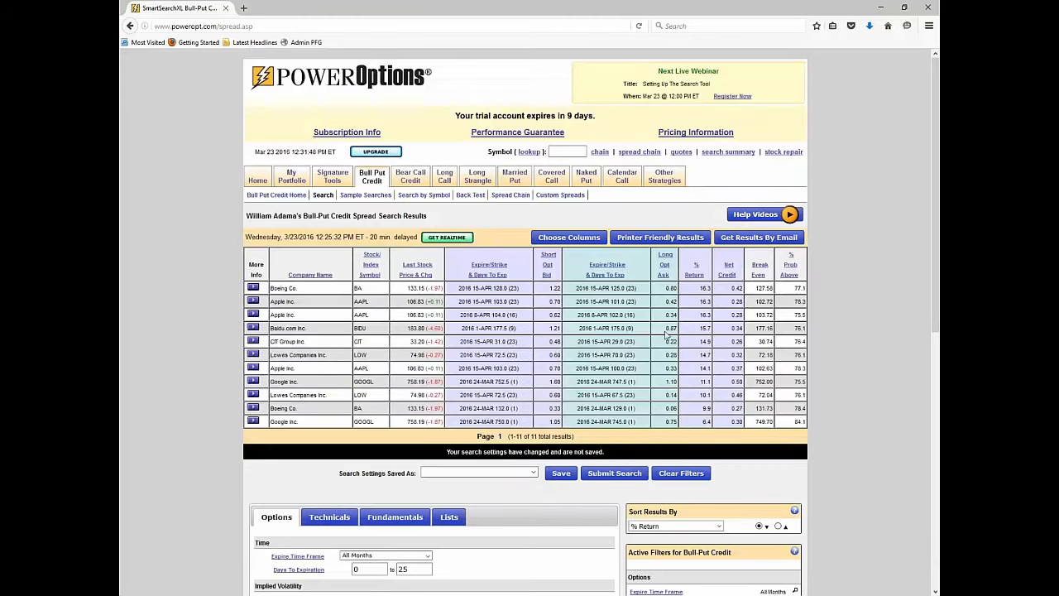
pyautogui.scroll(-3, 811, 327)
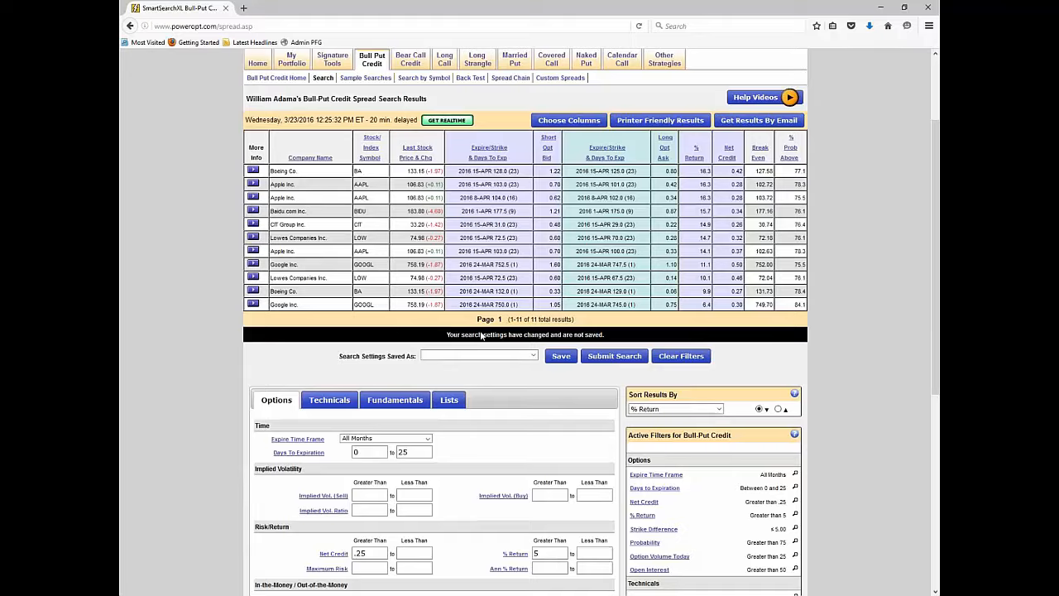
pyautogui.scroll(-4, 483, 335)
pyautogui.scroll(3, 488, 308)
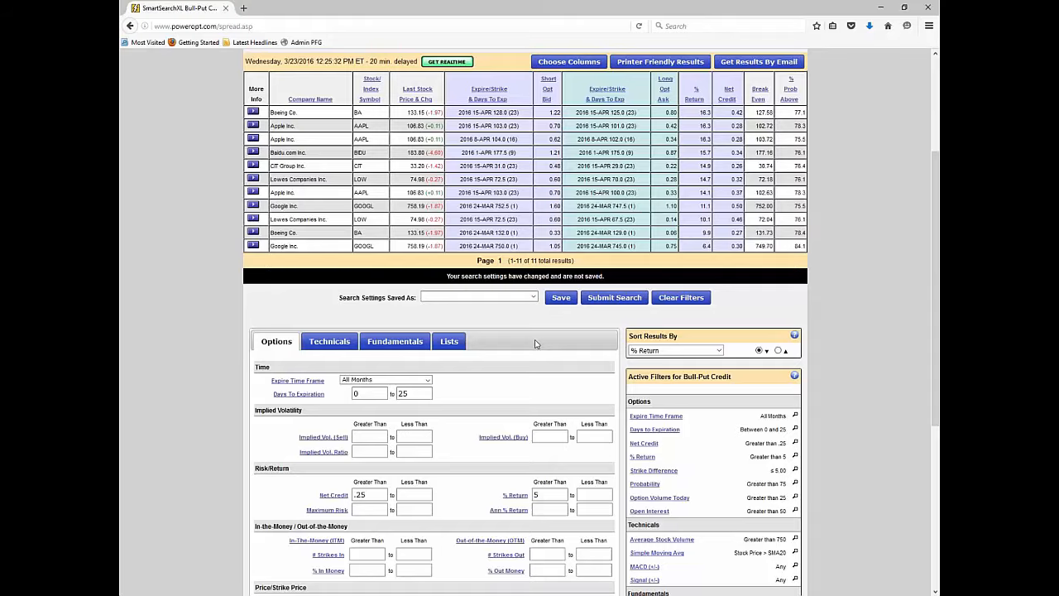
pyautogui.scroll(-3, 534, 343)
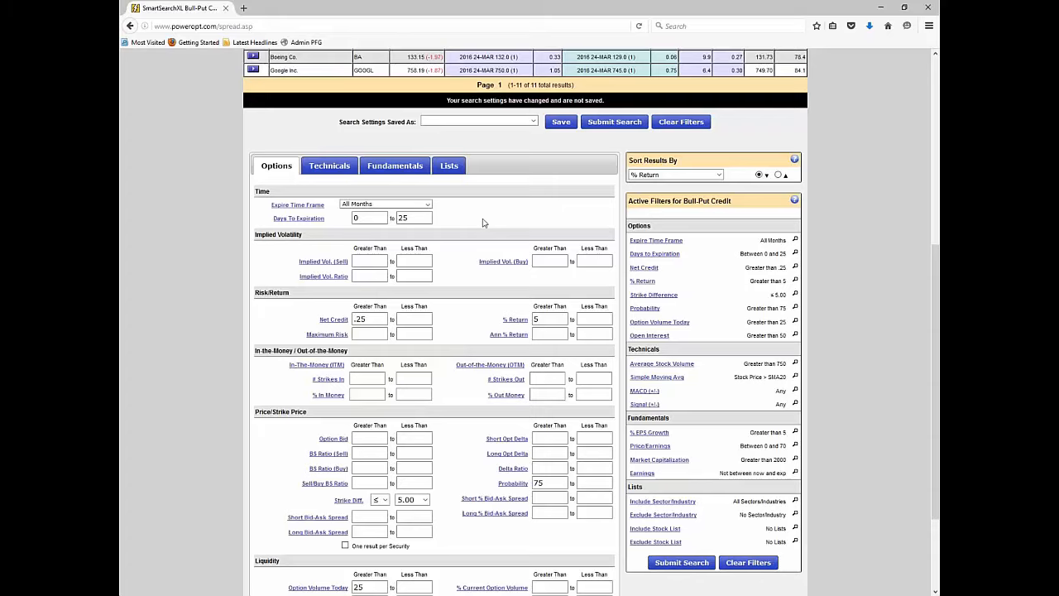
pyautogui.scroll(3, 521, 248)
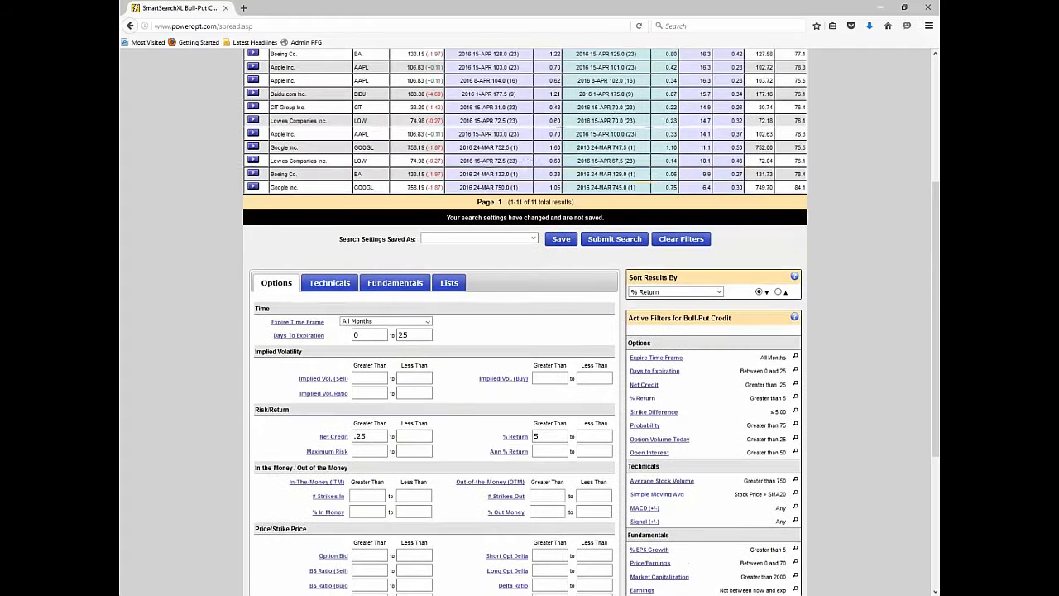
pyautogui.scroll(1, 529, 153)
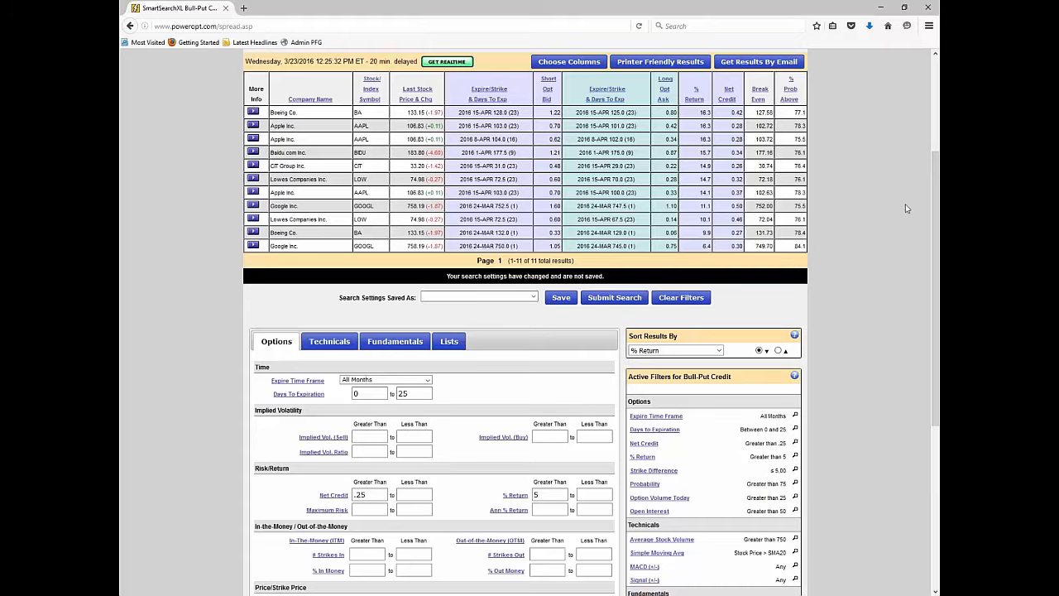
# Clear all search filters and open the Lists criteria.
pyautogui.click(681, 297)
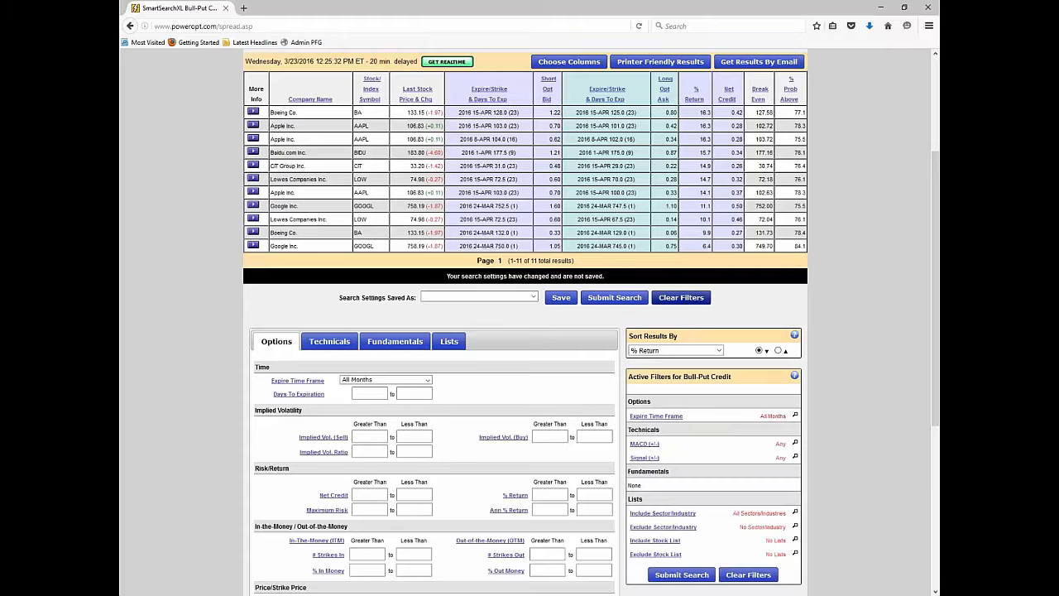
pyautogui.scroll(-3, 849, 340)
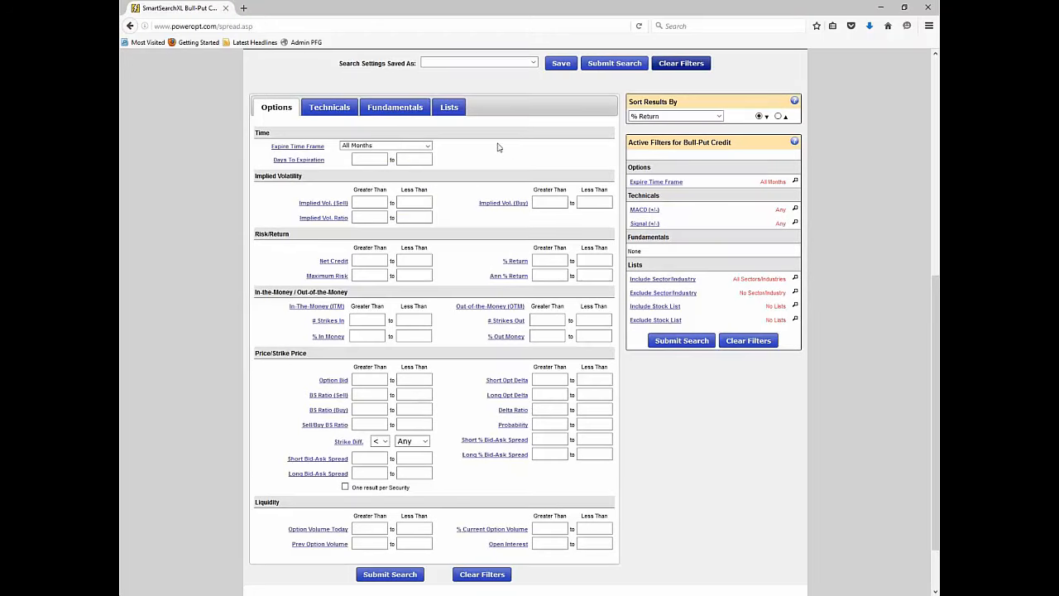
pyautogui.click(459, 111)
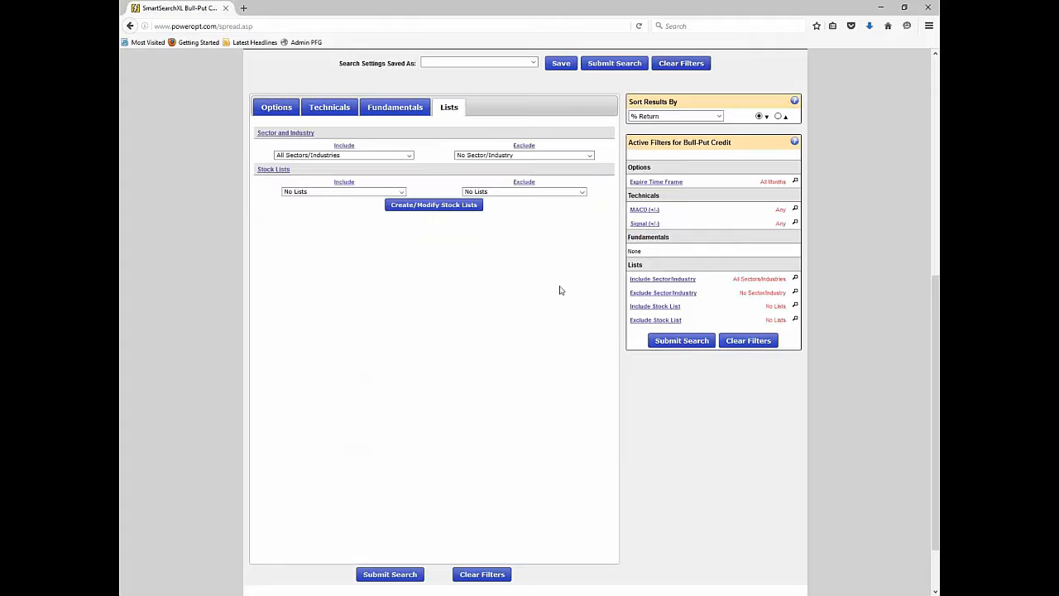
# Examine the sector and industry choices available for inclusion and exclusion without changing them.
pyautogui.click(406, 155)
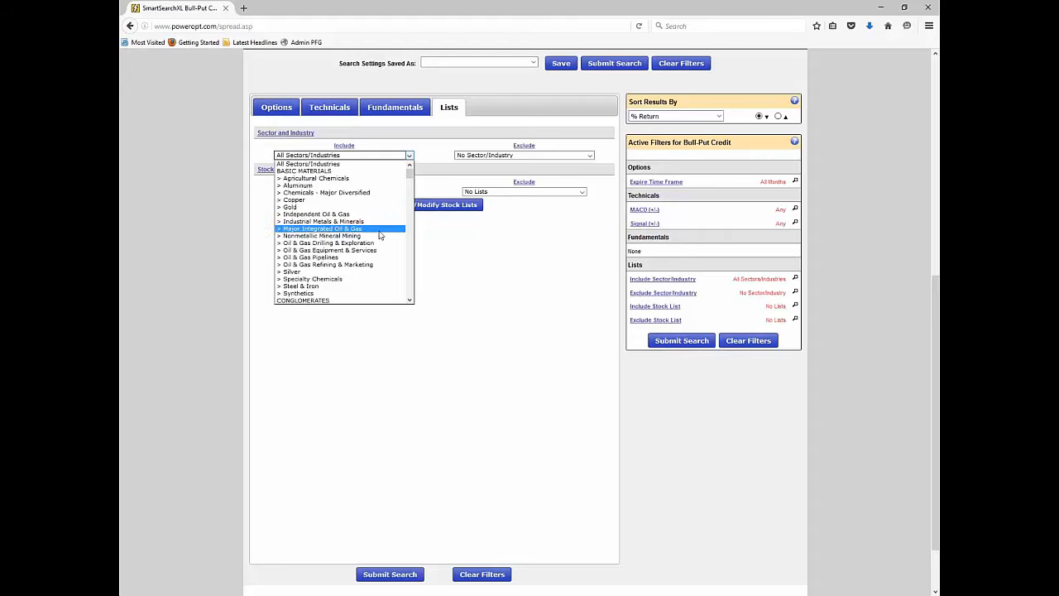
pyautogui.click(438, 147)
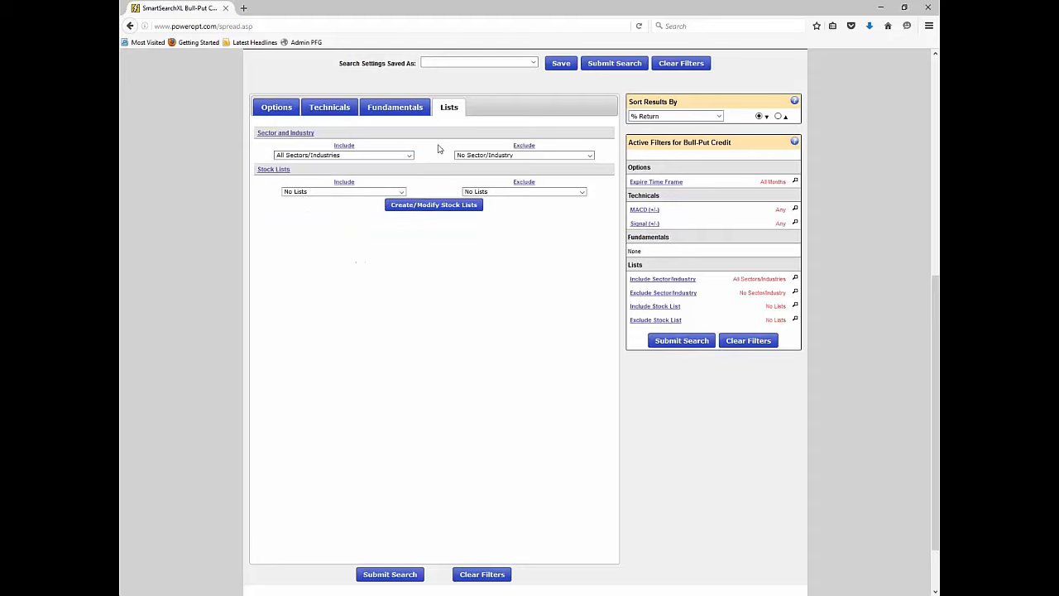
pyautogui.click(540, 156)
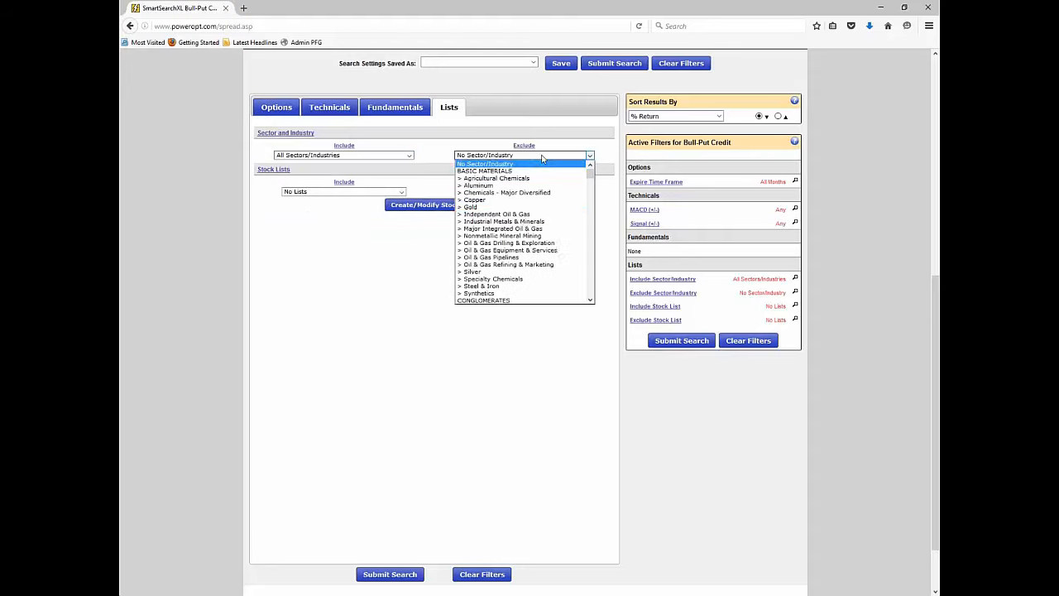
pyautogui.click(411, 265)
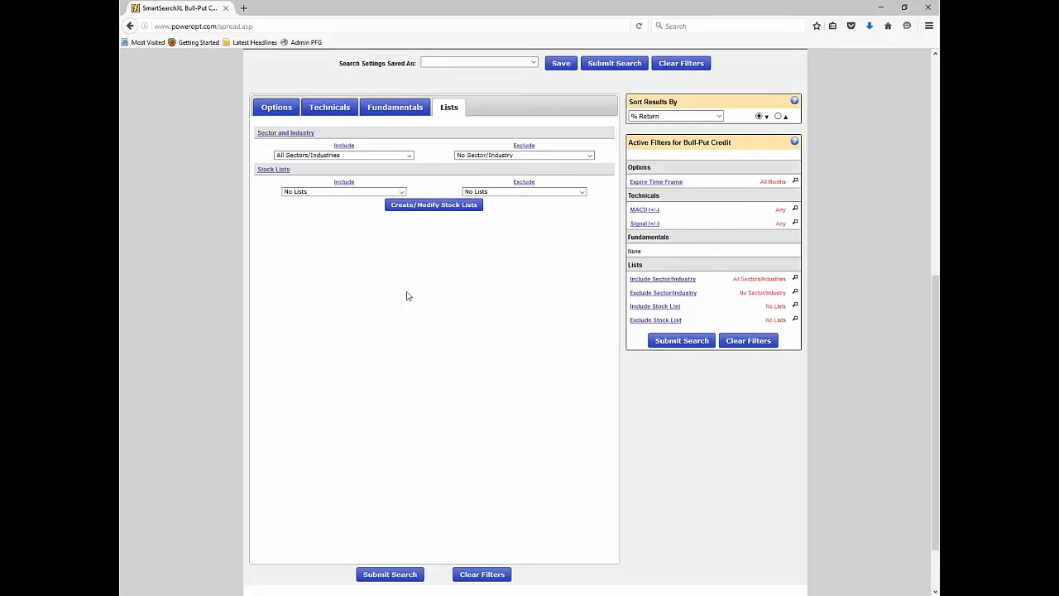
# Look through the available stock lists and set the included stock list to Index's and ETFs.
pyautogui.click(358, 195)
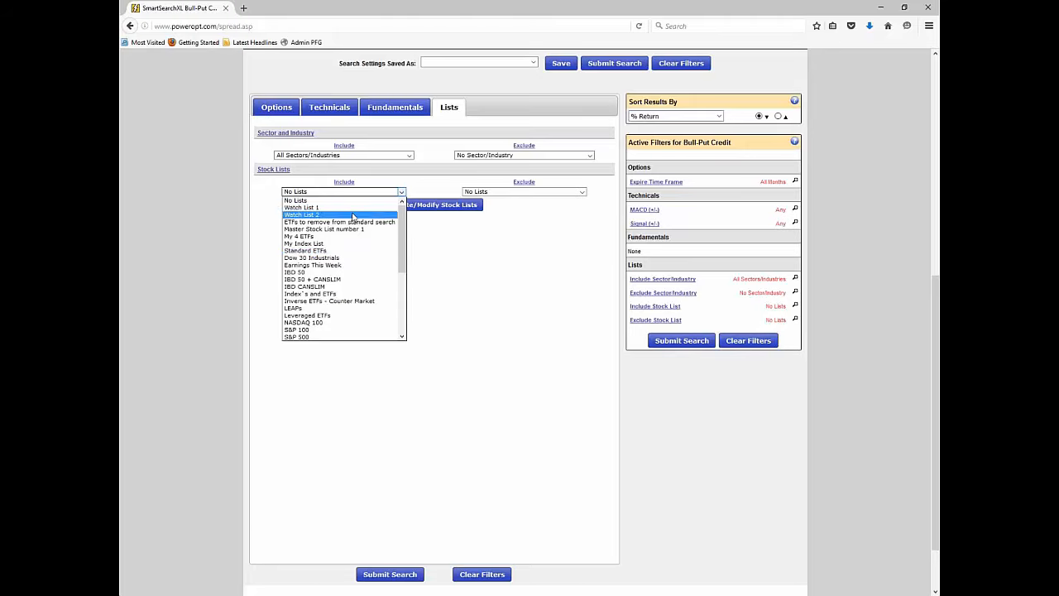
pyautogui.scroll(-1, 354, 238)
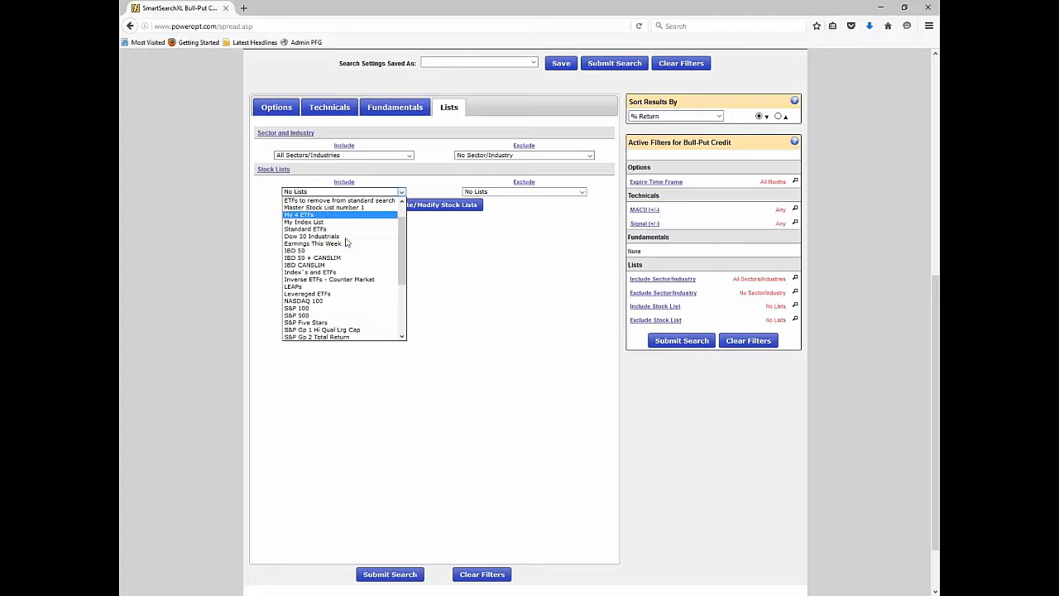
pyautogui.scroll(-1, 368, 217)
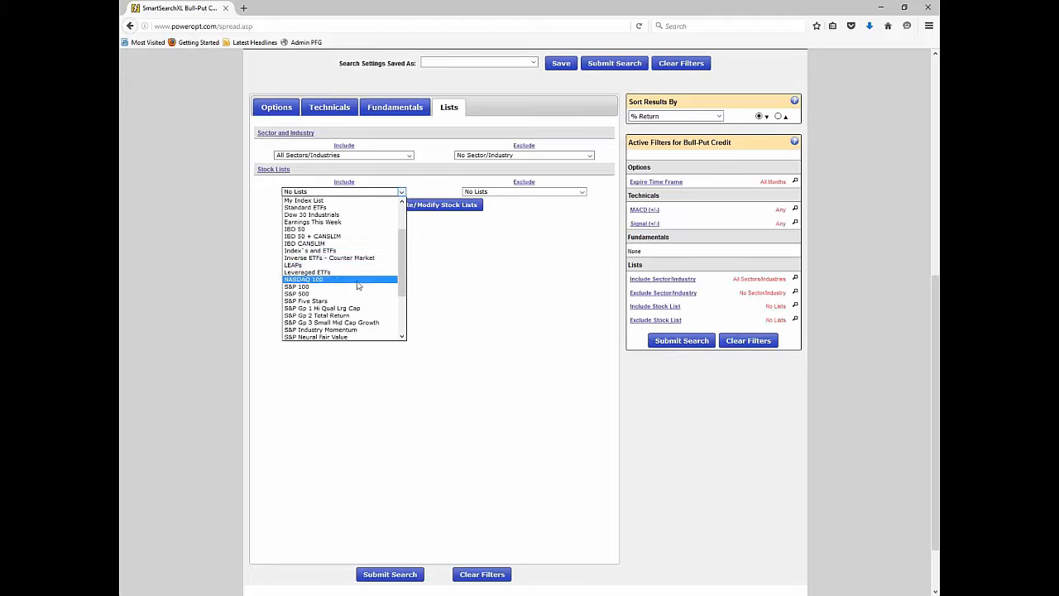
pyautogui.scroll(-1, 352, 286)
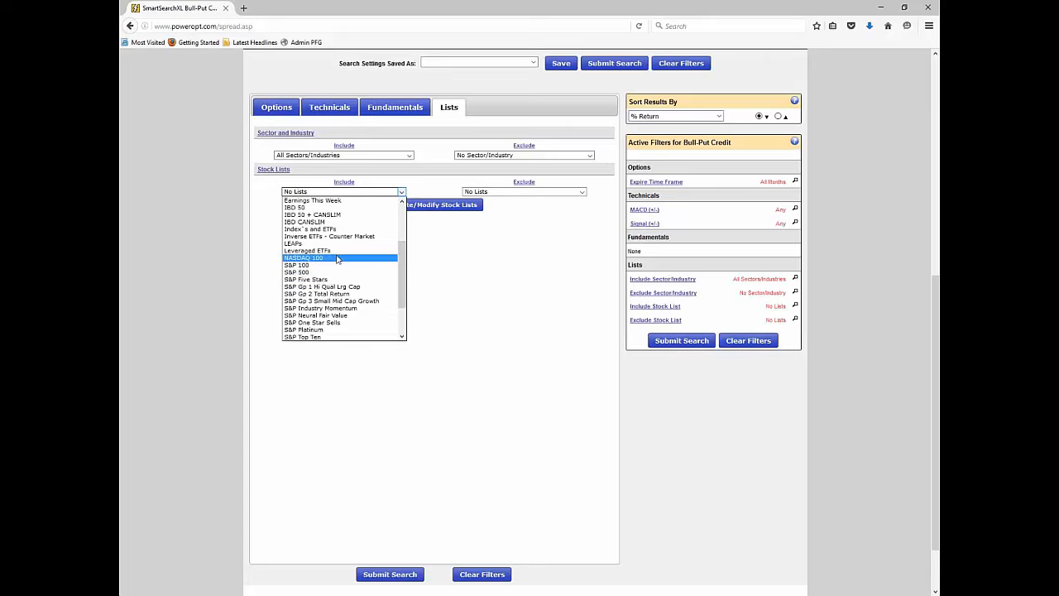
pyautogui.scroll(-2, 346, 277)
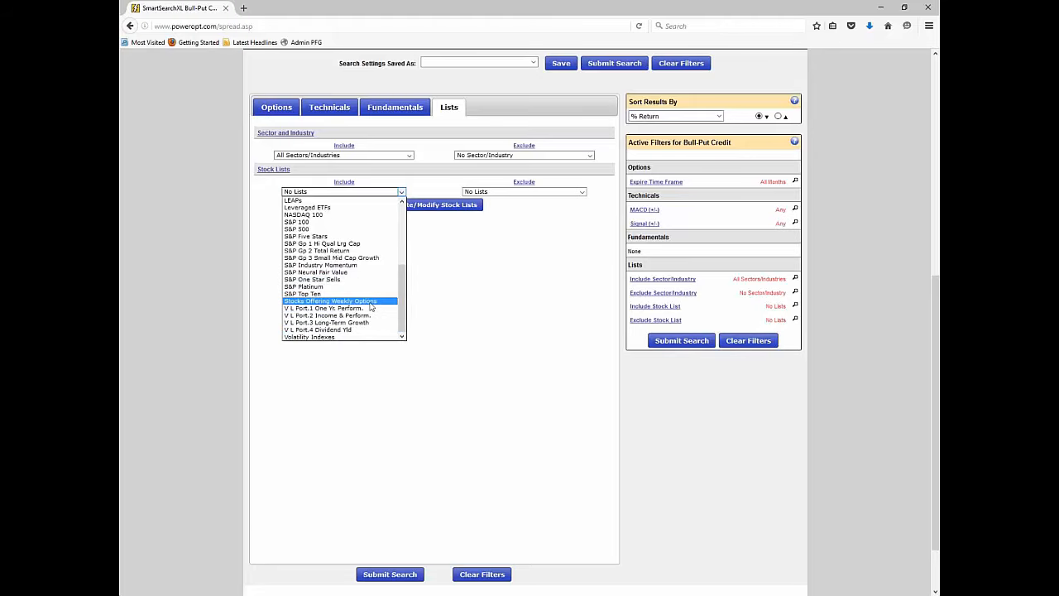
pyautogui.click(488, 265)
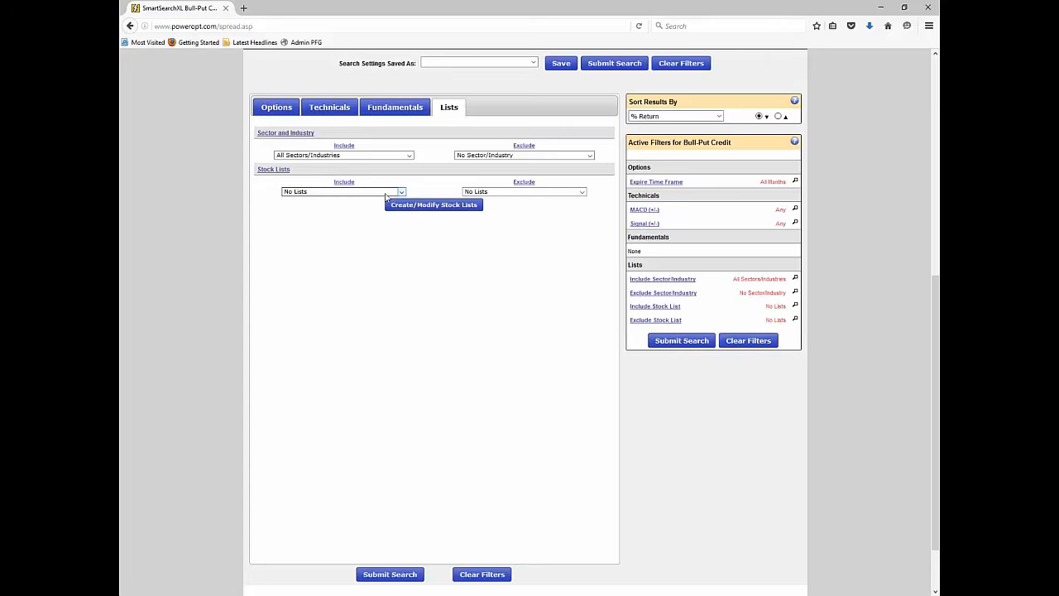
pyautogui.click(505, 191)
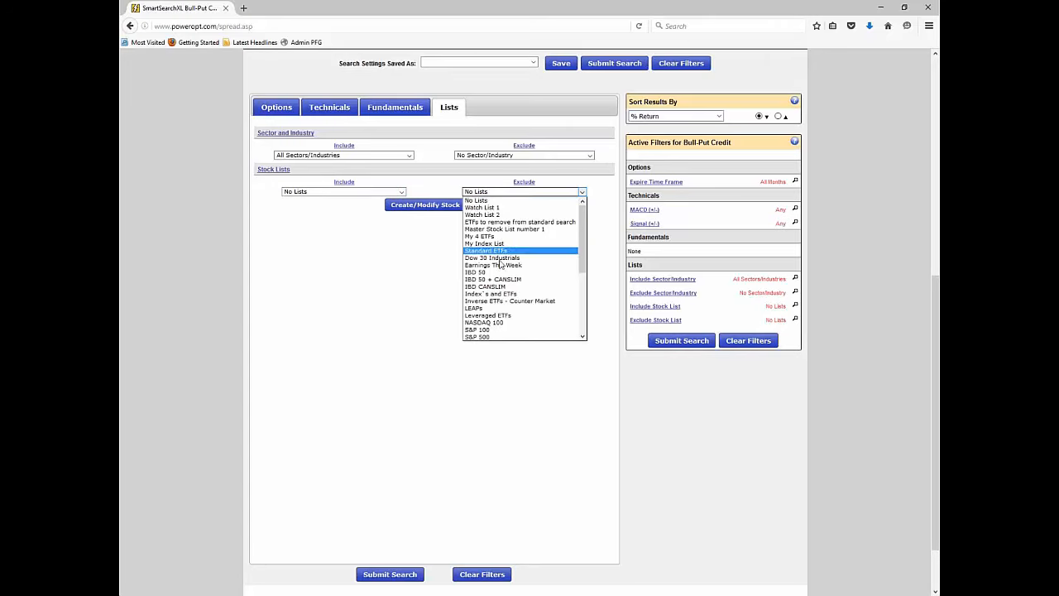
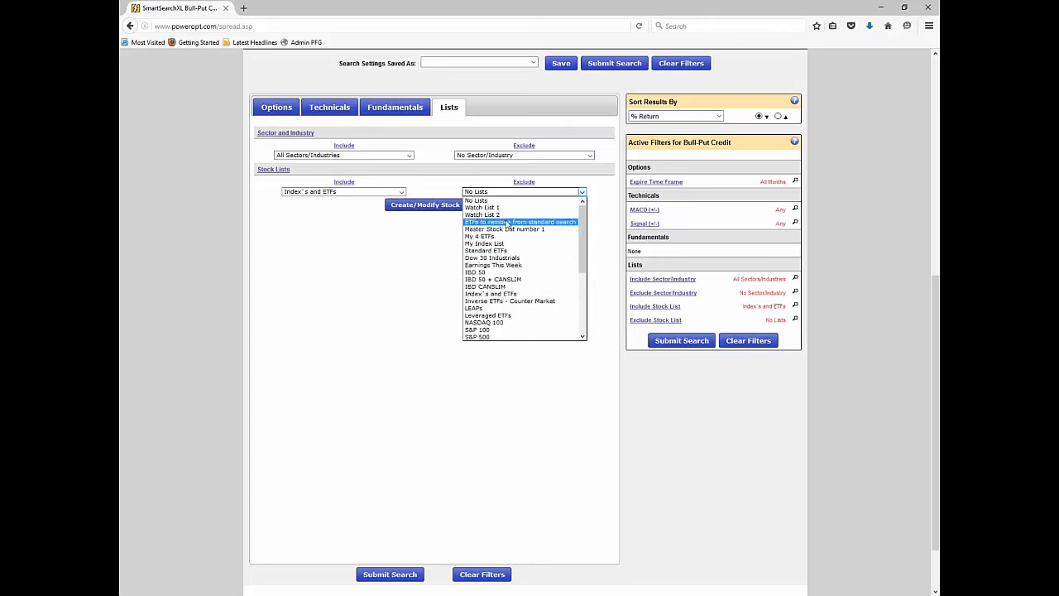
pyautogui.click(428, 241)
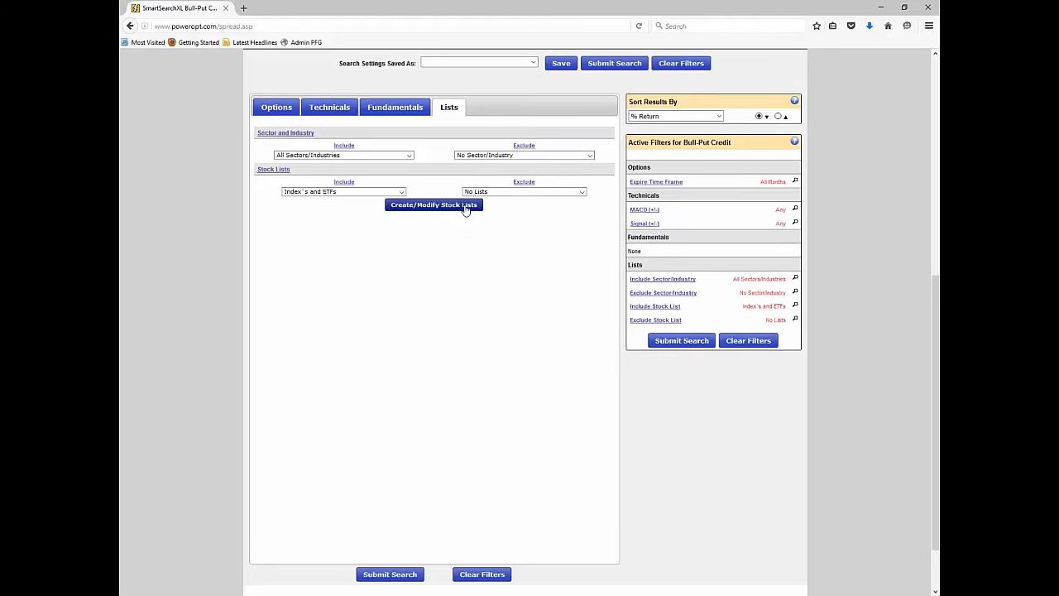
# Open the personal stock lists manager, start combining lists and maximize its window.
pyautogui.click(433, 208)
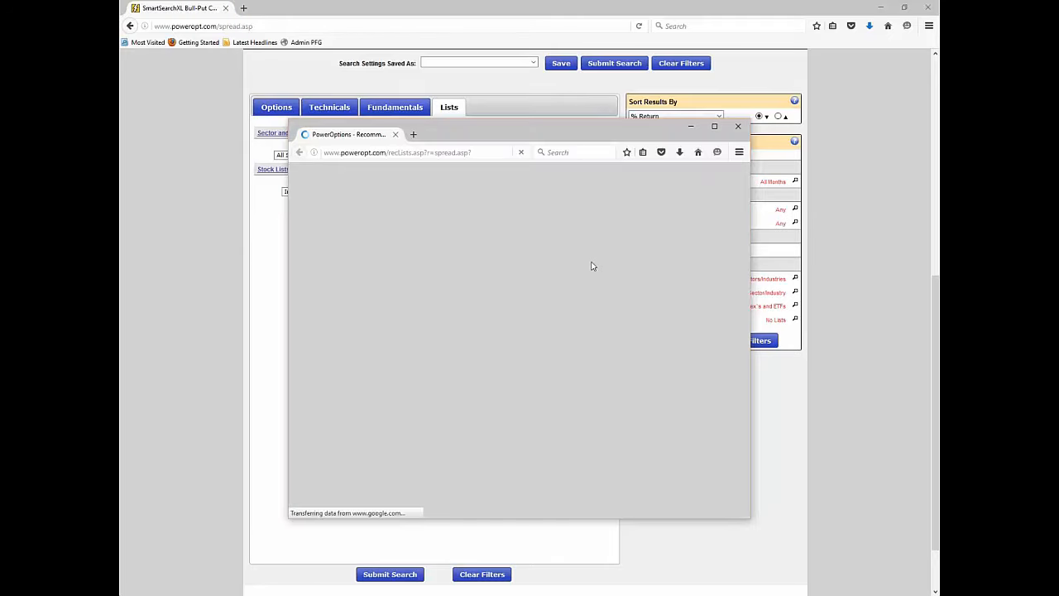
pyautogui.scroll(-2, 571, 373)
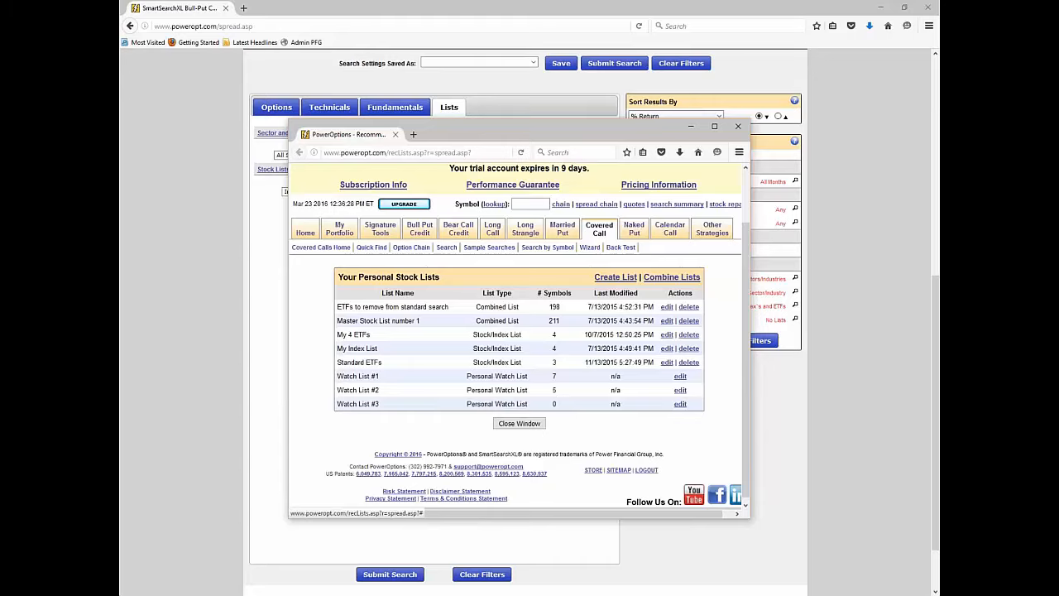
pyautogui.click(672, 277)
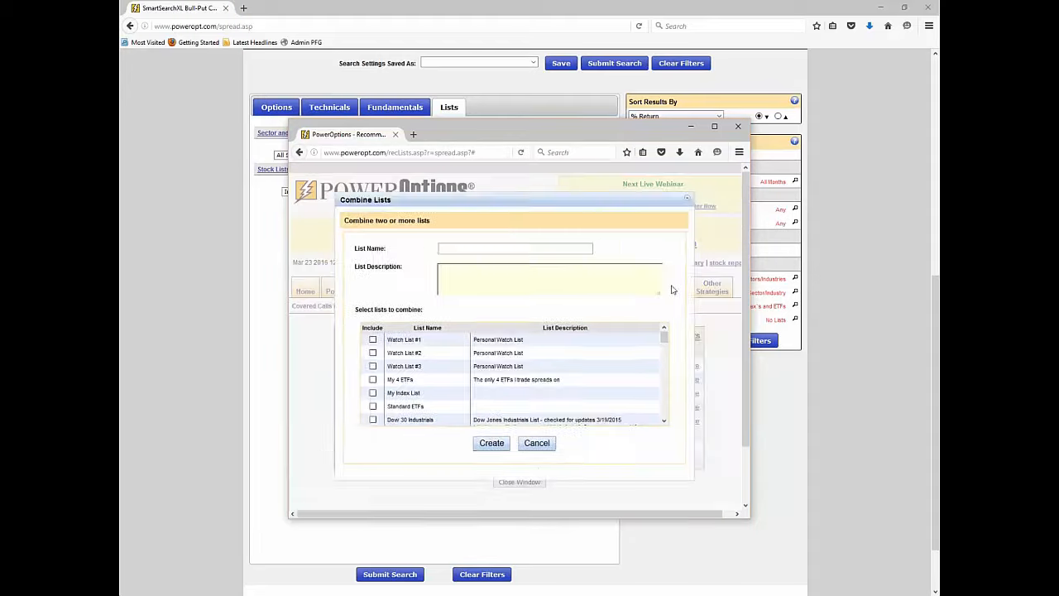
pyautogui.click(714, 125)
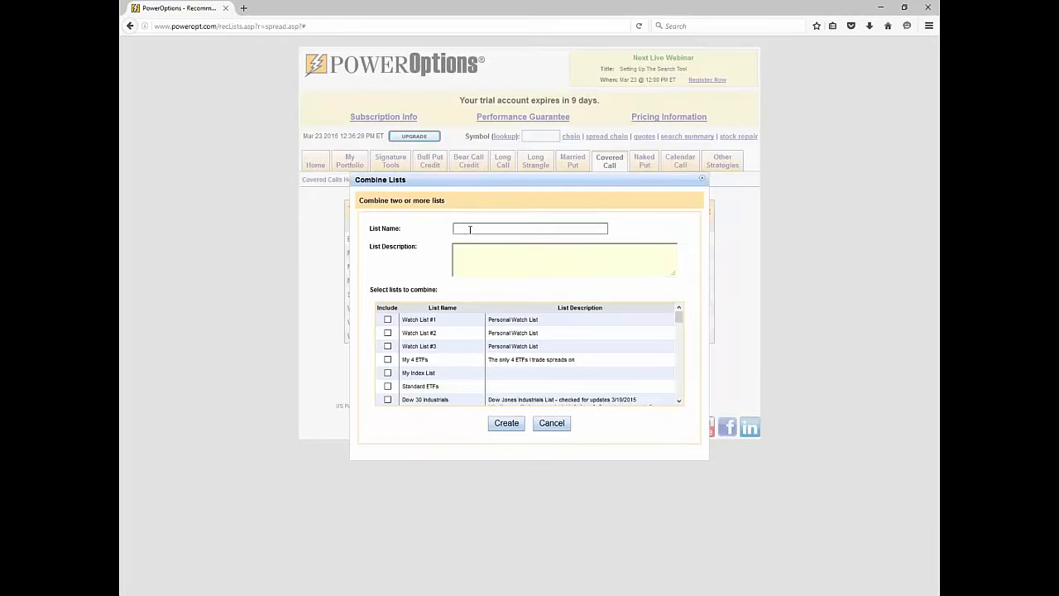
# Name the combined list ETFS to Remove from Standard Searches and leave its description blank.
pyautogui.write('ETFs to Rem')
pyautogui.write('v')
pyautogui.write('ve from ')
pyautogui.write('Standard')
pyautogui.write(' Searches')
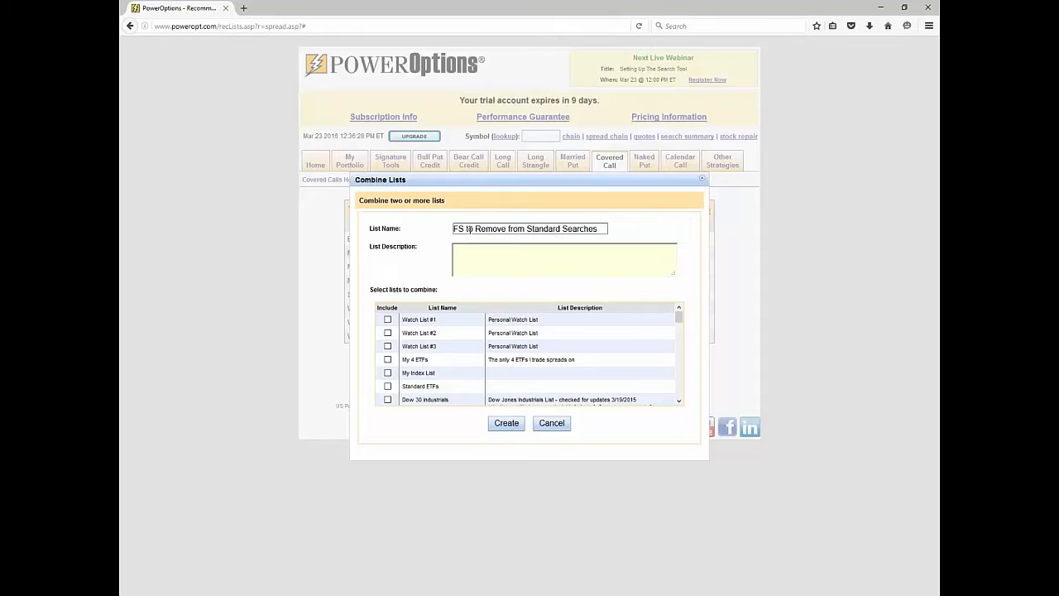
pyautogui.click(472, 258)
# Include Inverse ETFs - Counter Market and Leveraged ETFs in the combined list and create it.
pyautogui.scroll(-1, 475, 299)
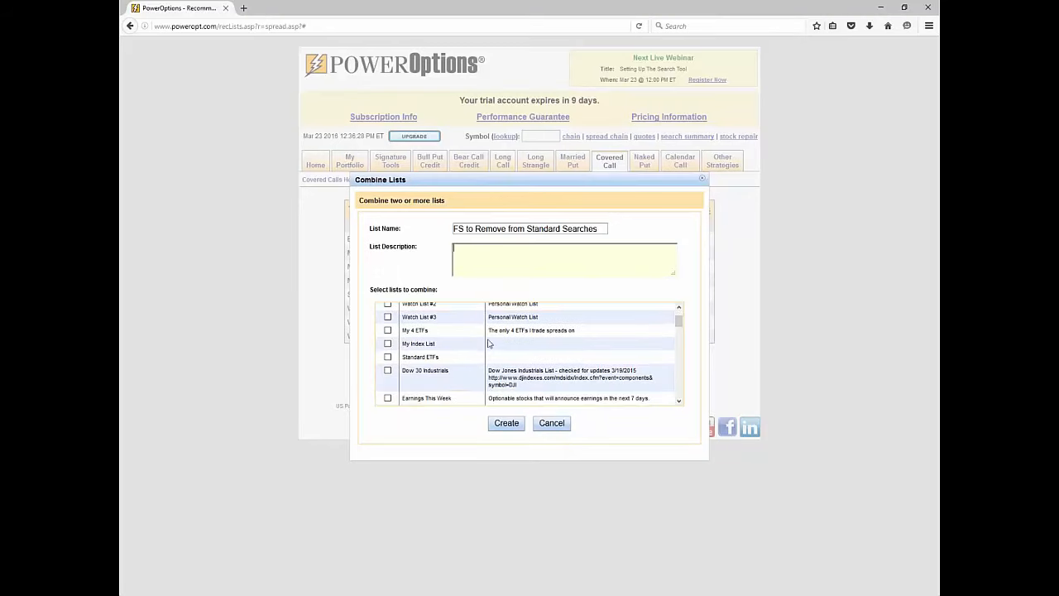
pyautogui.scroll(2, 483, 341)
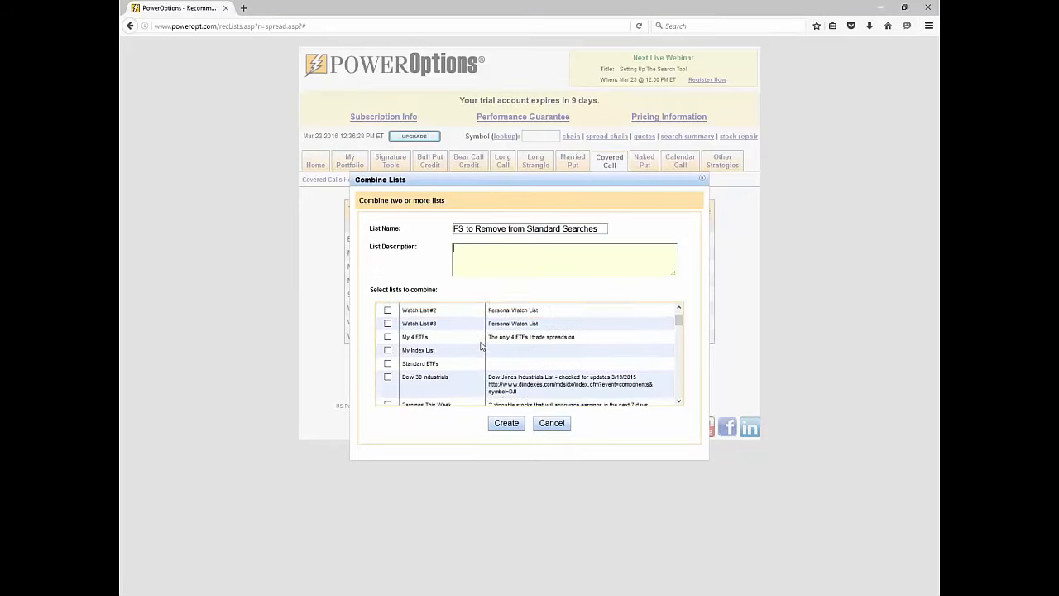
pyautogui.scroll(-1, 488, 333)
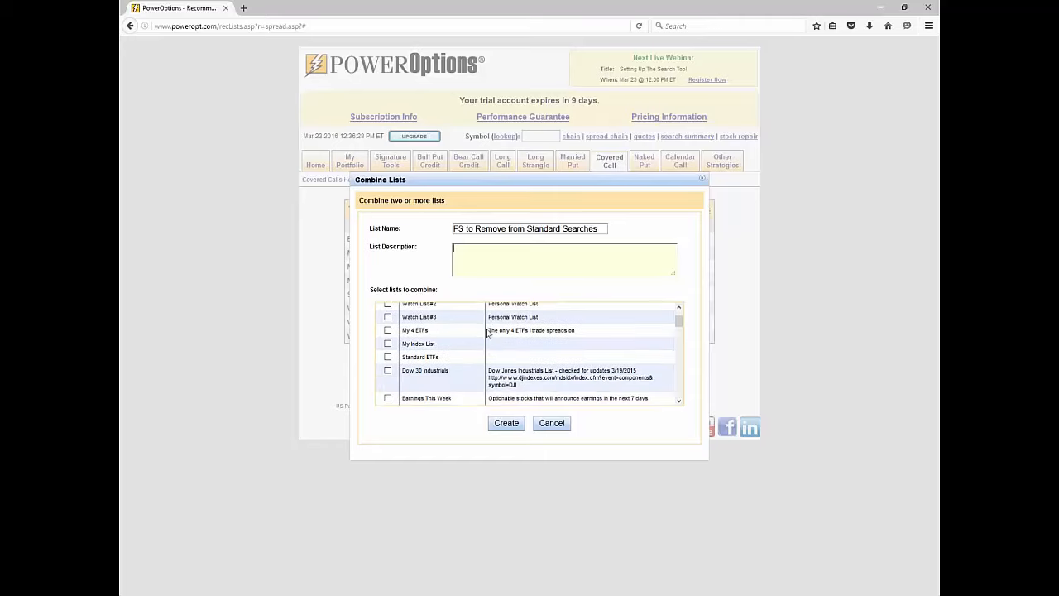
pyautogui.scroll(-1, 489, 333)
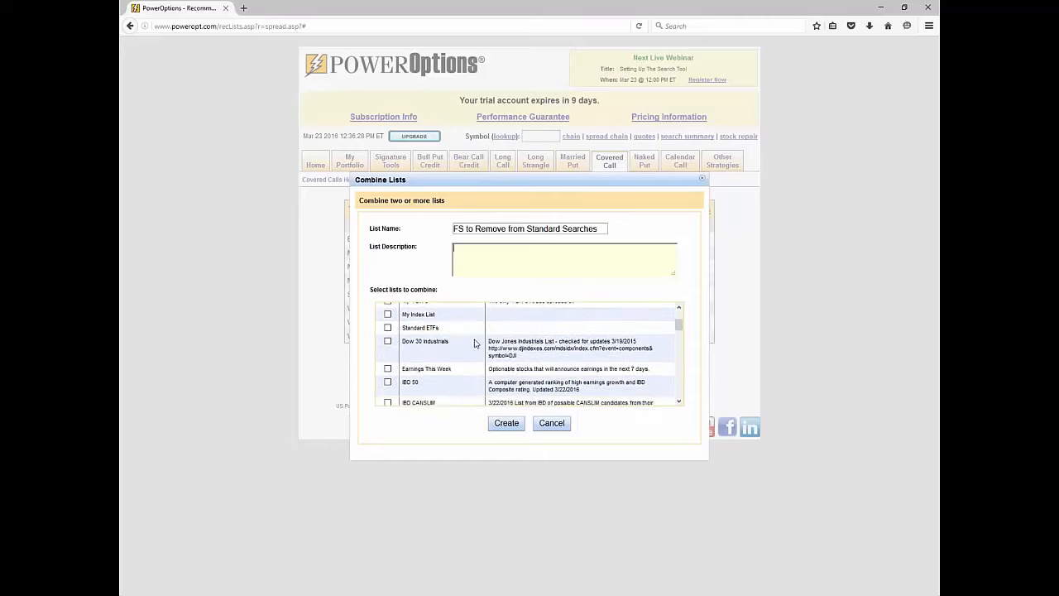
pyautogui.scroll(-1, 475, 346)
pyautogui.scroll(-3, 475, 347)
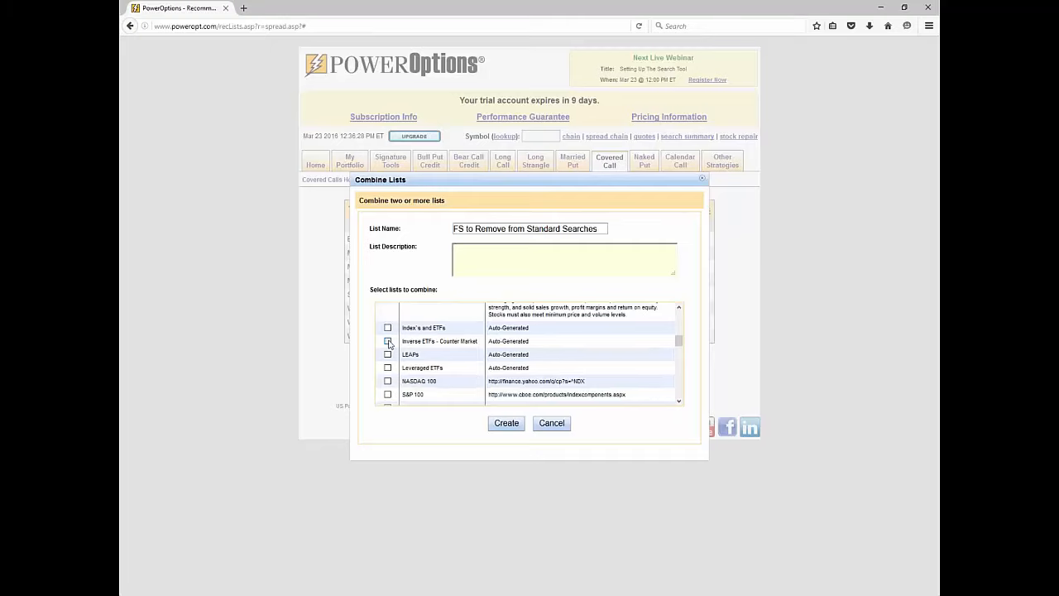
pyautogui.click(388, 341)
pyautogui.click(387, 367)
pyautogui.click(506, 424)
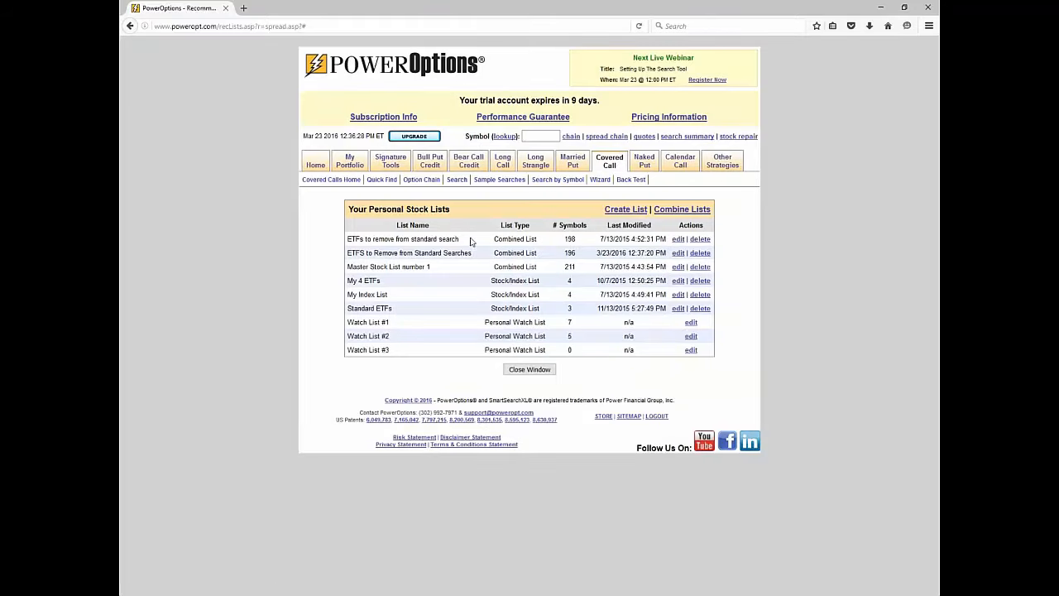
# Compare the two ETF removal lists, close the stock lists window and reload the spread search page.
pyautogui.moveTo(470, 240); pyautogui.dragTo(351, 253)
pyautogui.moveTo(474, 240); pyautogui.dragTo(367, 240)
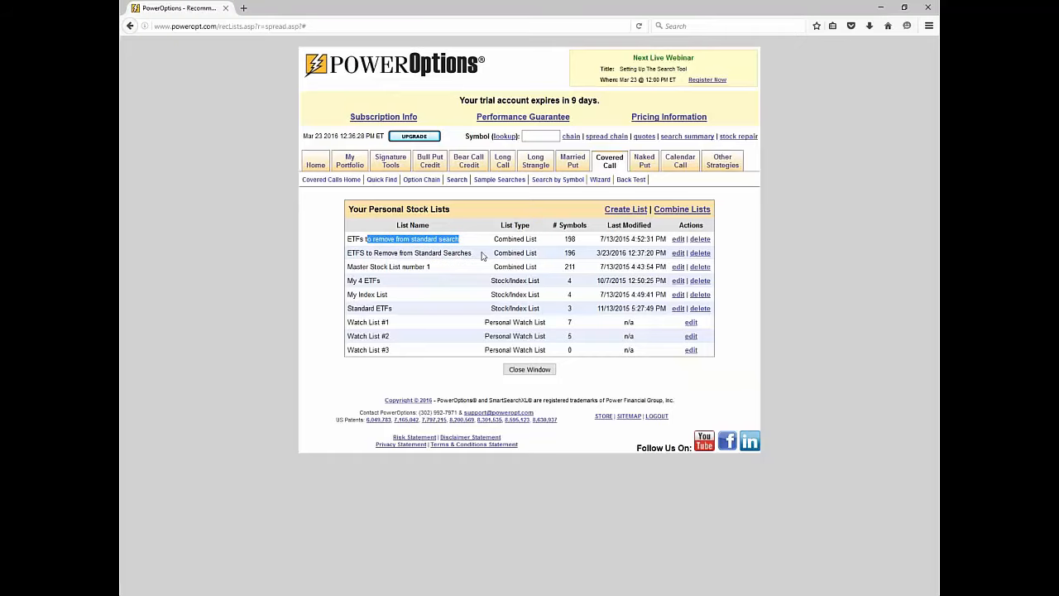
pyautogui.click(530, 369)
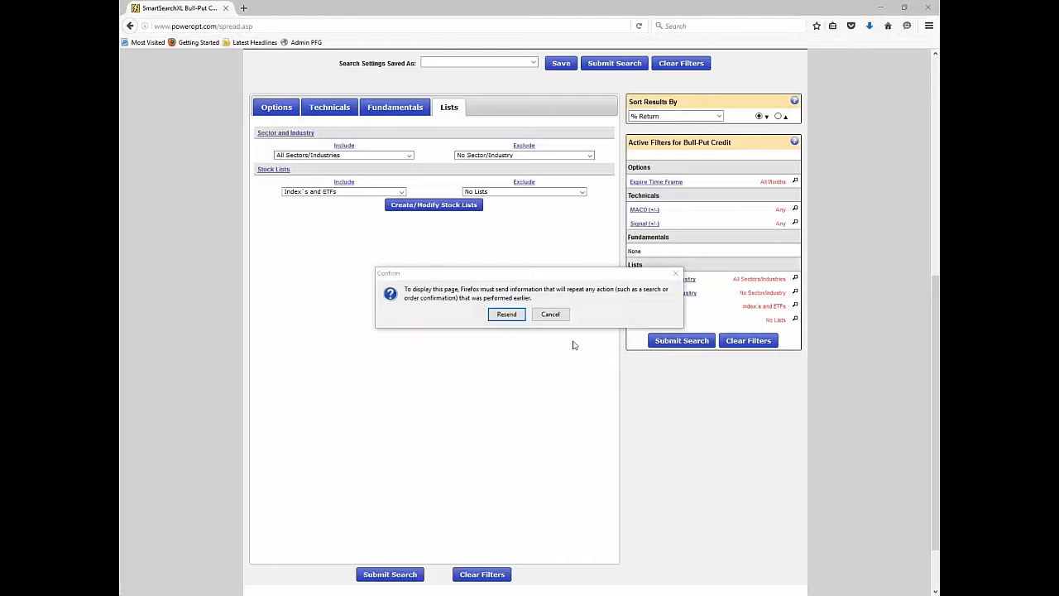
pyautogui.click(513, 316)
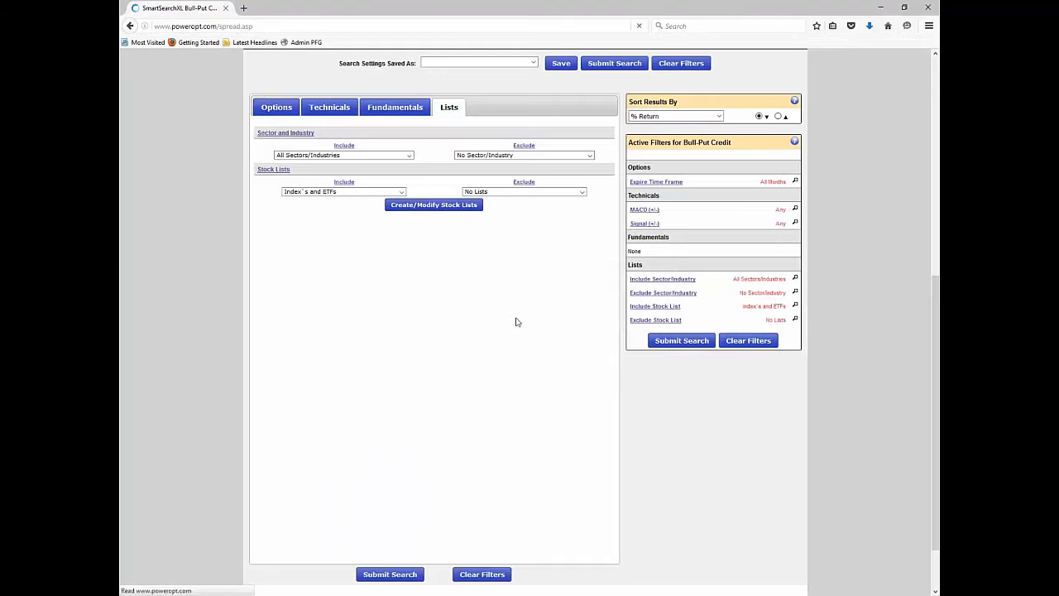
# Return to the Lists criteria and exclude the ETFS to Remove from Standard Searches stock list.
pyautogui.click(449, 107)
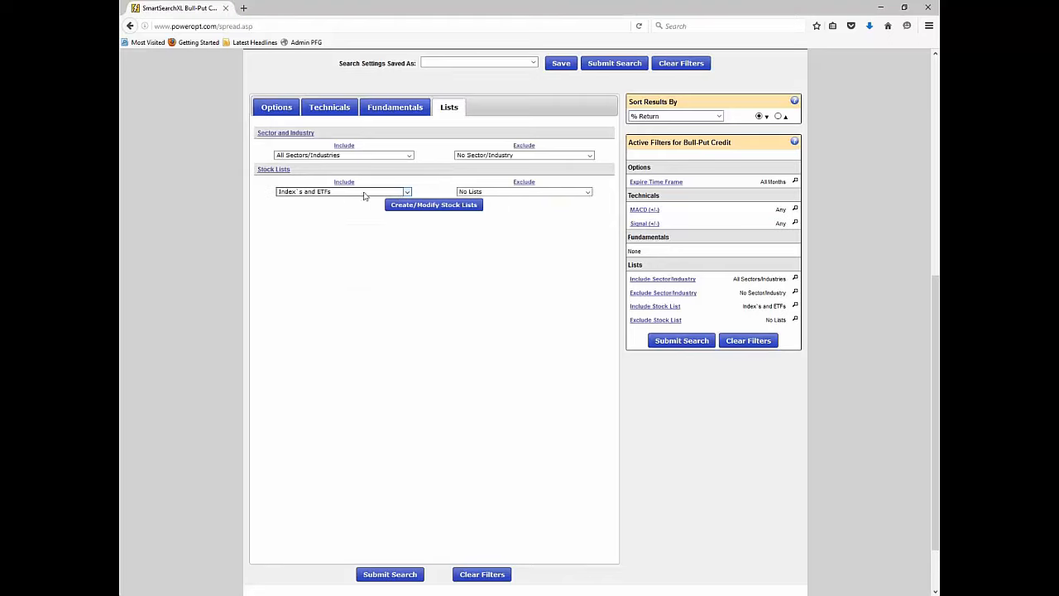
pyautogui.click(505, 191)
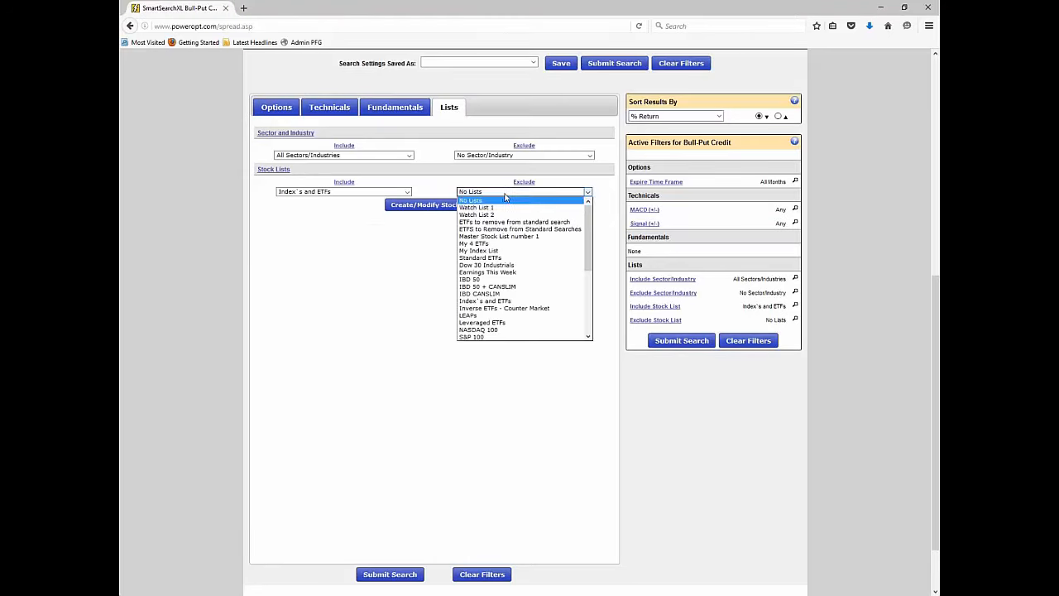
pyautogui.click(541, 229)
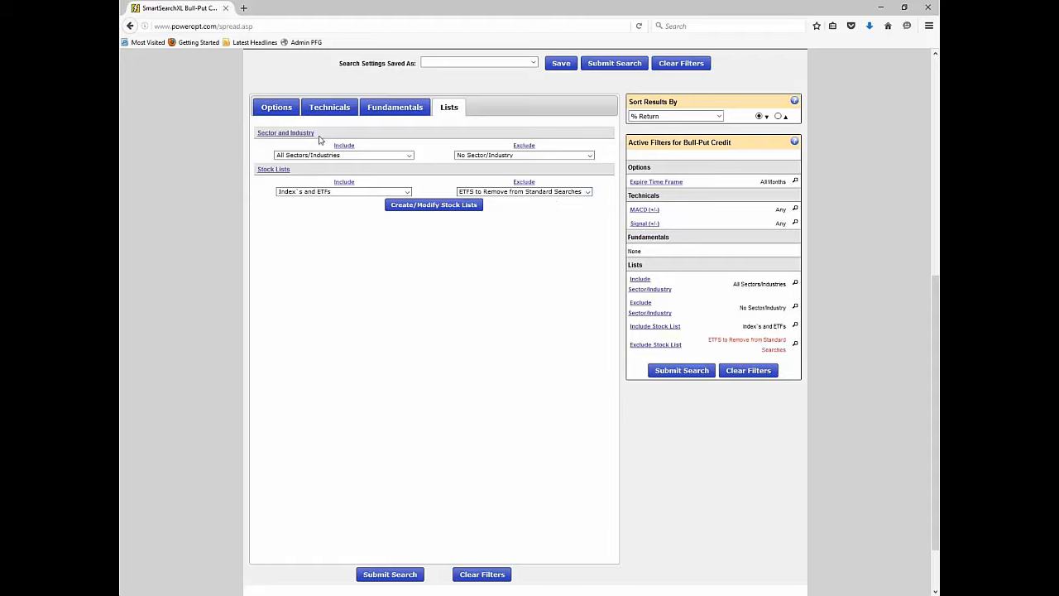
# Set the Expire Time Frame in the Options criteria to April (23 days).
pyautogui.click(277, 106)
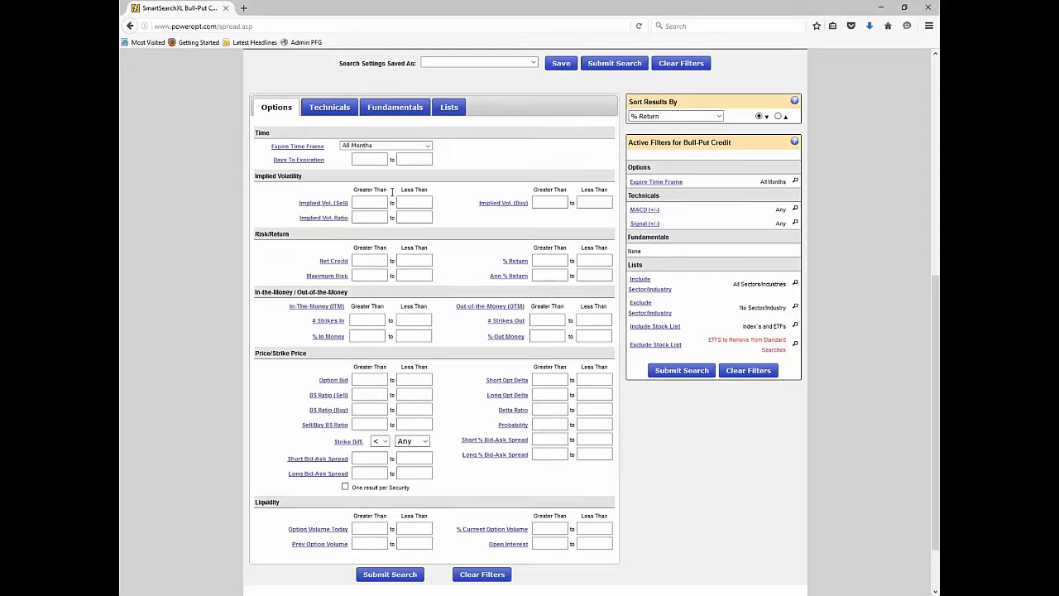
pyautogui.click(401, 146)
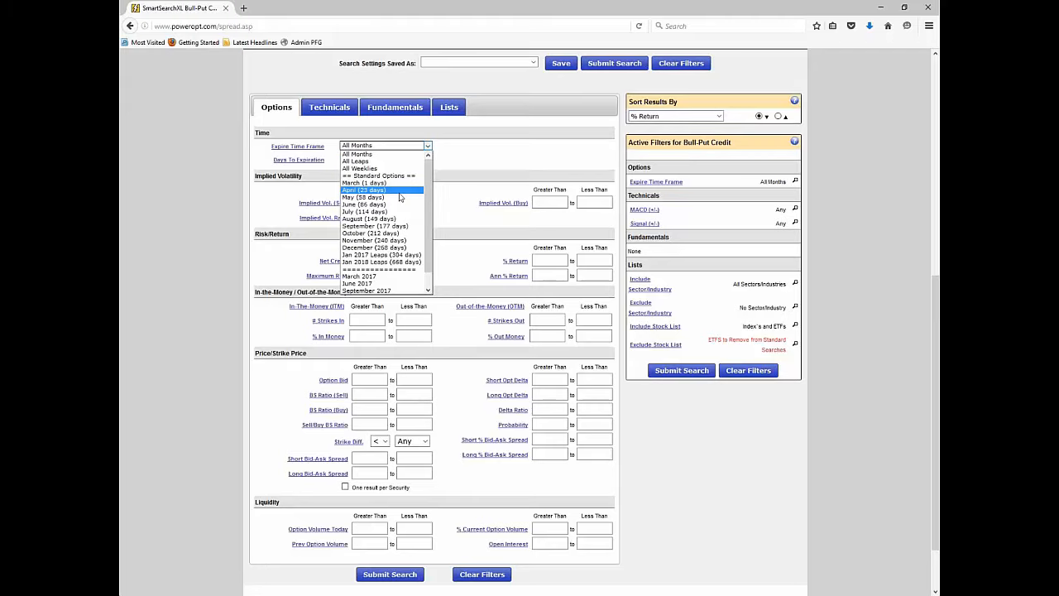
pyautogui.click(399, 191)
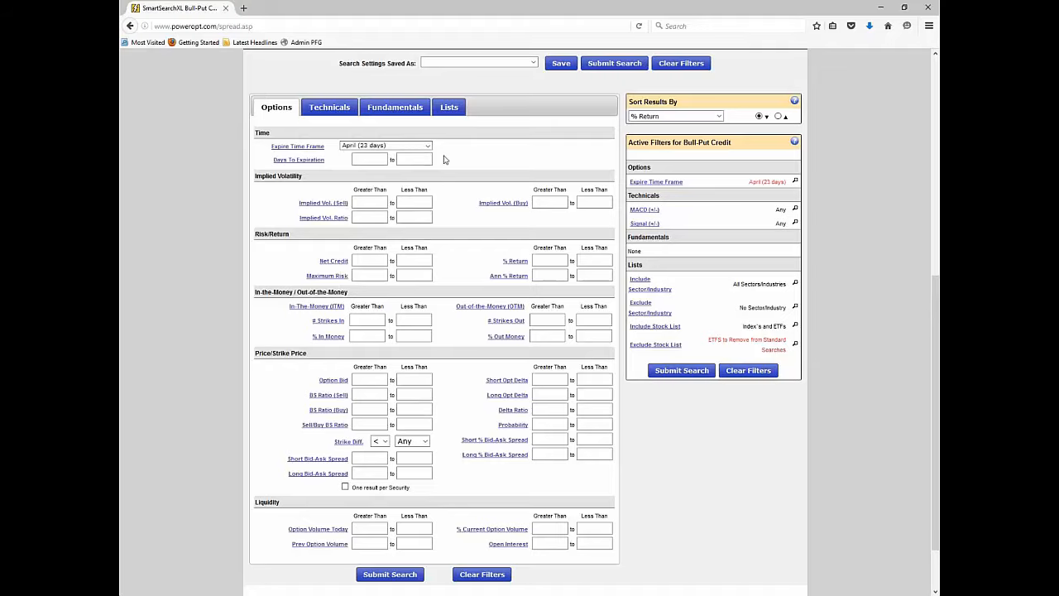
# Require a Net Credit greater than .30 and a Probability greater than 75.
pyautogui.scroll(-2, 444, 160)
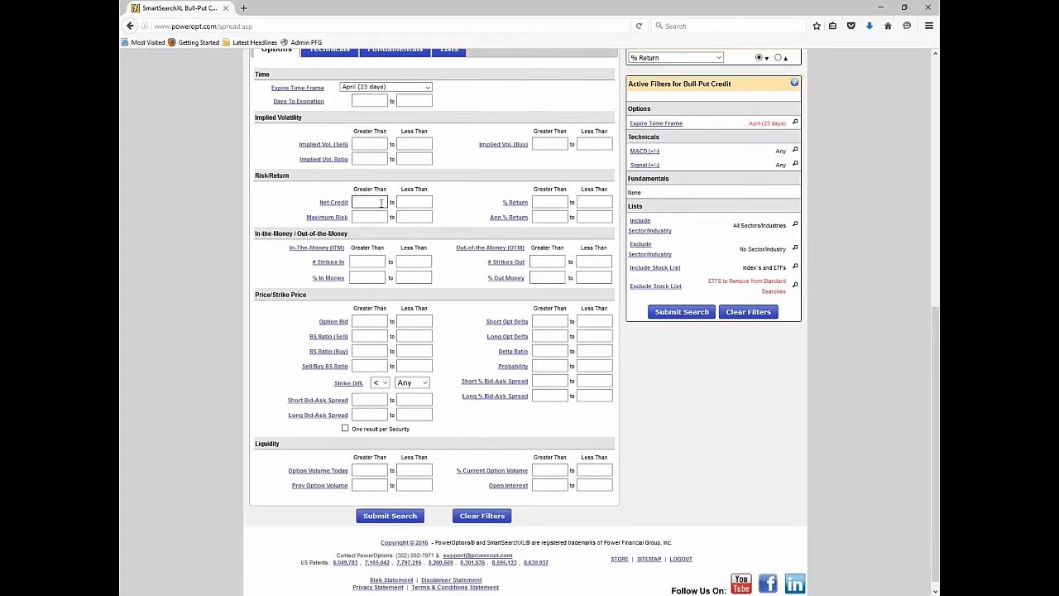
pyautogui.click(382, 202)
pyautogui.write('.30')
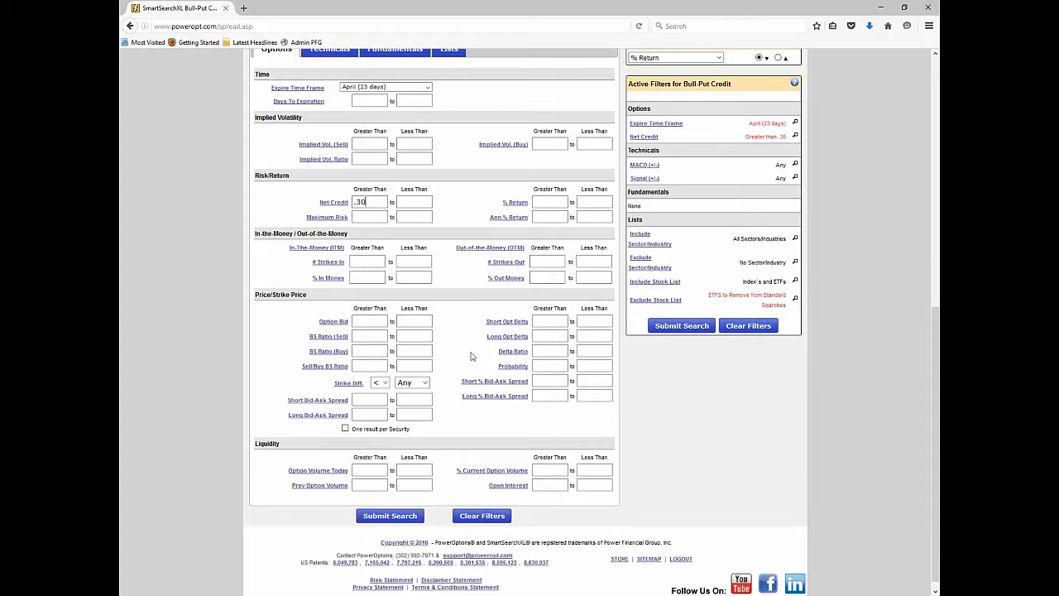
pyautogui.click(555, 366)
pyautogui.write('75')
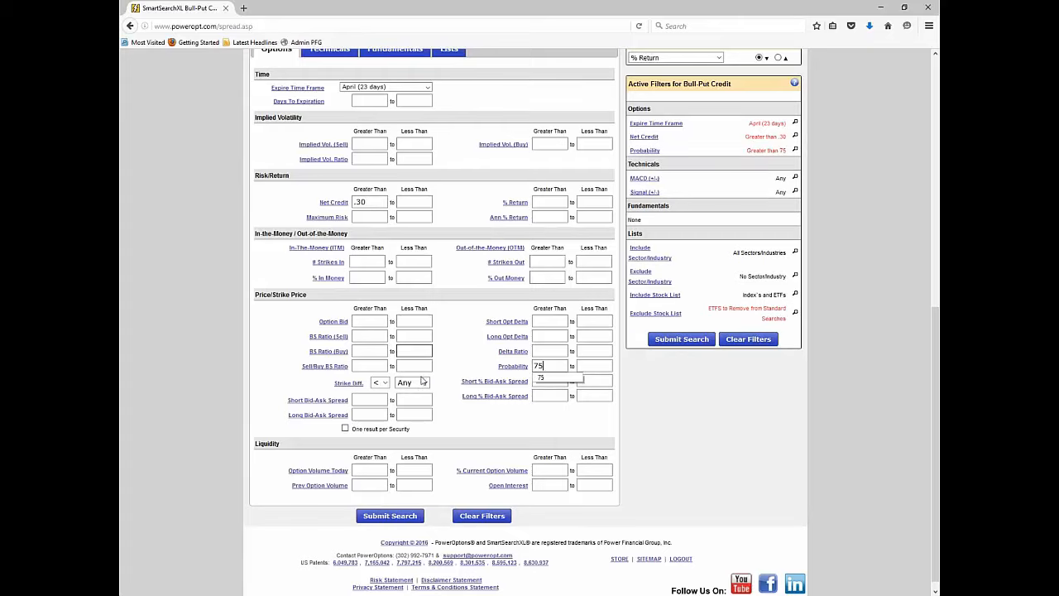
# Limit the Strike Difference to less than or equal to 5.00.
pyautogui.click(380, 382)
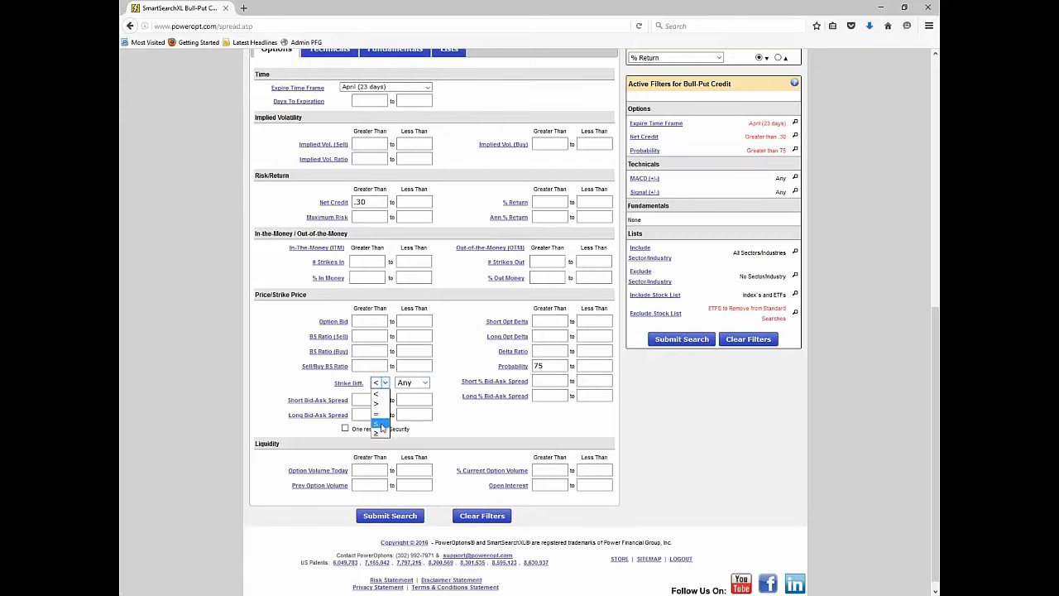
pyautogui.click(381, 424)
pyautogui.click(411, 382)
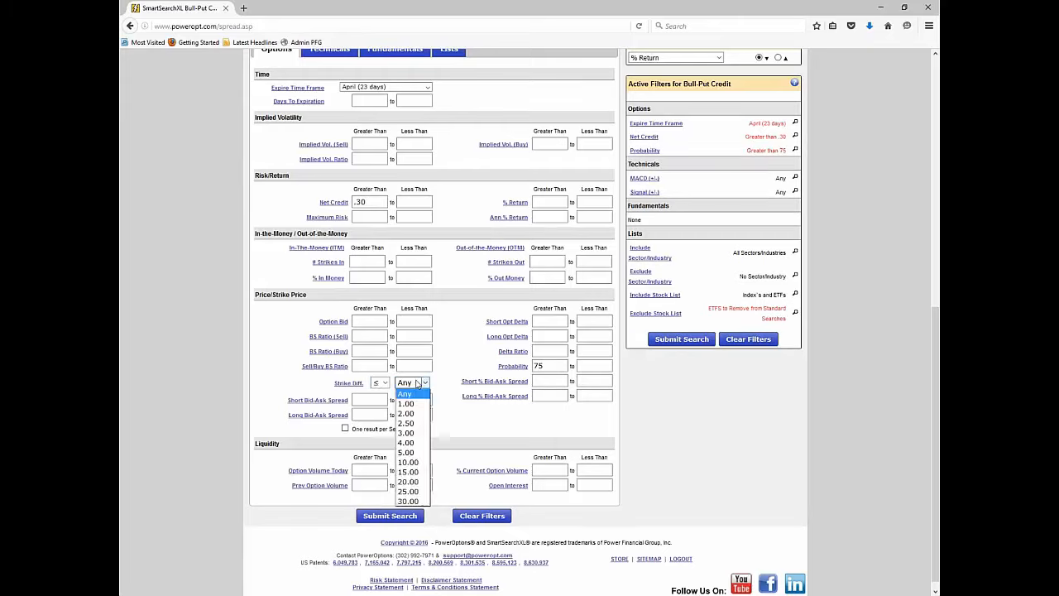
pyautogui.click(409, 452)
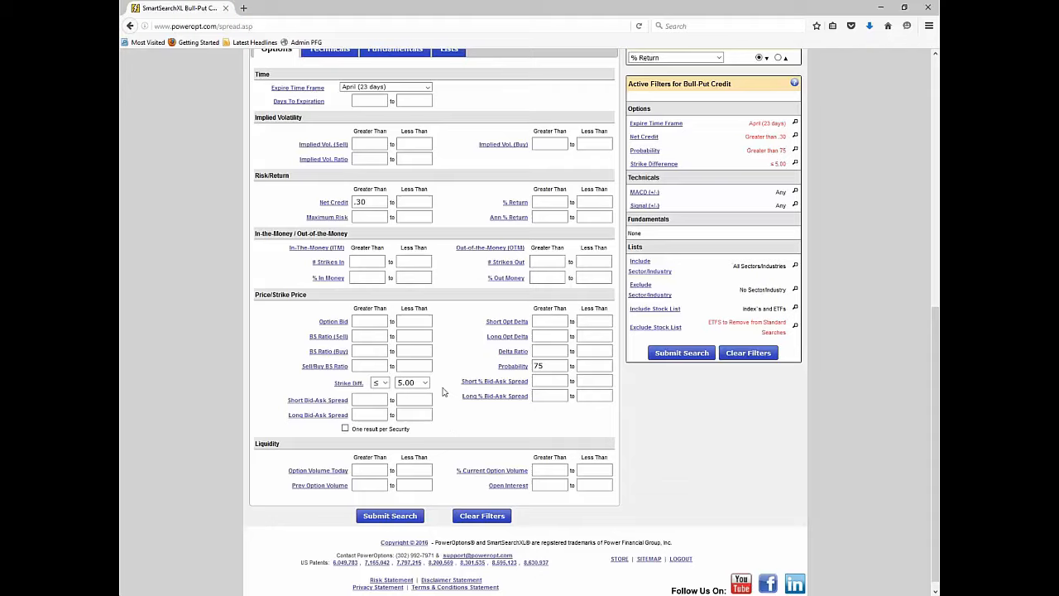
# Require Option Volume Today greater than 25 and Open Interest greater than 50, and submit the search.
pyautogui.scroll(-1, 443, 394)
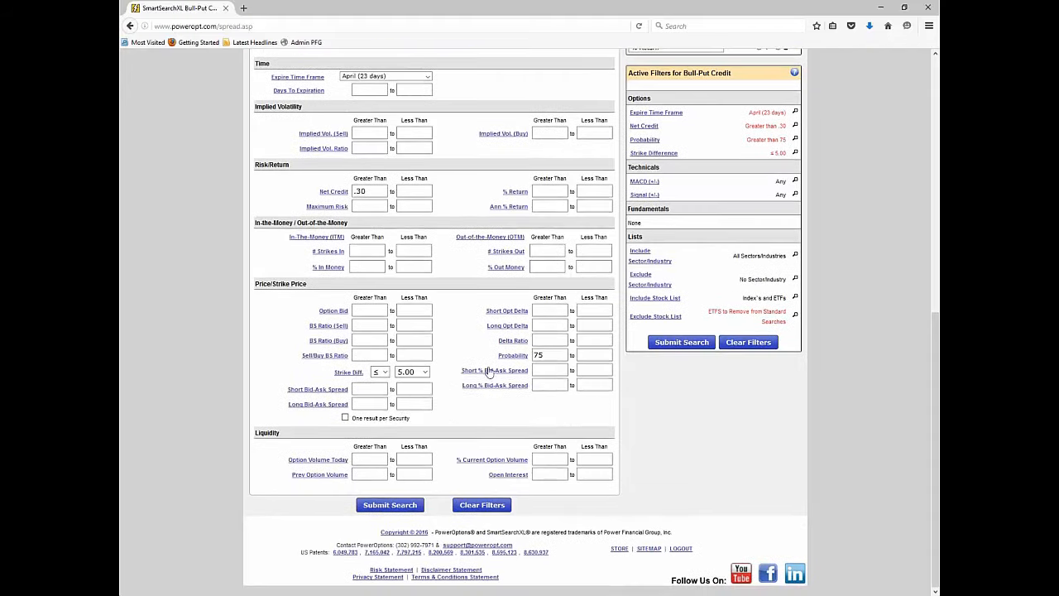
pyautogui.moveTo(490, 377)
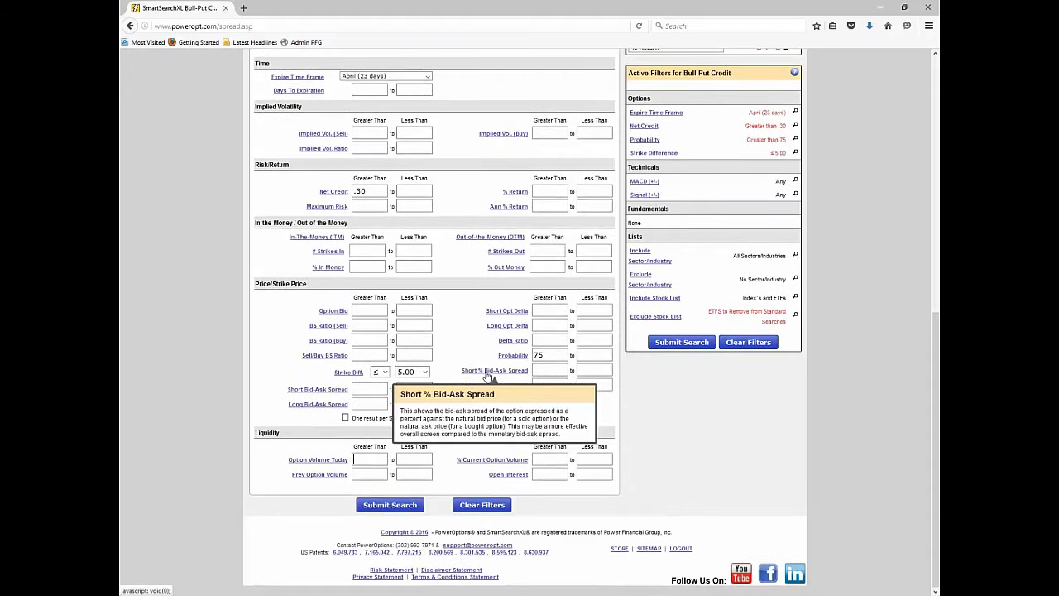
pyautogui.write('25')
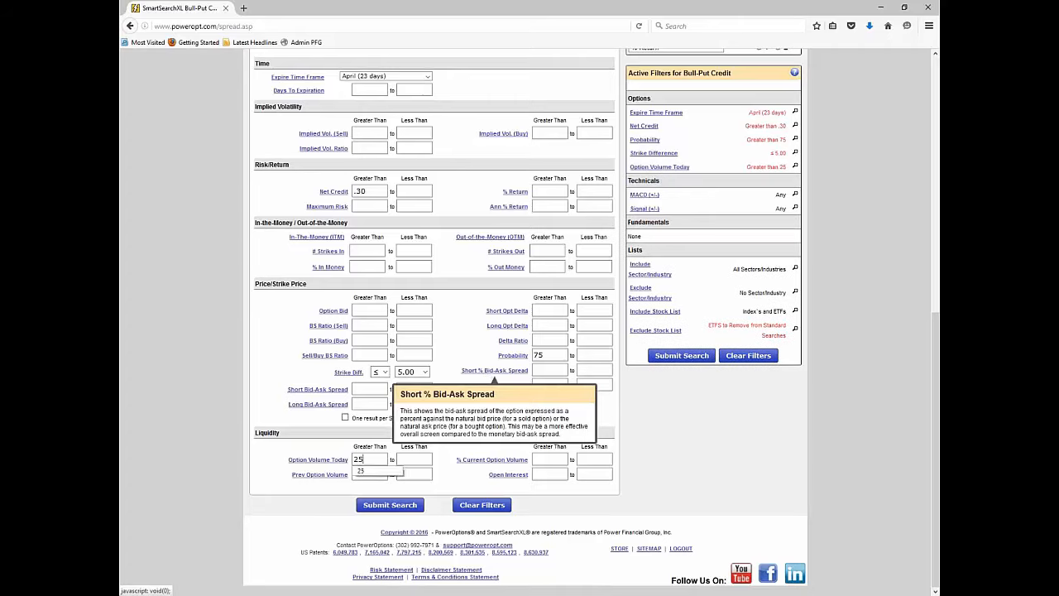
pyautogui.click(562, 476)
pyautogui.write('50')
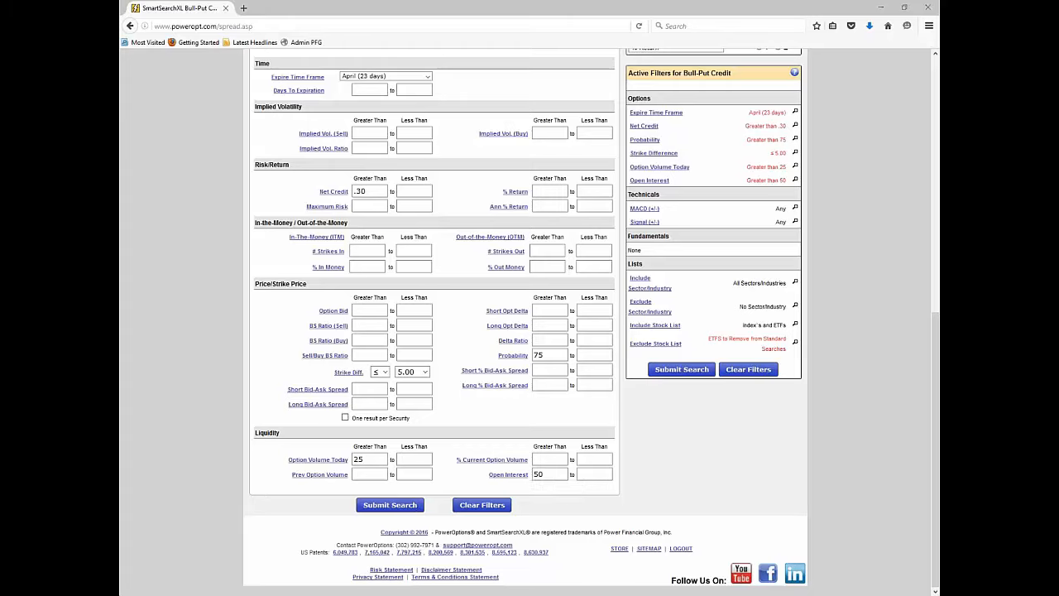
pyautogui.click(677, 370)
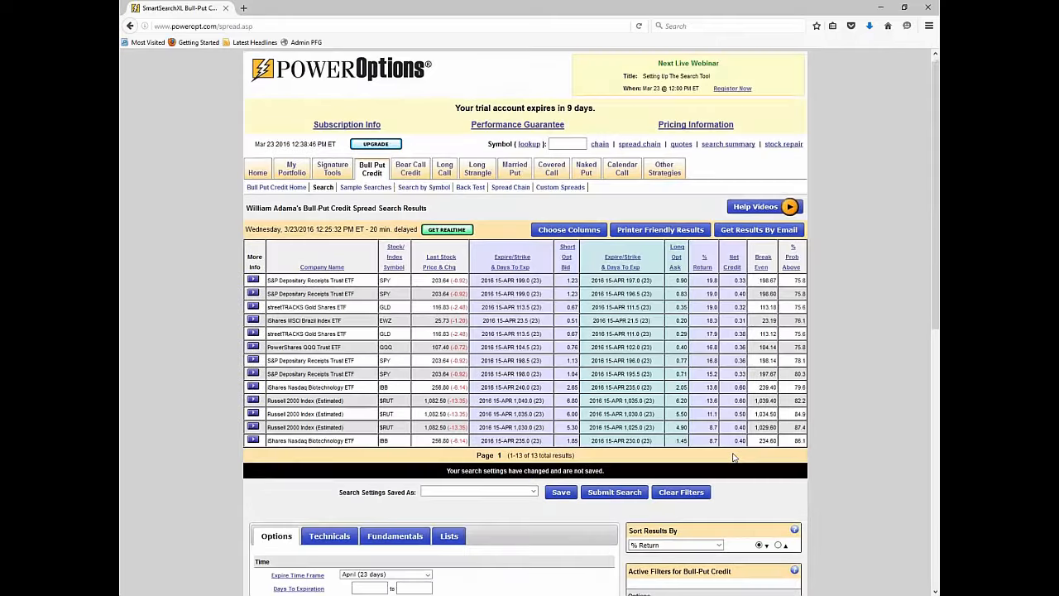
# Examine the bull put credit search results, checking the symbols, returns and result count against the Net Credit and Probability filters.
pyautogui.scroll(-3, 734, 457)
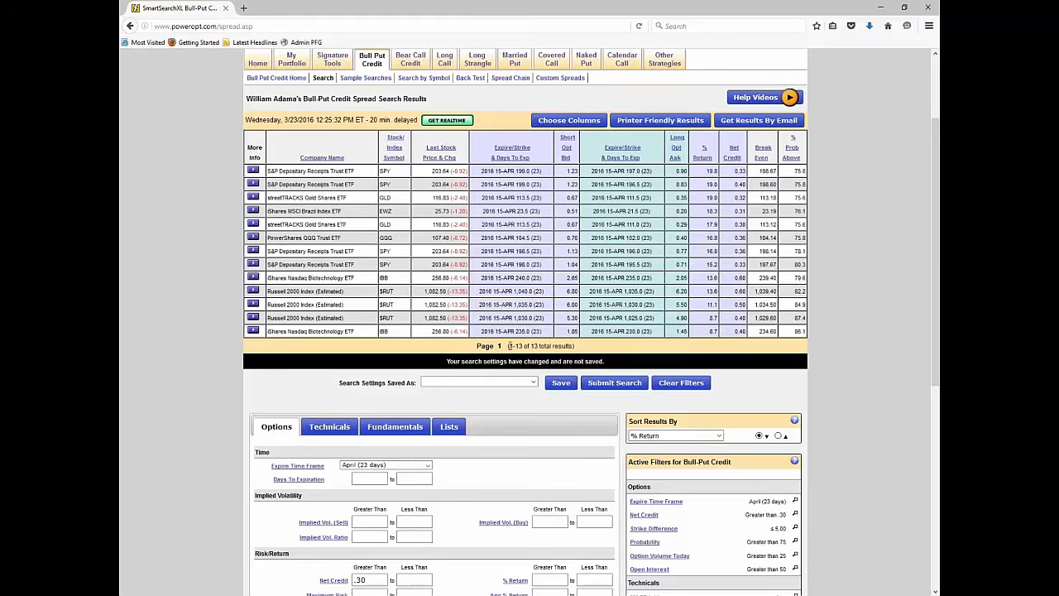
pyautogui.moveTo(508, 346); pyautogui.dragTo(571, 345)
pyautogui.scroll(-5, 662, 355)
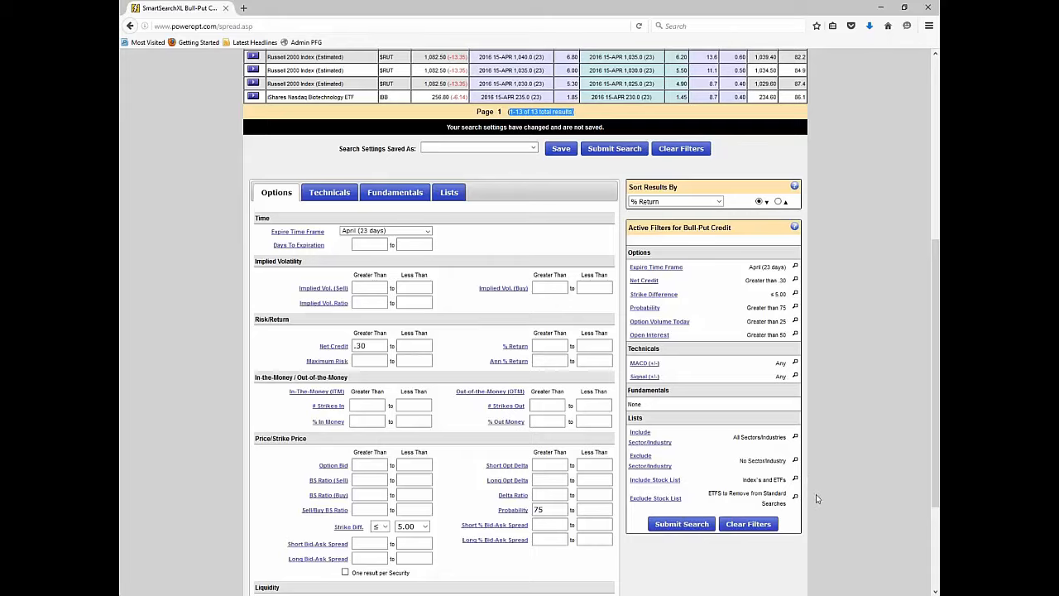
pyautogui.scroll(-1, 817, 499)
pyautogui.moveTo(369, 287); pyautogui.dragTo(356, 287)
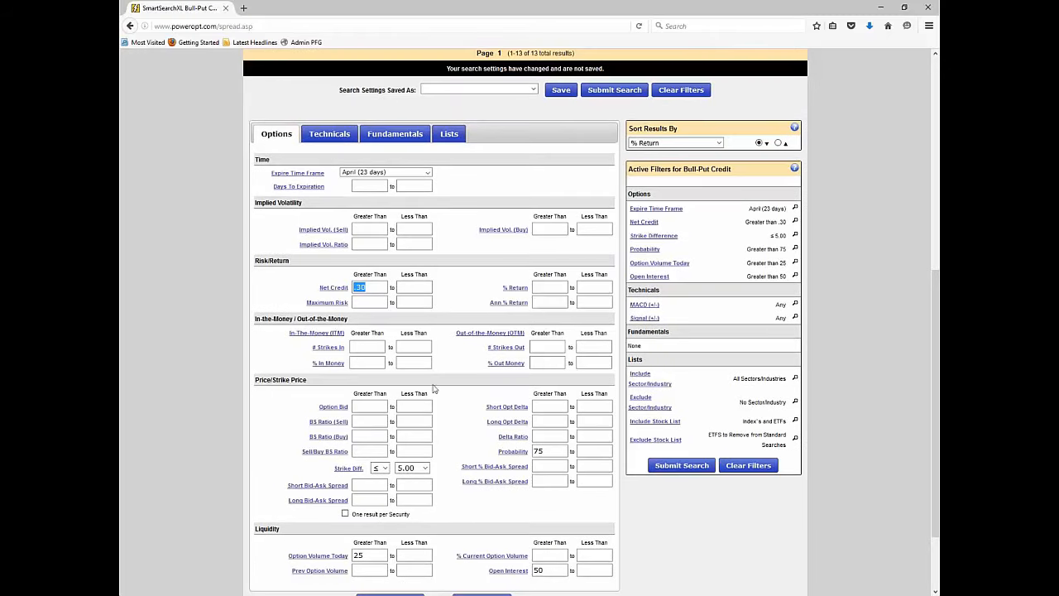
pyautogui.click(555, 452)
pyautogui.scroll(5, 390, 124)
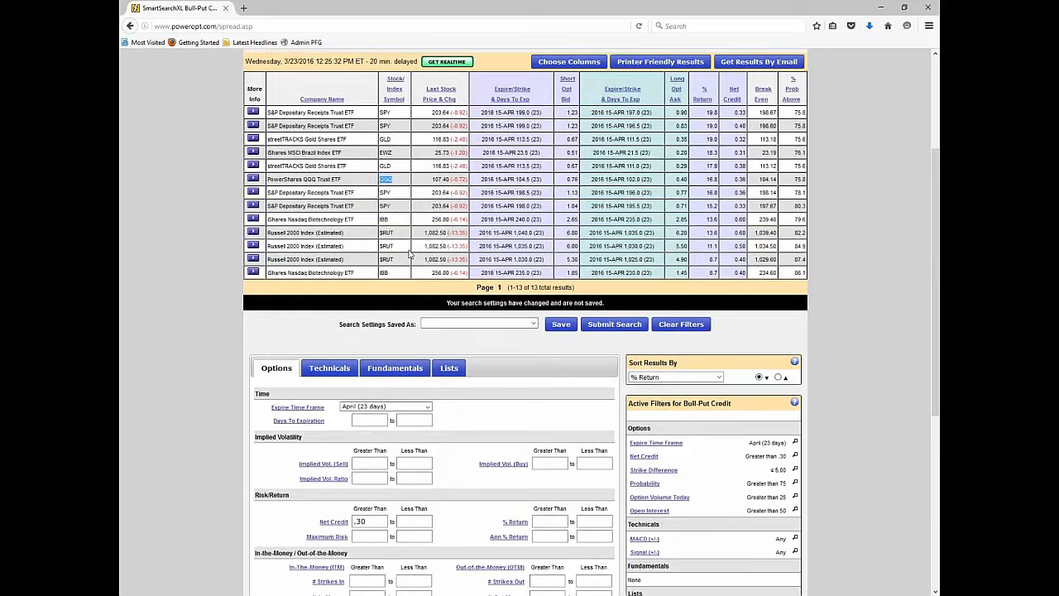
pyautogui.doubleClick(395, 272)
pyautogui.doubleClick(400, 233)
pyautogui.click(401, 232)
pyautogui.doubleClick(742, 112)
pyautogui.hotkey('alt', 'Tab')
pyautogui.scroll(-3, 820, 310)
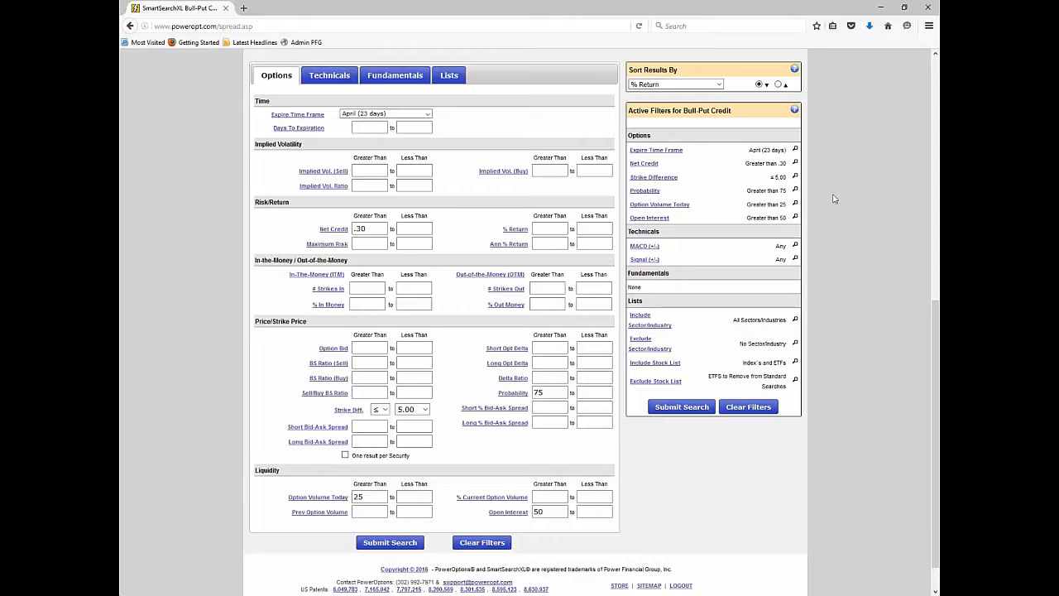
pyautogui.scroll(5, 815, 240)
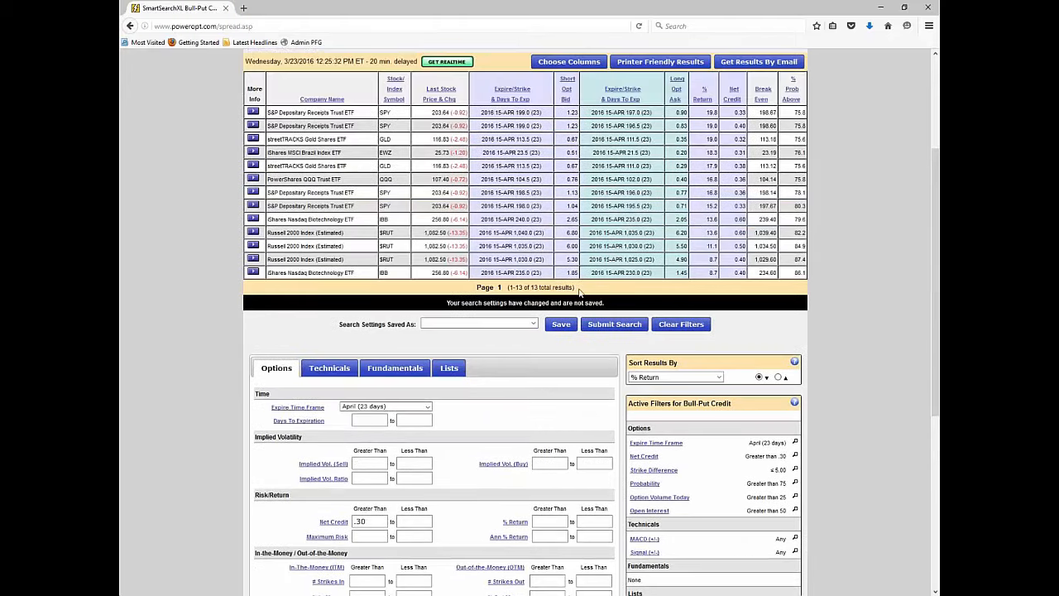
pyautogui.scroll(-3, 580, 292)
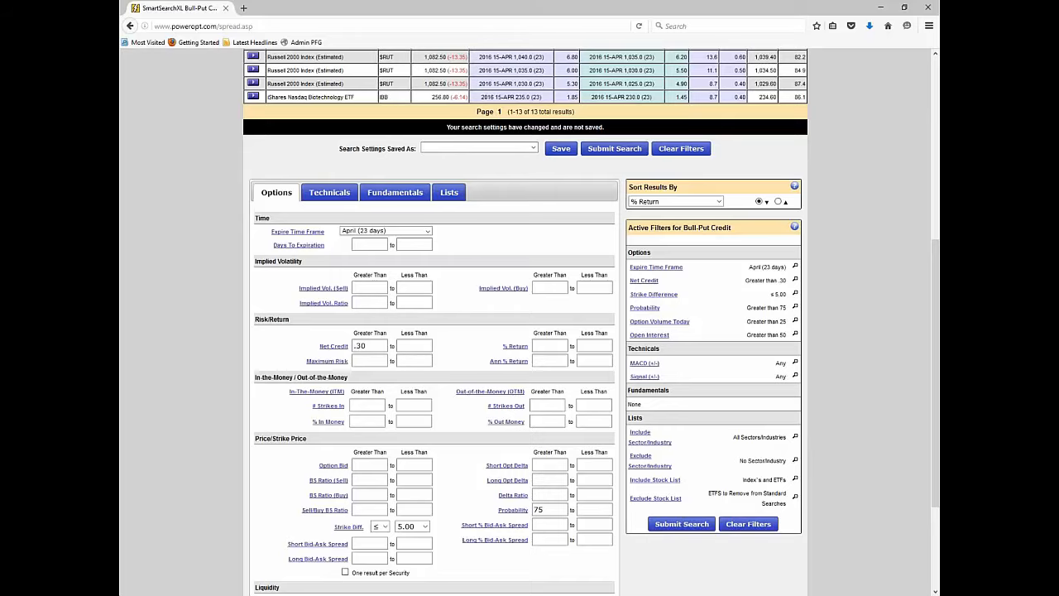
pyautogui.scroll(4, 525, 322)
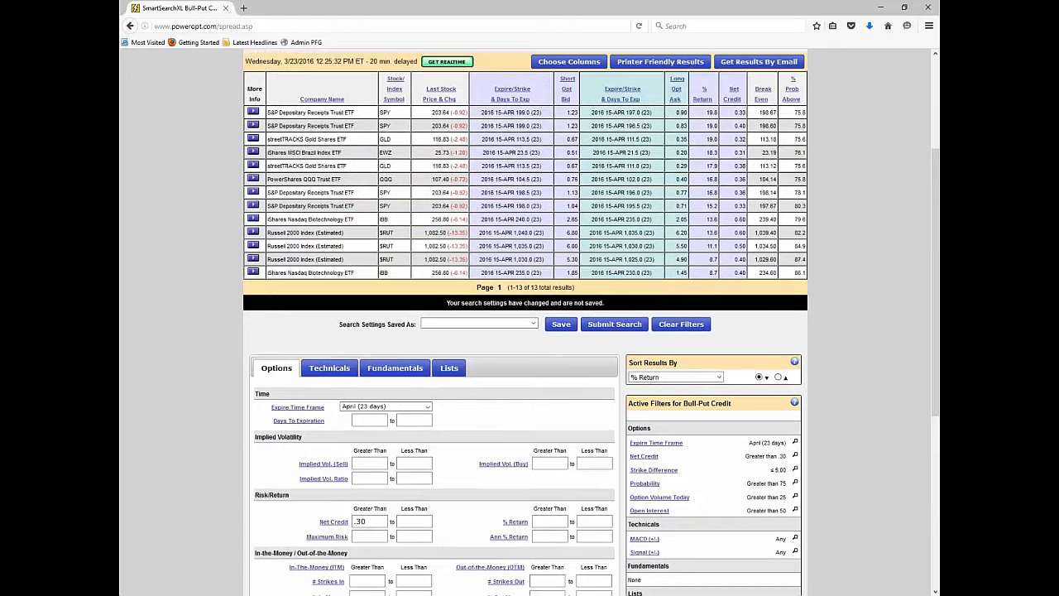
pyautogui.scroll(-4, 525, 323)
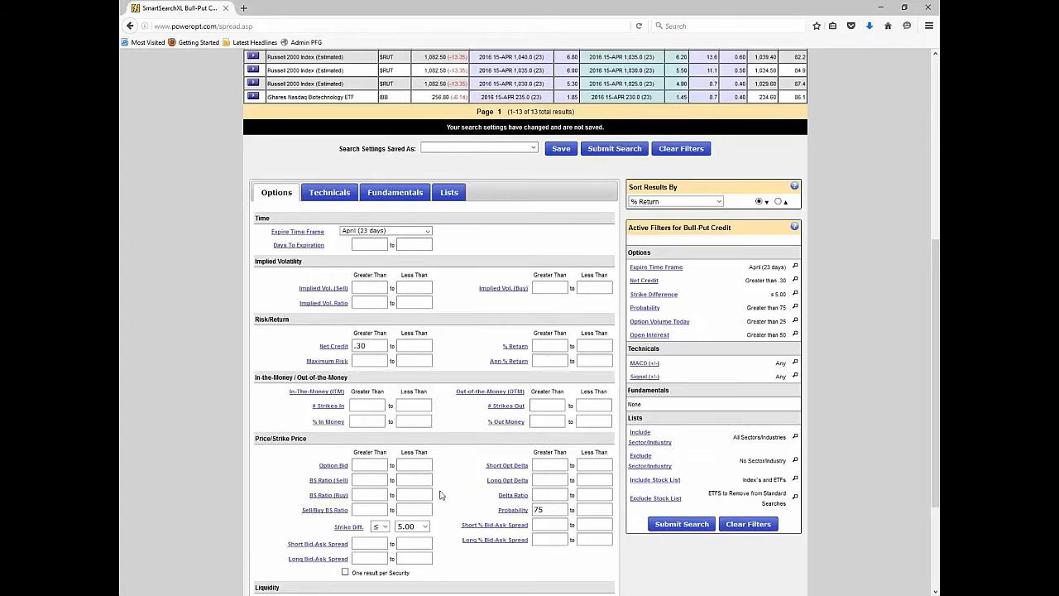
pyautogui.scroll(4, 796, 422)
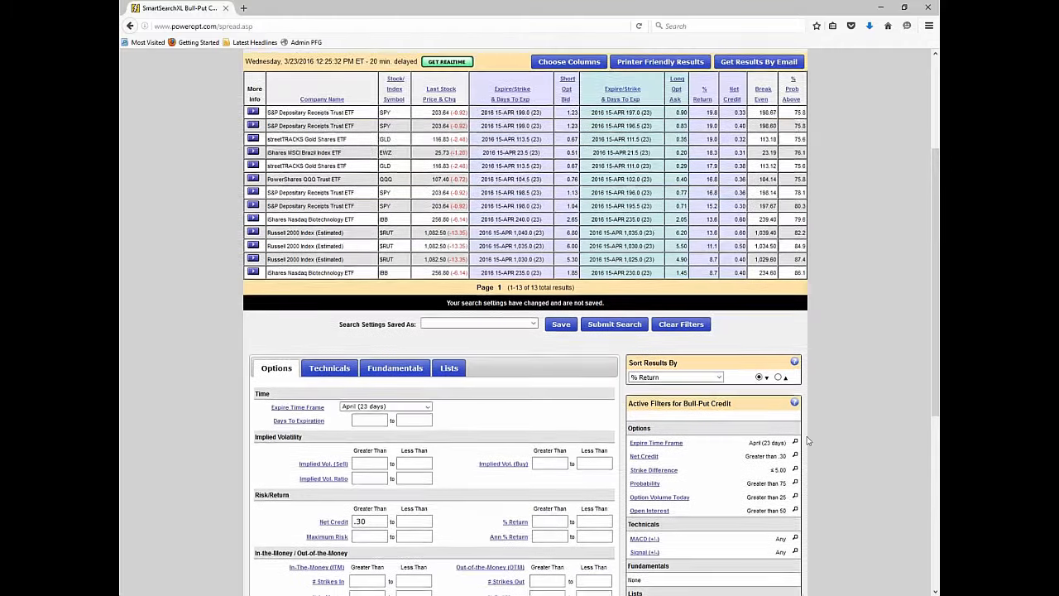
pyautogui.scroll(1, 807, 436)
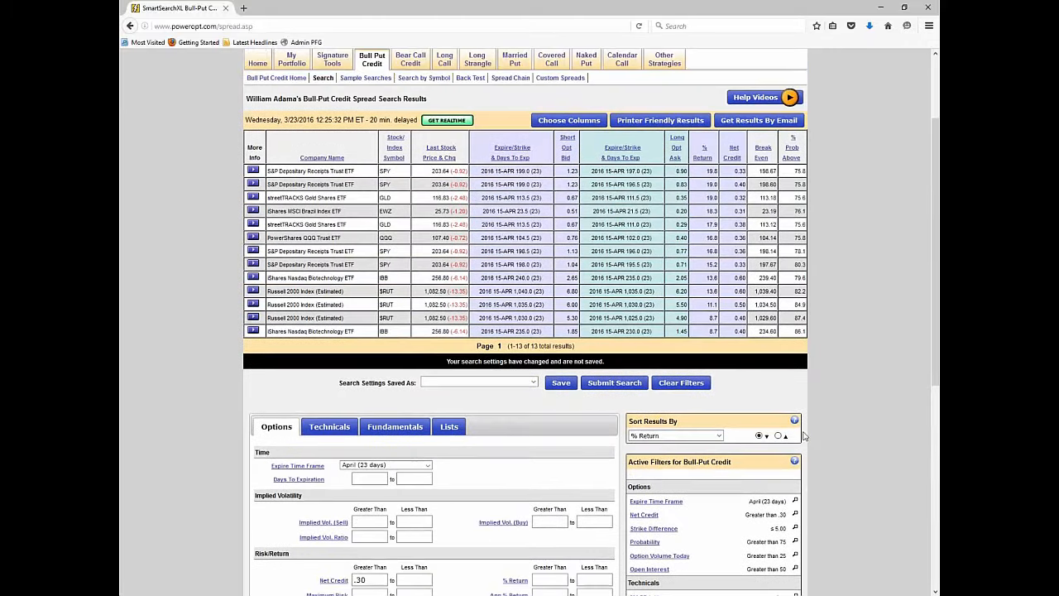
# Open the Covered Call search page and bring its saved search selection and filter criteria into view.
pyautogui.scroll(3, 802, 436)
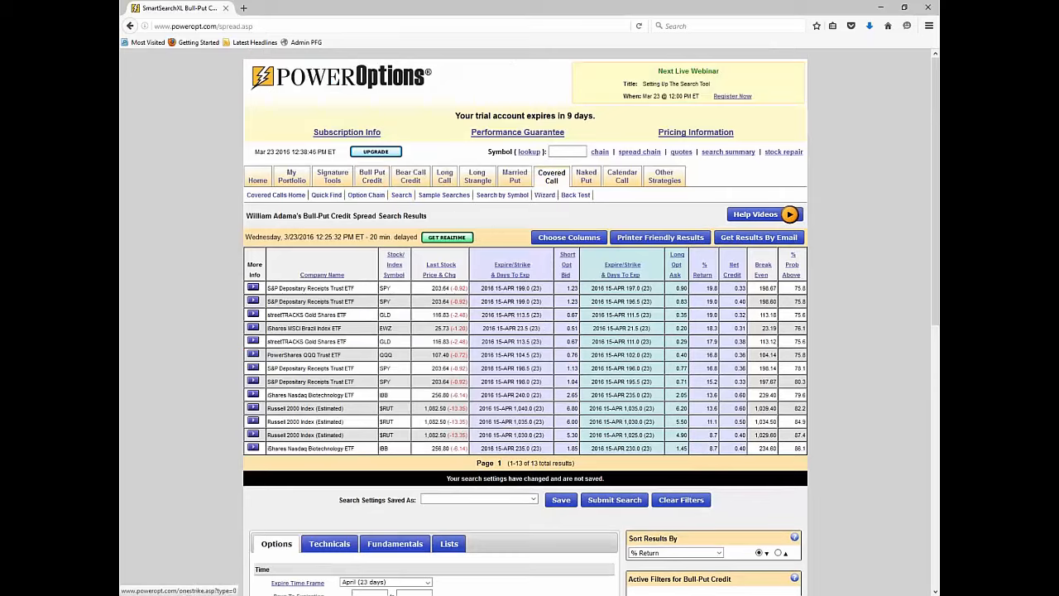
pyautogui.click(401, 194)
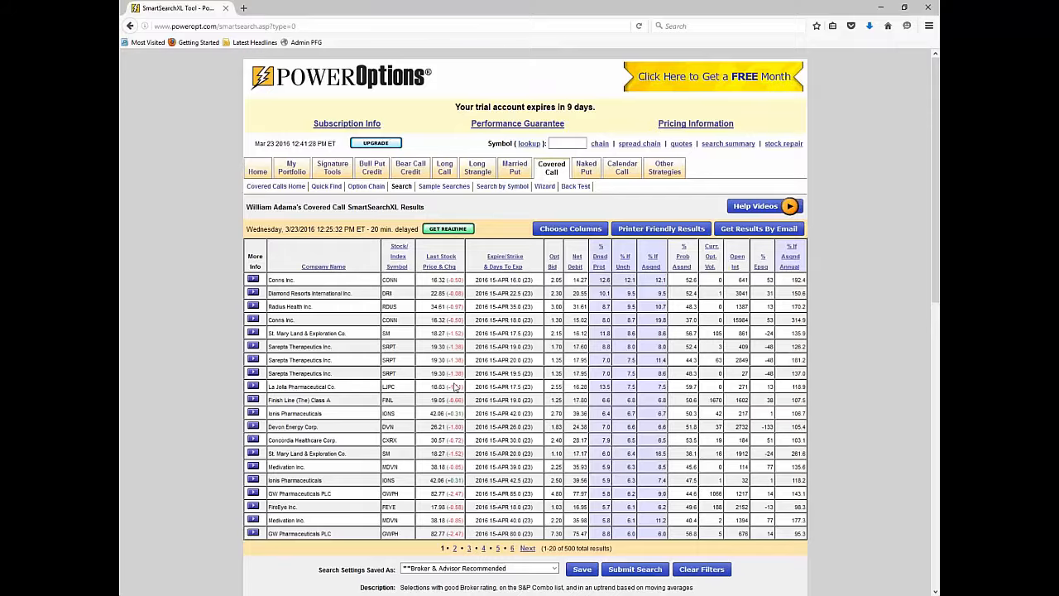
pyautogui.scroll(-5, 455, 387)
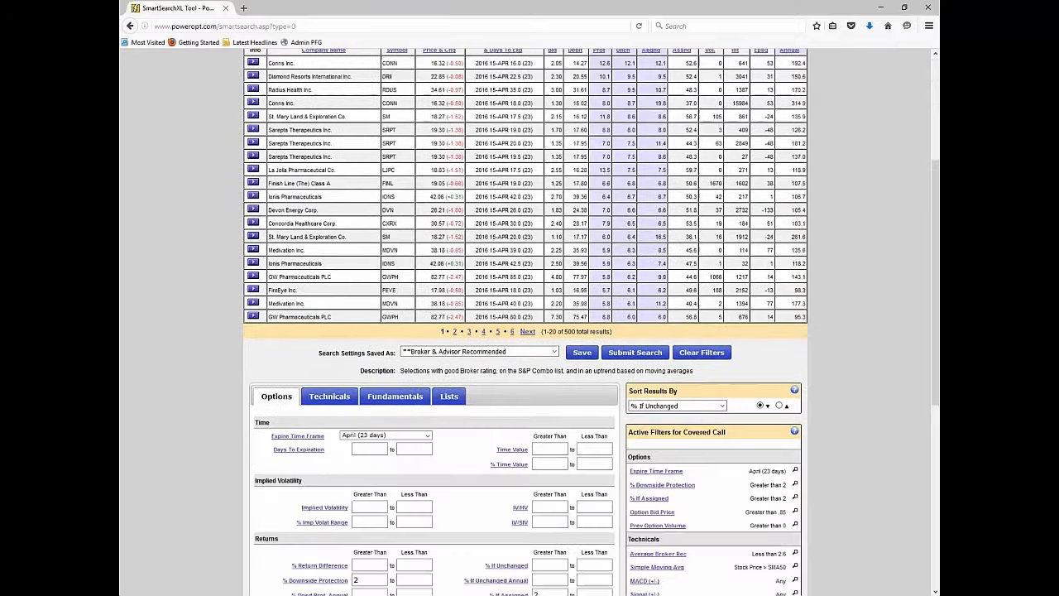
pyautogui.scroll(-7, 460, 375)
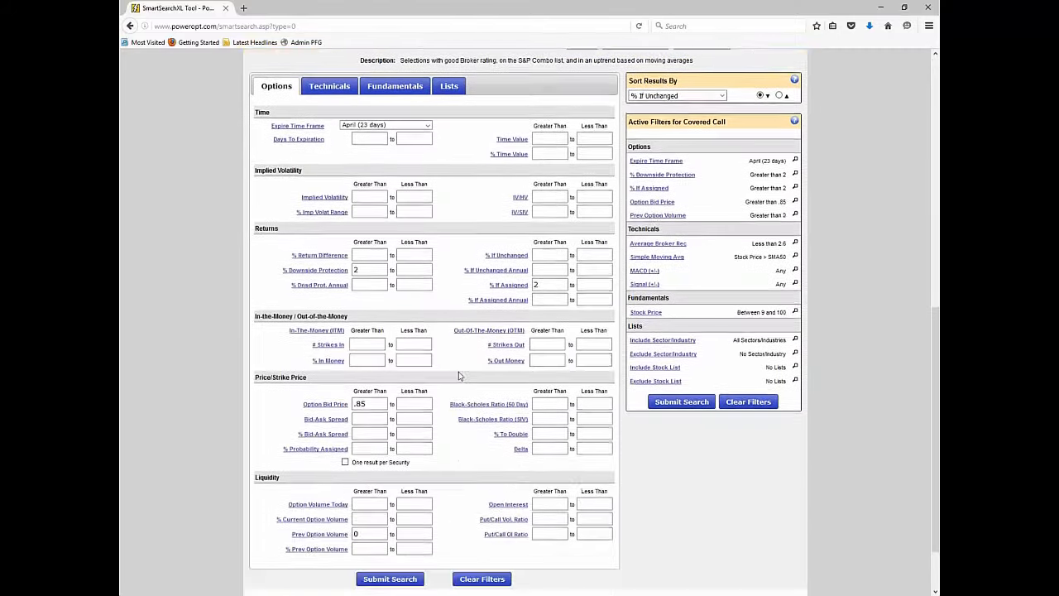
pyautogui.scroll(1, 460, 376)
pyautogui.moveTo(936, 293); pyautogui.dragTo(937, 301)
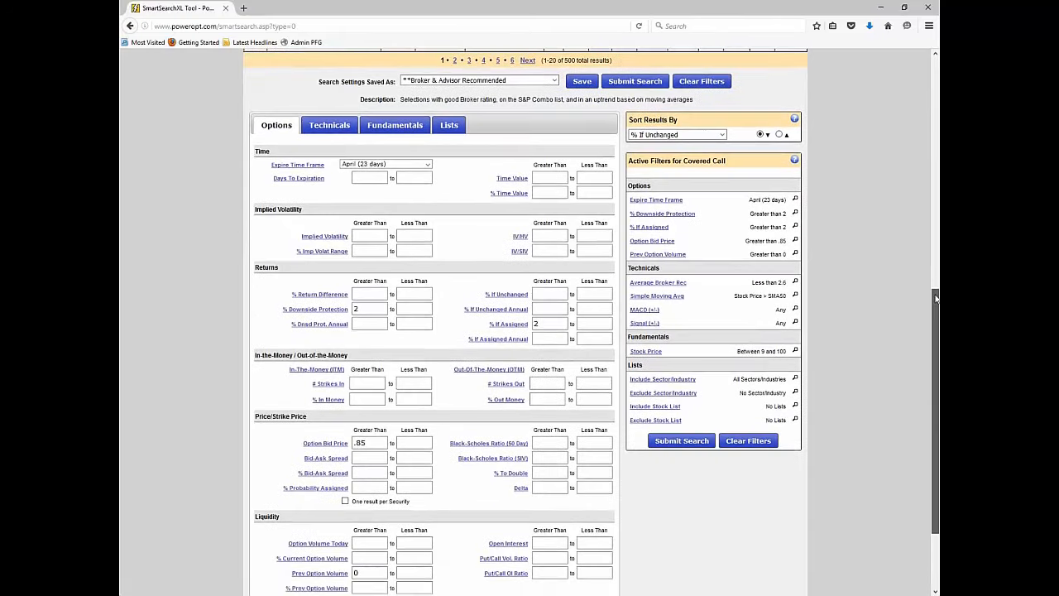
# Look through the saved covered call searches and the fields available for sorting the results.
pyautogui.click(541, 85)
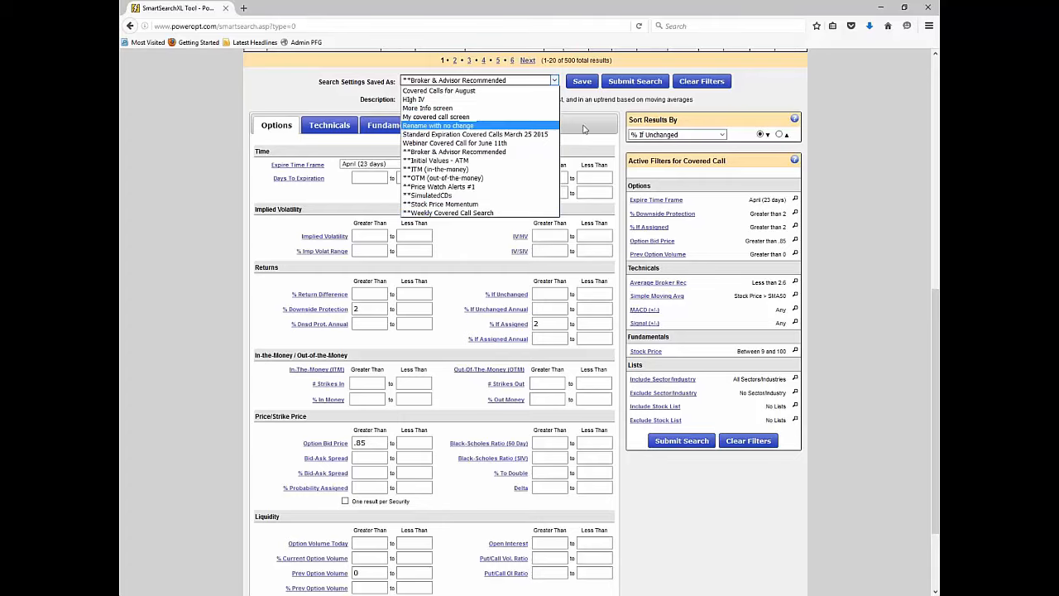
pyautogui.click(749, 105)
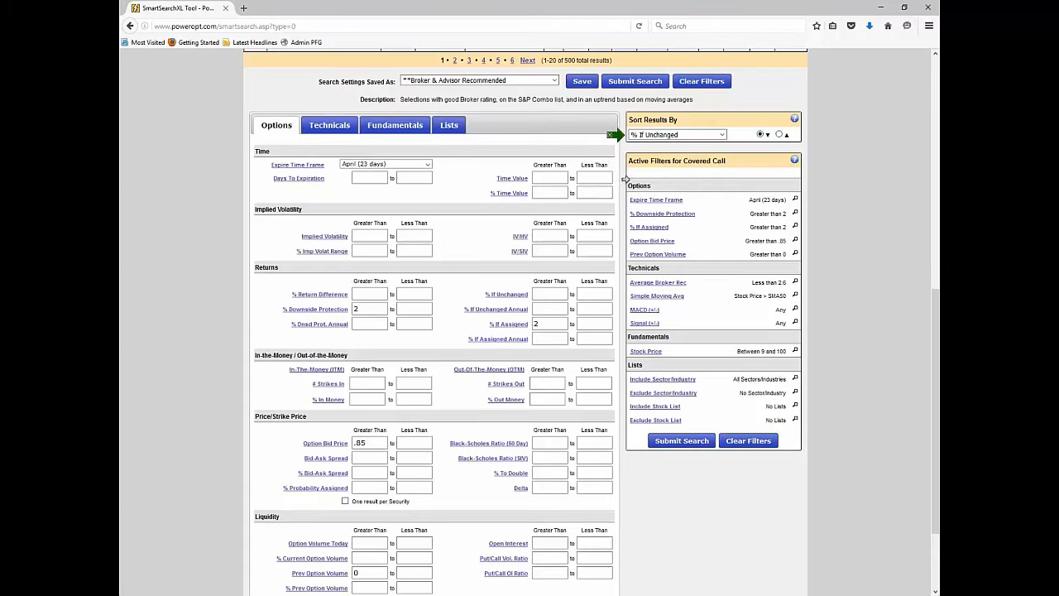
pyautogui.click(721, 136)
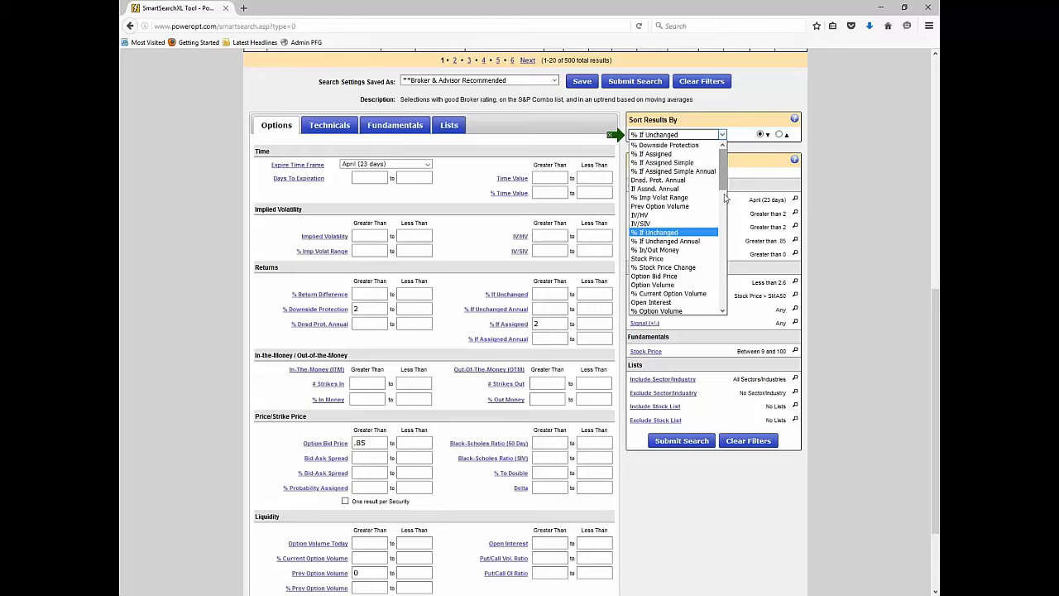
pyautogui.moveTo(724, 187); pyautogui.dragTo(722, 209)
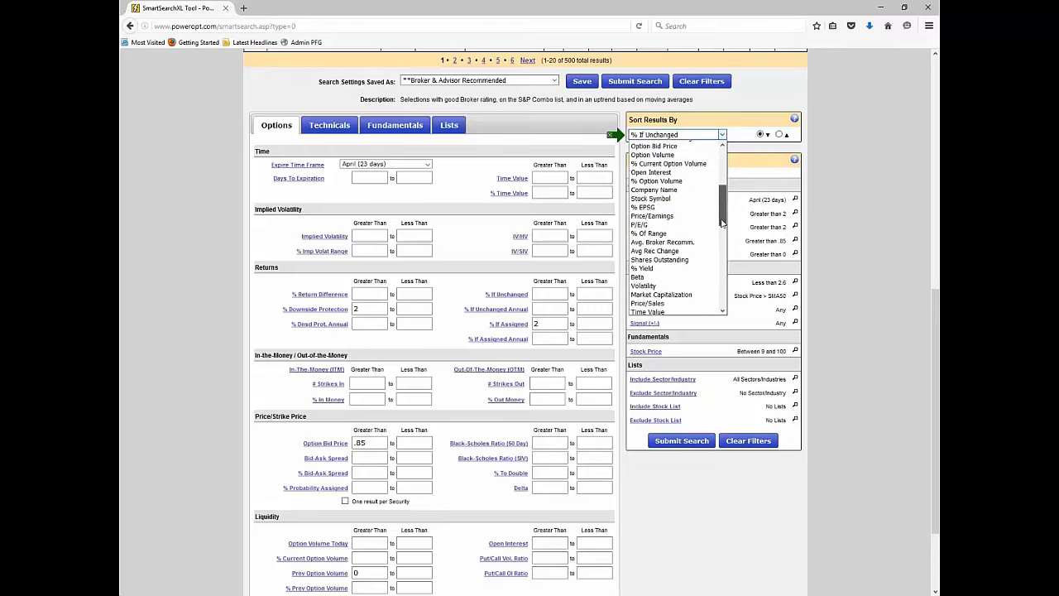
pyautogui.scroll(-2, 677, 214)
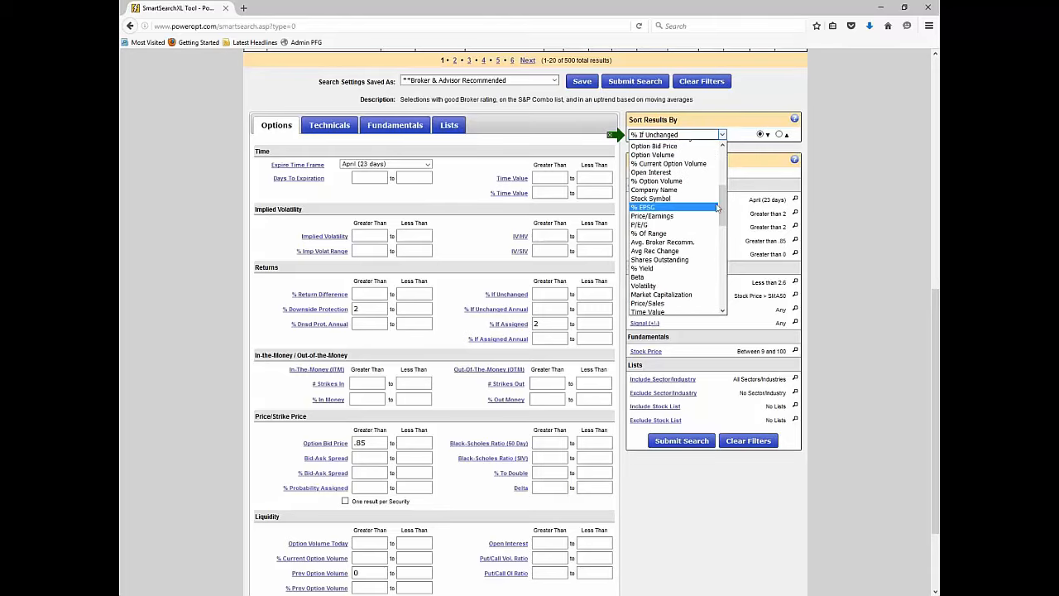
pyautogui.moveTo(722, 211); pyautogui.dragTo(726, 190)
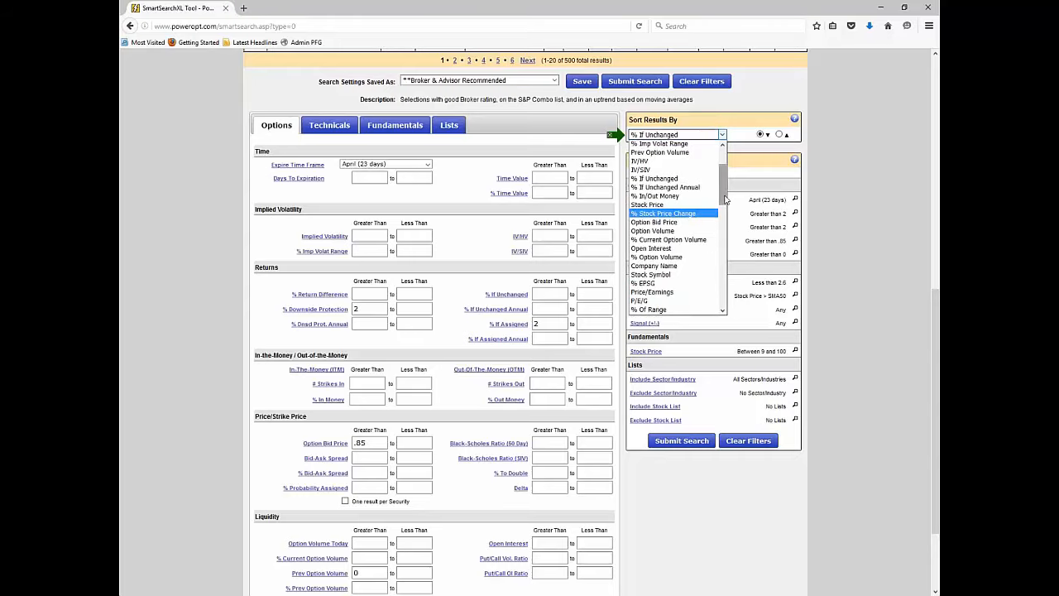
pyautogui.click(843, 159)
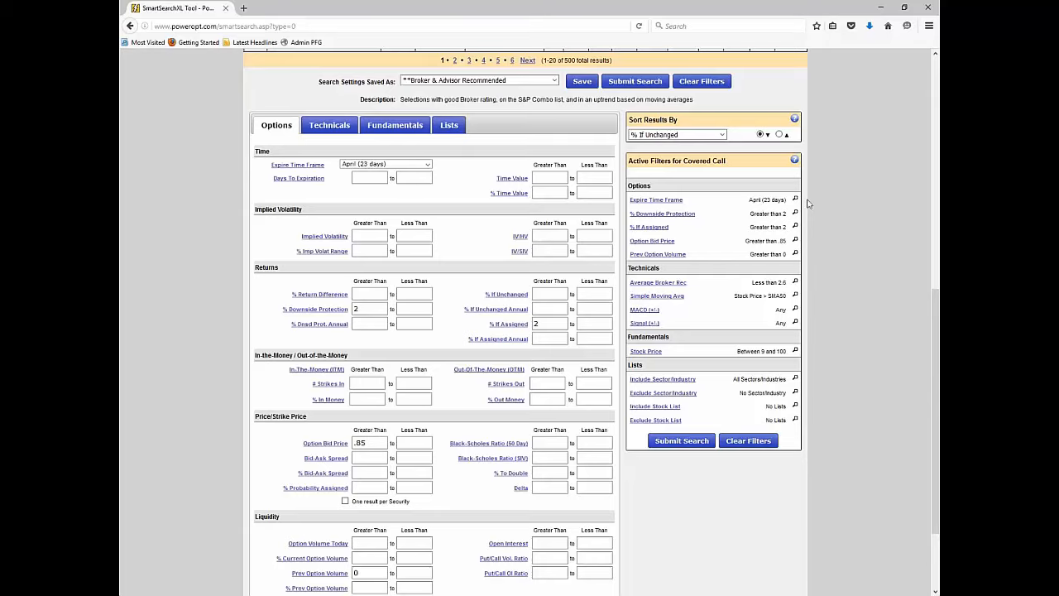
# Clear all covered call filters and require a % Dividend Yield greater than 8 in the Fundamentals criteria.
pyautogui.scroll(1, 847, 221)
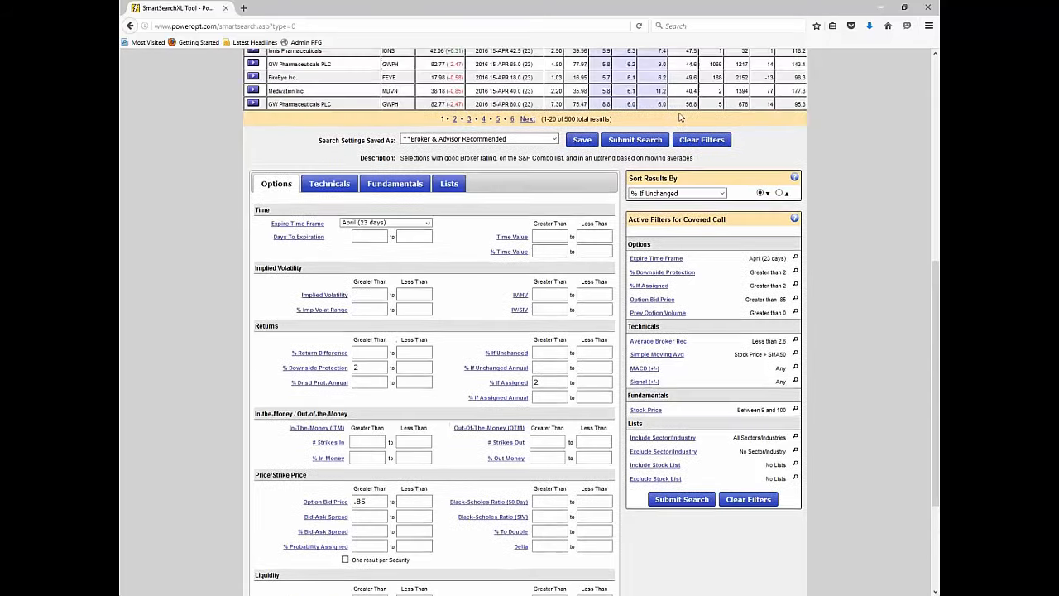
pyautogui.click(702, 139)
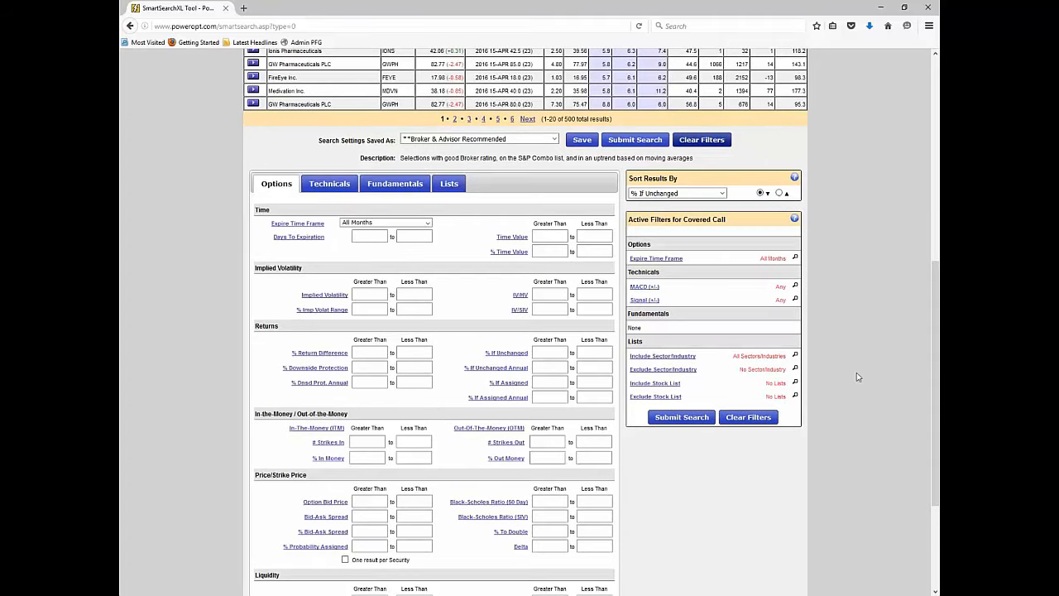
pyautogui.click(394, 182)
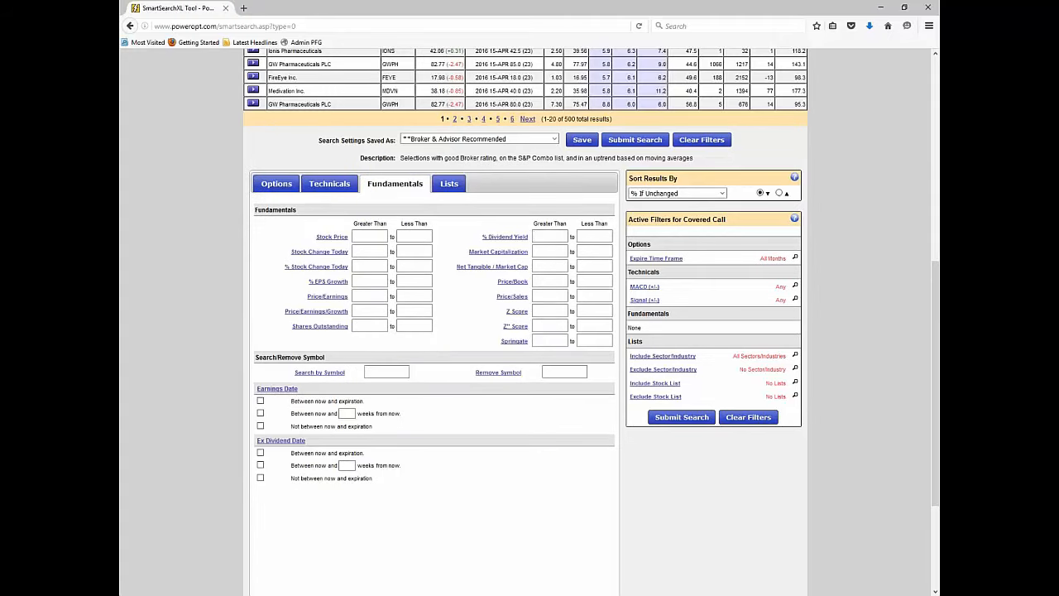
pyautogui.write('8')
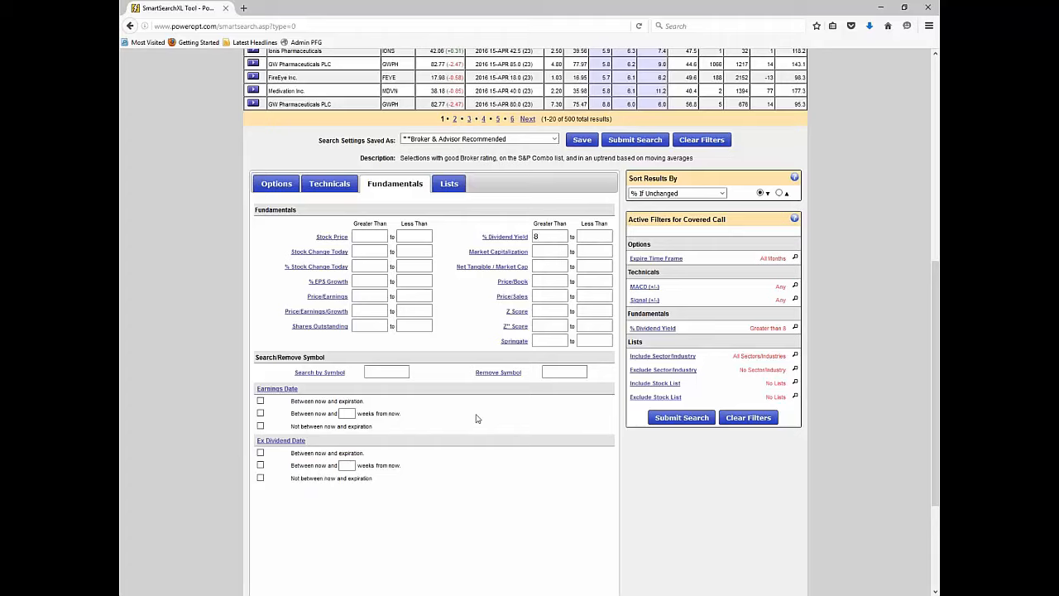
pyautogui.click(552, 237)
# Require the Ex Dividend Date to fall between now and expiration, and return to the Options criteria.
pyautogui.click(261, 453)
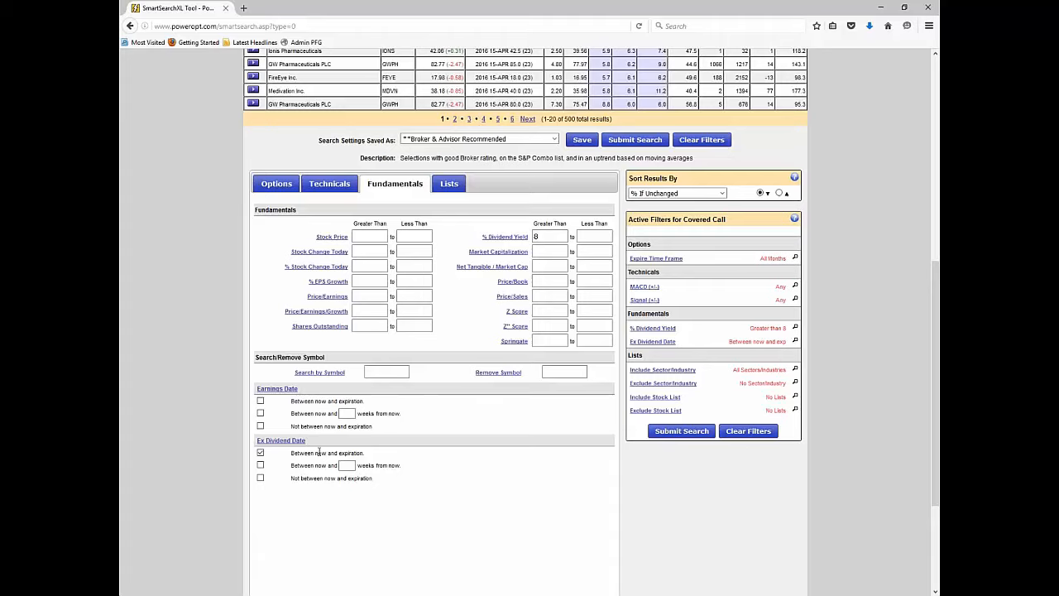
pyautogui.moveTo(291, 453); pyautogui.dragTo(386, 456)
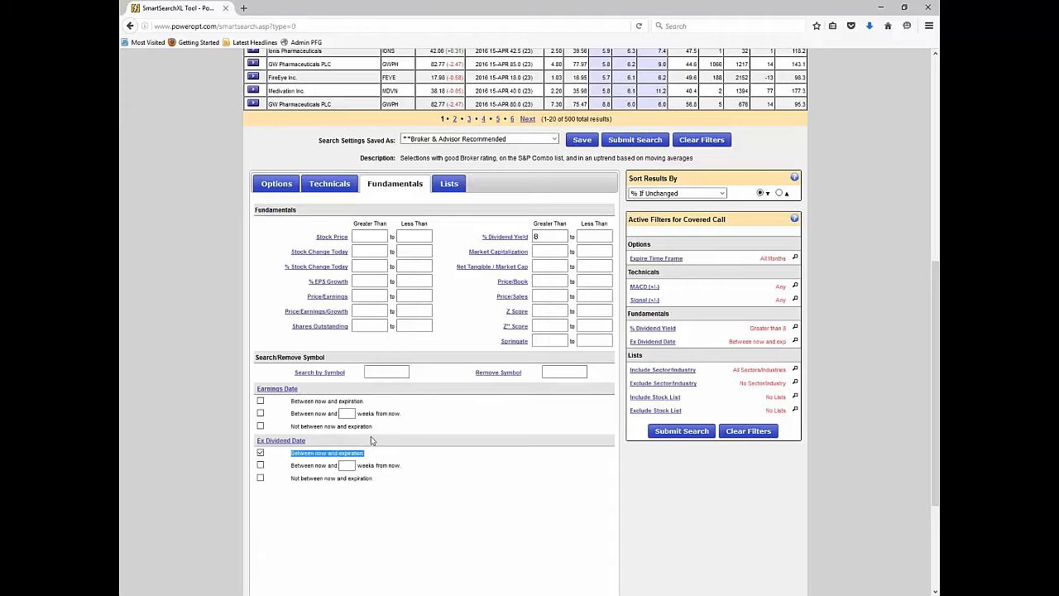
pyautogui.click(276, 184)
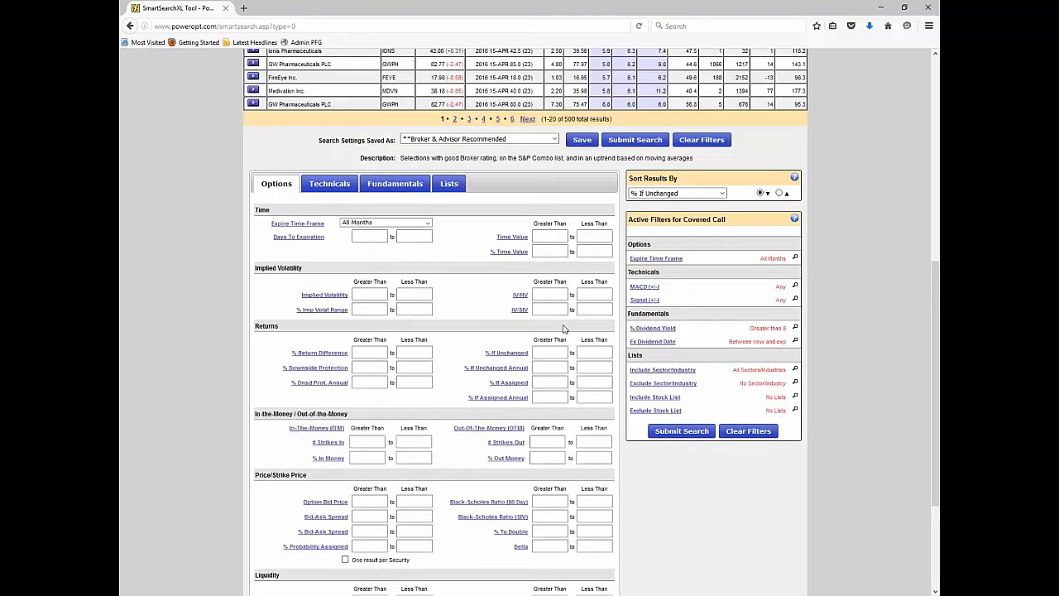
# Require a % If Assigned return greater than 2 in the Returns criteria.
pyautogui.click(550, 383)
pyautogui.write('2')
pyautogui.scroll(-1, 273, 281)
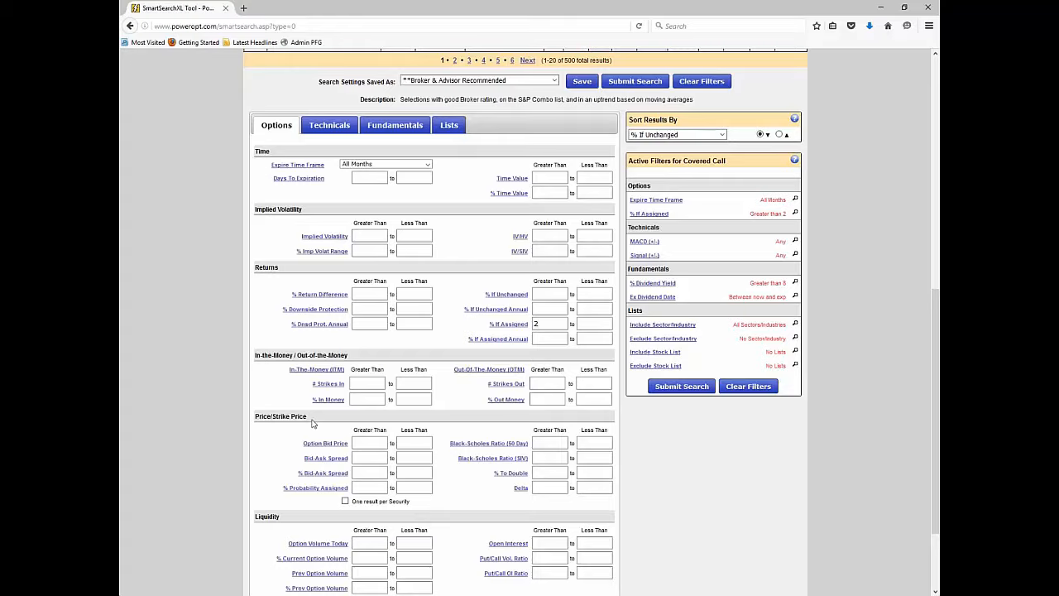
pyautogui.scroll(-2, 305, 422)
pyautogui.scroll(-1, 306, 422)
pyautogui.scroll(3, 281, 424)
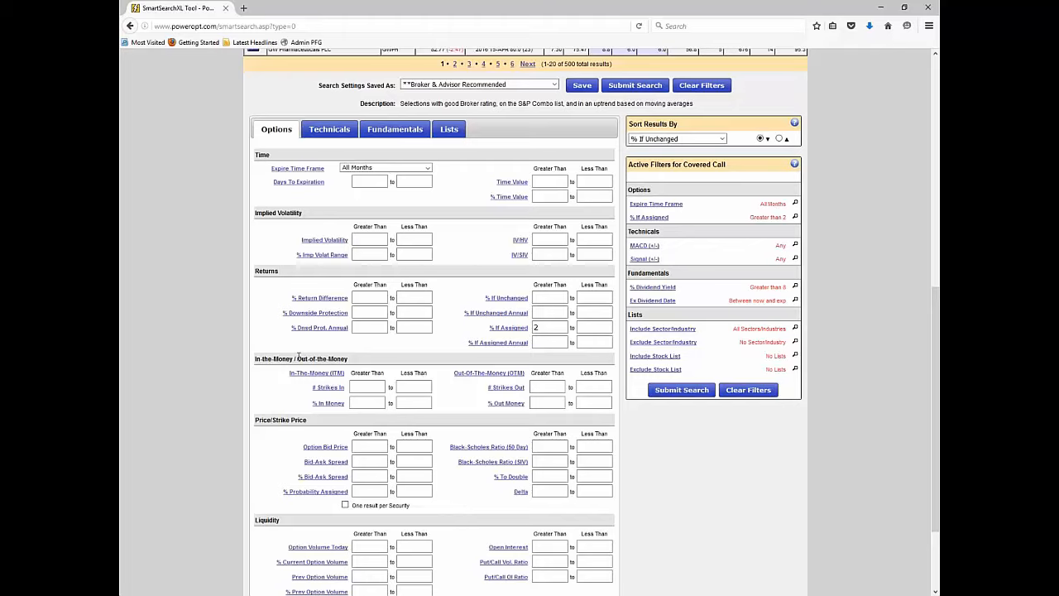
pyautogui.moveTo(287, 318)
pyautogui.moveTo(508, 331)
# Limit Days To Expiration to between 30 and 45, and check the listed expiration months in the Expire Time Frame options.
pyautogui.click(427, 168)
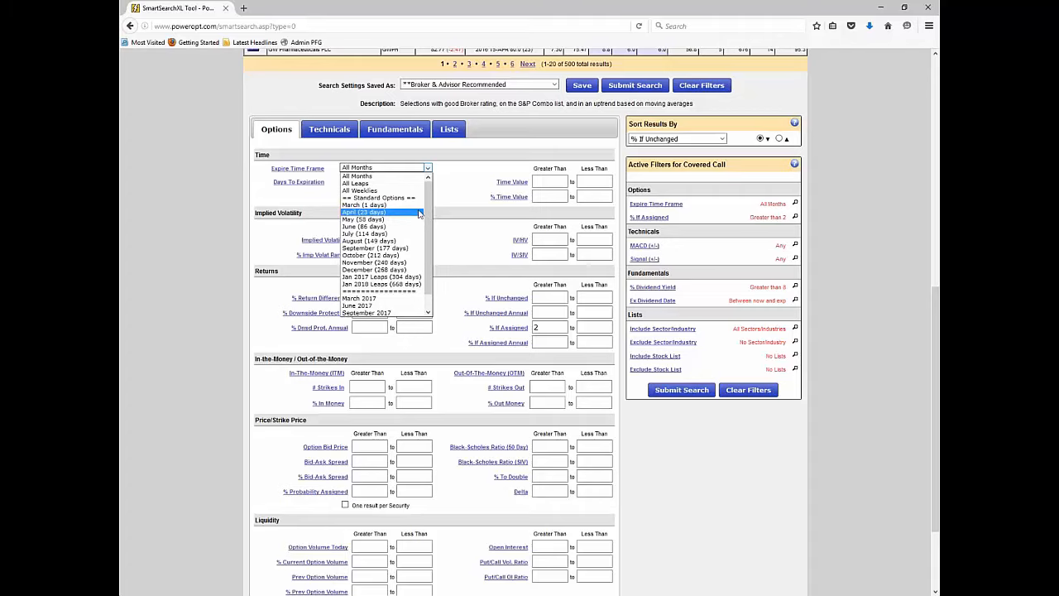
pyautogui.click(464, 197)
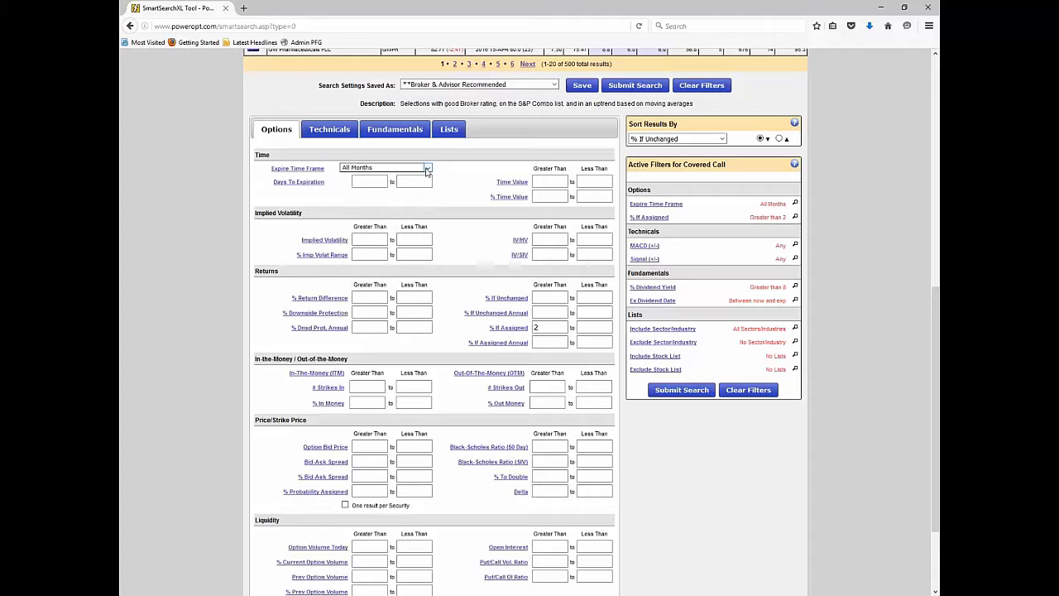
pyautogui.click(377, 180)
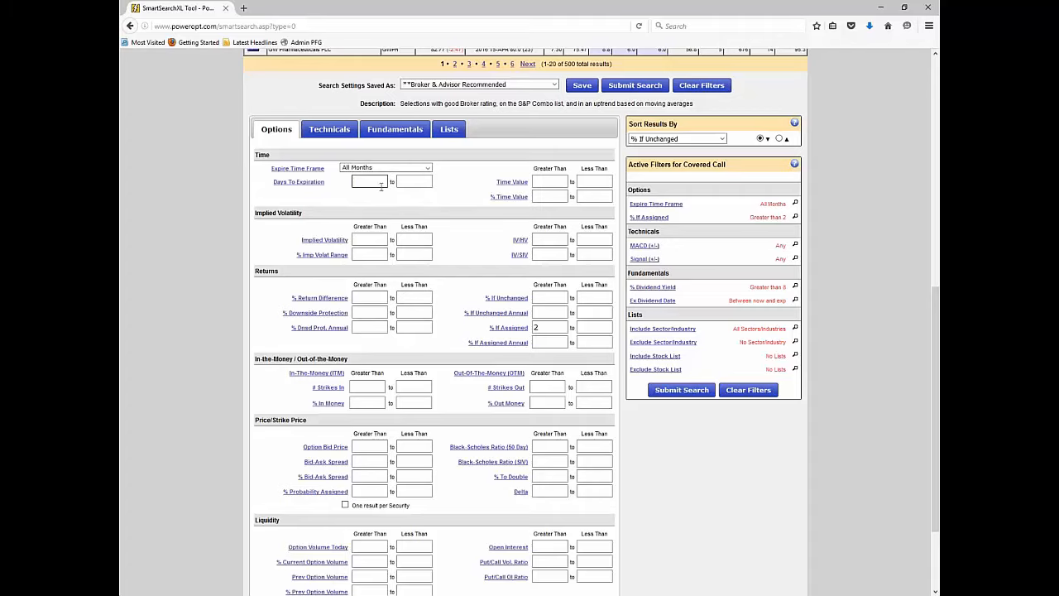
pyautogui.write('30')
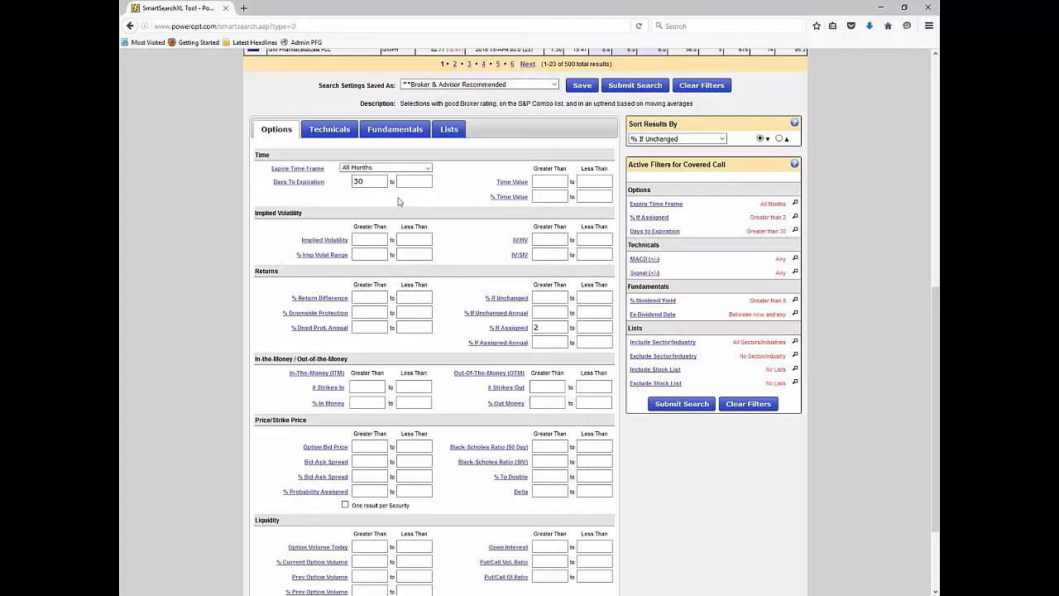
pyautogui.click(427, 180)
pyautogui.write('45')
pyautogui.click(426, 168)
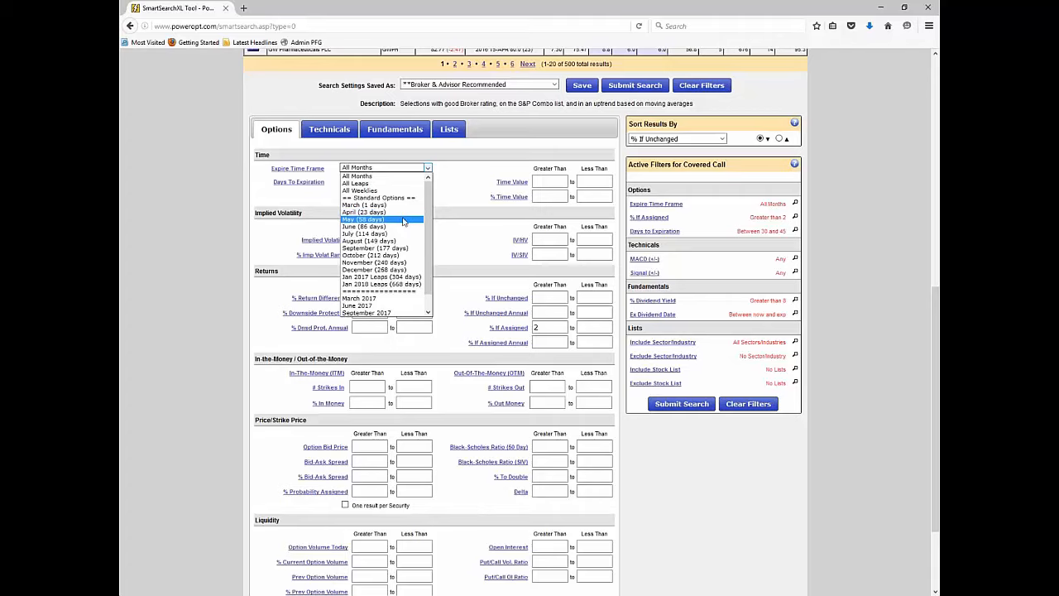
pyautogui.click(456, 201)
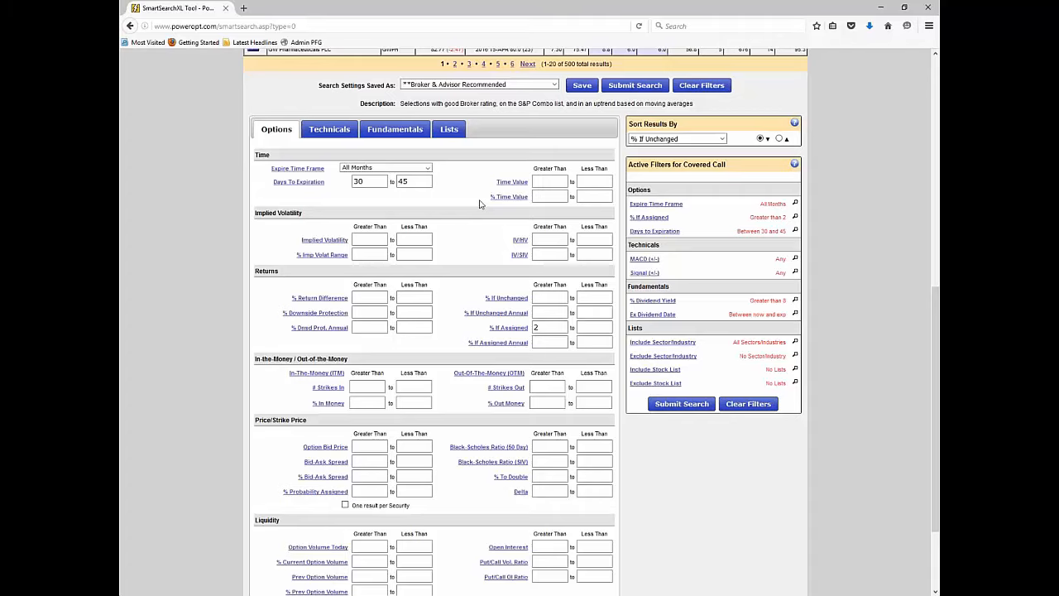
# Set the Days To Expiration range to between 20 and 60.
pyautogui.click(364, 181)
pyautogui.press('BackSpace')
pyautogui.press('BackSpace')
pyautogui.write('20')
pyautogui.click(404, 181)
pyautogui.moveTo(404, 181); pyautogui.dragTo(393, 181)
pyautogui.write('60')
pyautogui.click(549, 341)
pyautogui.click(547, 331)
# Require Option Volume Today greater than 10 and Open Interest greater than 25 in the Liquidity criteria.
pyautogui.scroll(-3, 488, 374)
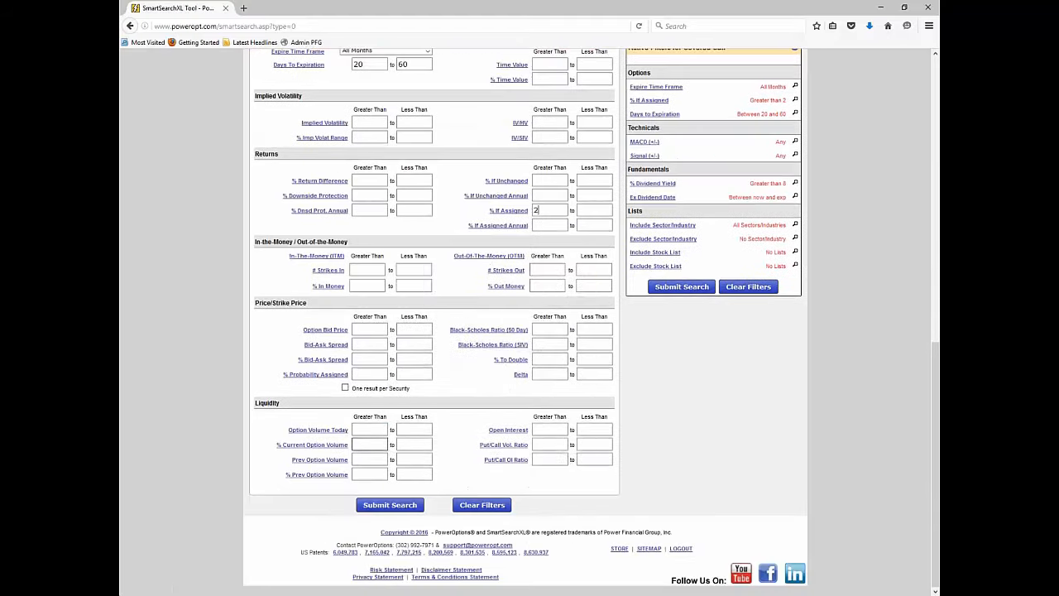
pyautogui.click(367, 430)
pyautogui.write('10')
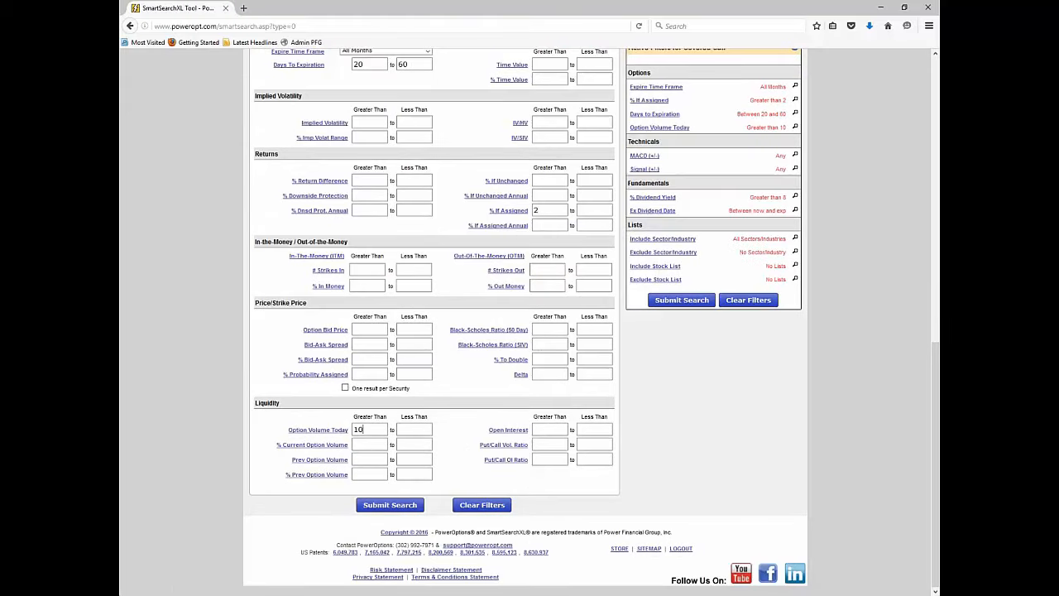
pyautogui.click(547, 428)
pyautogui.write('25')
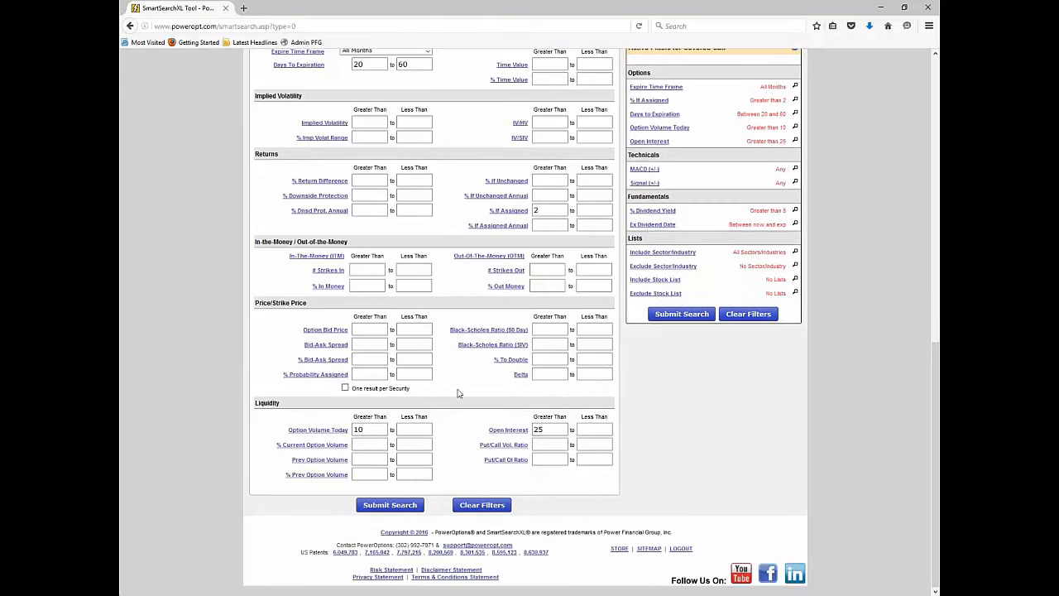
pyautogui.click(454, 399)
pyautogui.scroll(2, 454, 399)
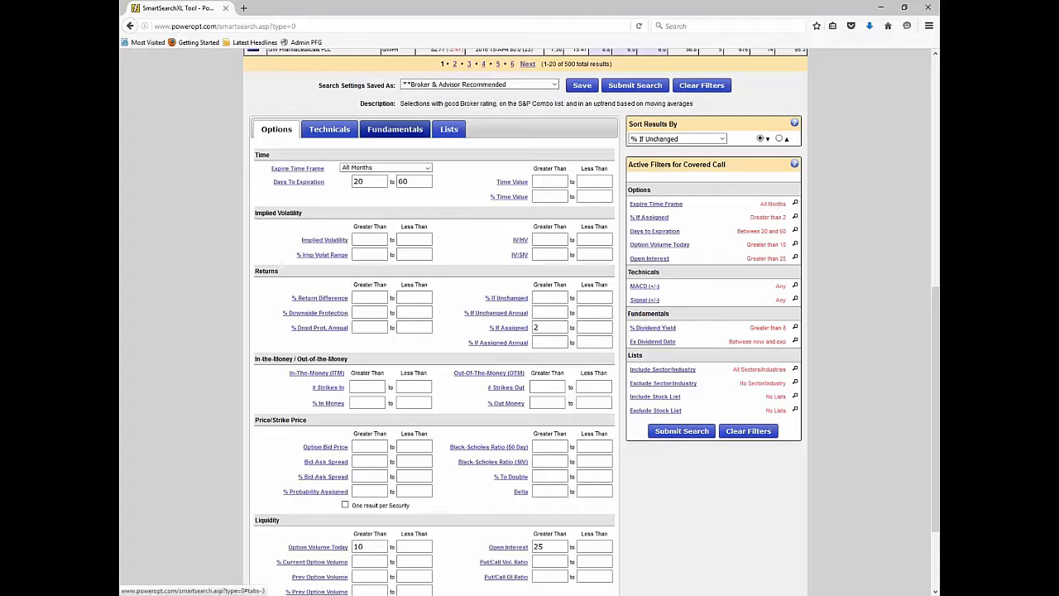
# Limit the Stock Price to between 5 and 85 in the Fundamentals criteria.
pyautogui.click(394, 129)
pyautogui.click(379, 180)
pyautogui.write('5')
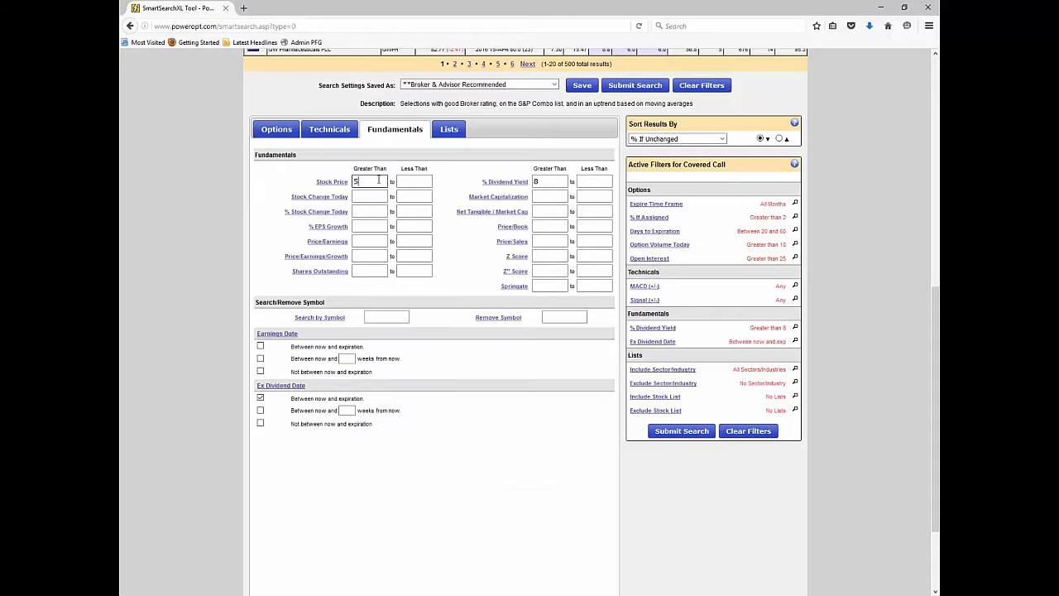
pyautogui.click(409, 180)
pyautogui.write('85')
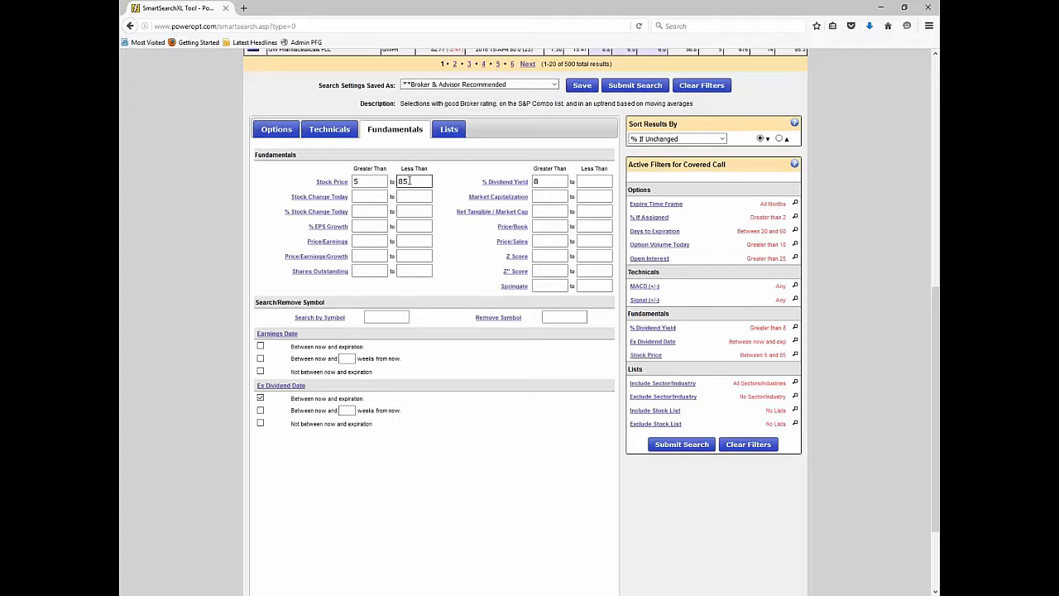
# Set the Stock Price range to between 20 and 150.
pyautogui.click(362, 181)
pyautogui.press('BackSpace')
pyautogui.write('20')
pyautogui.press('Tab')
pyautogui.press('BackSpace')
pyautogui.write('150')
# Submit the covered call search and review the result's strike price, % If Unchanged and % If Assigned returns.
pyautogui.moveTo(751, 329); pyautogui.dragTo(786, 328)
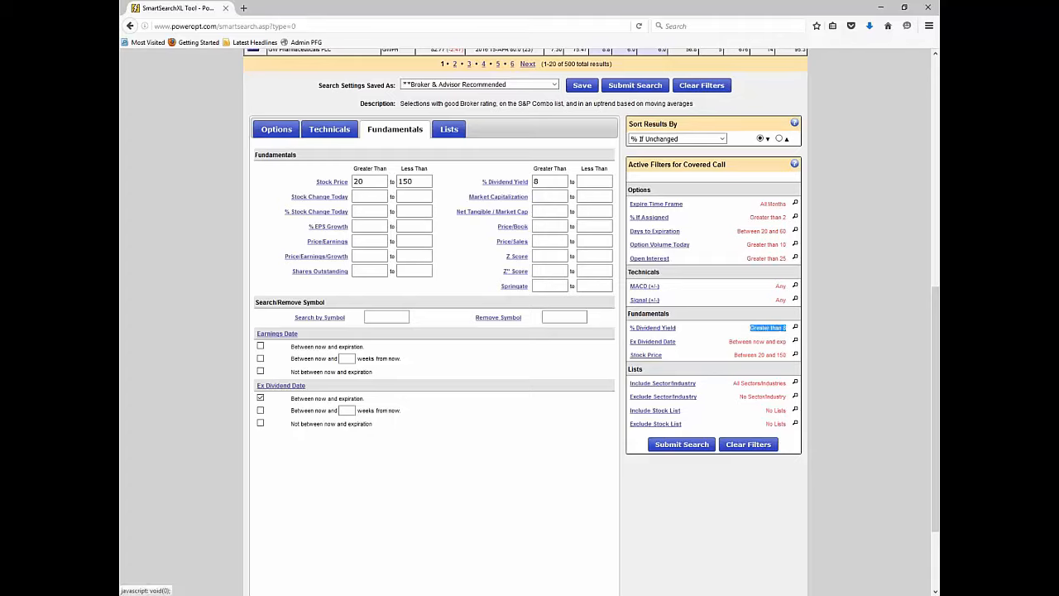
pyautogui.click(849, 354)
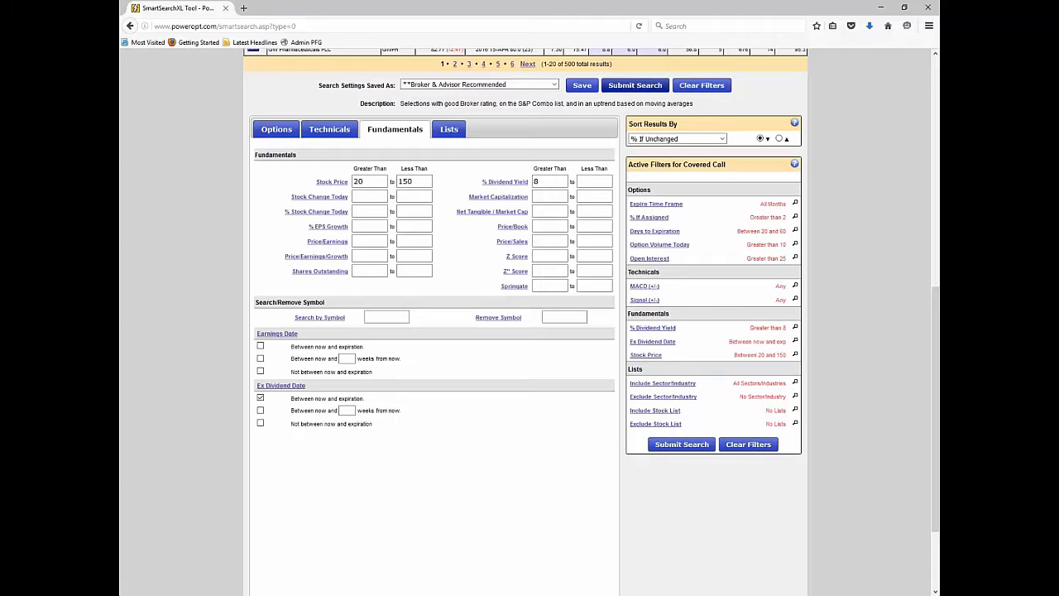
pyautogui.click(635, 85)
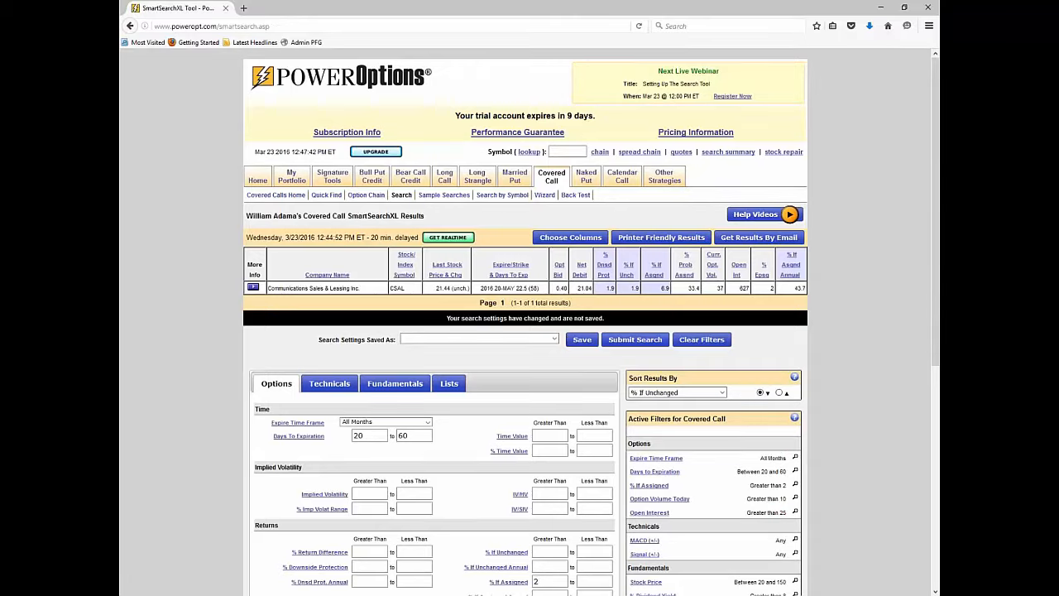
pyautogui.scroll(-1, 523, 300)
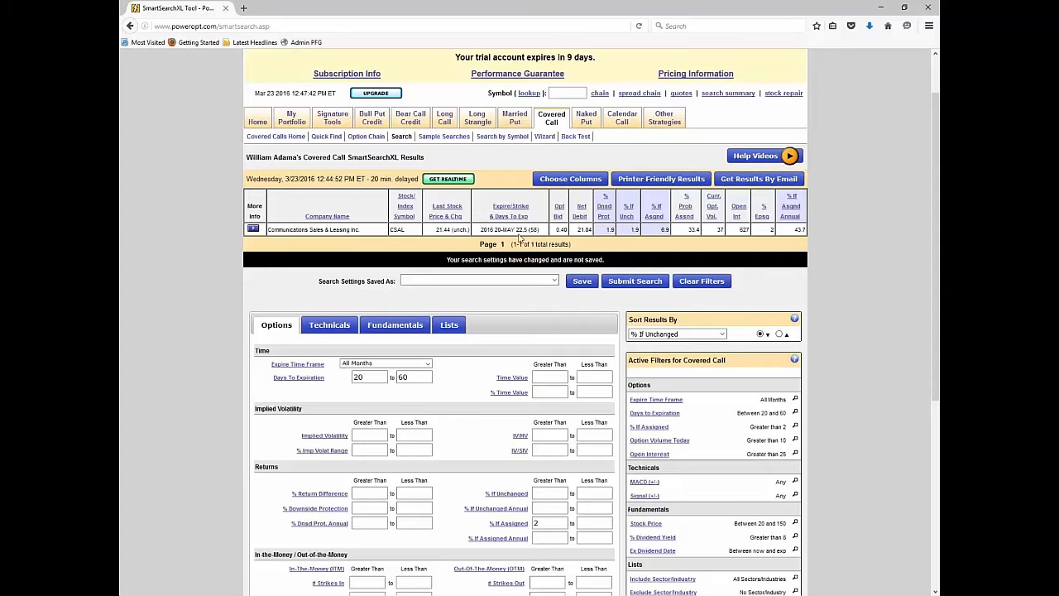
pyautogui.moveTo(516, 230); pyautogui.dragTo(540, 232)
pyautogui.click(568, 231)
pyautogui.moveTo(660, 230); pyautogui.dragTo(672, 231)
pyautogui.doubleClick(633, 231)
pyautogui.click(826, 247)
# Loosen the liquidity filters to Option Volume Today greater than 0 and Open Interest greater than 10, and resubmit the search.
pyautogui.scroll(-5, 818, 268)
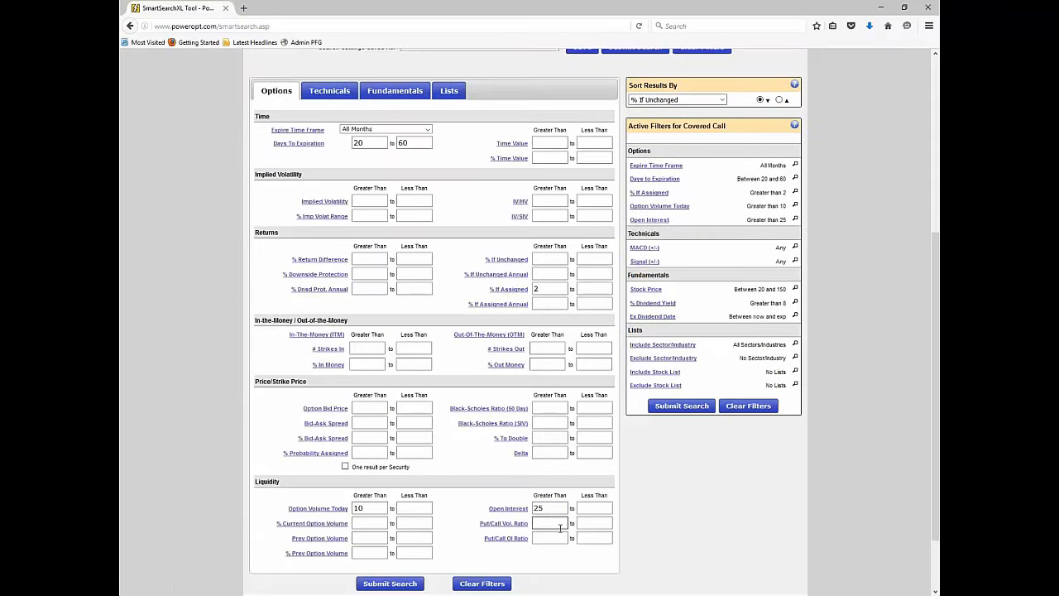
pyautogui.click(379, 506)
pyautogui.press('BackSpace')
pyautogui.press('BackSpace')
pyautogui.write('0')
pyautogui.click(564, 508)
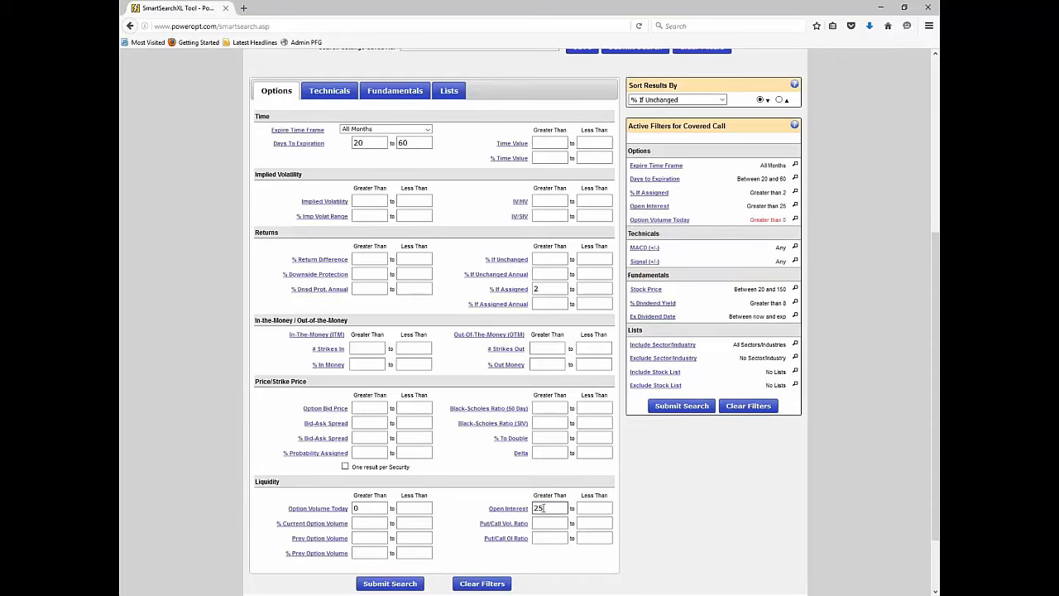
pyautogui.write('0')
pyautogui.press('BackSpace')
pyautogui.press('BackSpace')
pyautogui.press('BackSpace')
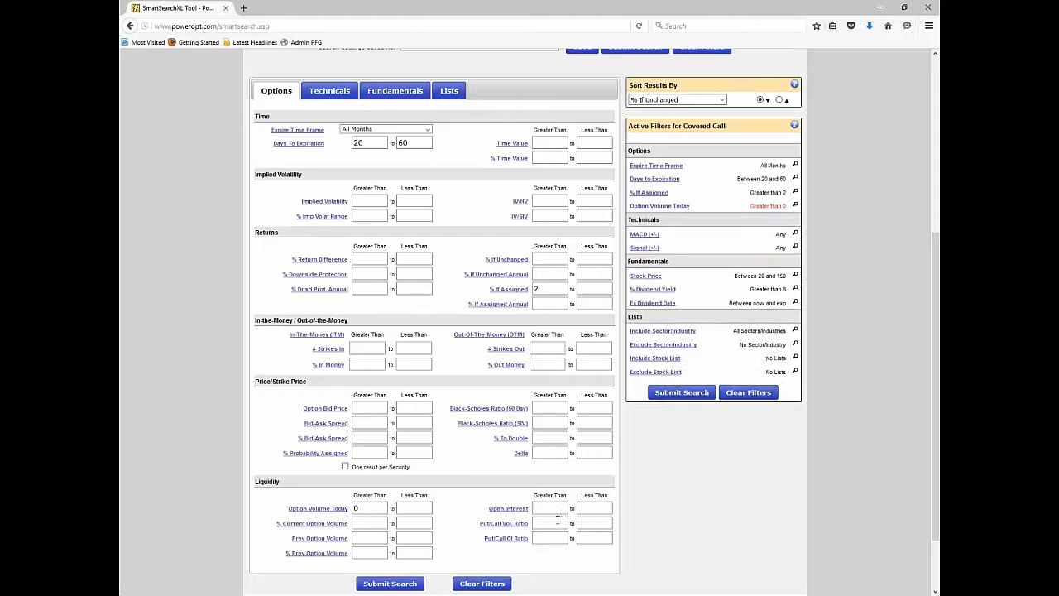
pyautogui.write('10')
pyautogui.click(684, 409)
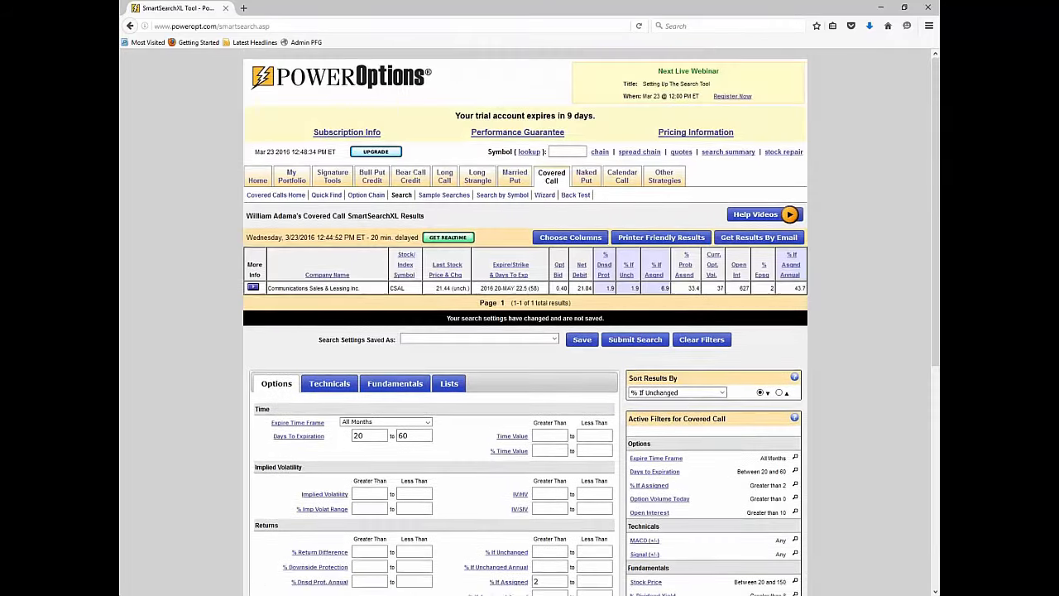
# Open the covered call results column configuration in a full-size window and include the % Dividend Yield column.
pyautogui.scroll(-3, 556, 465)
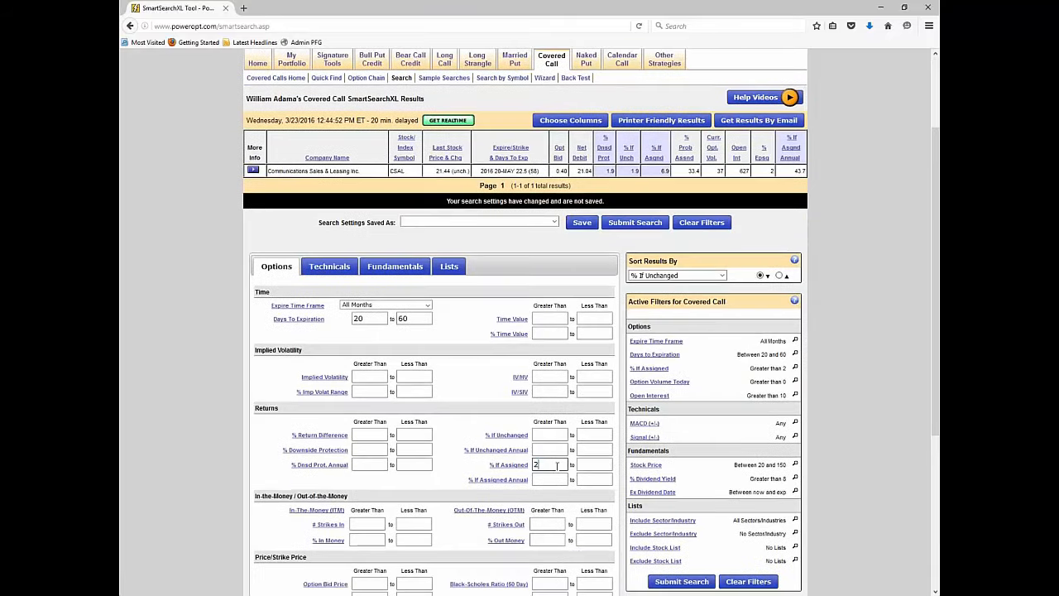
pyautogui.scroll(-1, 557, 465)
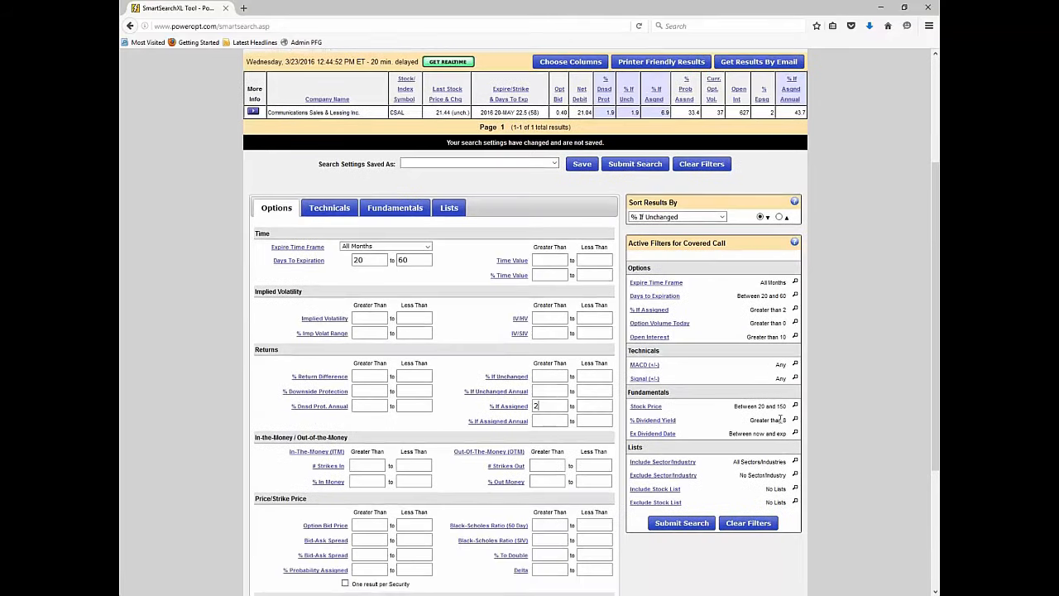
pyautogui.scroll(3, 824, 410)
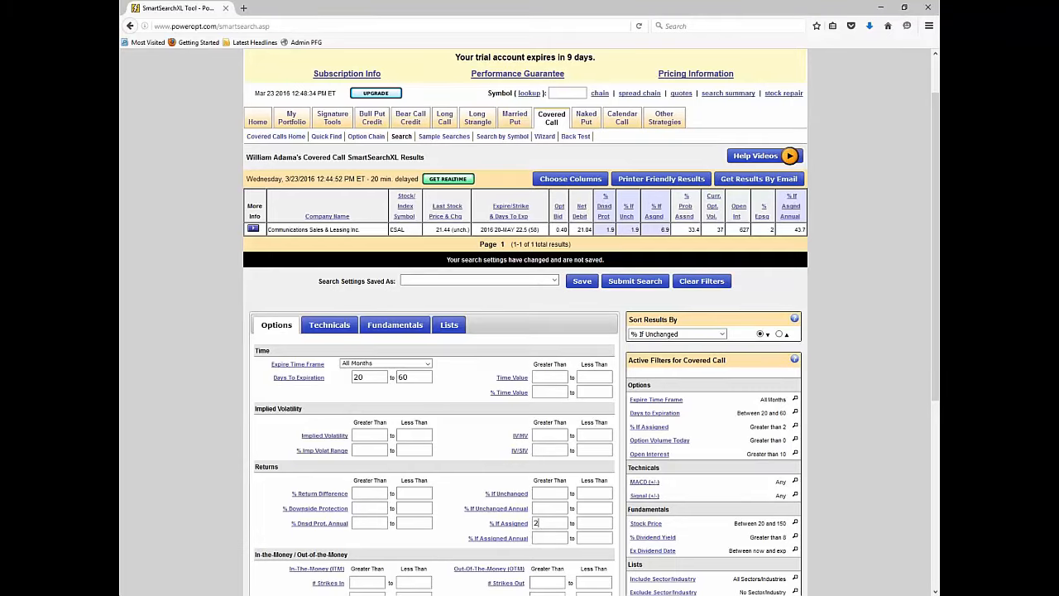
pyautogui.moveTo(821, 185)
pyautogui.mouseDown()
pyautogui.moveTo(851, 171)
pyautogui.moveTo(875, 192)
pyautogui.moveTo(903, 161)
pyautogui.mouseUp()
pyautogui.click(572, 181)
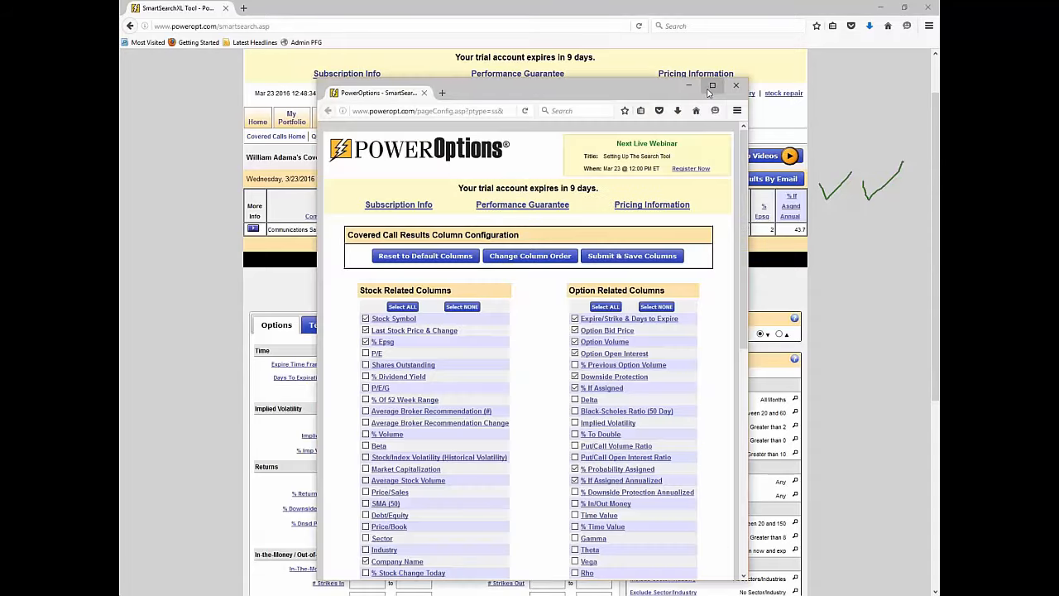
pyautogui.click(711, 86)
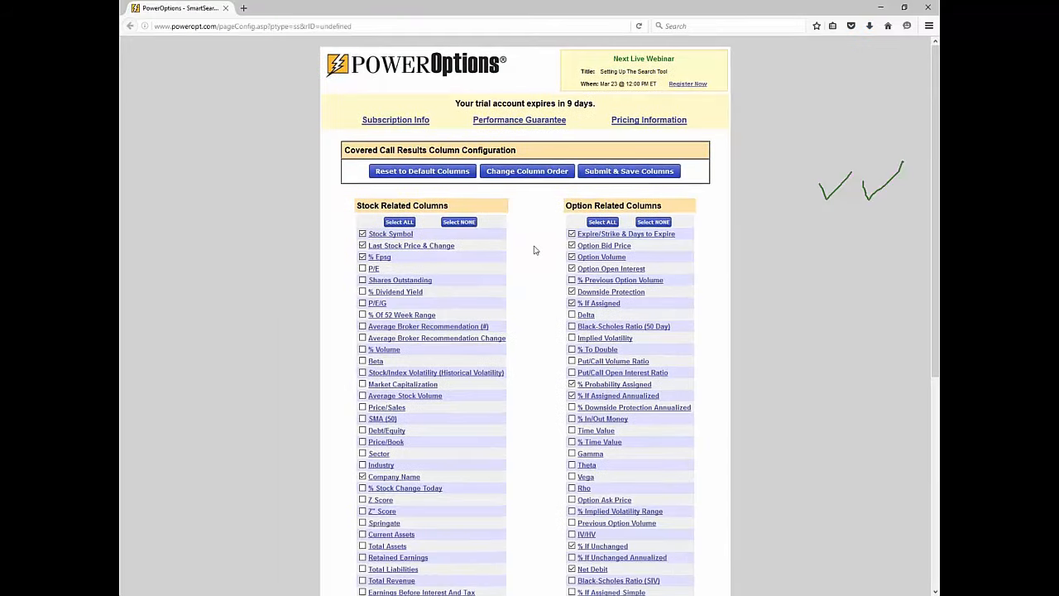
pyautogui.scroll(-1, 536, 251)
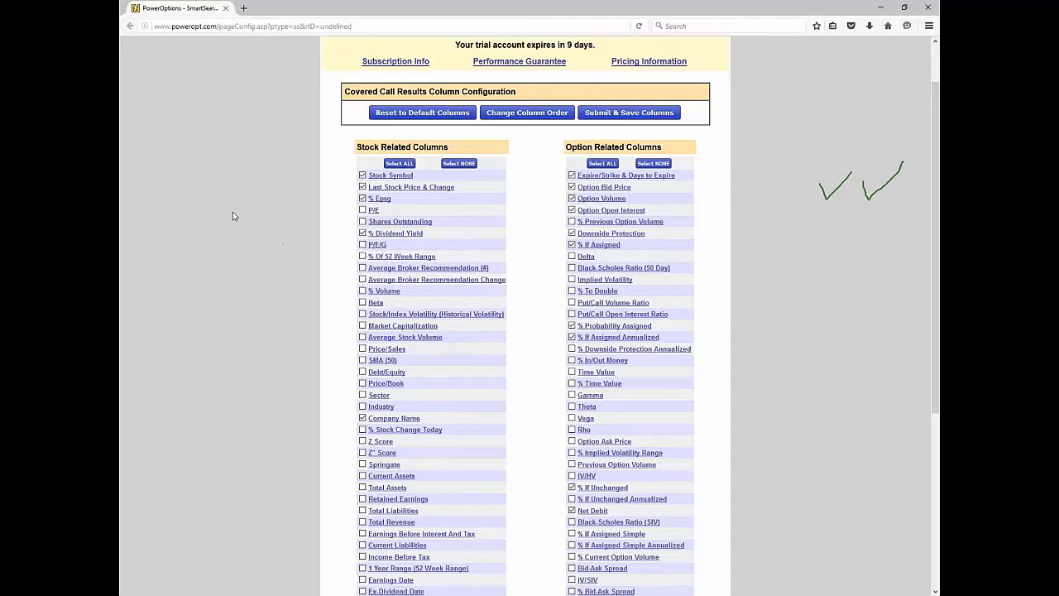
# Include the Ex-Dividend Date column, save the column settings and reload the search results with them.
pyautogui.scroll(-2, 233, 216)
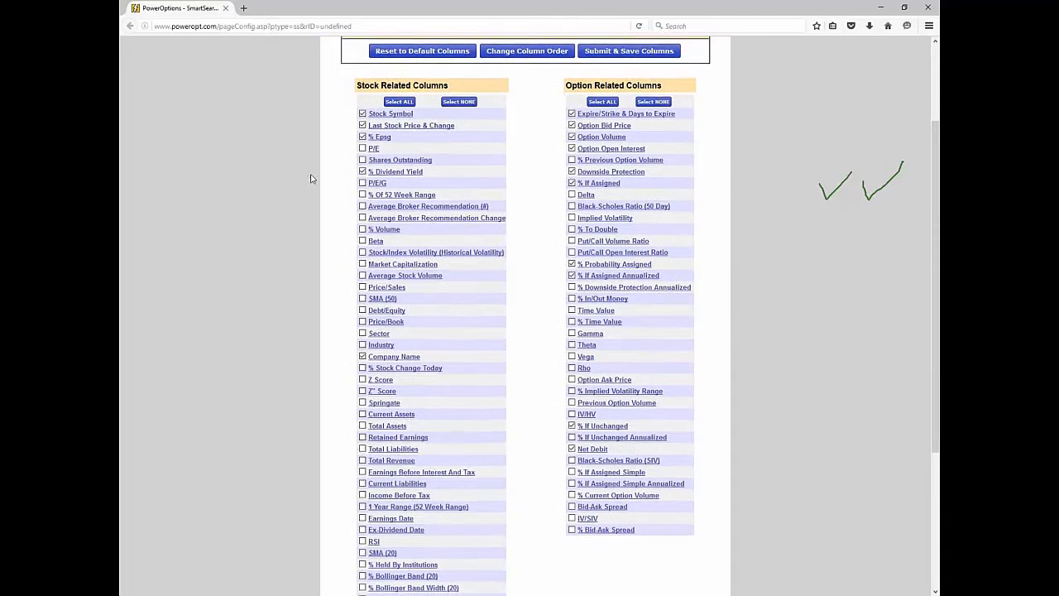
pyautogui.scroll(-2, 311, 179)
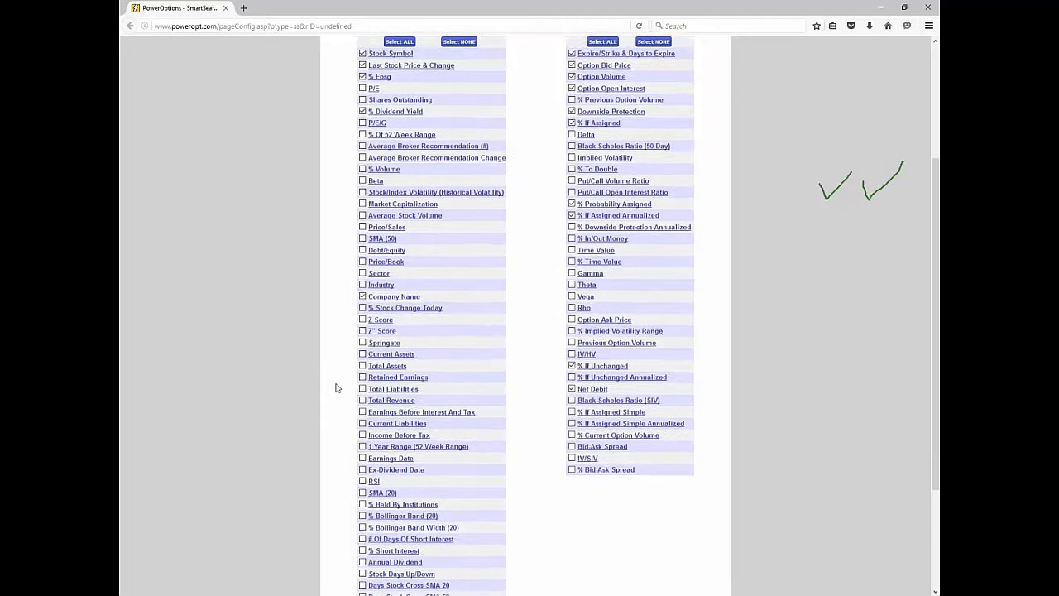
pyautogui.scroll(-2, 335, 387)
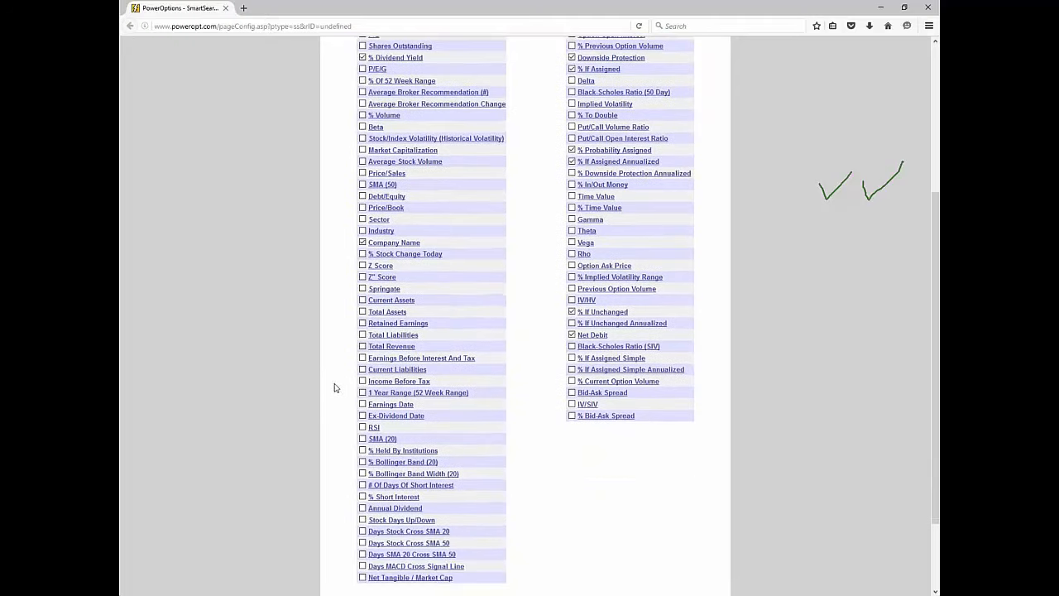
pyautogui.click(362, 416)
pyautogui.scroll(2, 485, 232)
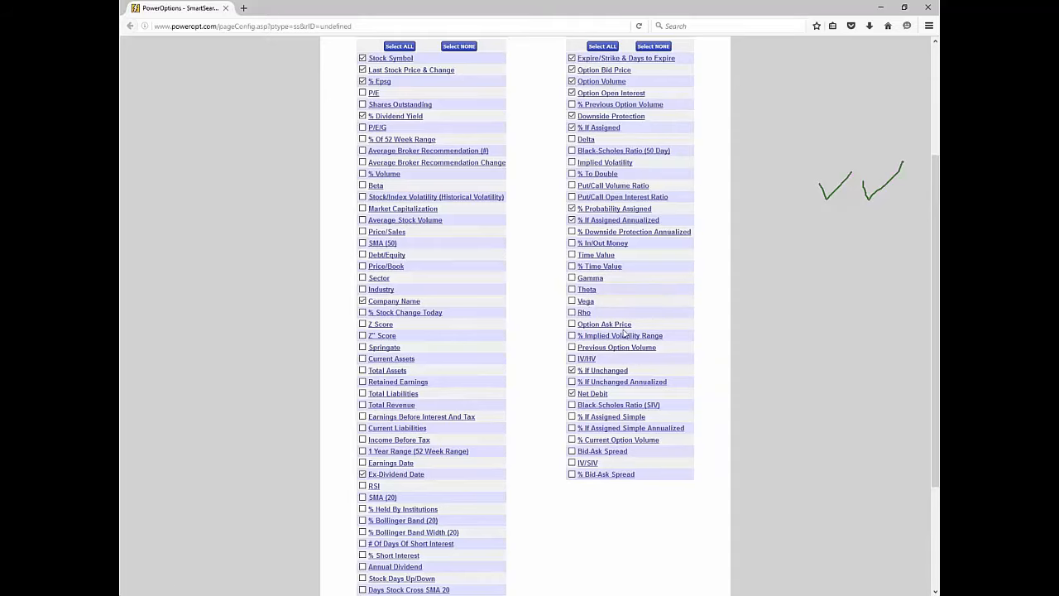
pyautogui.scroll(-4, 759, 338)
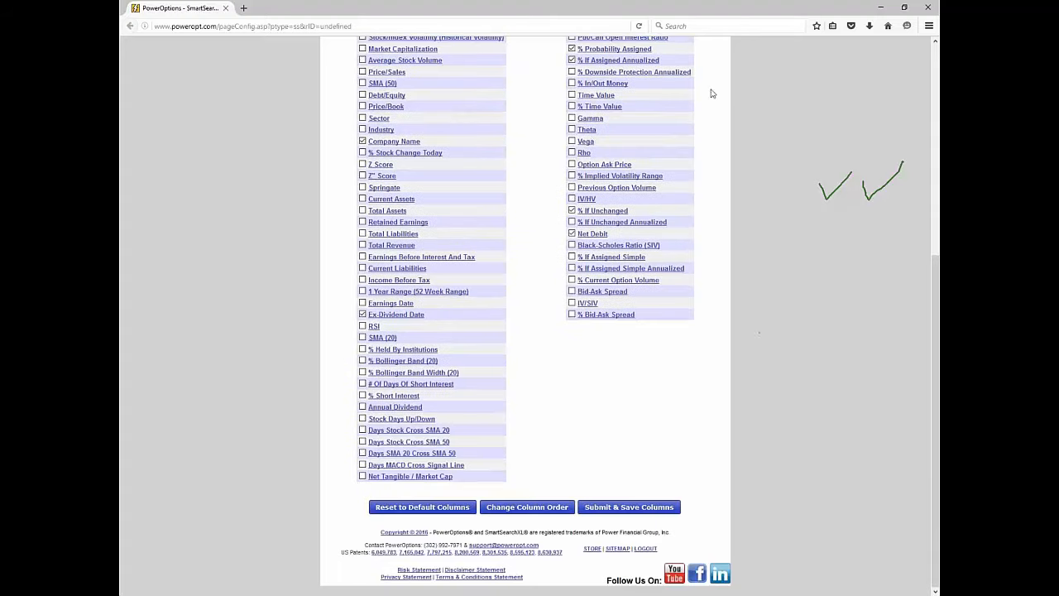
pyautogui.click(626, 507)
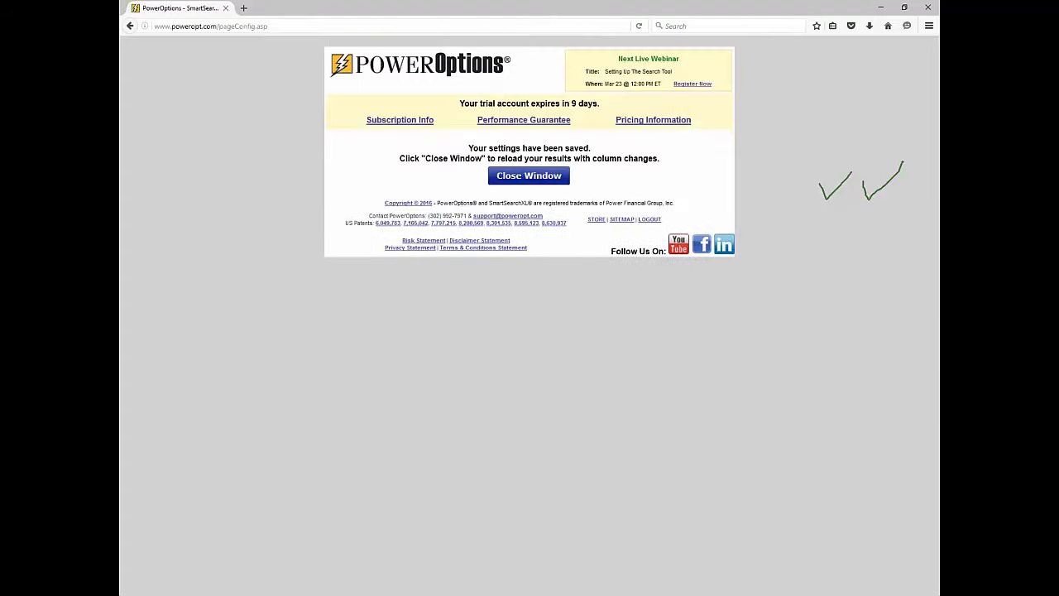
pyautogui.click(529, 176)
pyautogui.click(508, 314)
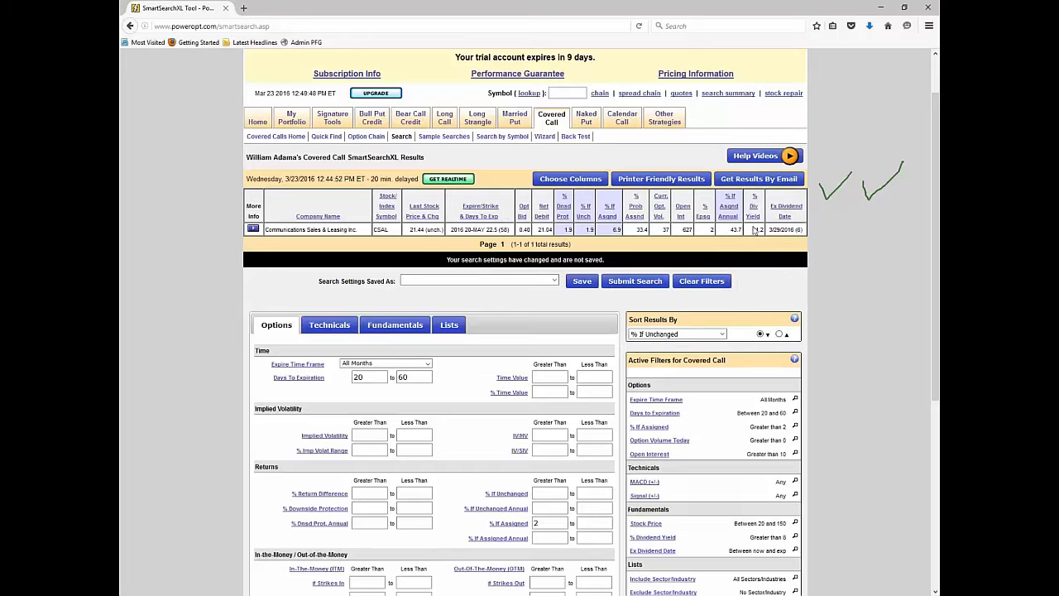
pyautogui.moveTo(769, 230); pyautogui.dragTo(832, 238)
pyautogui.click(825, 244)
pyautogui.press('Escape')
# Change the fundamentals filter so % Dividend Yield must be greater than 5.
pyautogui.scroll(-3, 857, 307)
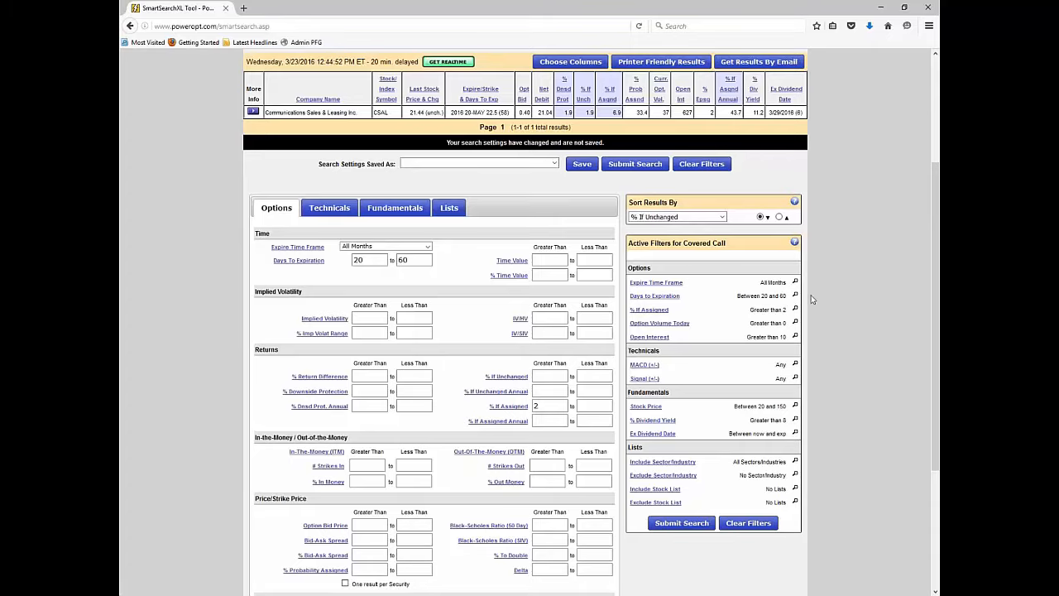
pyautogui.click(422, 213)
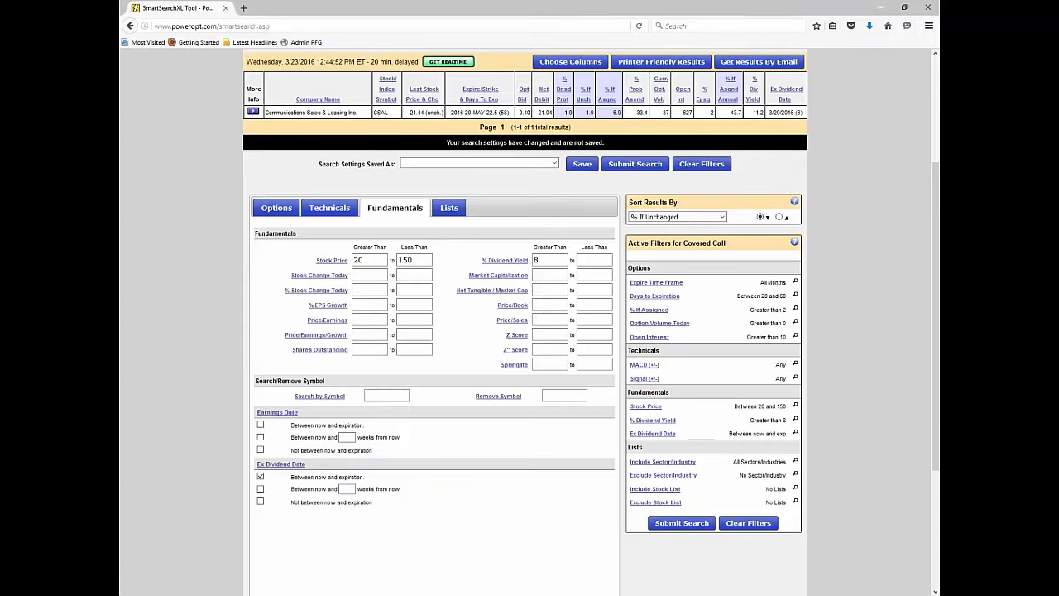
pyautogui.click(550, 260)
pyautogui.press('BackSpace')
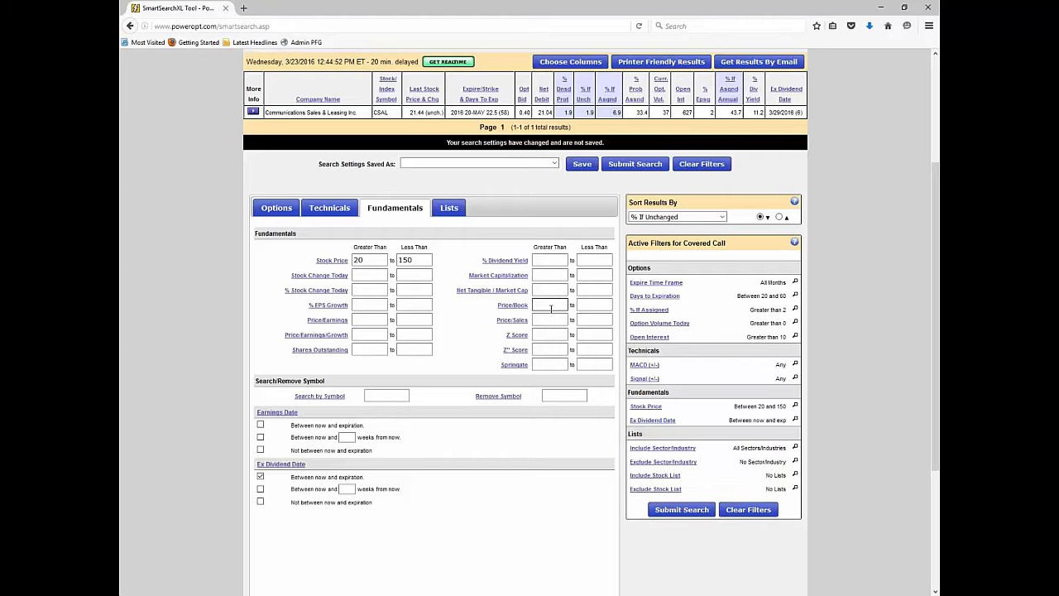
pyautogui.write('5')
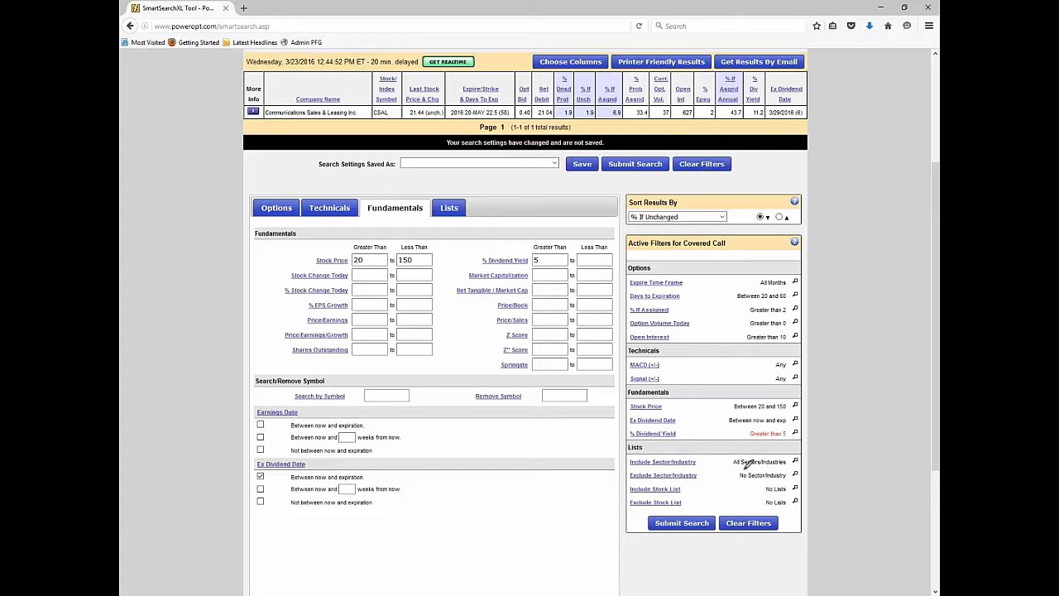
pyautogui.moveTo(792, 414)
pyautogui.mouseDown()
pyautogui.moveTo(662, 405)
pyautogui.moveTo(624, 420)
pyautogui.moveTo(799, 428)
pyautogui.moveTo(743, 412)
pyautogui.mouseUp()
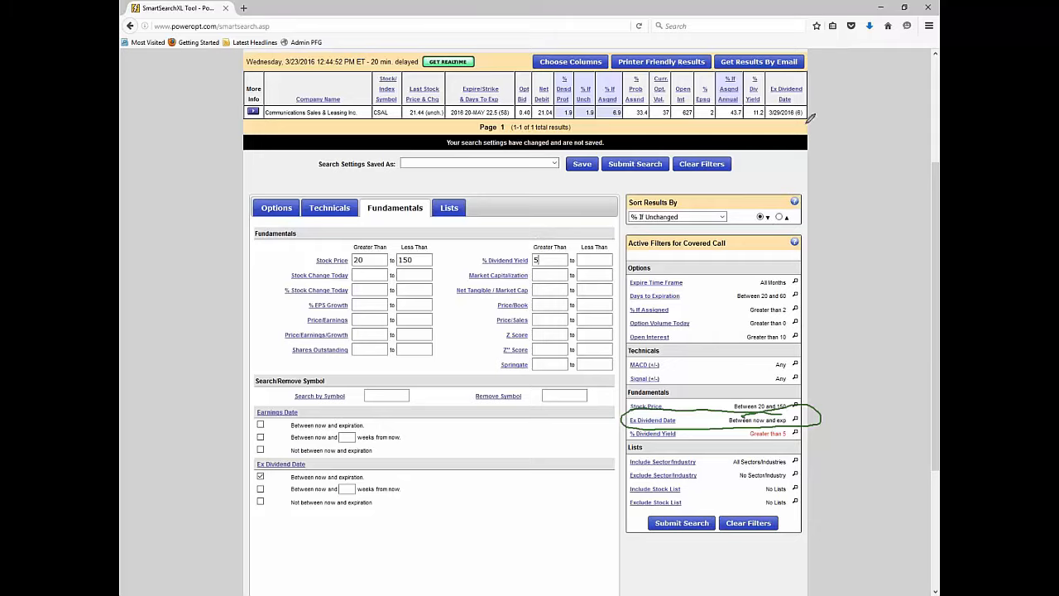
pyautogui.moveTo(818, 101)
pyautogui.mouseDown()
pyautogui.moveTo(822, 111)
pyautogui.moveTo(852, 86)
pyautogui.mouseUp()
pyautogui.moveTo(135, 133)
pyautogui.mouseDown()
pyautogui.moveTo(208, 122)
pyautogui.moveTo(202, 111)
pyautogui.moveTo(203, 145)
pyautogui.mouseUp()
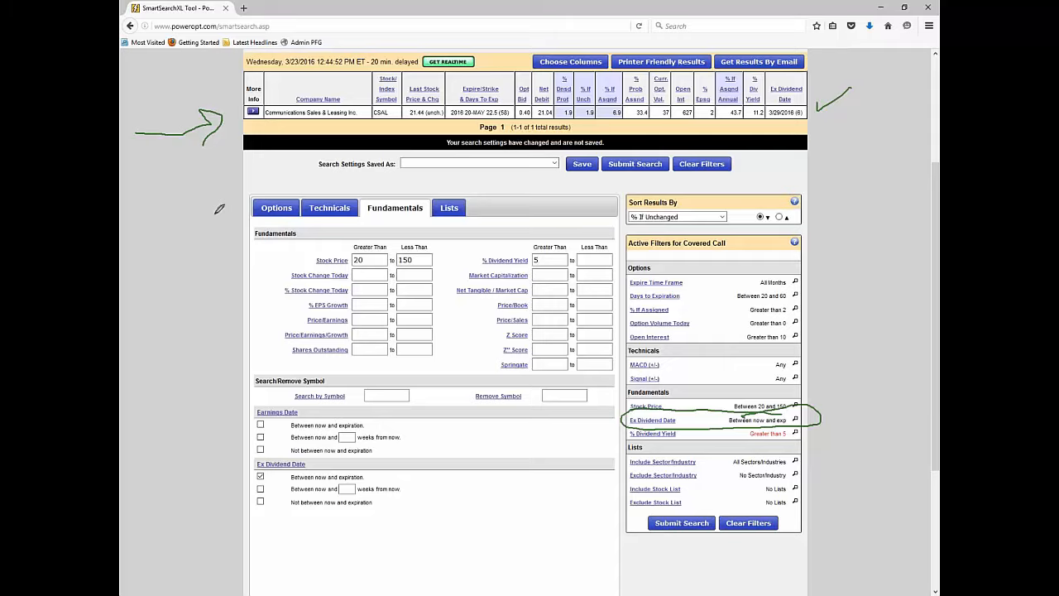
pyautogui.moveTo(587, 259)
pyautogui.mouseDown()
pyautogui.moveTo(549, 260)
pyautogui.moveTo(567, 266)
pyautogui.mouseUp()
pyautogui.press('Escape')
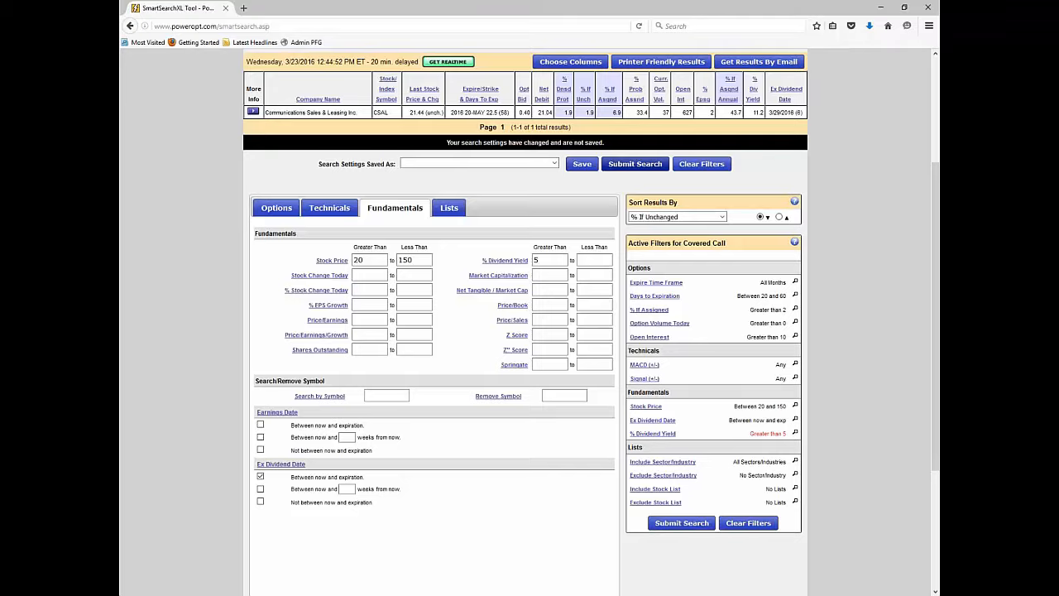
# Submit the search, remove the Ex Dividend Date "Between now and expiration" filter and submit the search again.
pyautogui.click(634, 163)
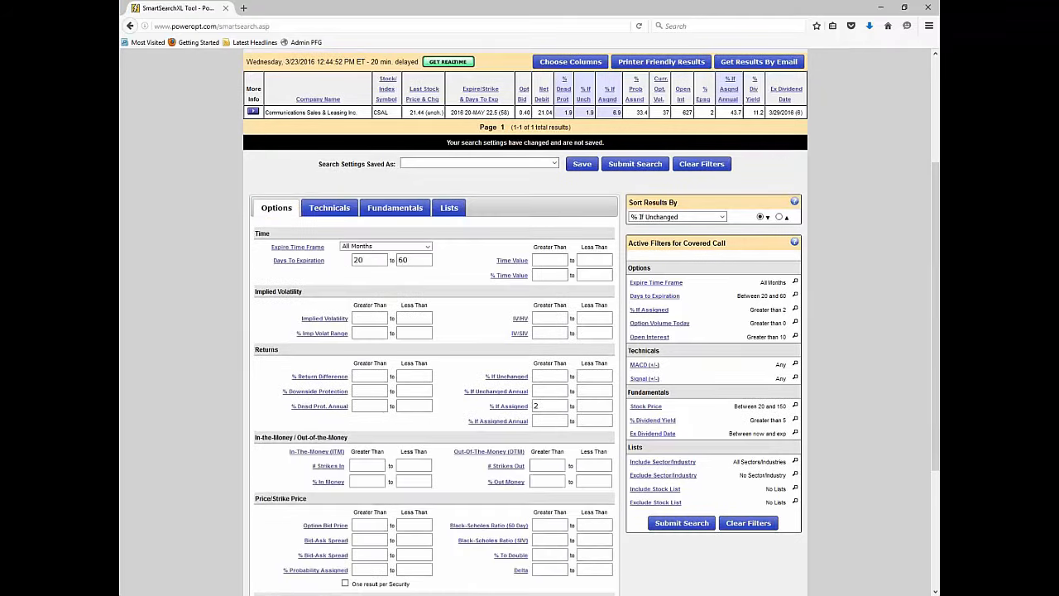
pyautogui.scroll(-3, 430, 331)
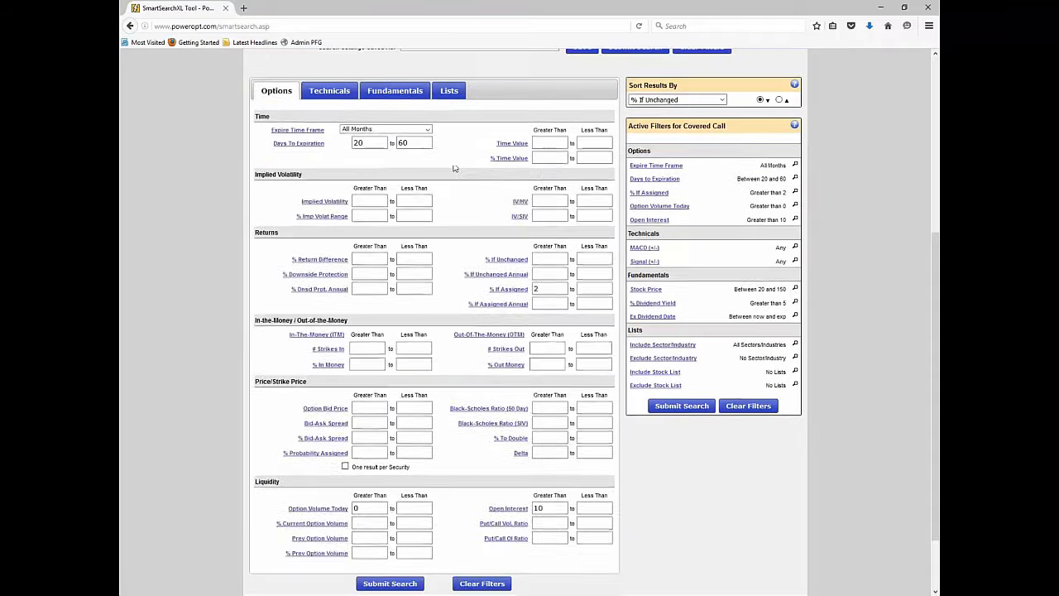
pyautogui.click(394, 91)
pyautogui.click(260, 359)
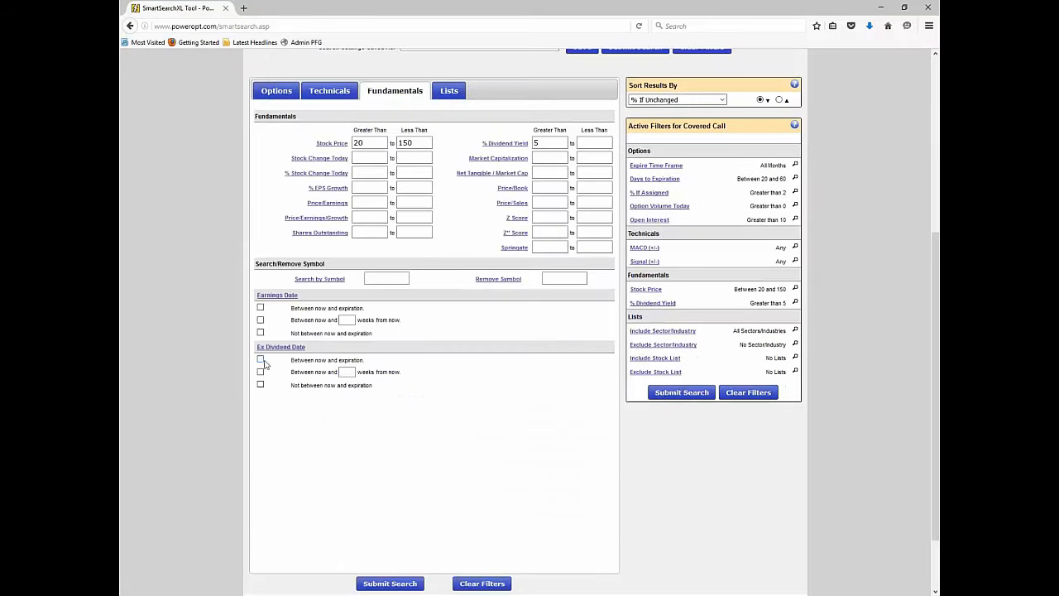
pyautogui.click(682, 393)
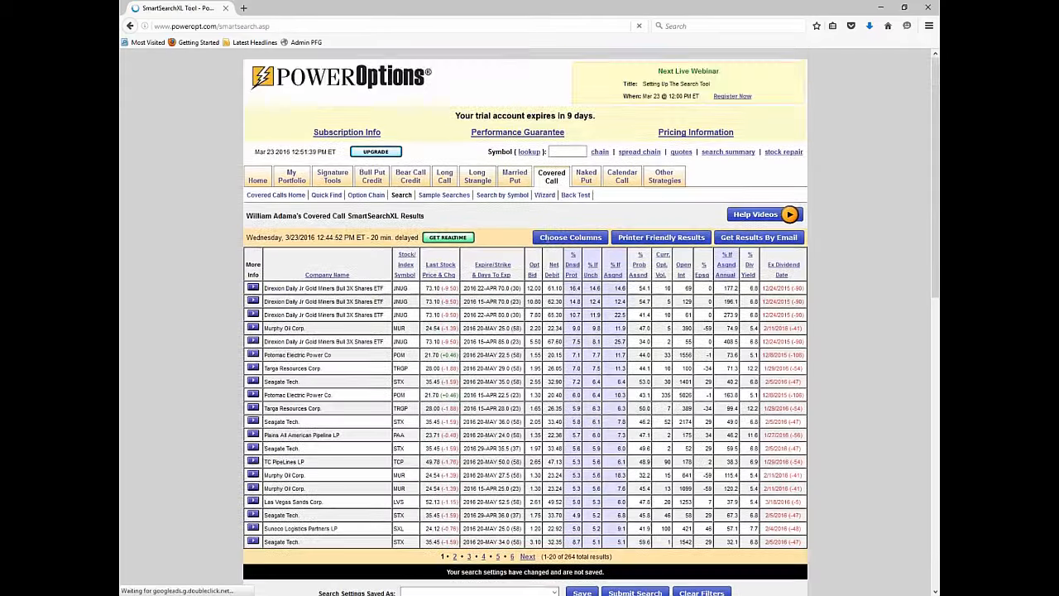
# Exclude the stock list "ETFS to Remove from Standard Searches" from the covered call search and resubmit it.
pyautogui.scroll(-2, 548, 236)
pyautogui.scroll(-3, 579, 386)
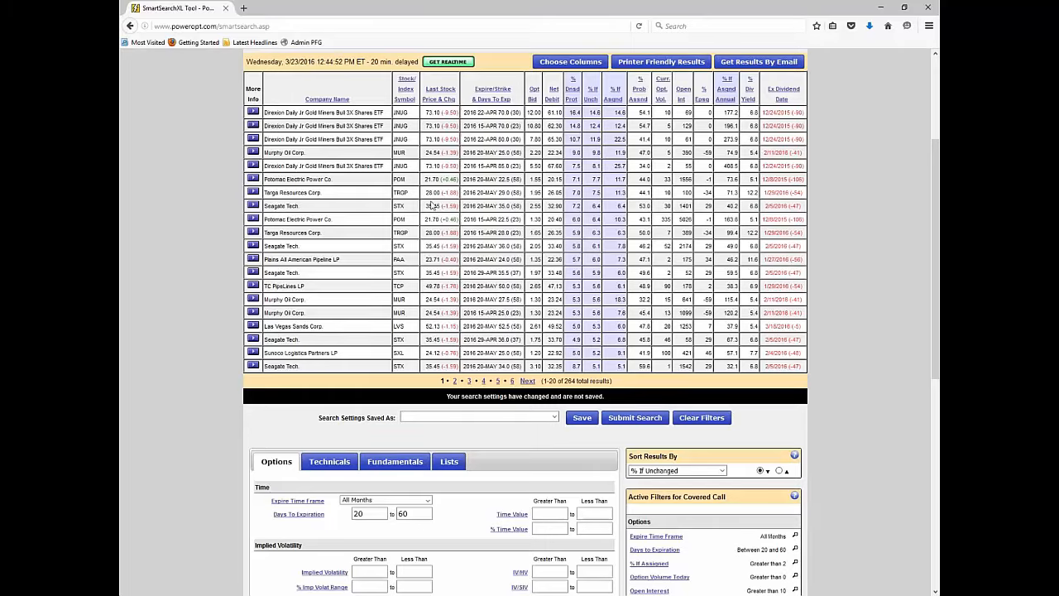
pyautogui.moveTo(335, 166); pyautogui.dragTo(388, 165)
pyautogui.scroll(-3, 446, 348)
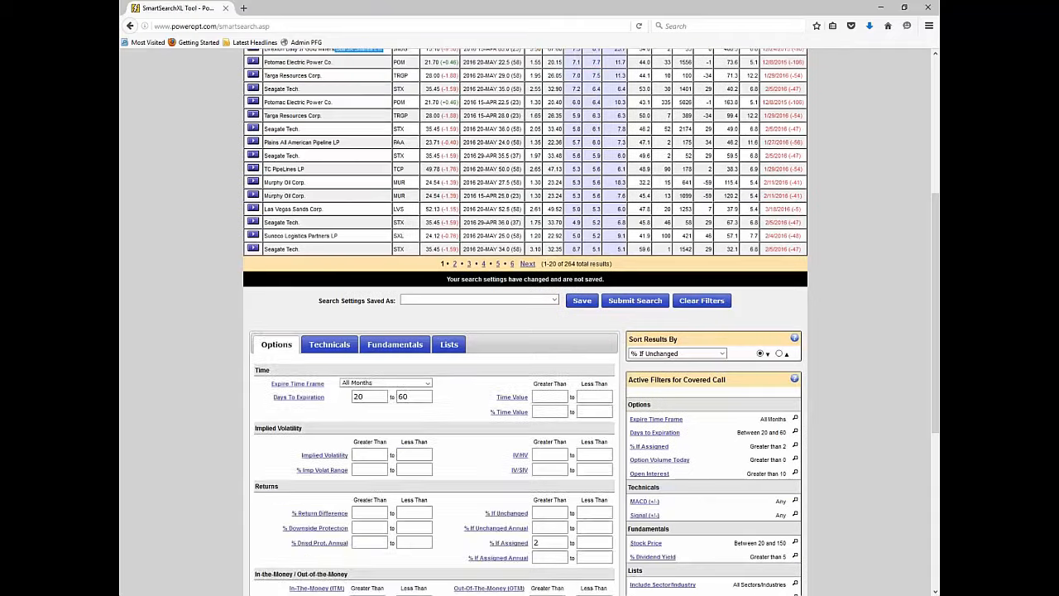
pyautogui.click(449, 344)
pyautogui.click(540, 429)
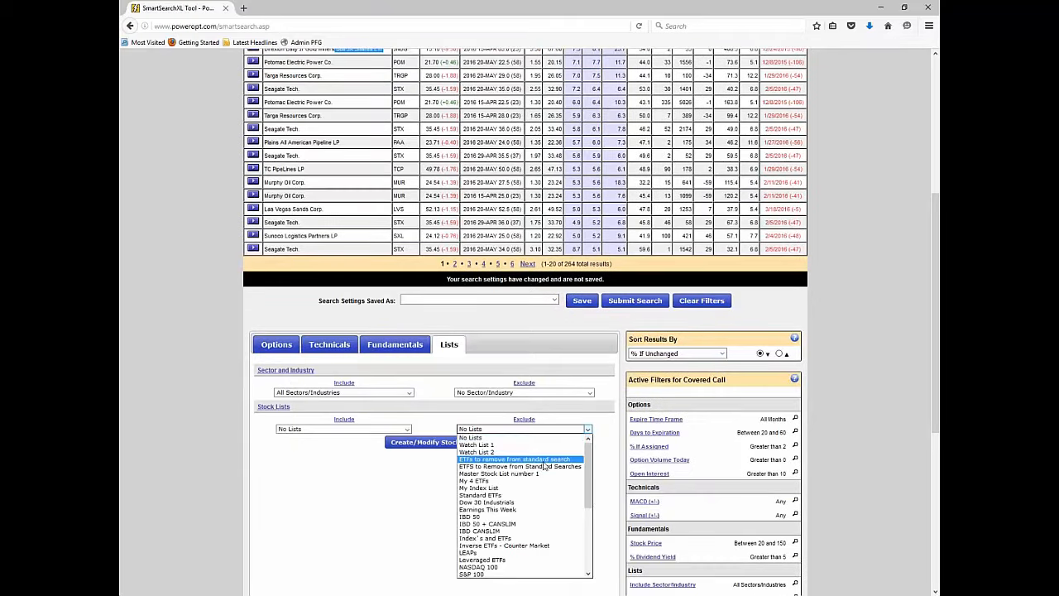
pyautogui.click(544, 467)
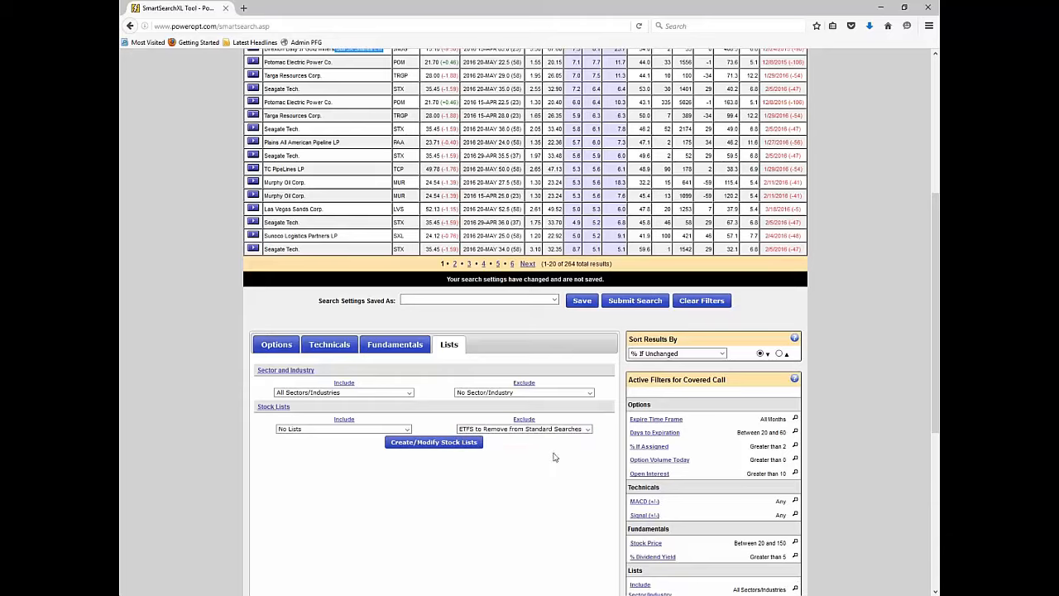
pyautogui.click(634, 300)
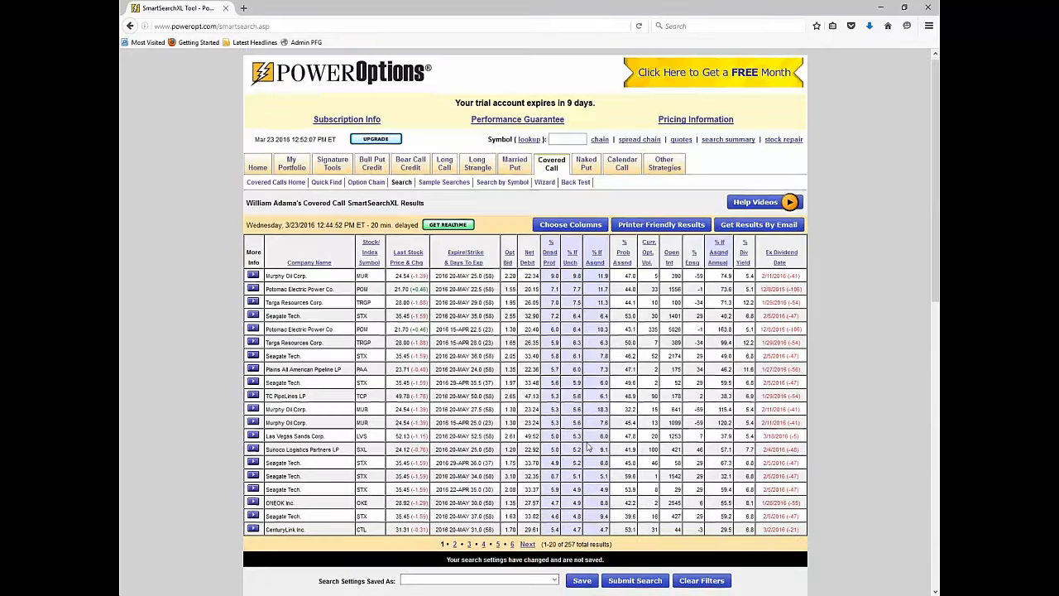
# Raise the % Dividend Yield minimum to 6.5 in the fundamentals filters and resubmit the covered call search.
pyautogui.scroll(-2, 585, 416)
pyautogui.scroll(-1, 586, 417)
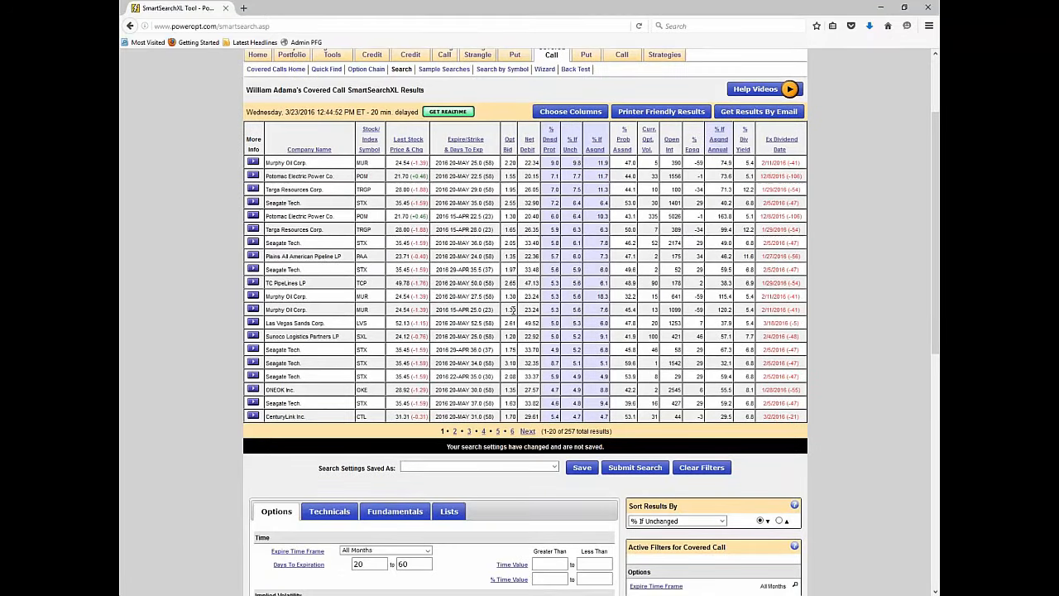
pyautogui.scroll(-6, 513, 310)
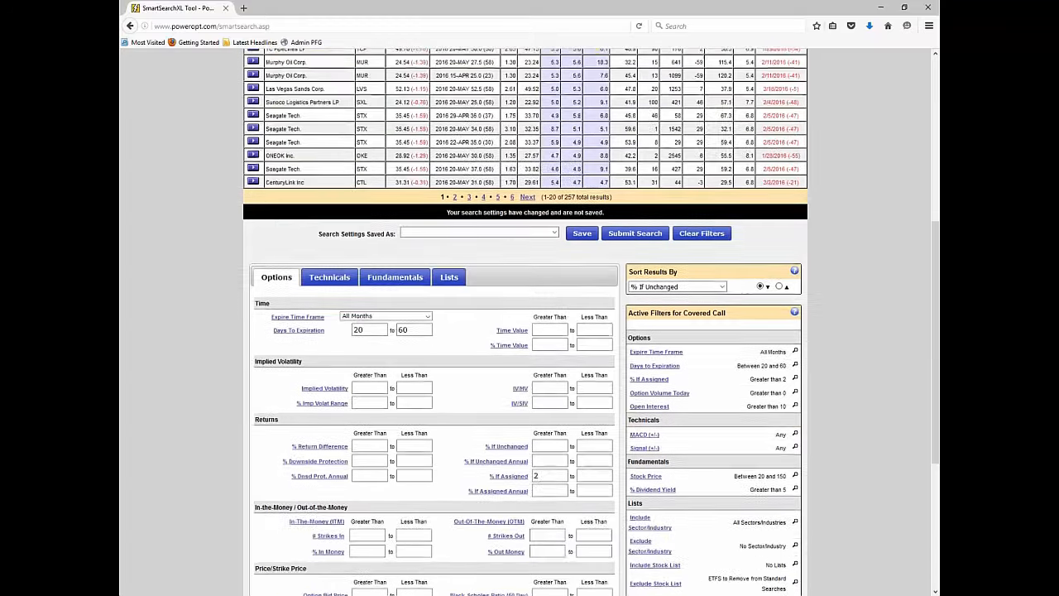
pyautogui.scroll(-1, 502, 302)
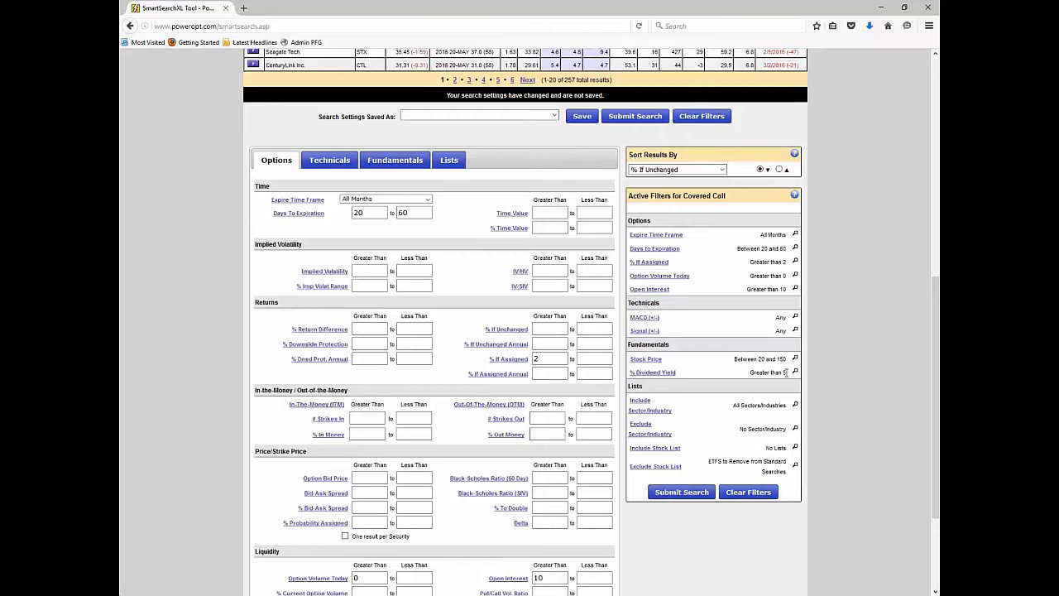
pyautogui.moveTo(788, 372); pyautogui.dragTo(749, 372)
pyautogui.click(395, 159)
pyautogui.click(549, 214)
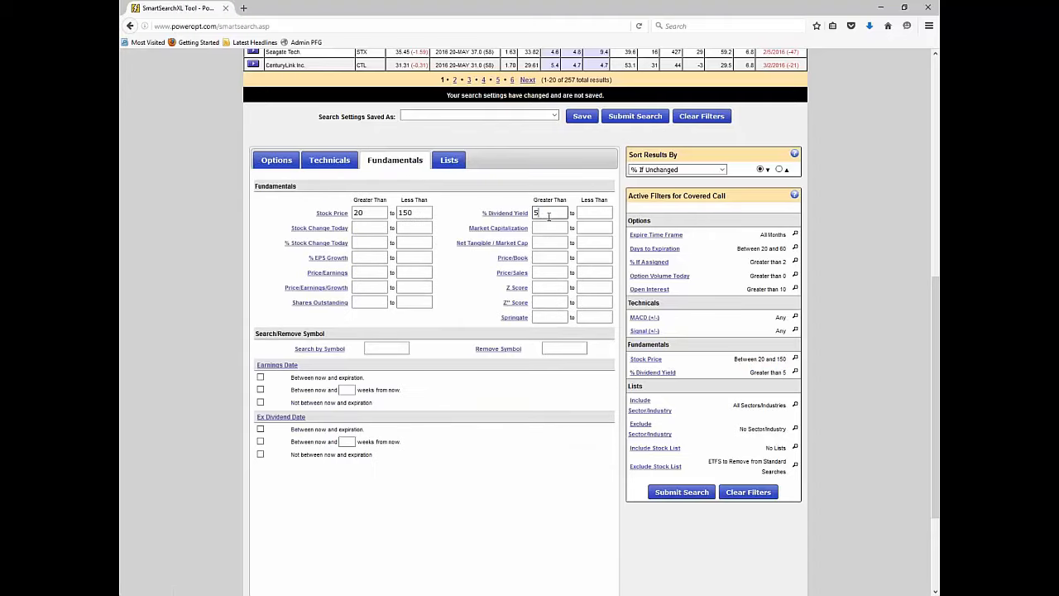
pyautogui.press('BackSpace')
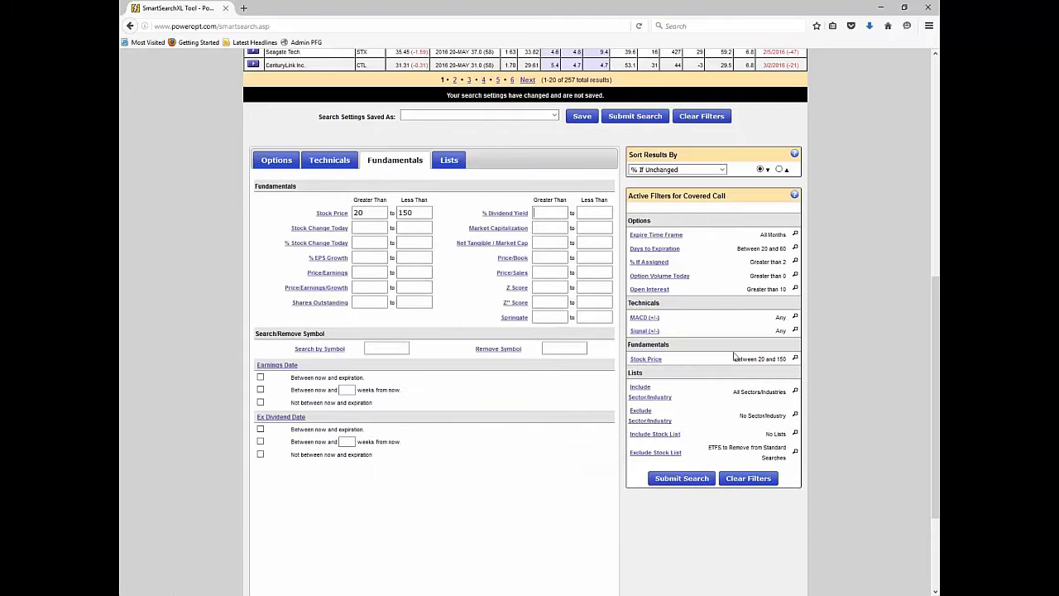
pyautogui.write('6')
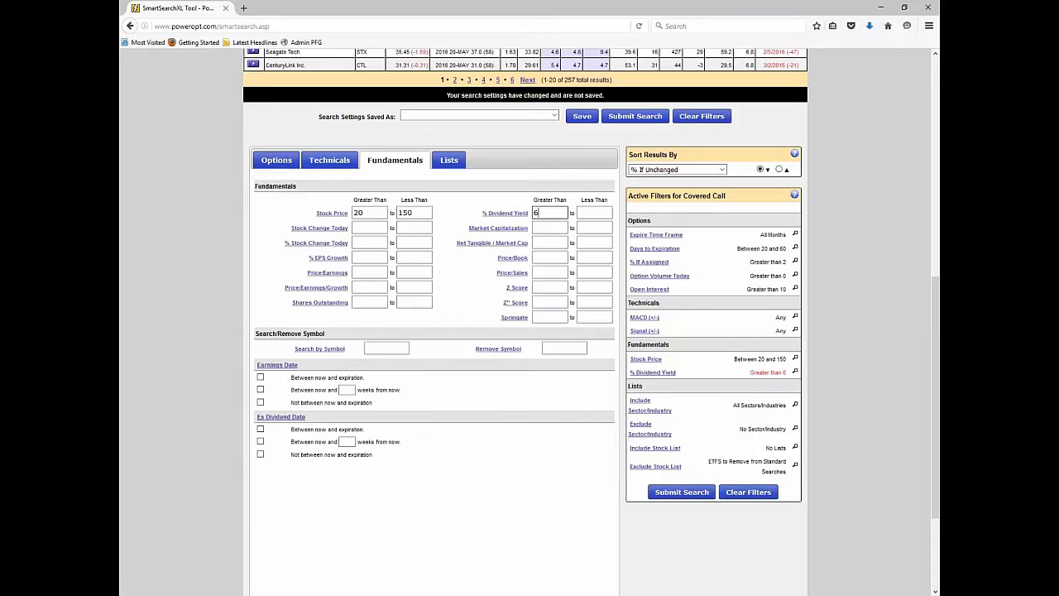
pyautogui.write('.5')
pyautogui.click(682, 491)
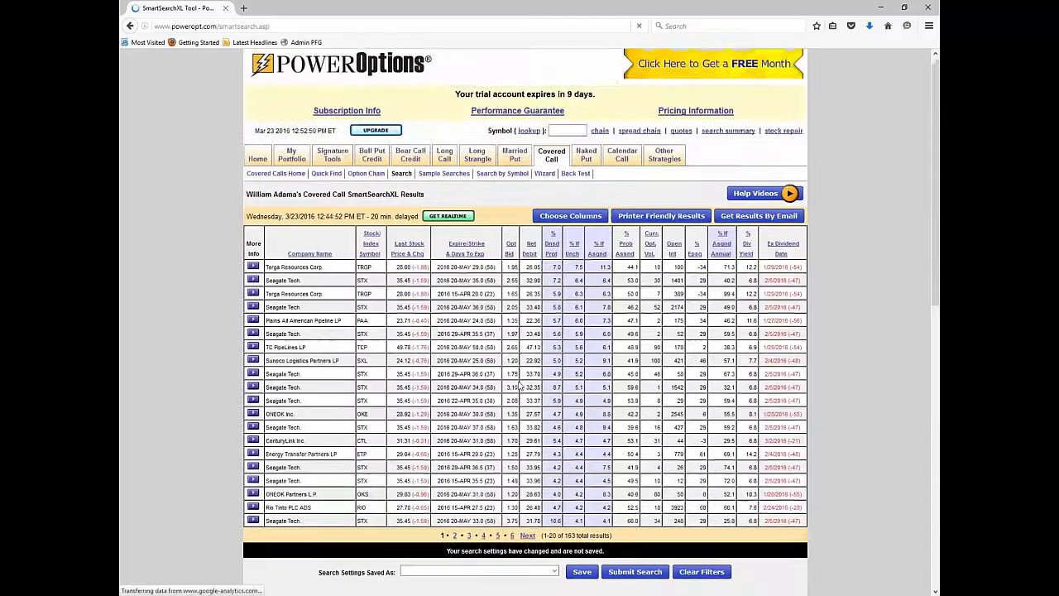
# Add a Simple Moving Average filter requiring Stock Price > SMA50 to the technical criteria.
pyautogui.scroll(-3, 554, 413)
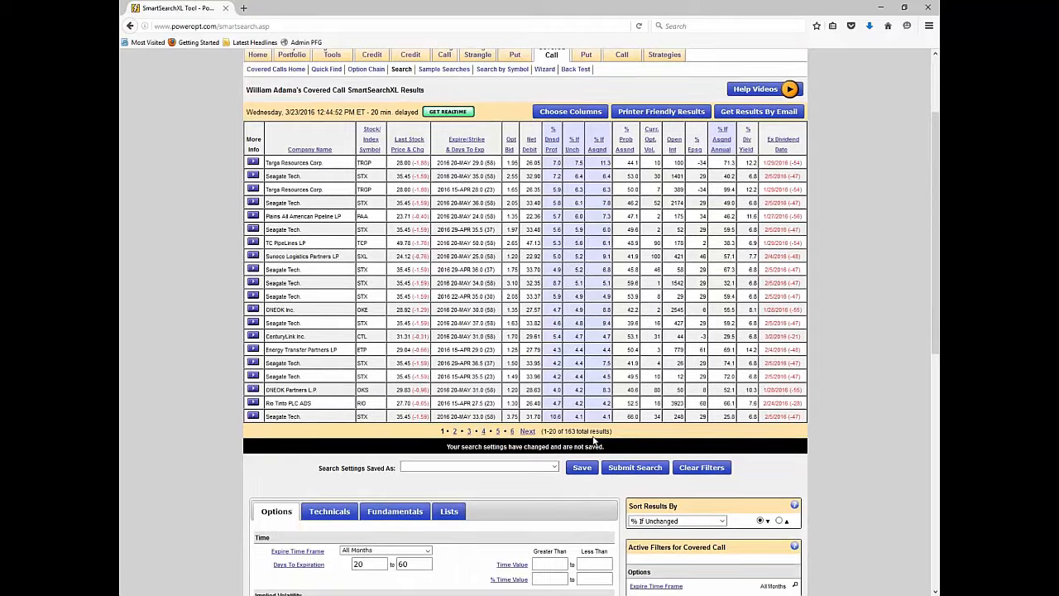
pyautogui.scroll(-5, 594, 441)
pyautogui.scroll(-3, 573, 446)
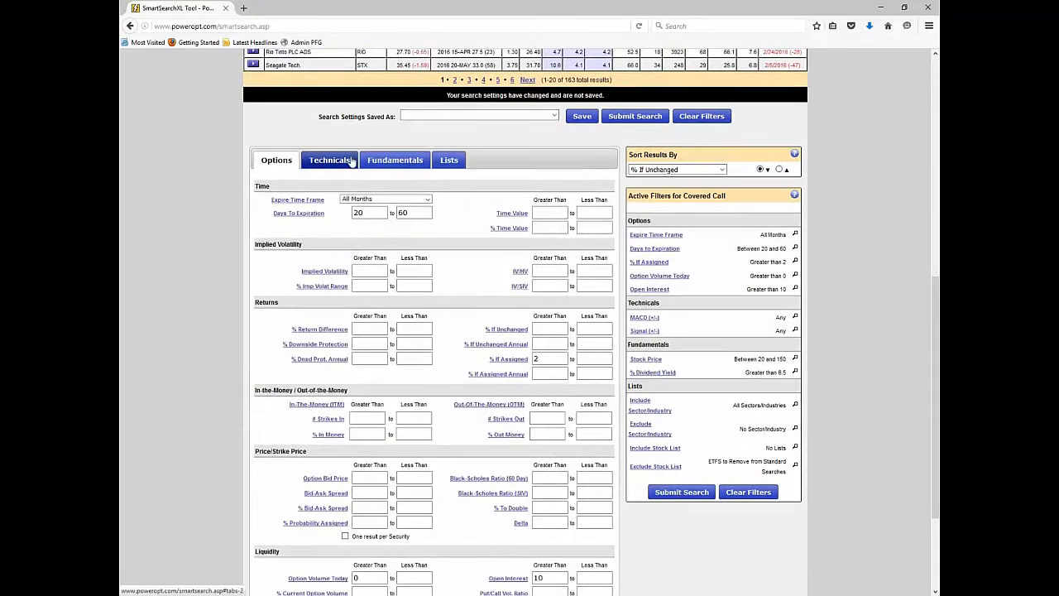
pyautogui.click(397, 163)
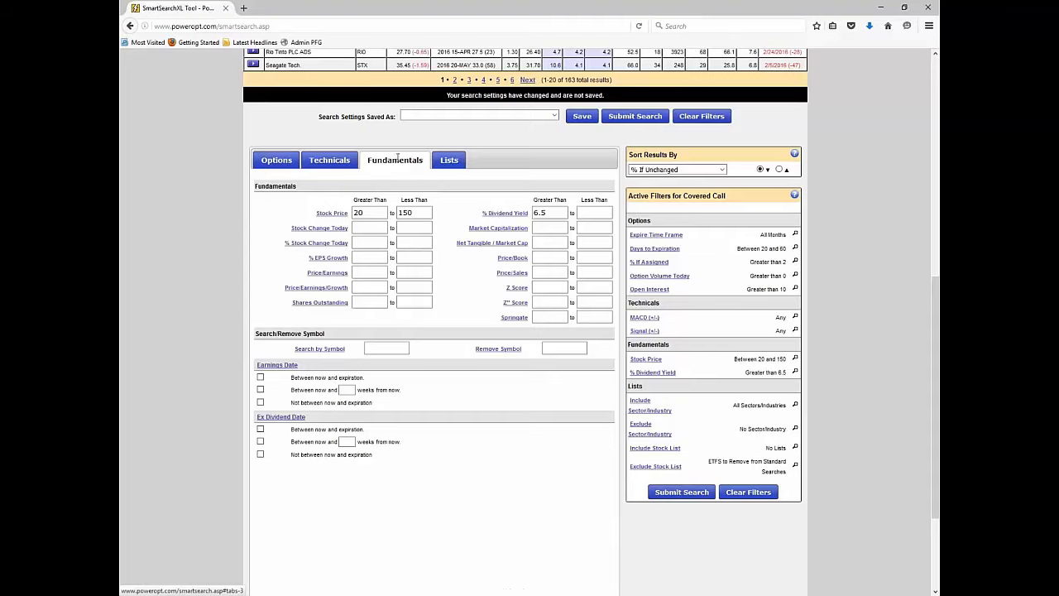
pyautogui.click(330, 161)
pyautogui.click(417, 363)
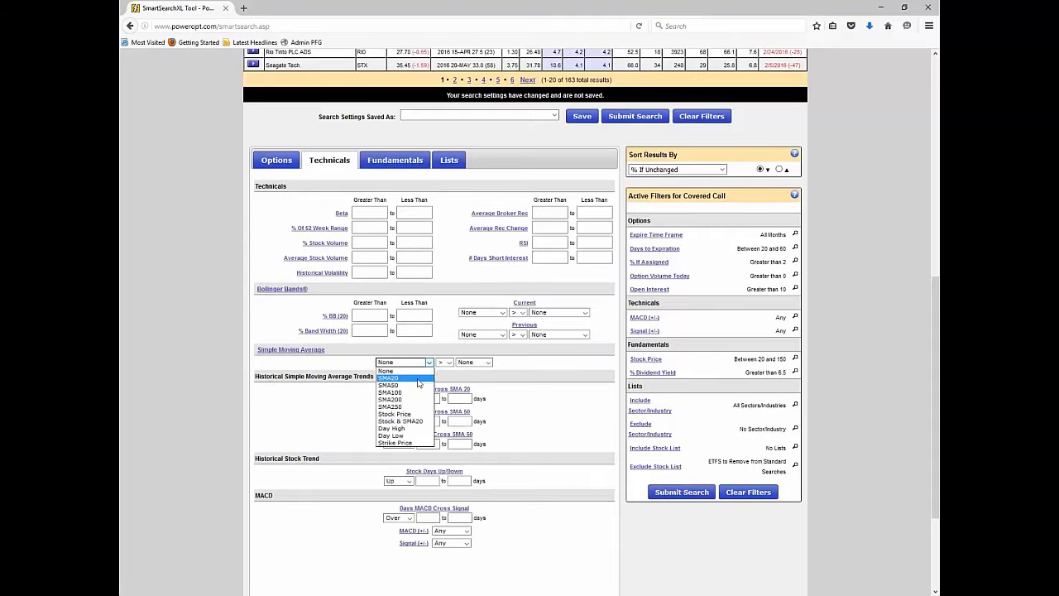
pyautogui.click(416, 415)
pyautogui.click(473, 362)
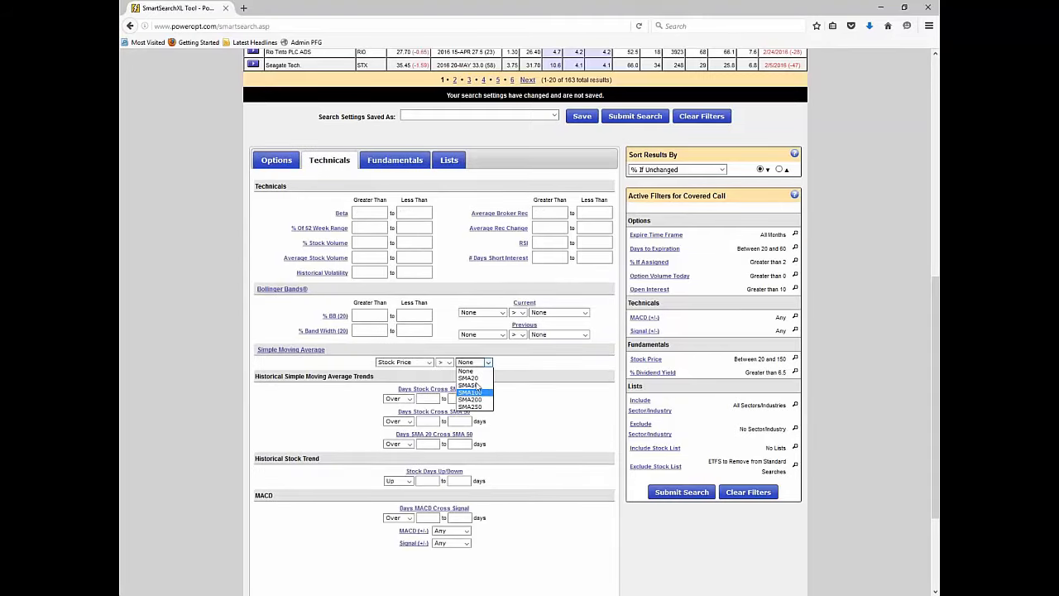
pyautogui.click(476, 386)
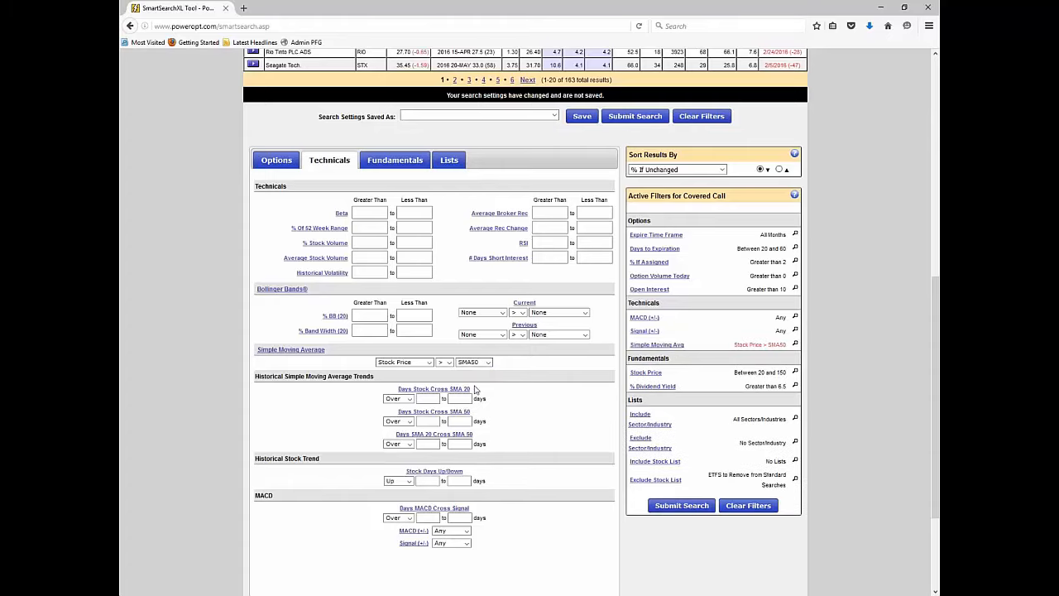
# Require Average Stock Volume greater than 750 and resubmit the covered call search.
pyautogui.click(381, 257)
pyautogui.write('750')
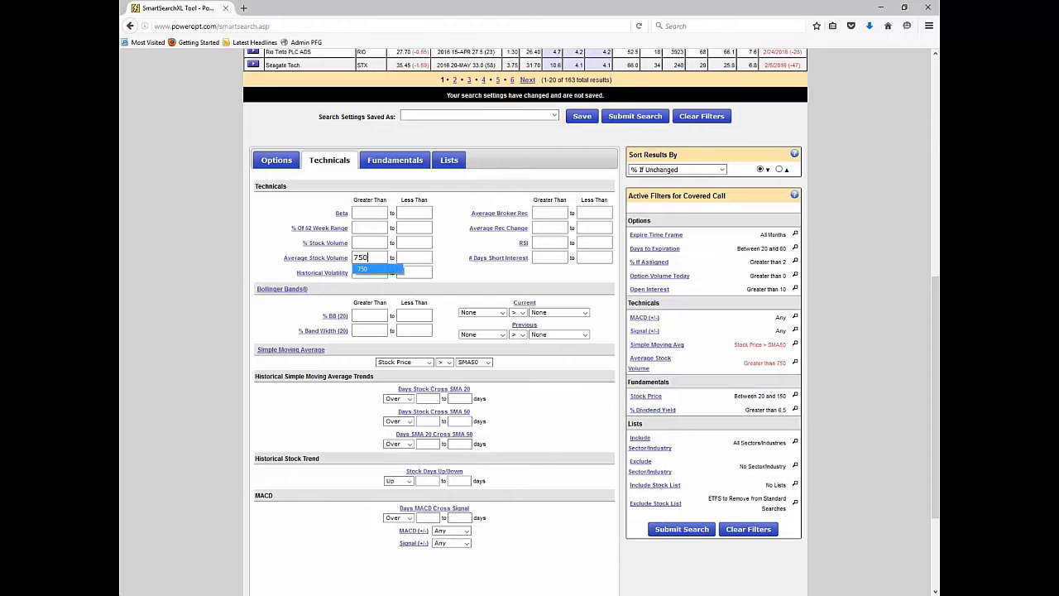
pyautogui.click(672, 530)
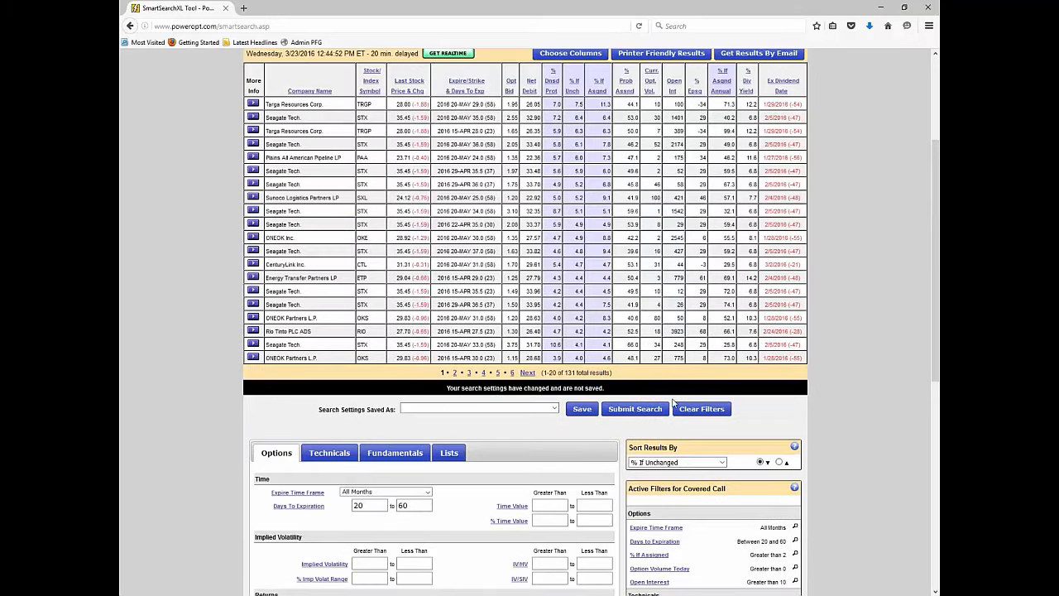
pyautogui.scroll(-5, 673, 403)
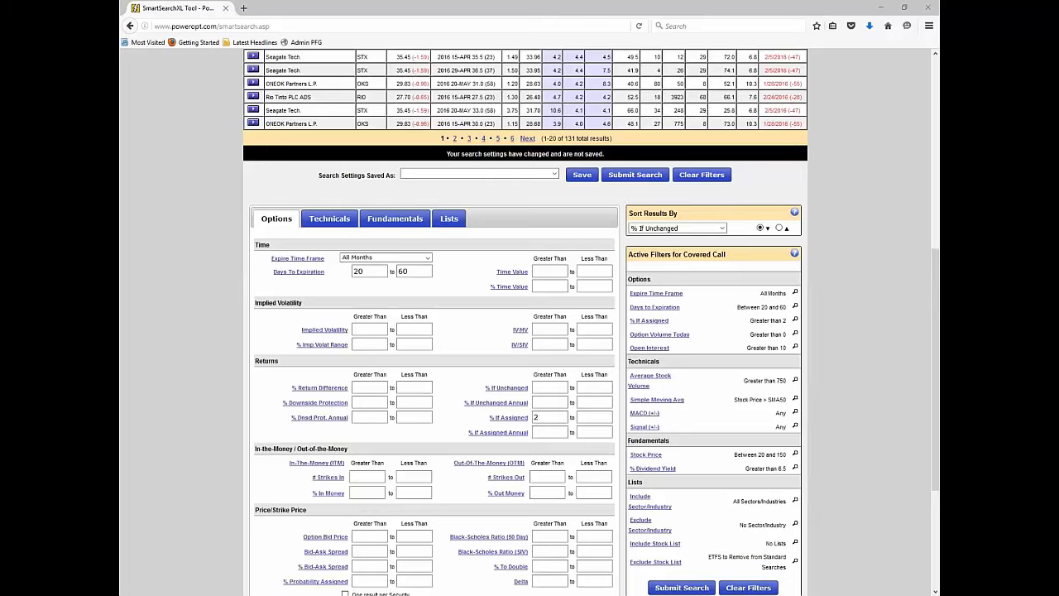
pyautogui.scroll(1, 591, 321)
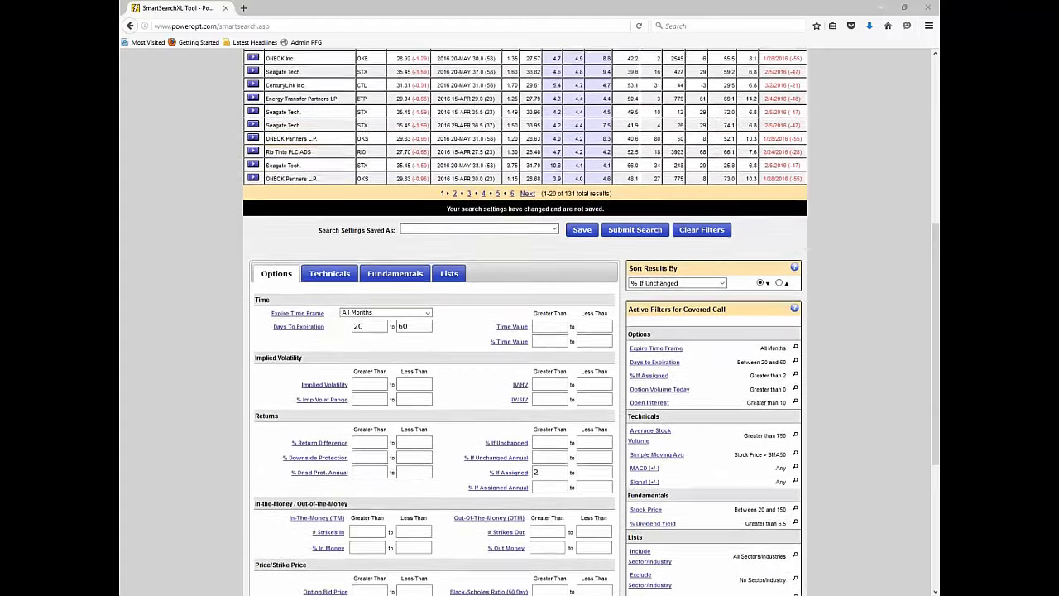
pyautogui.scroll(-3, 591, 321)
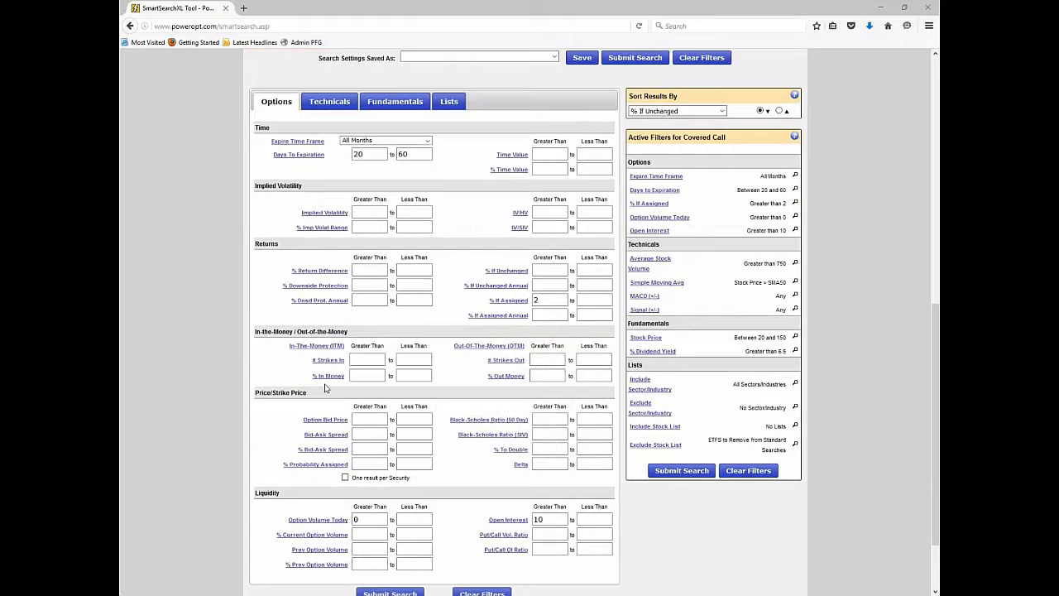
pyautogui.scroll(-1, 325, 388)
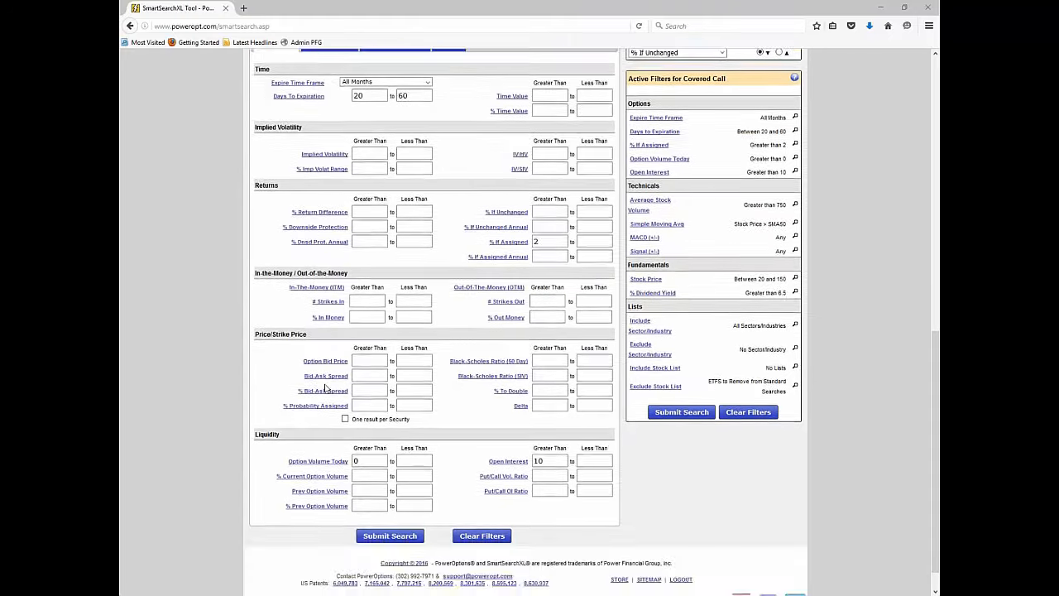
# Save the covered call search as "High Dividend Covered Call" with the description "Div. of at least 6.5%".
pyautogui.scroll(1, 325, 388)
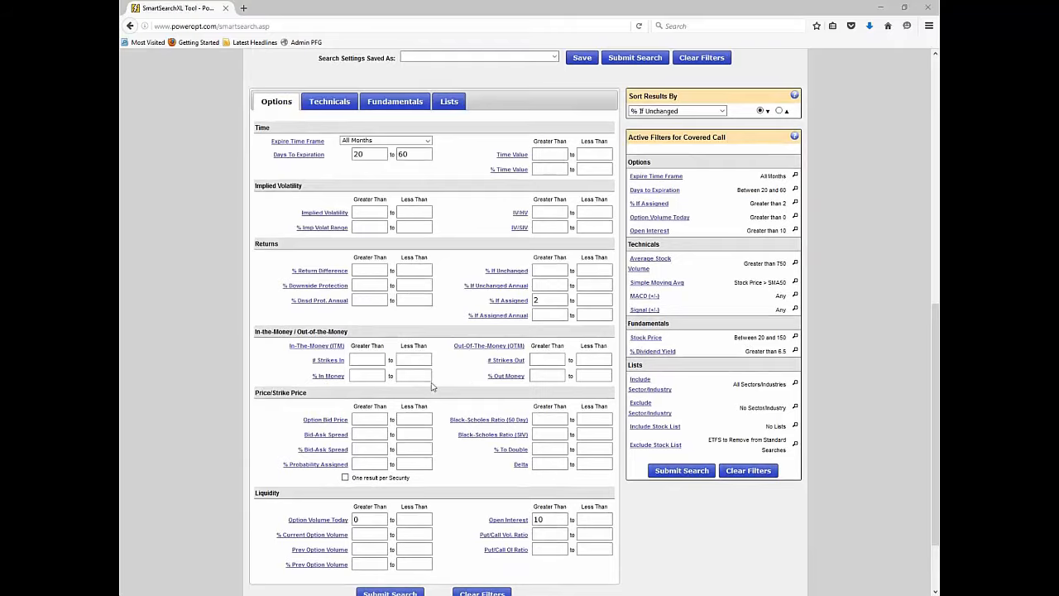
pyautogui.scroll(2, 524, 302)
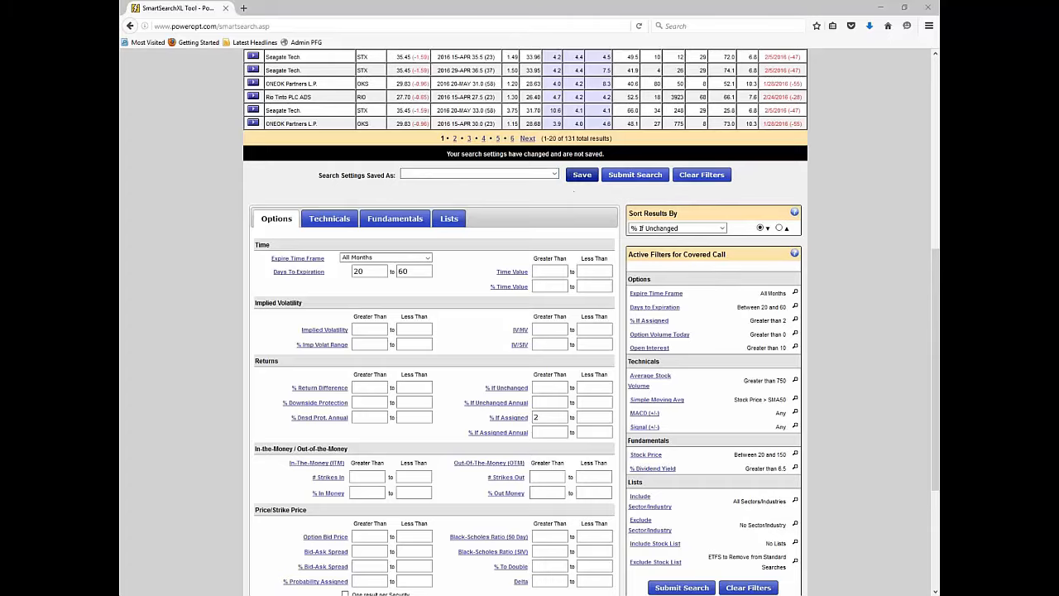
pyautogui.click(581, 175)
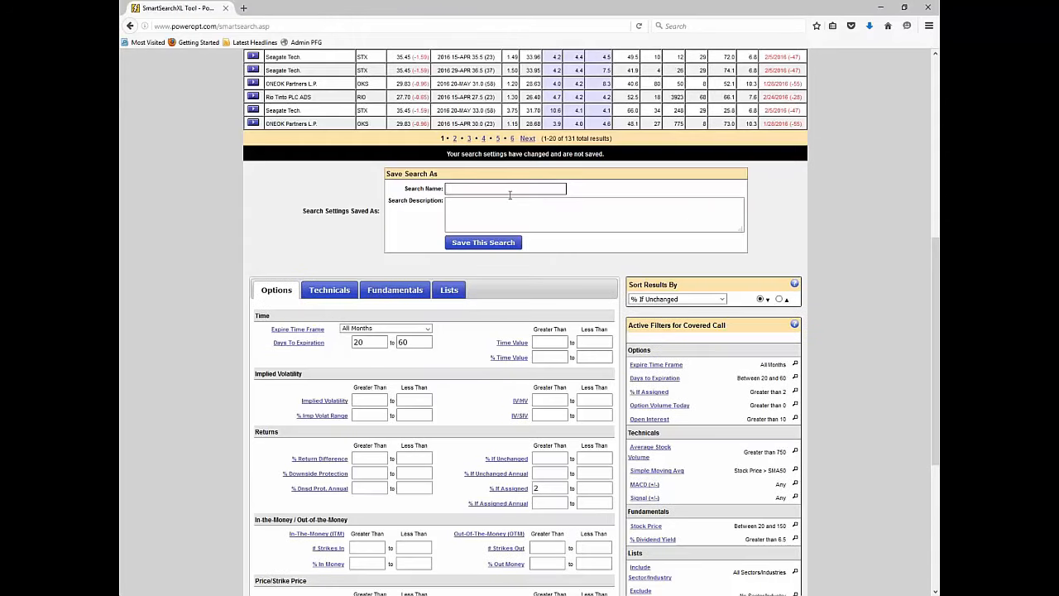
pyautogui.write('High Dividend Covered Call')
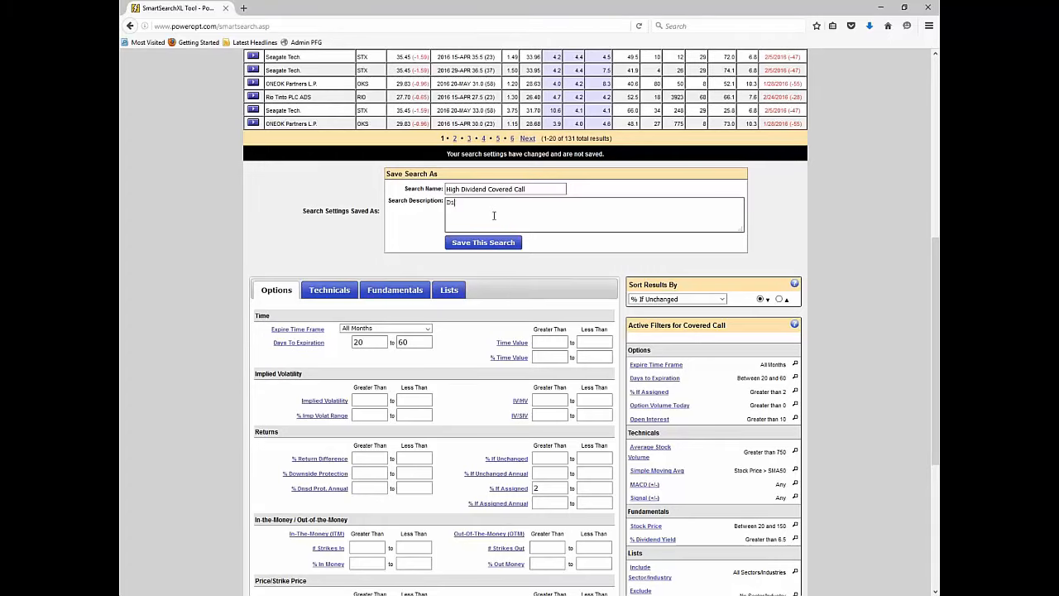
pyautogui.write('iden')
pyautogui.press('BackSpace')
pyautogui.press('BackSpace')
pyautogui.press('BackSpace')
pyautogui.press('BackSpace')
pyautogui.press('BackSpace')
pyautogui.press('BackSpace')
pyautogui.write('v. of at least 6.5%')
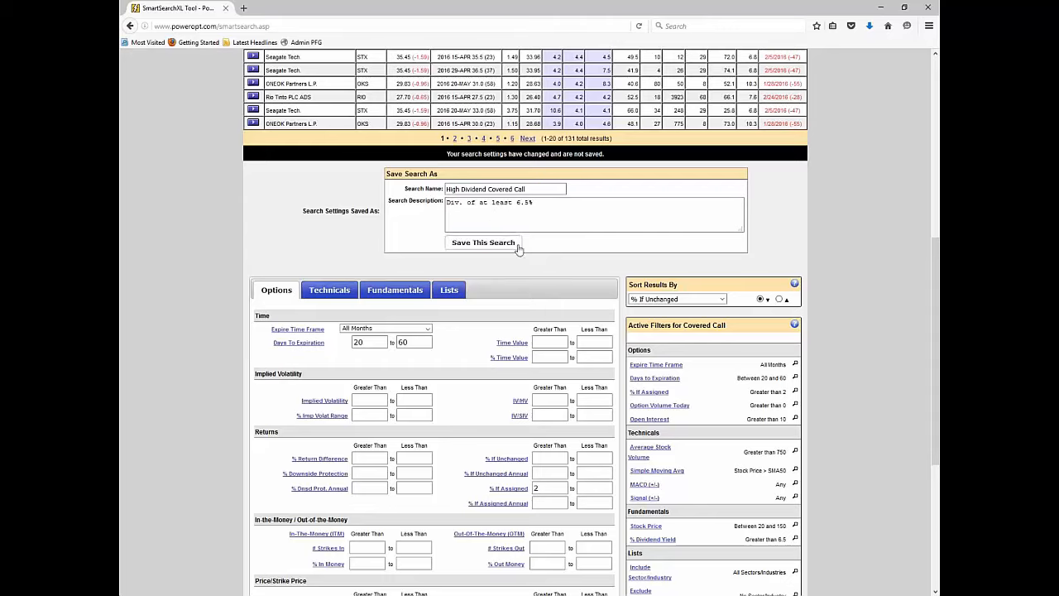
pyautogui.click(484, 242)
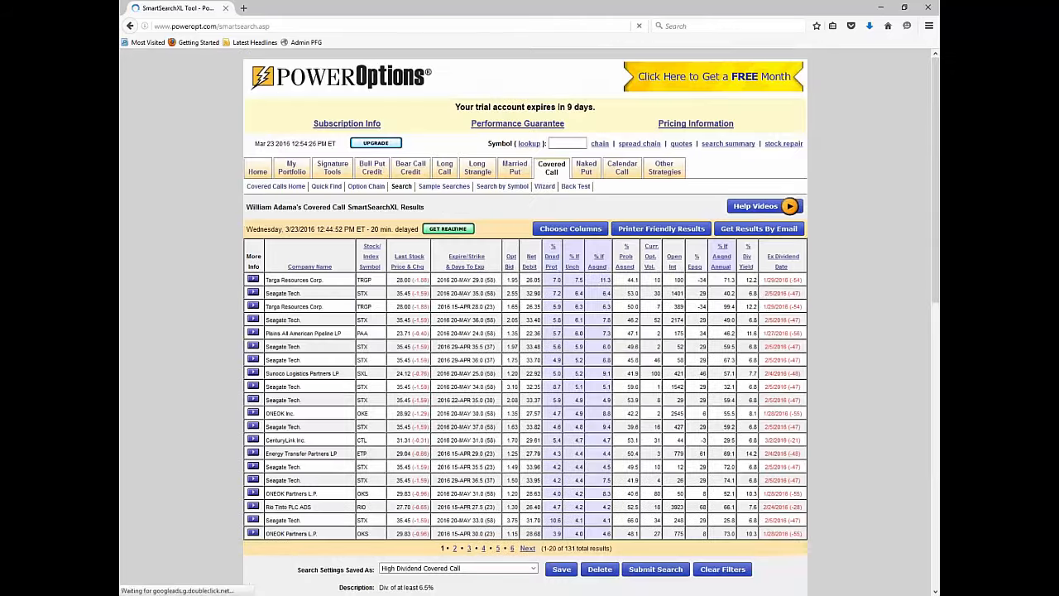
# Save a copy of the search under the name "Edited High Div. covered call".
pyautogui.scroll(-4, 544, 385)
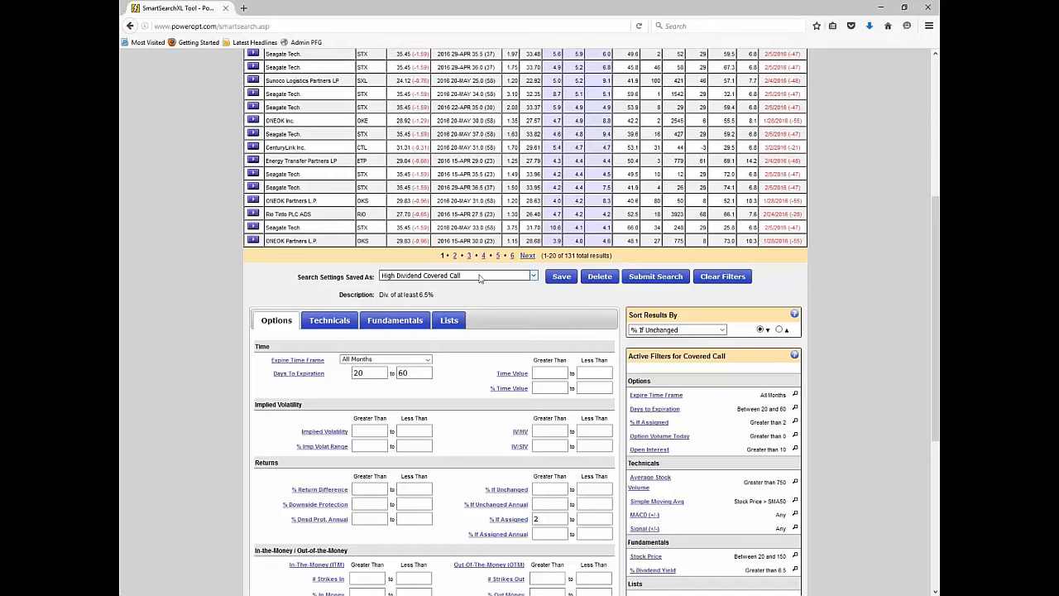
pyautogui.click(560, 282)
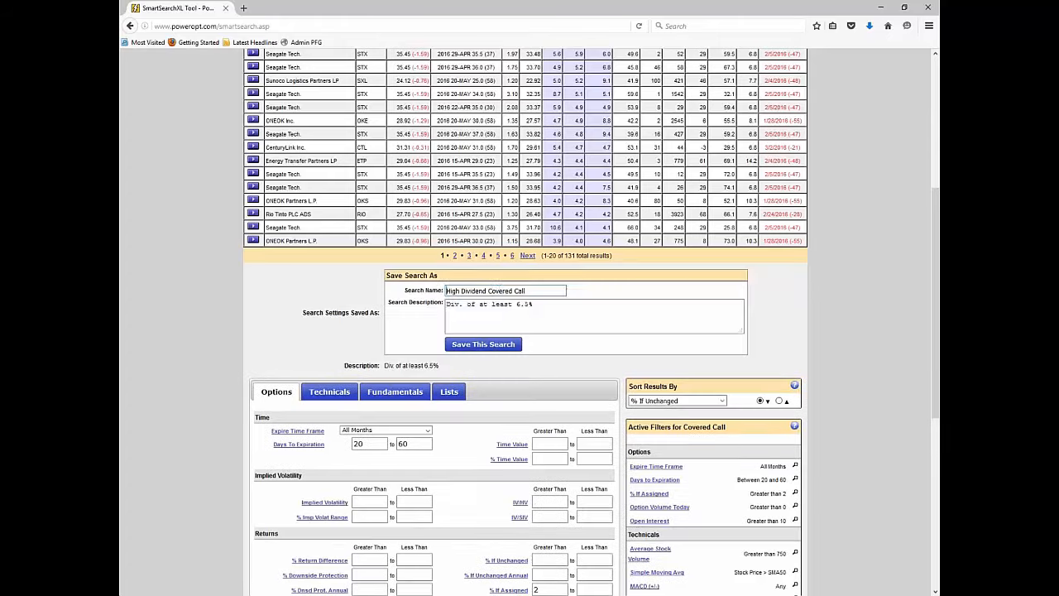
pyautogui.moveTo(530, 290); pyautogui.dragTo(416, 285)
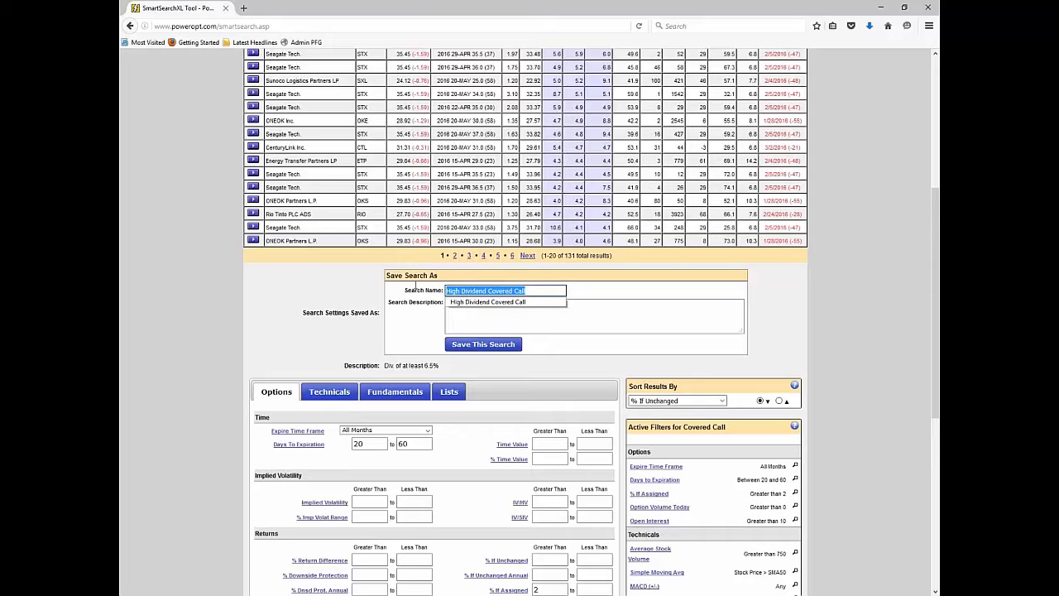
pyautogui.press('BackSpace')
pyautogui.write('Edited ')
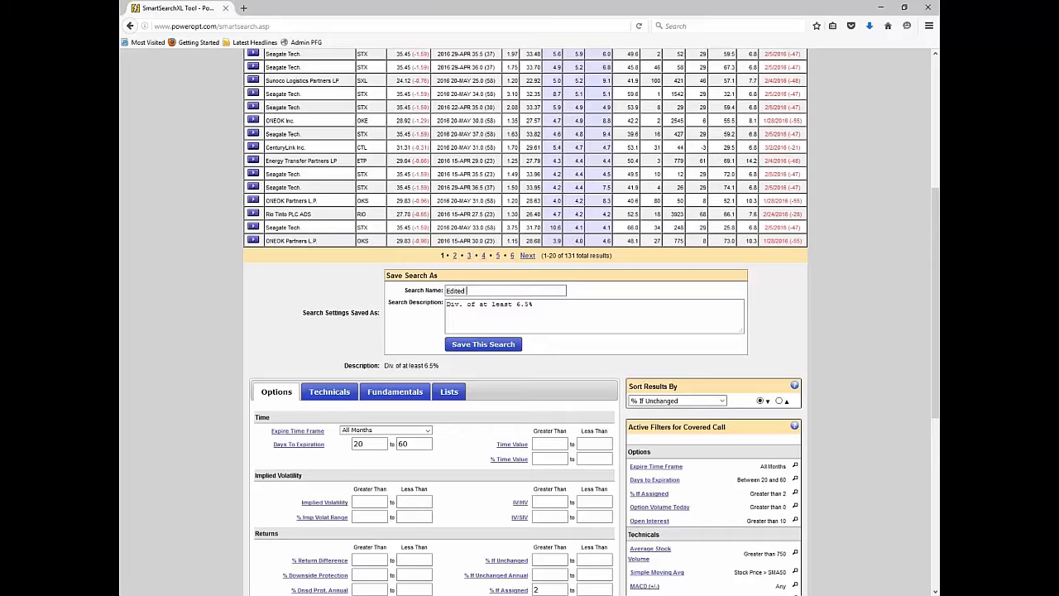
pyautogui.write('High Div. c')
pyautogui.write('ov')
pyautogui.write('vered call')
pyautogui.click(499, 346)
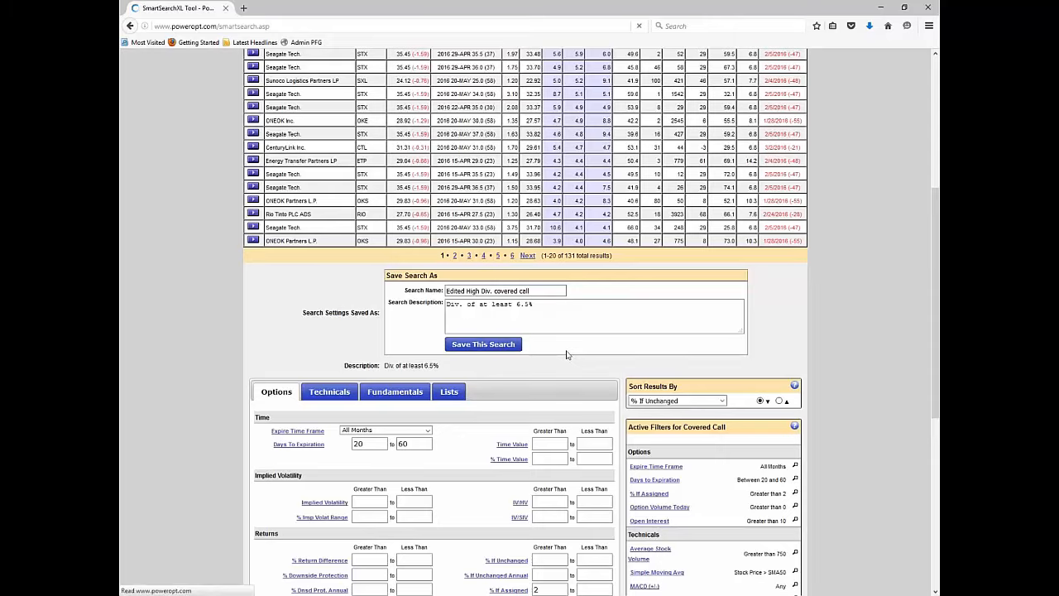
# Load the saved search "Rename with no change" and delete it.
pyautogui.scroll(-4, 567, 354)
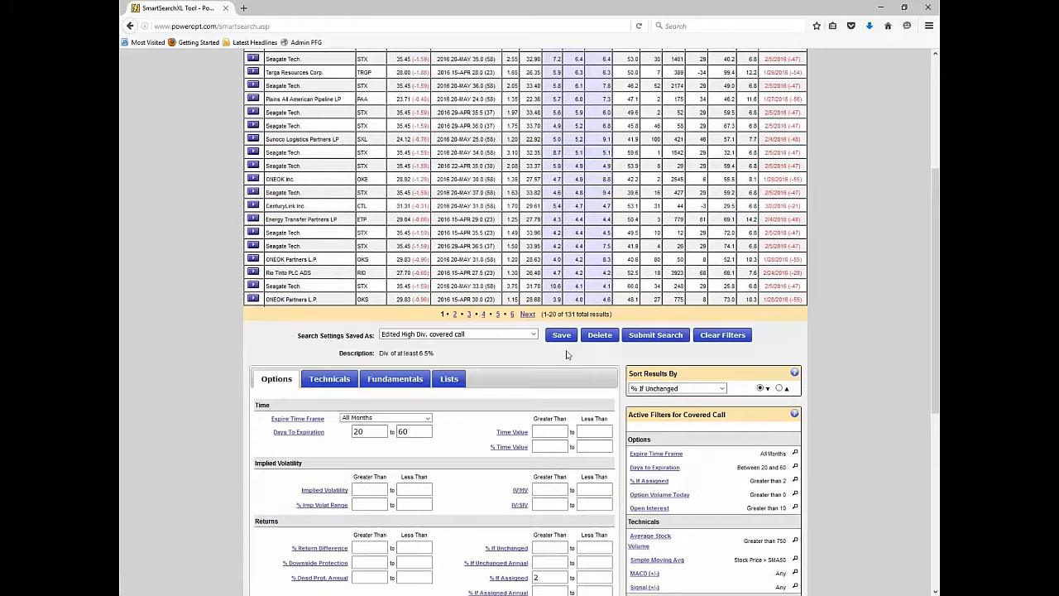
pyautogui.click(516, 334)
pyautogui.scroll(-2, 519, 323)
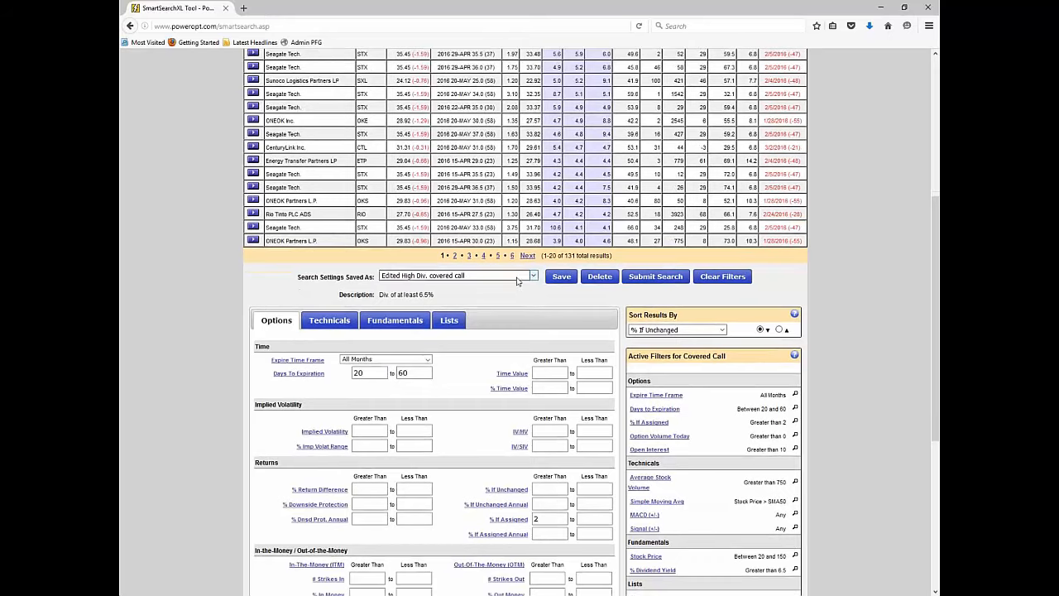
pyautogui.click(514, 276)
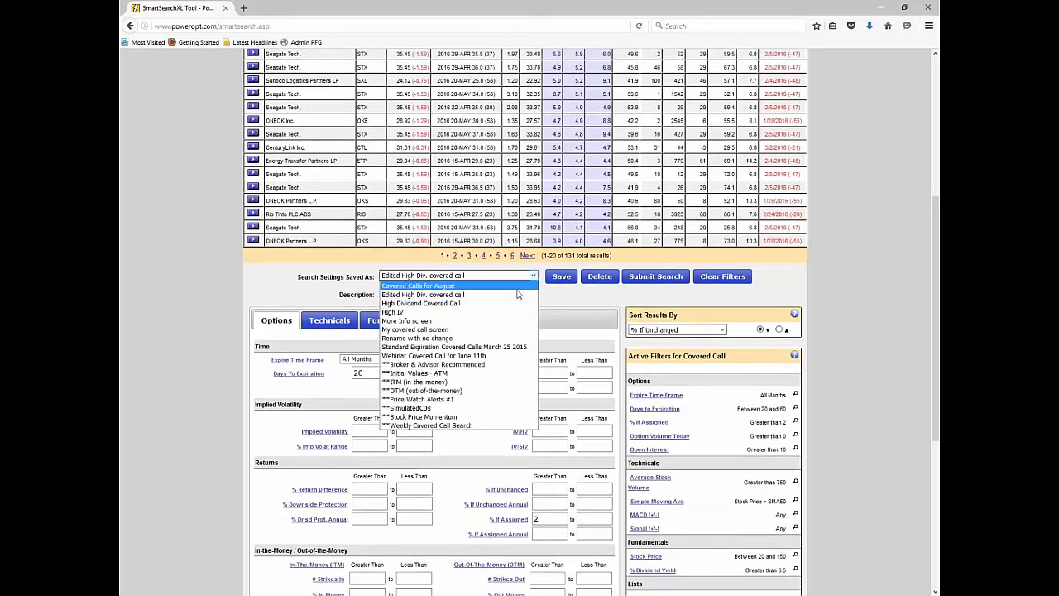
pyautogui.click(502, 339)
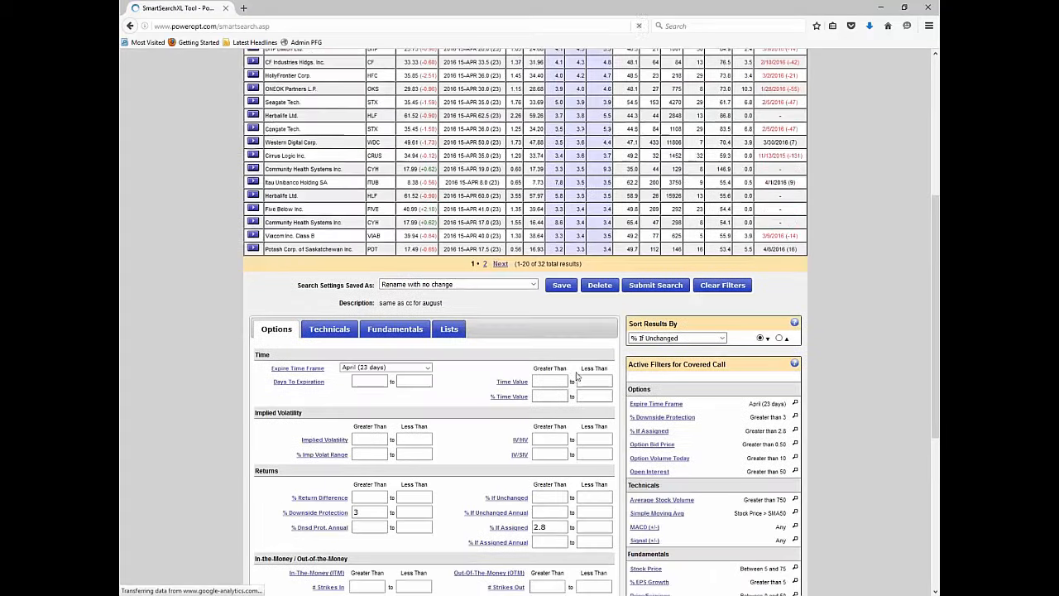
pyautogui.click(606, 289)
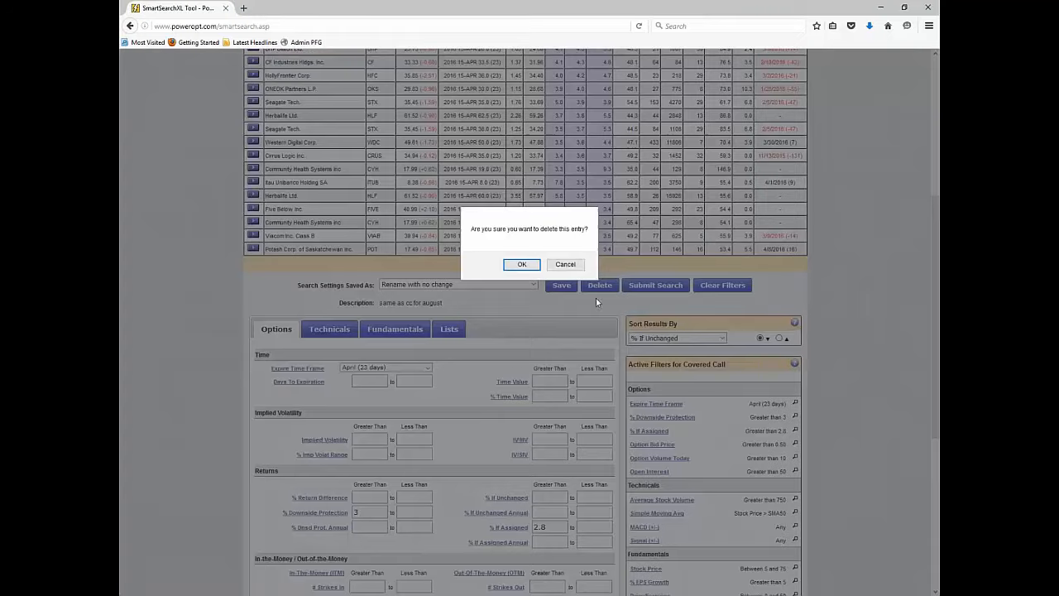
pyautogui.click(519, 265)
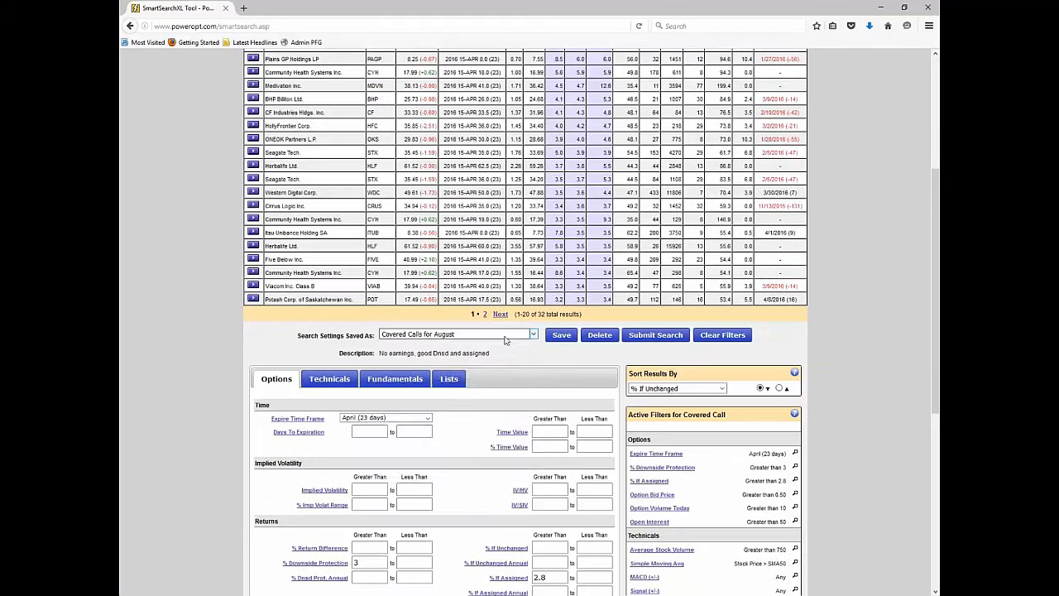
# Load the saved search "Edited High Div. covered call".
pyautogui.click(504, 335)
pyautogui.click(504, 354)
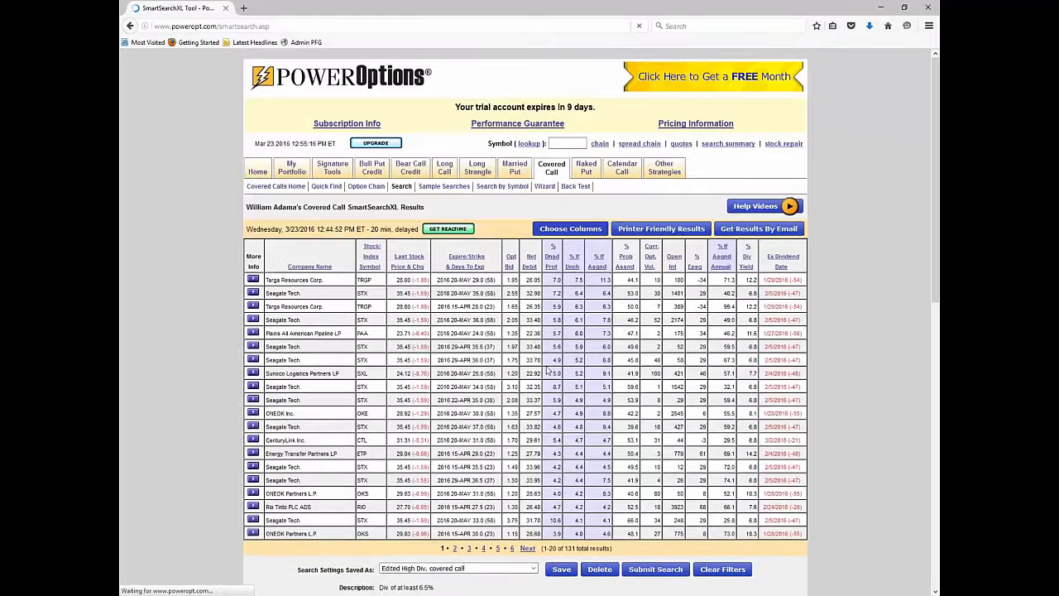
pyautogui.scroll(-3, 547, 369)
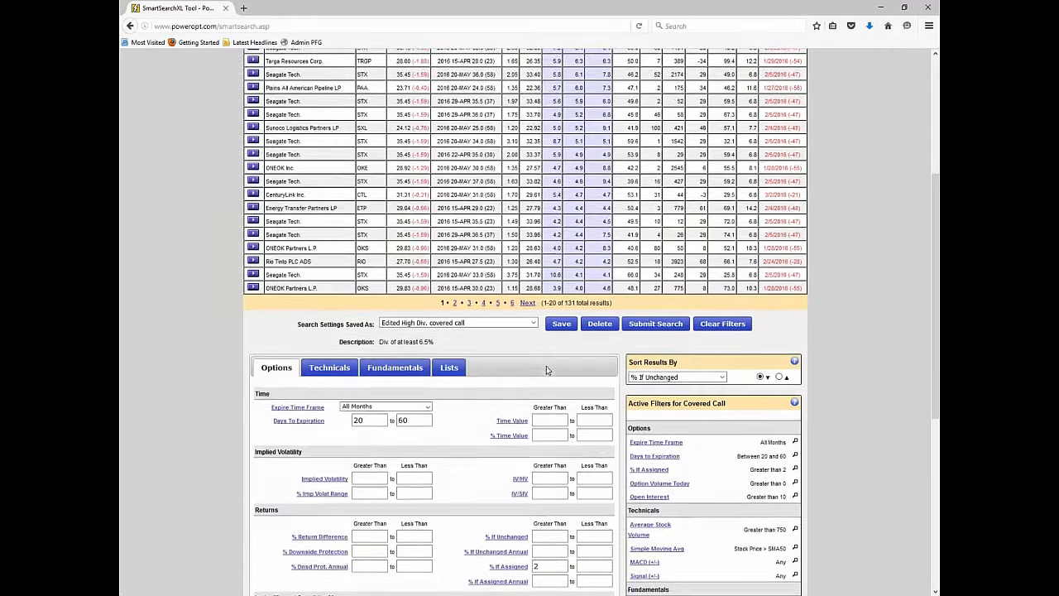
pyautogui.scroll(-1, 551, 318)
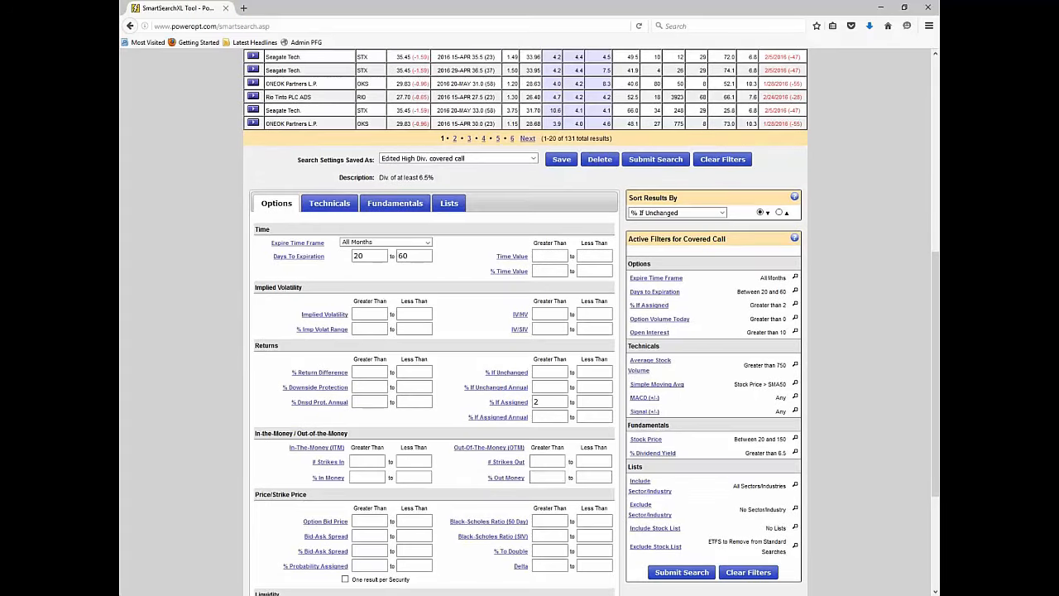
pyautogui.scroll(-1, 506, 330)
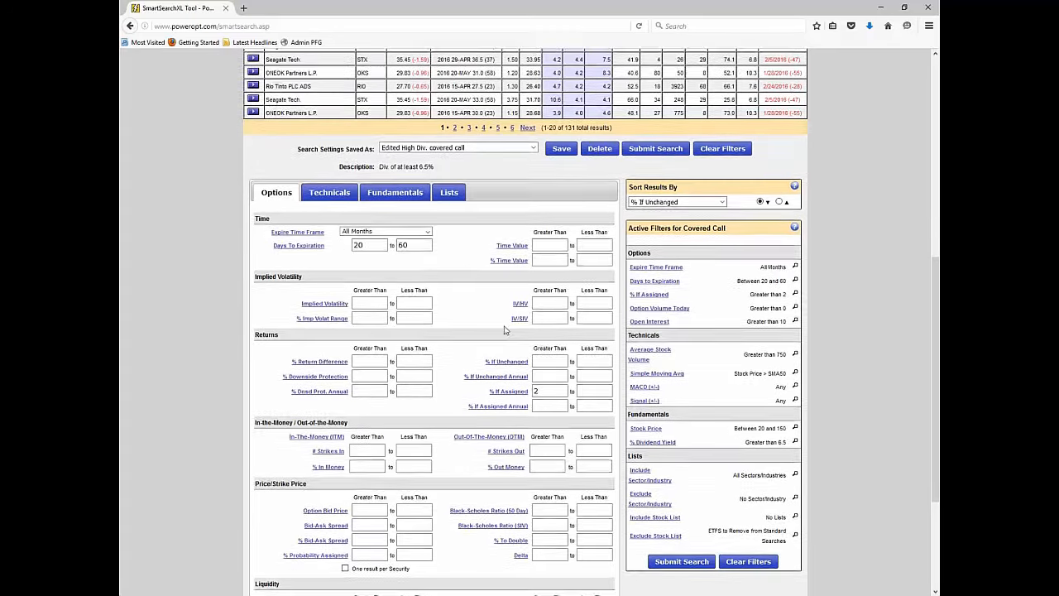
# Read the definition of the % If Assigned Annual filter among the return criteria.
pyautogui.click(488, 379)
pyautogui.scroll(1, 484, 237)
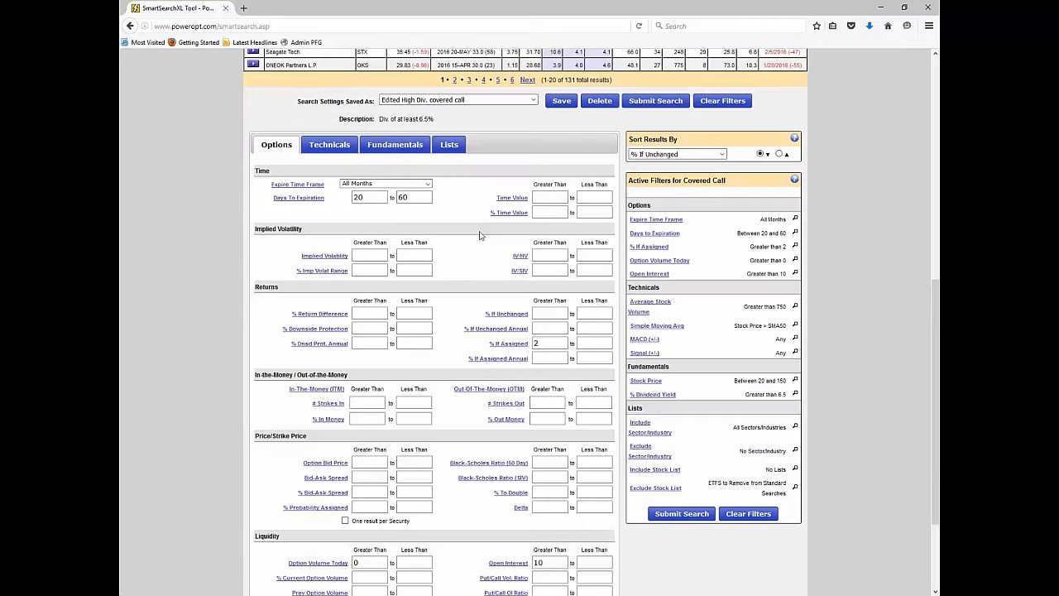
pyautogui.scroll(-2, 482, 237)
pyautogui.click(498, 241)
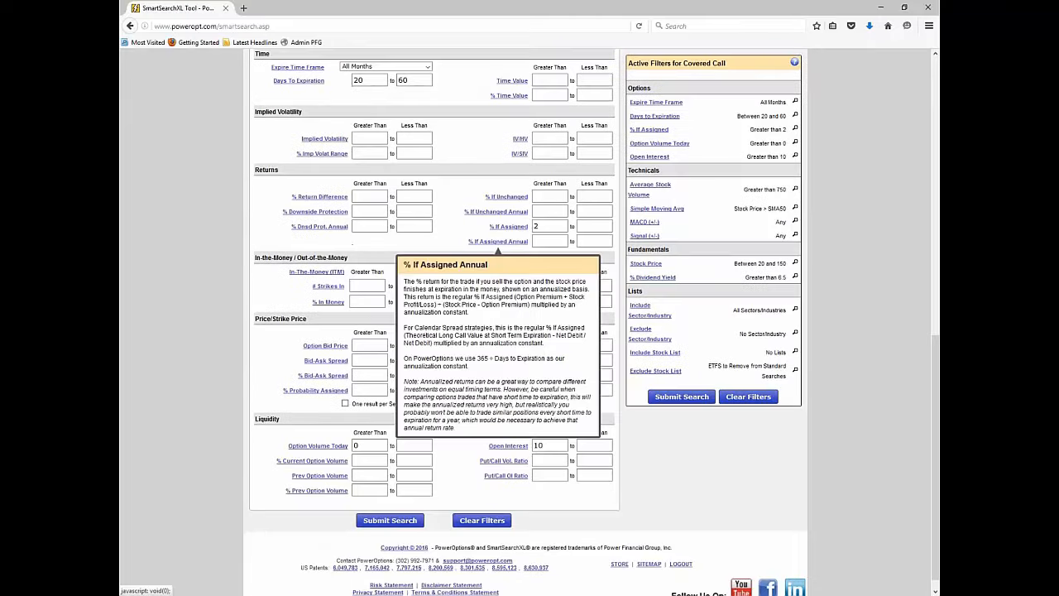
pyautogui.scroll(2, 498, 241)
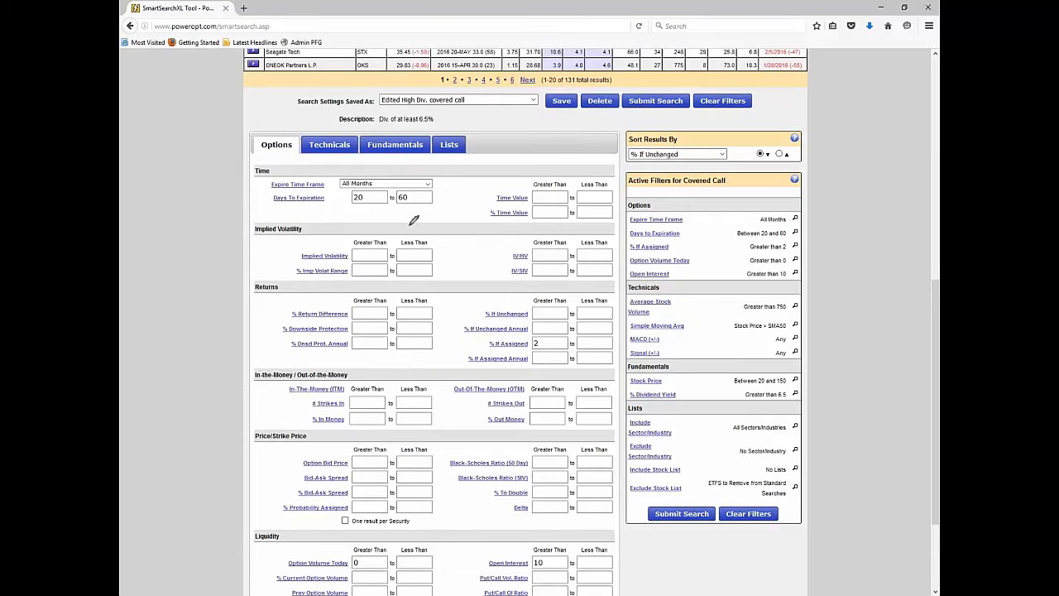
pyautogui.moveTo(408, 224)
pyautogui.mouseDown()
pyautogui.moveTo(277, 278)
pyautogui.moveTo(433, 307)
pyautogui.mouseUp()
pyautogui.moveTo(618, 302)
pyautogui.mouseDown()
pyautogui.moveTo(571, 187)
pyautogui.moveTo(366, 227)
pyautogui.mouseUp()
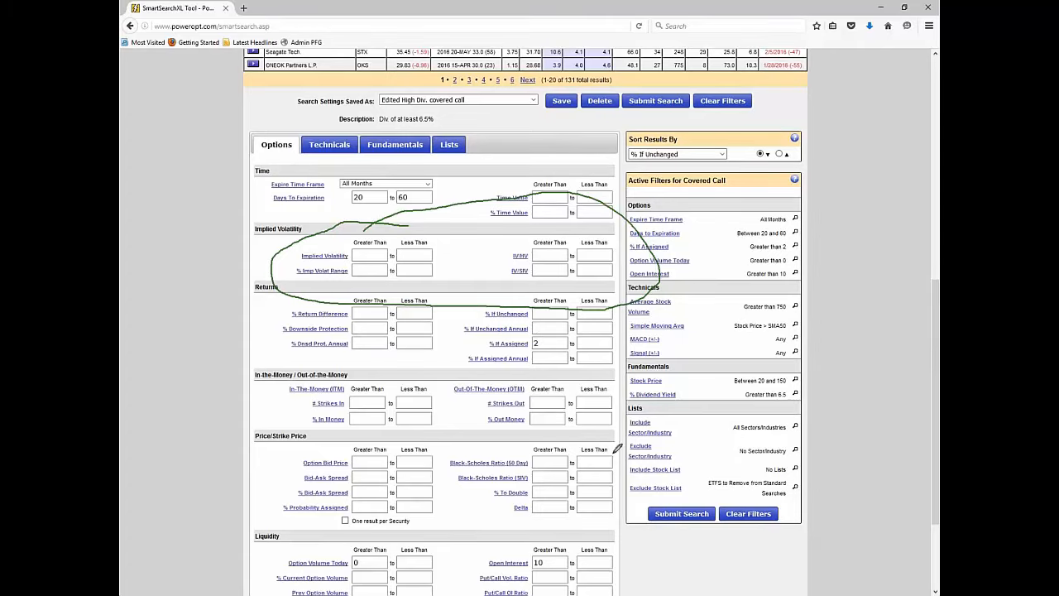
pyautogui.moveTo(618, 449)
pyautogui.mouseDown()
pyautogui.moveTo(458, 428)
pyautogui.moveTo(432, 449)
pyautogui.moveTo(604, 480)
pyautogui.moveTo(651, 347)
pyautogui.moveTo(642, 274)
pyautogui.mouseUp()
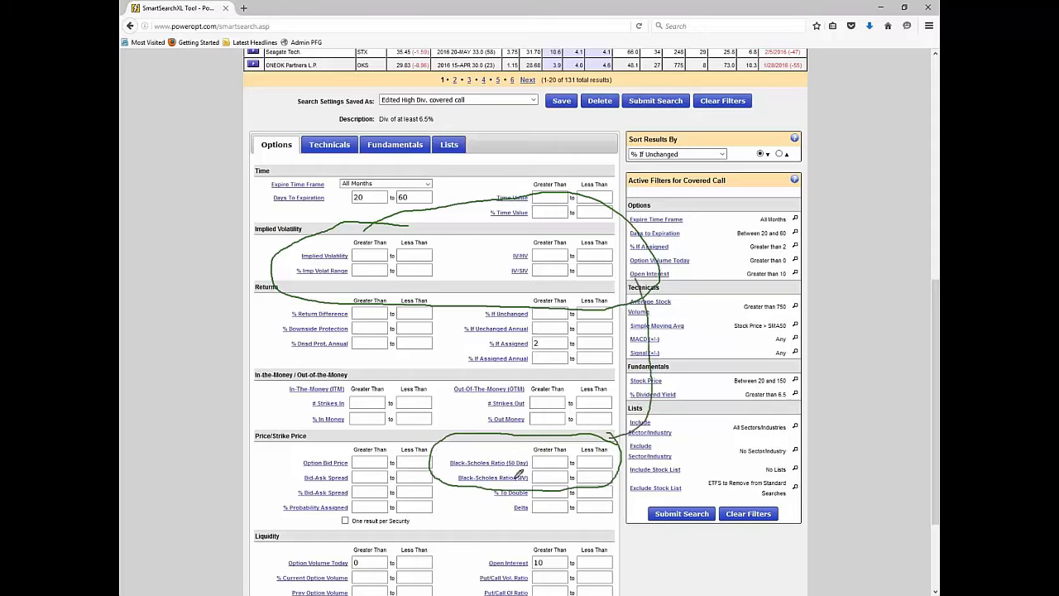
pyautogui.moveTo(525, 457)
pyautogui.mouseDown()
pyautogui.moveTo(561, 443)
pyautogui.moveTo(557, 461)
pyautogui.mouseUp()
pyautogui.moveTo(523, 246); pyautogui.dragTo(563, 231)
pyautogui.moveTo(531, 263); pyautogui.dragTo(571, 246)
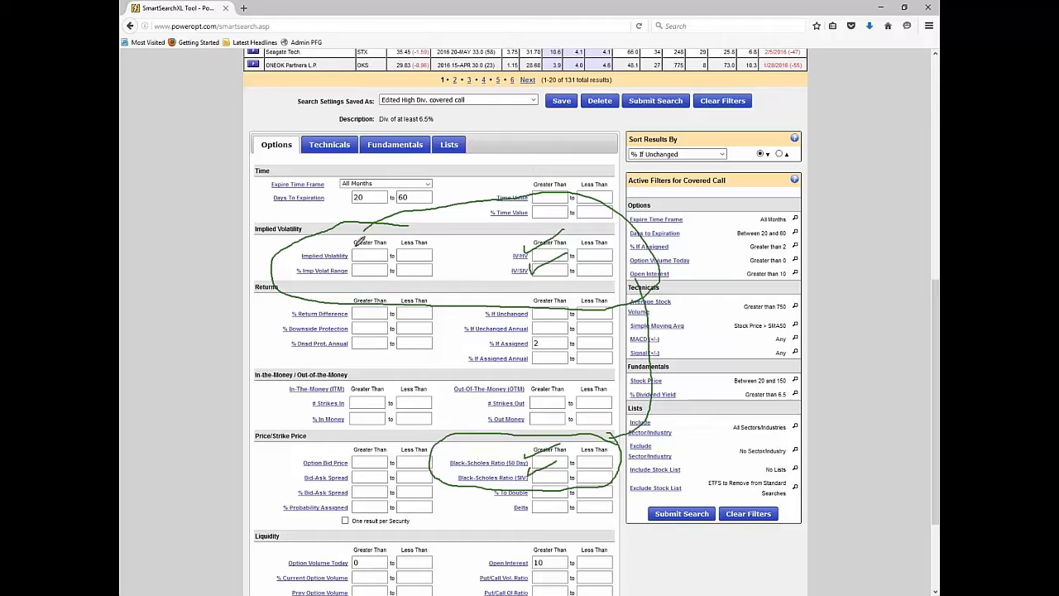
pyautogui.moveTo(364, 253); pyautogui.dragTo(374, 251)
pyautogui.press('Escape')
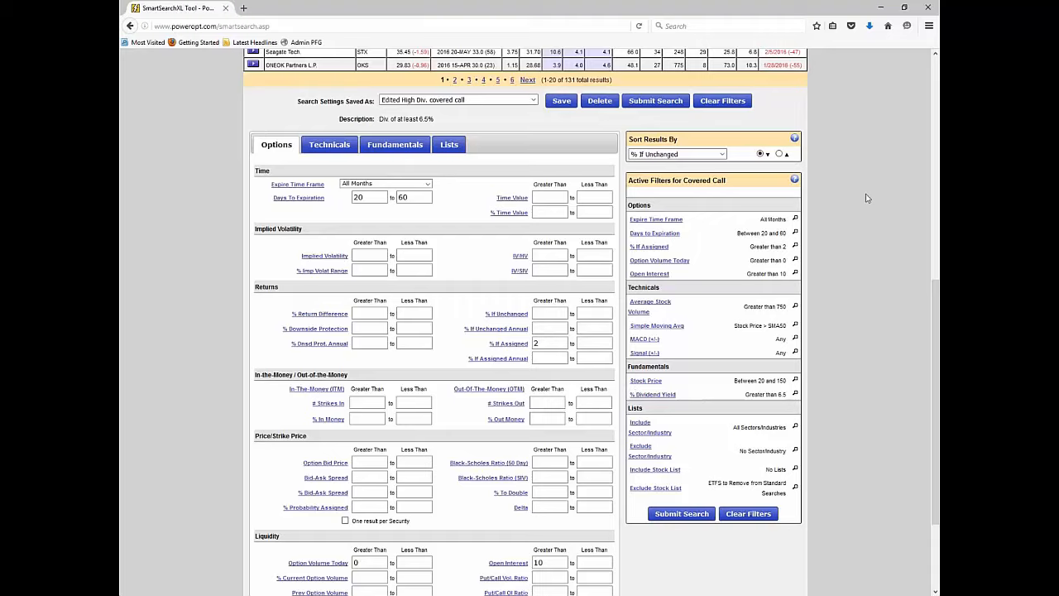
# Clear all filters and limit the search to Implied Volatility greater than 2.00 with the April (23 days) expiration.
pyautogui.scroll(1, 848, 219)
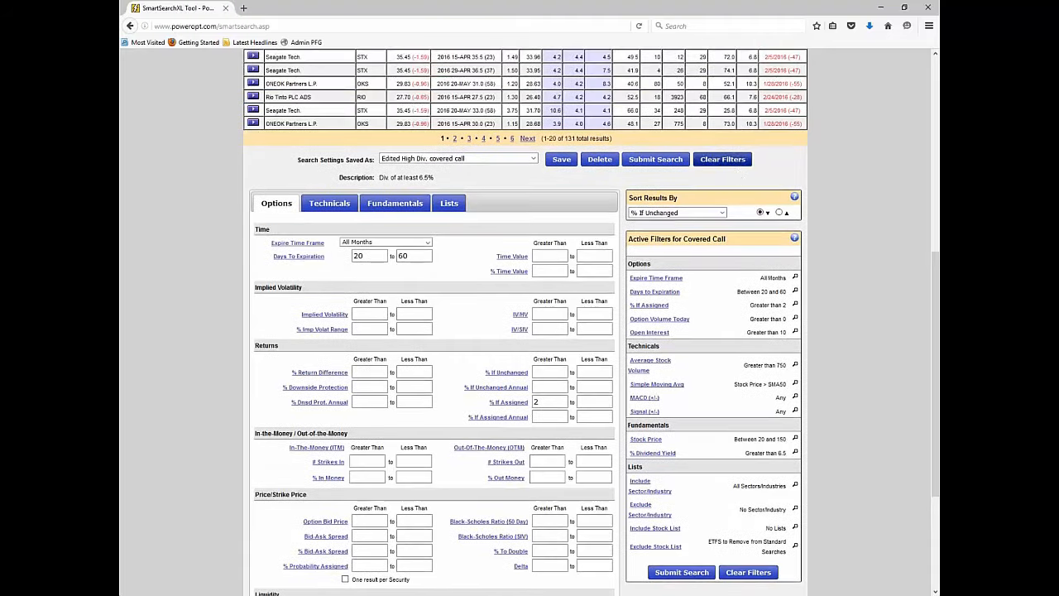
pyautogui.click(742, 162)
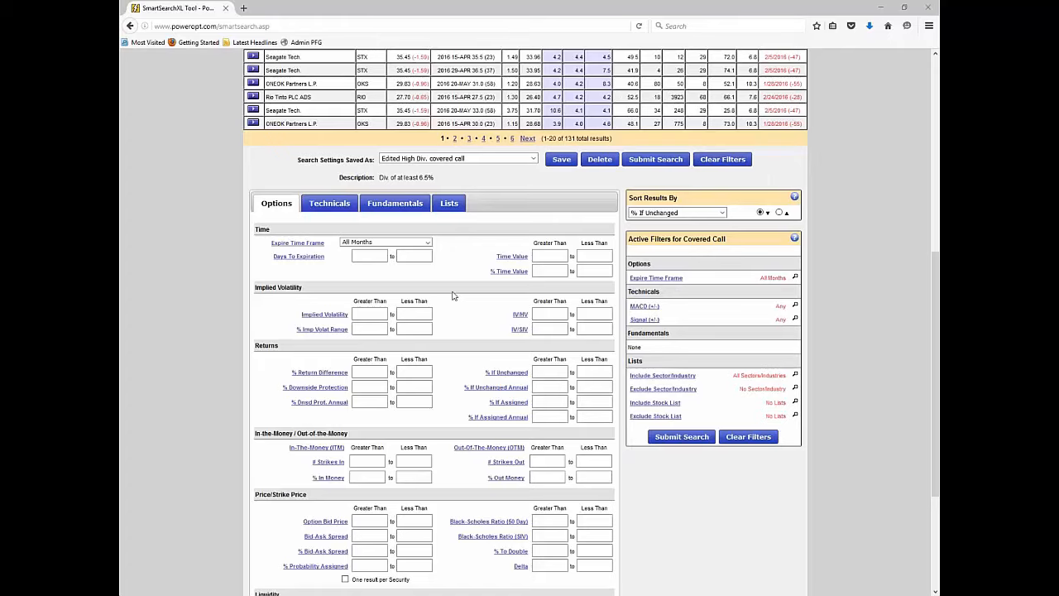
pyautogui.click(370, 310)
pyautogui.write('2.00')
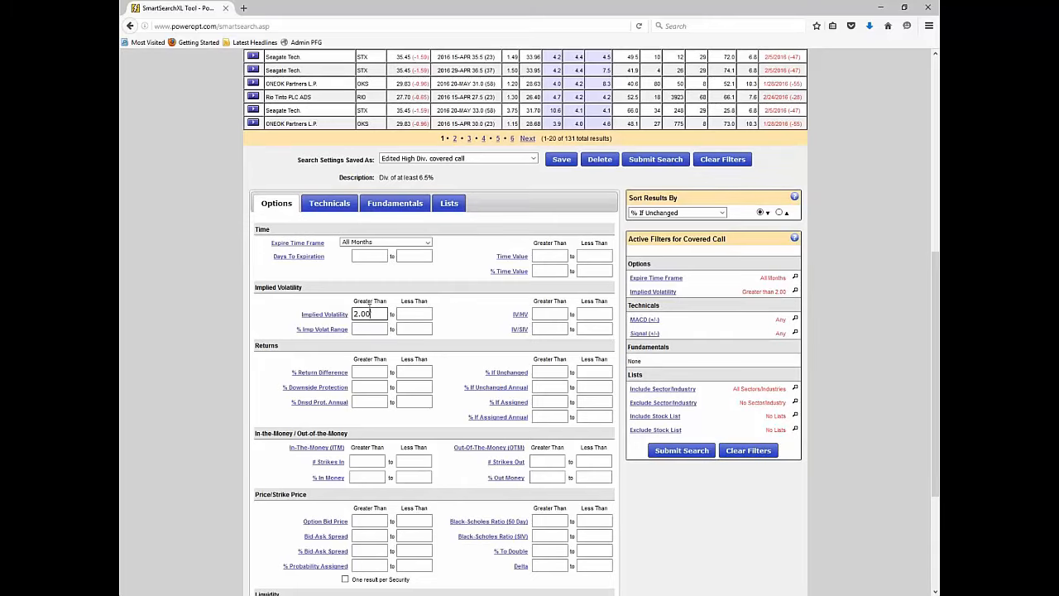
pyautogui.click(384, 242)
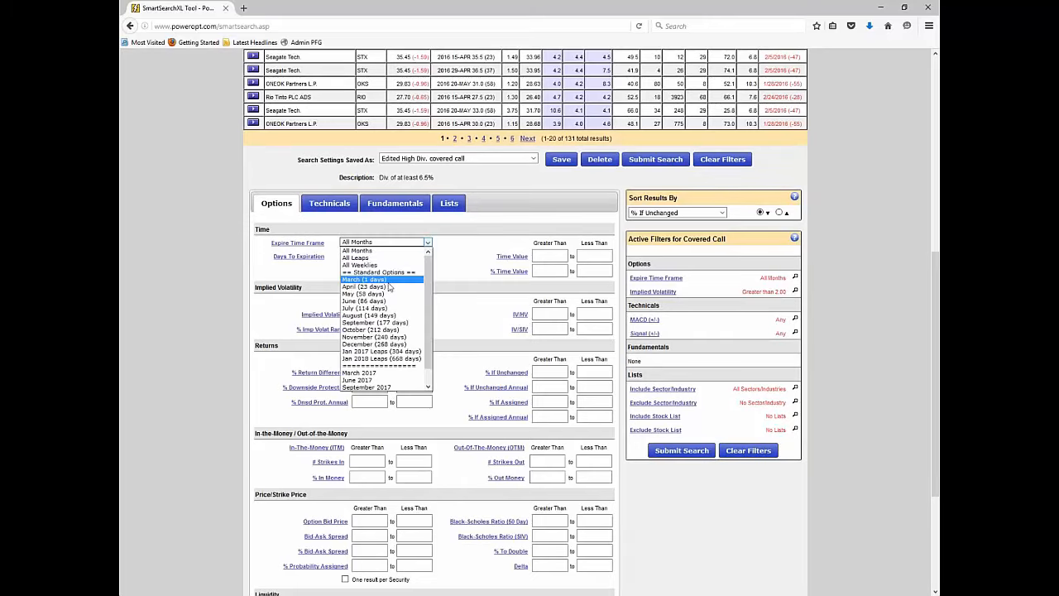
pyautogui.click(388, 287)
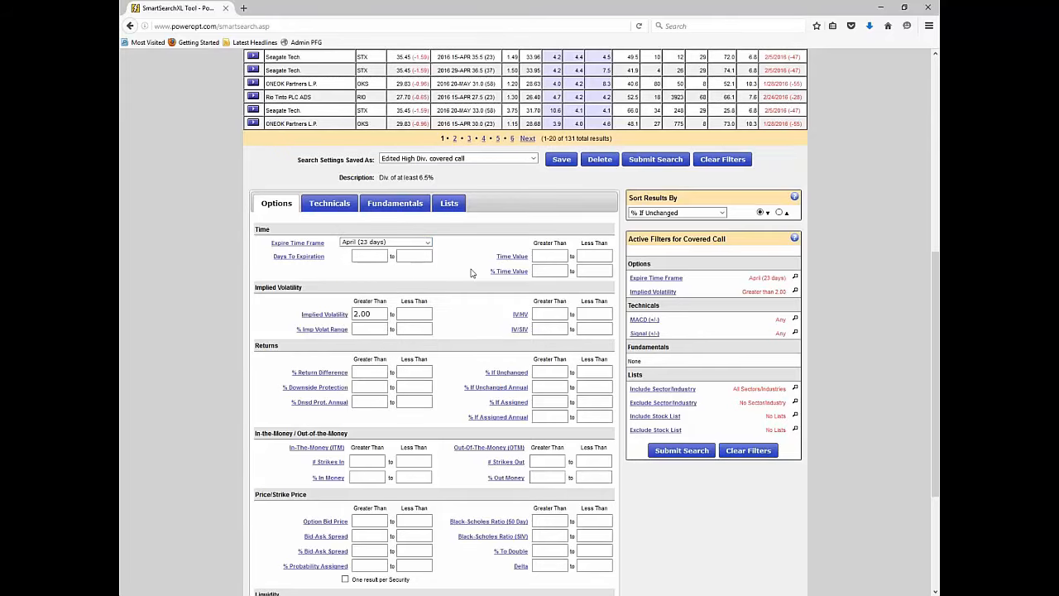
# Show the definition of the IV/SIV filter in the implied volatility criteria.
pyautogui.scroll(-1, 546, 397)
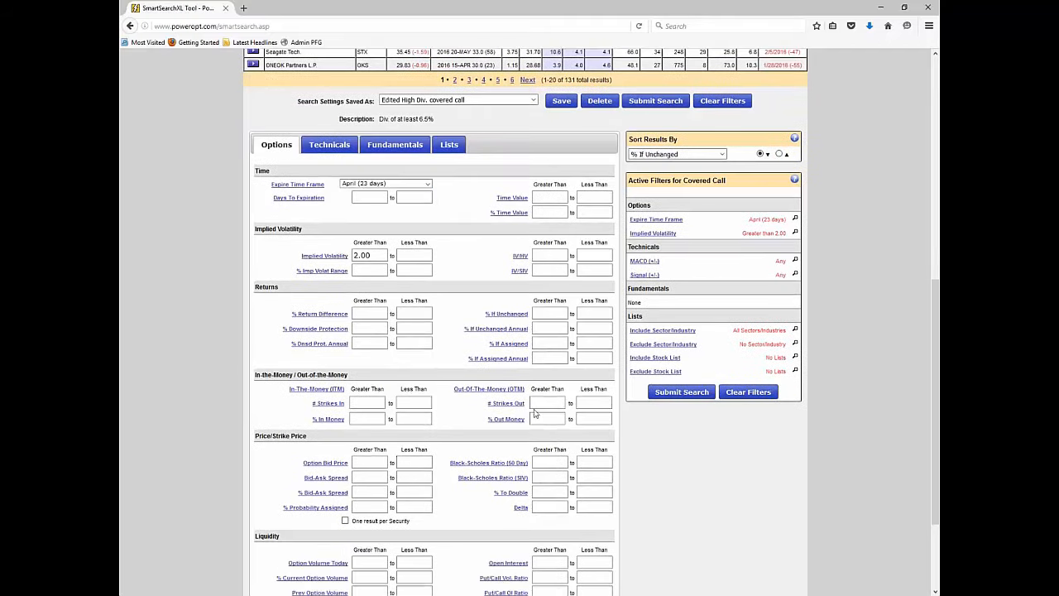
pyautogui.click(536, 418)
pyautogui.moveTo(519, 271)
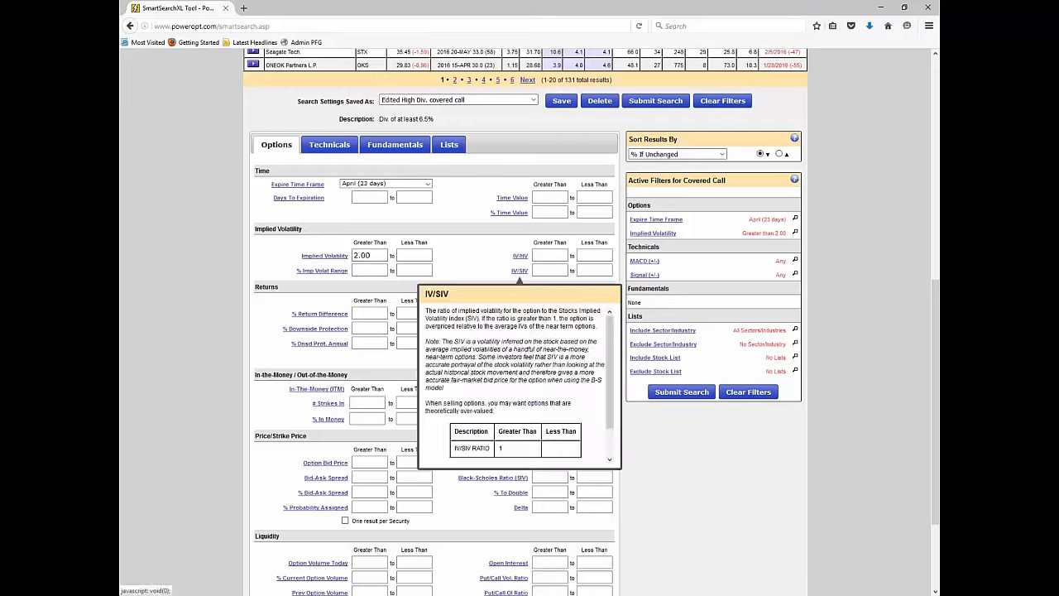
# Add an IV/HV filter of greater than 1.60 to the implied volatility criteria and run the Covered Call search.
pyautogui.click(535, 258)
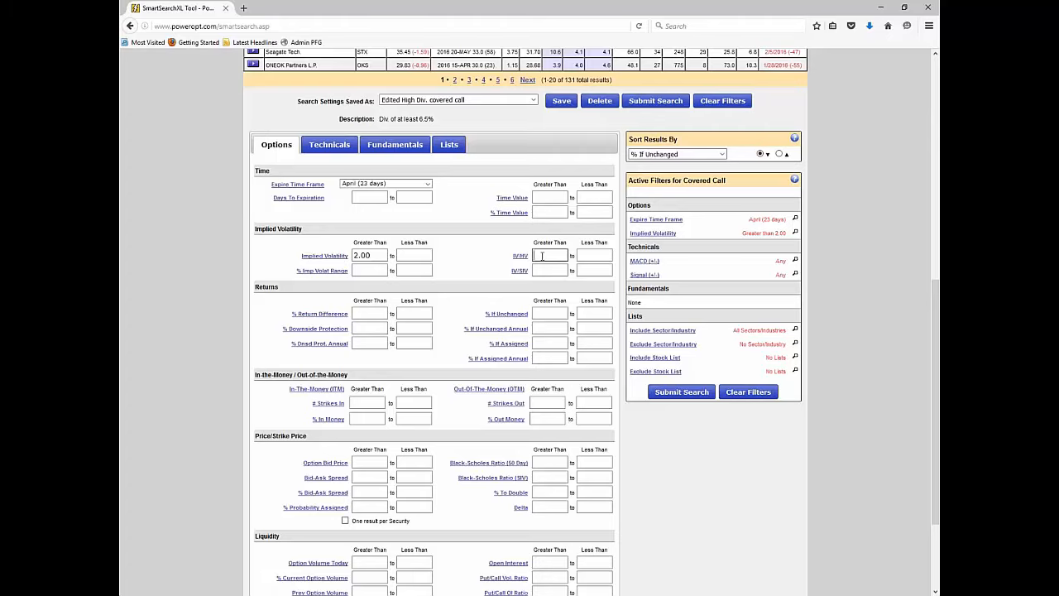
pyautogui.write('1.60')
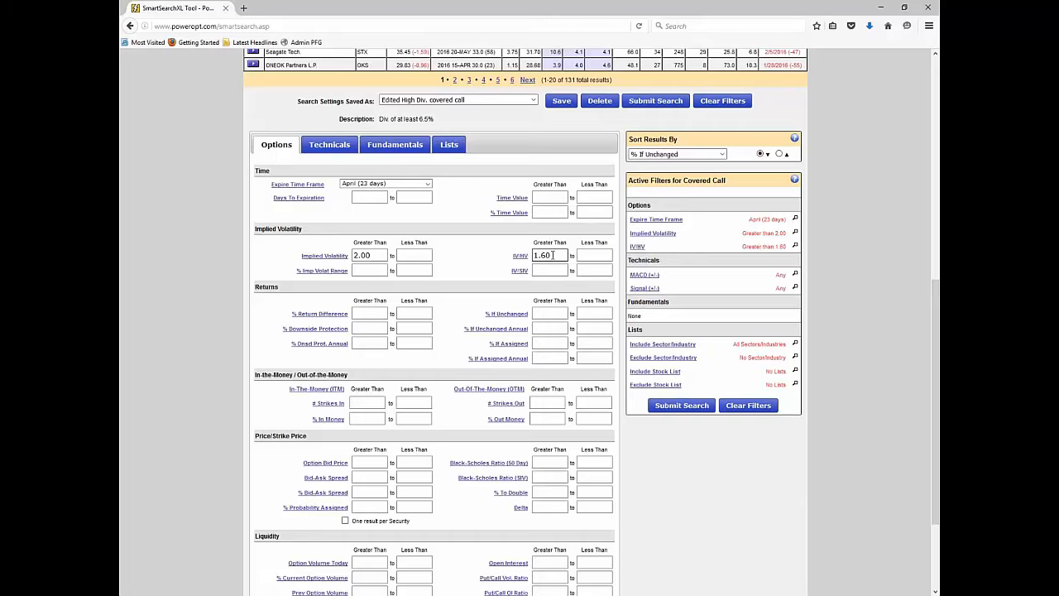
pyautogui.doubleClick(546, 256)
pyautogui.moveTo(519, 260)
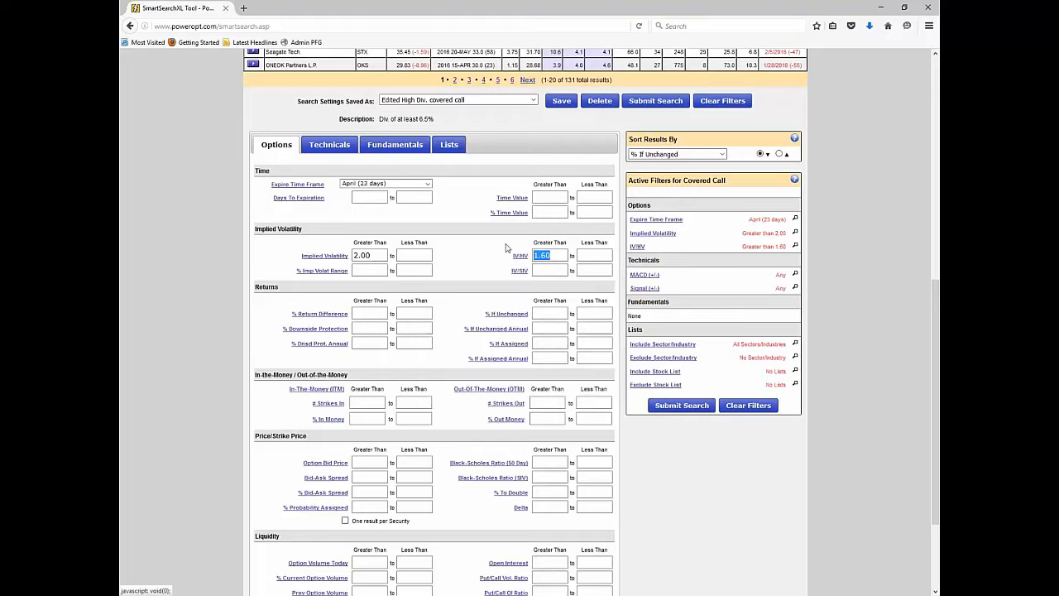
pyautogui.click(506, 248)
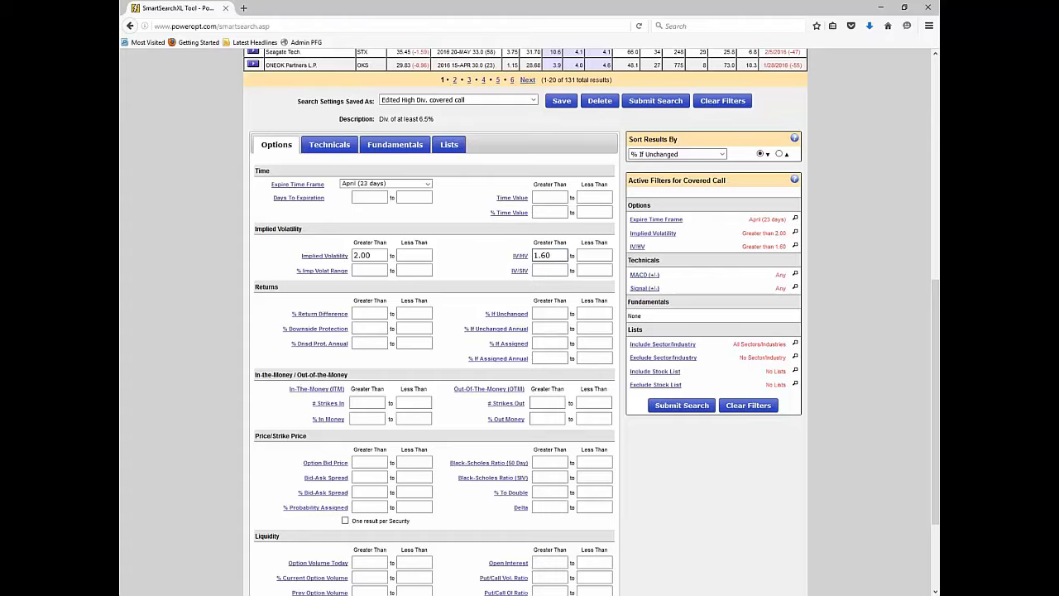
pyautogui.moveTo(554, 256); pyautogui.dragTo(540, 255)
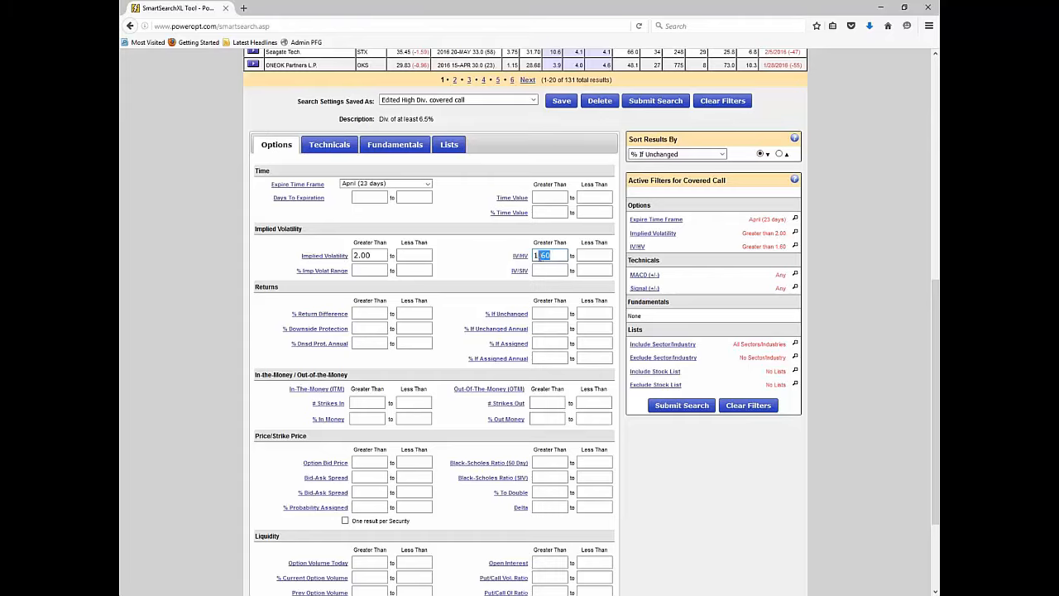
pyautogui.click(492, 234)
pyautogui.doubleClick(362, 255)
pyautogui.doubleClick(543, 255)
pyautogui.click(477, 281)
pyautogui.click(687, 406)
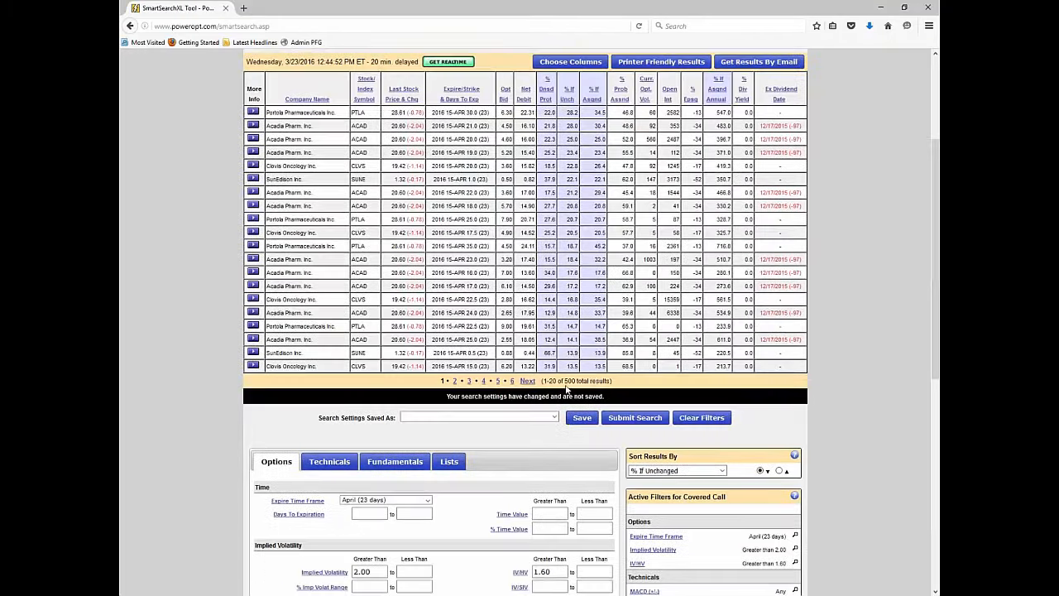
# Examine the number of results and the stock prices and strikes of the Acadia and SunEdison rows.
pyautogui.moveTo(562, 382); pyautogui.dragTo(662, 382)
pyautogui.moveTo(352, 273); pyautogui.dragTo(488, 273)
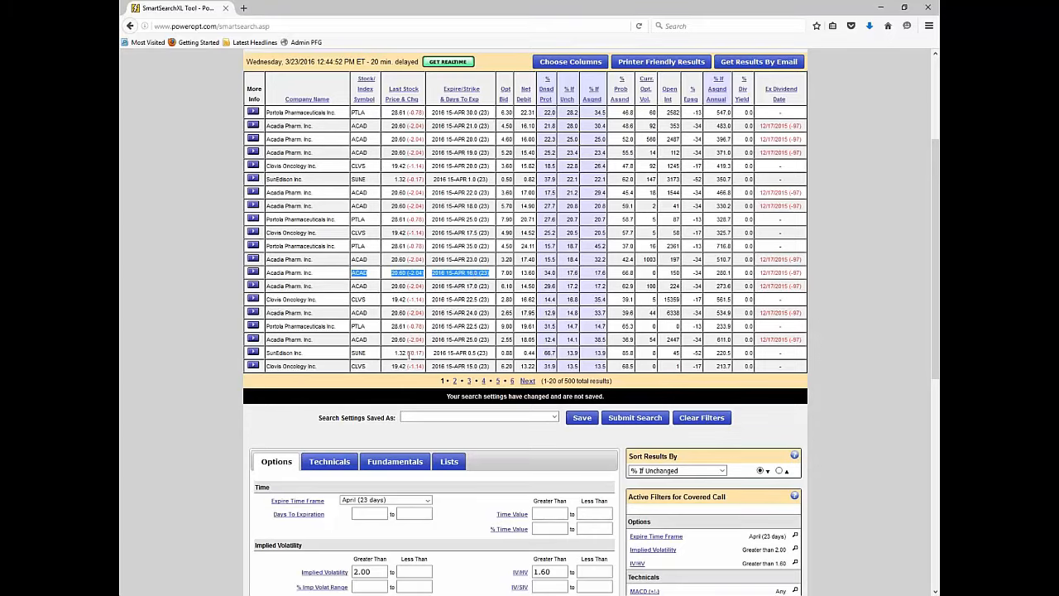
pyautogui.moveTo(394, 354); pyautogui.dragTo(487, 353)
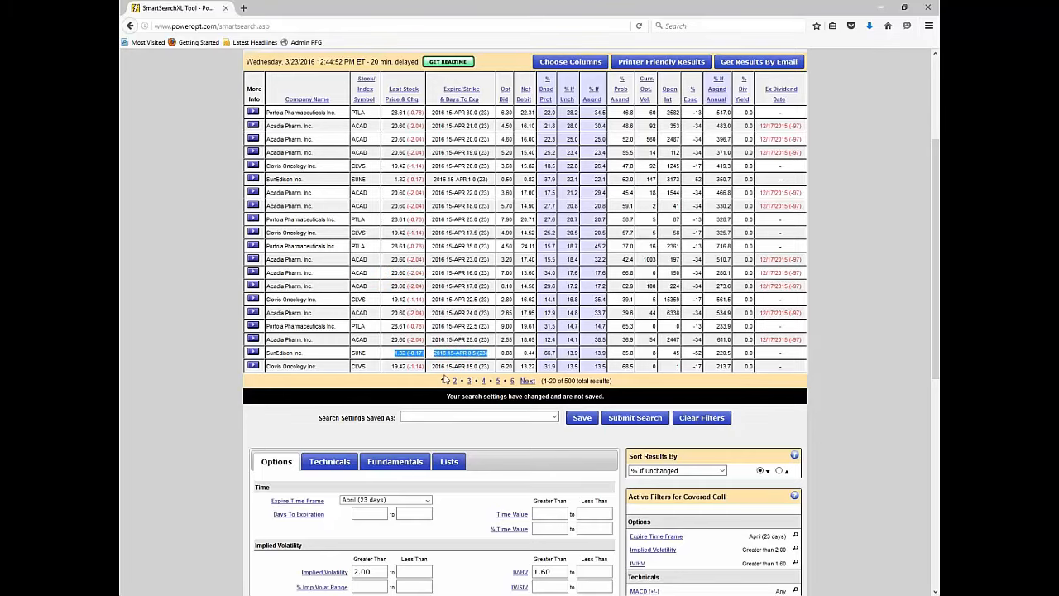
pyautogui.click(515, 363)
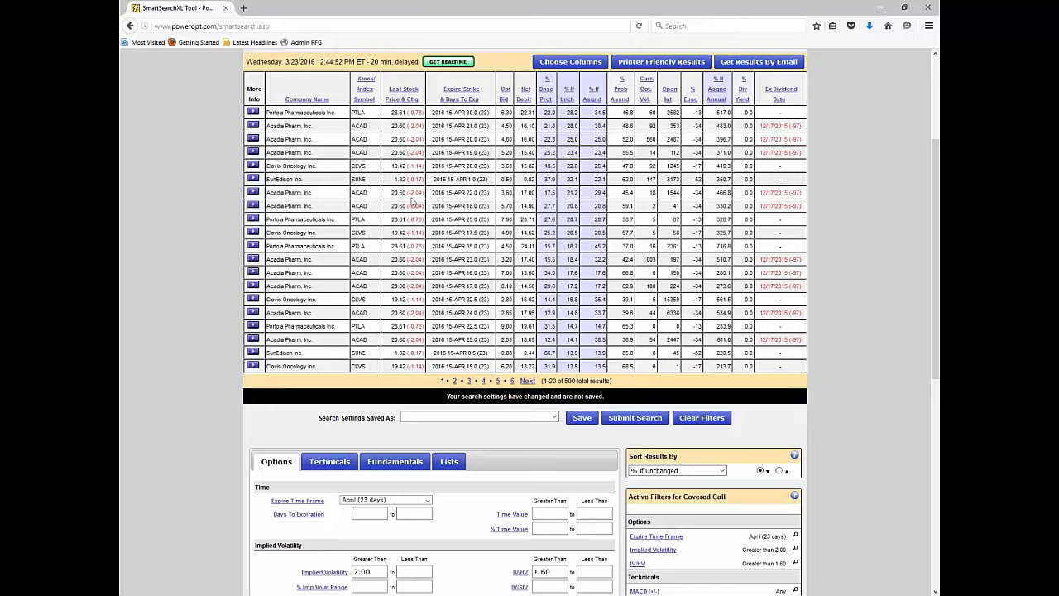
pyautogui.doubleClick(400, 179)
# Set % If Assigned to greater than 8 and % Downside Protection to greater than 10 in the return criteria.
pyautogui.scroll(-5, 485, 260)
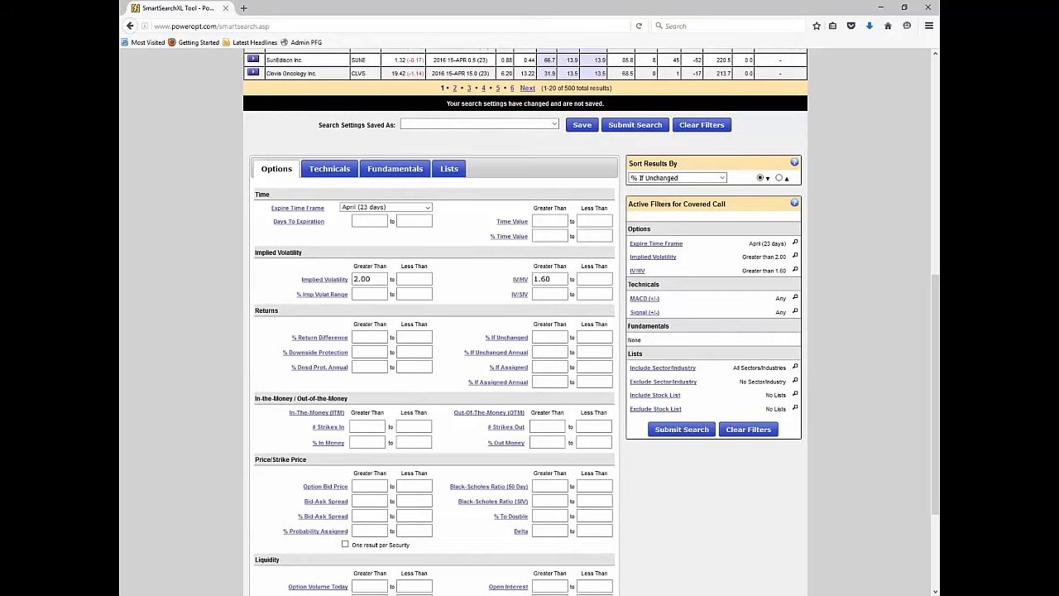
pyautogui.click(558, 368)
pyautogui.write('8')
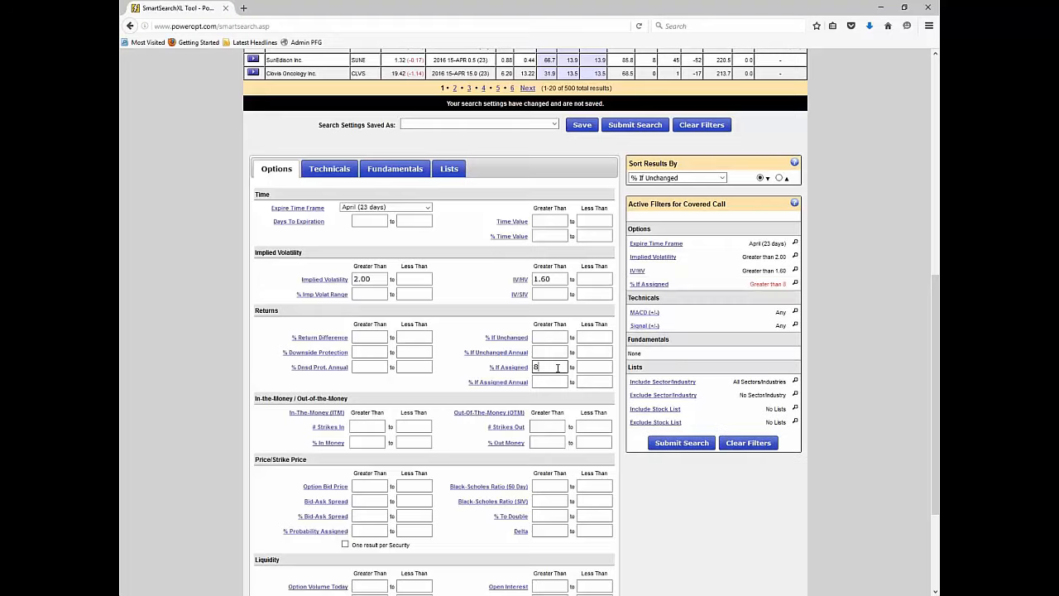
pyautogui.click(372, 352)
pyautogui.write('10')
pyautogui.click(378, 366)
# Set the liquidity criteria to Option Volume Today greater than 10 and Open Interest greater than 25.
pyautogui.scroll(-3, 377, 366)
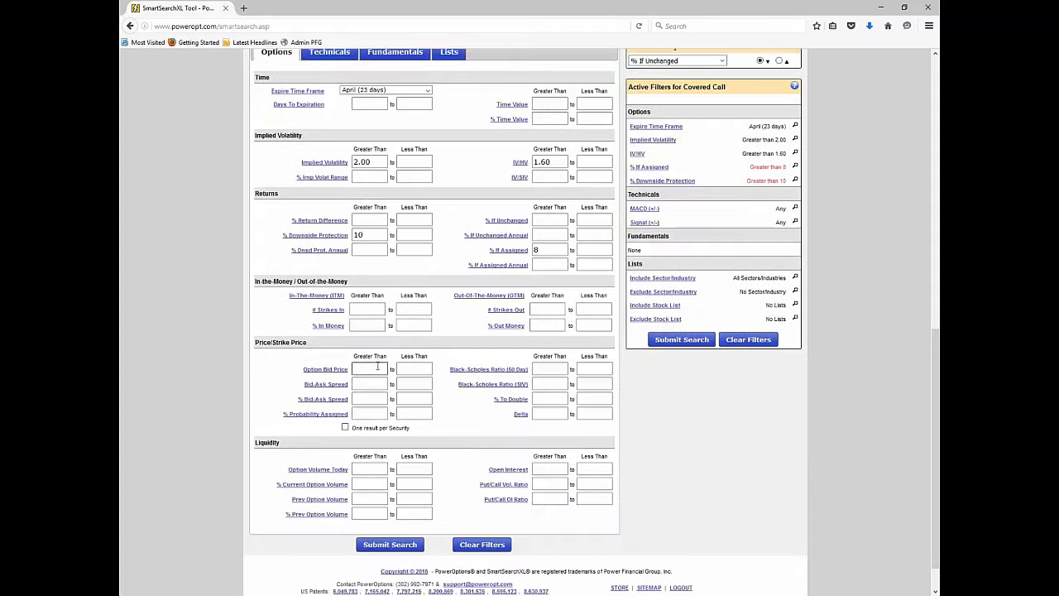
pyautogui.click(369, 469)
pyautogui.write('10')
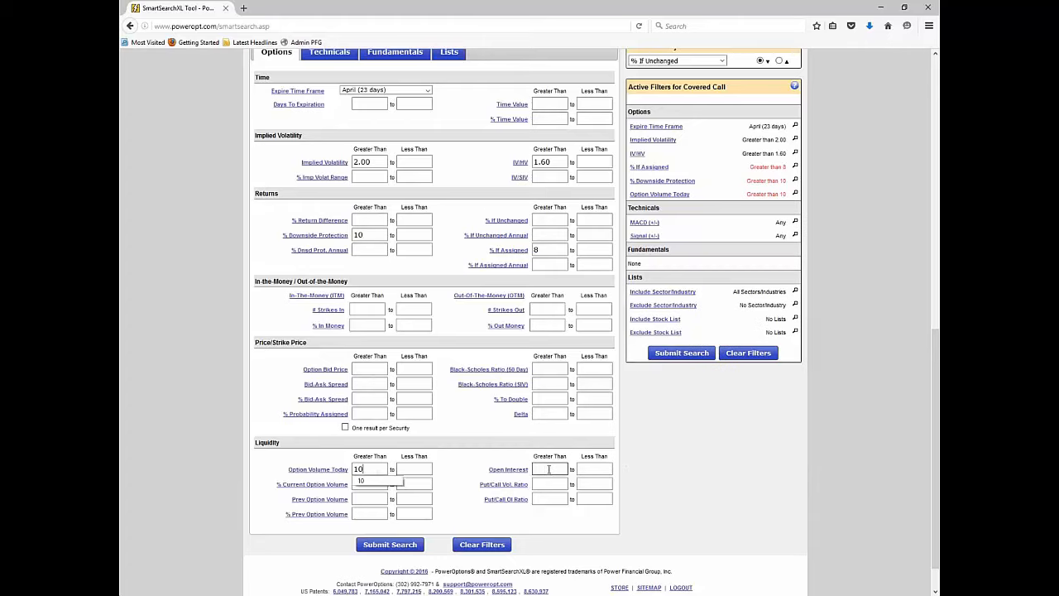
pyautogui.click(548, 469)
pyautogui.write('25')
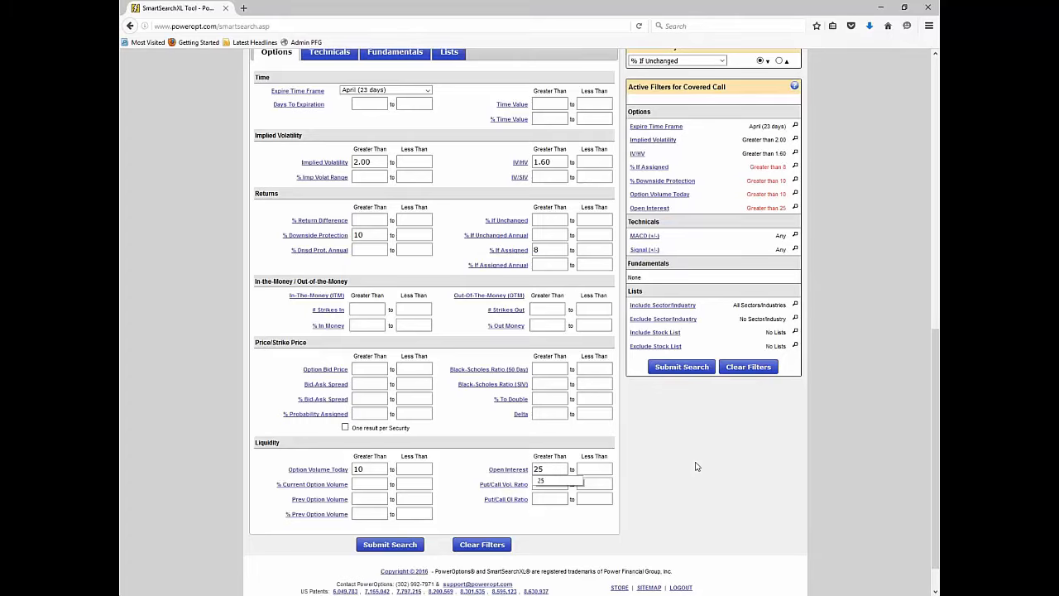
# Check the Implied Volatility and Option Volume Today filters and rerun the Covered Call search with the added criteria.
pyautogui.click(378, 162)
pyautogui.doubleClick(378, 162)
pyautogui.moveTo(324, 162)
pyautogui.moveTo(367, 469); pyautogui.dragTo(339, 466)
pyautogui.click(454, 456)
pyautogui.click(682, 367)
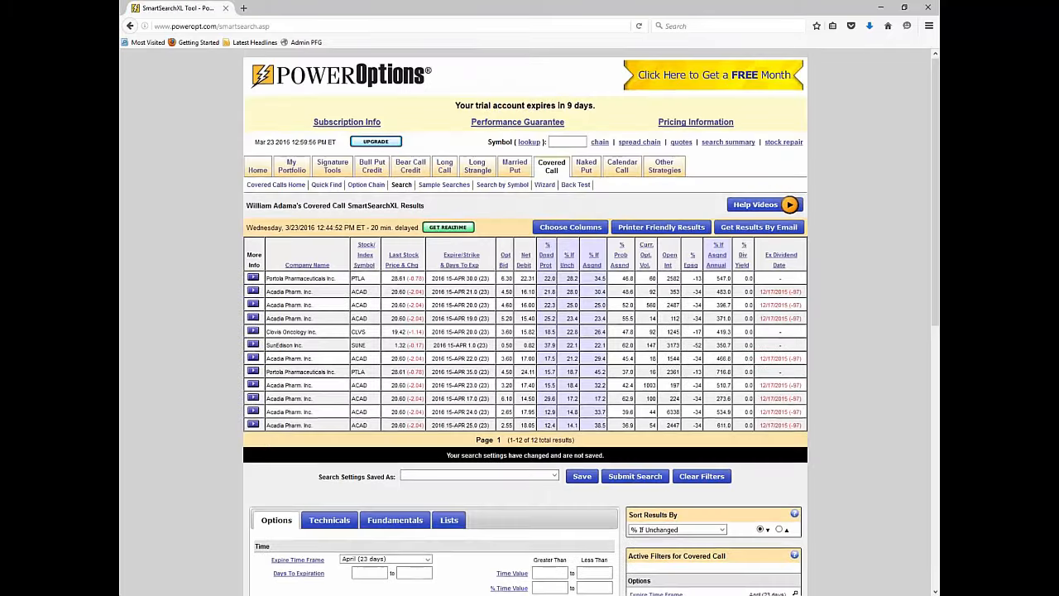
# Review the return filters against the filtered results and read the definition of the % Time Value filter.
pyautogui.scroll(-3, 529, 331)
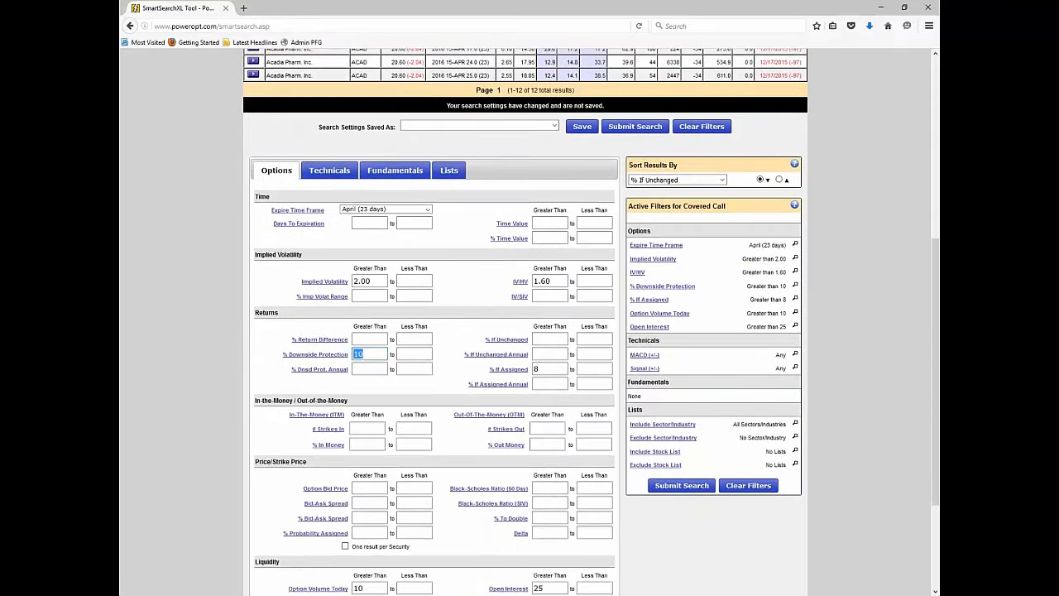
pyautogui.click(342, 427)
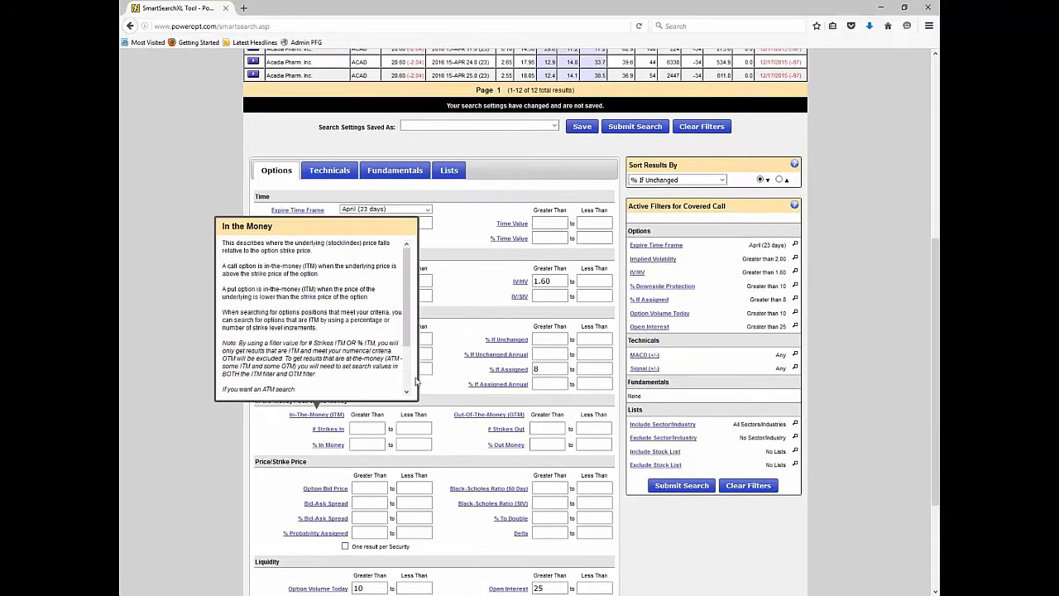
pyautogui.click(540, 370)
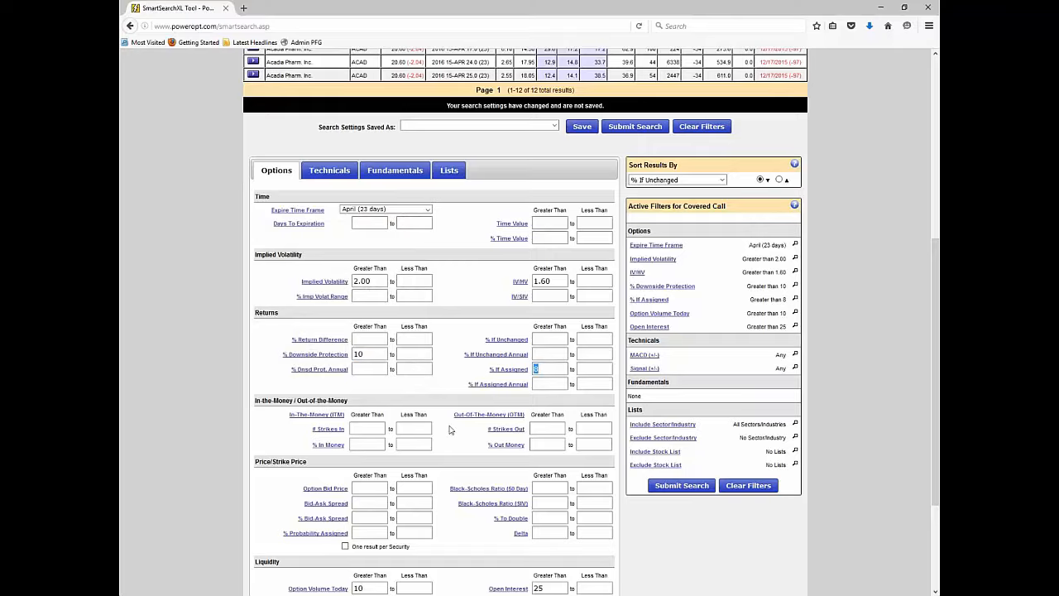
pyautogui.scroll(-3, 449, 429)
pyautogui.scroll(5, 587, 210)
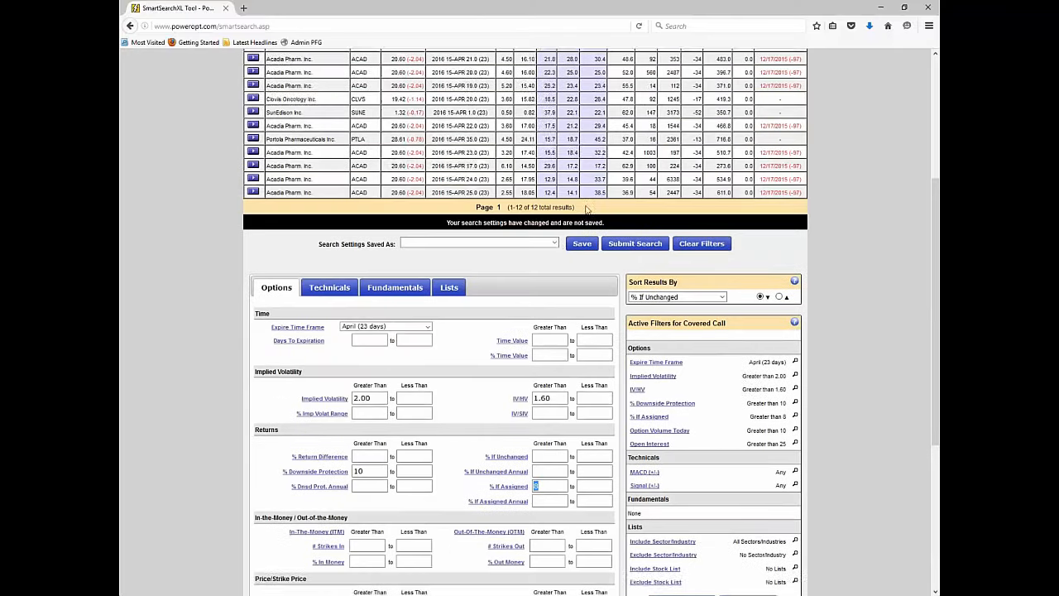
pyautogui.scroll(3, 587, 209)
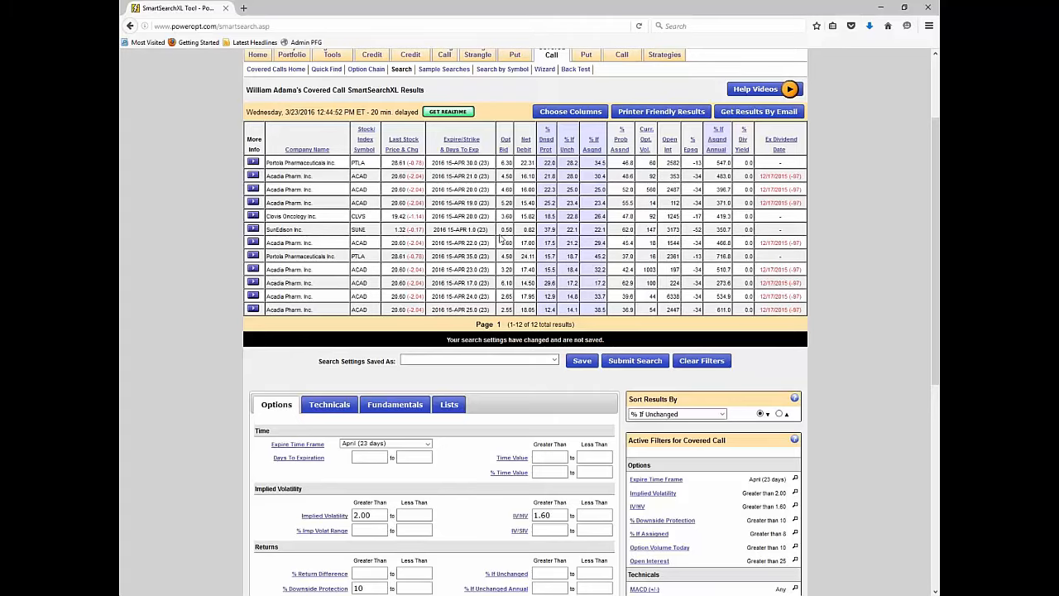
pyautogui.scroll(-3, 533, 364)
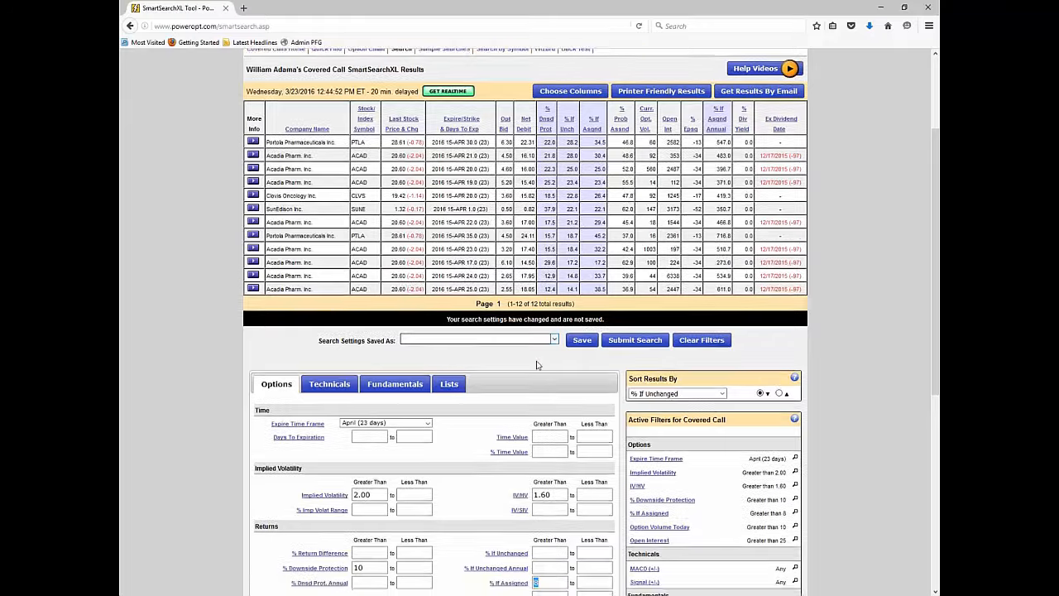
pyautogui.scroll(2, 486, 346)
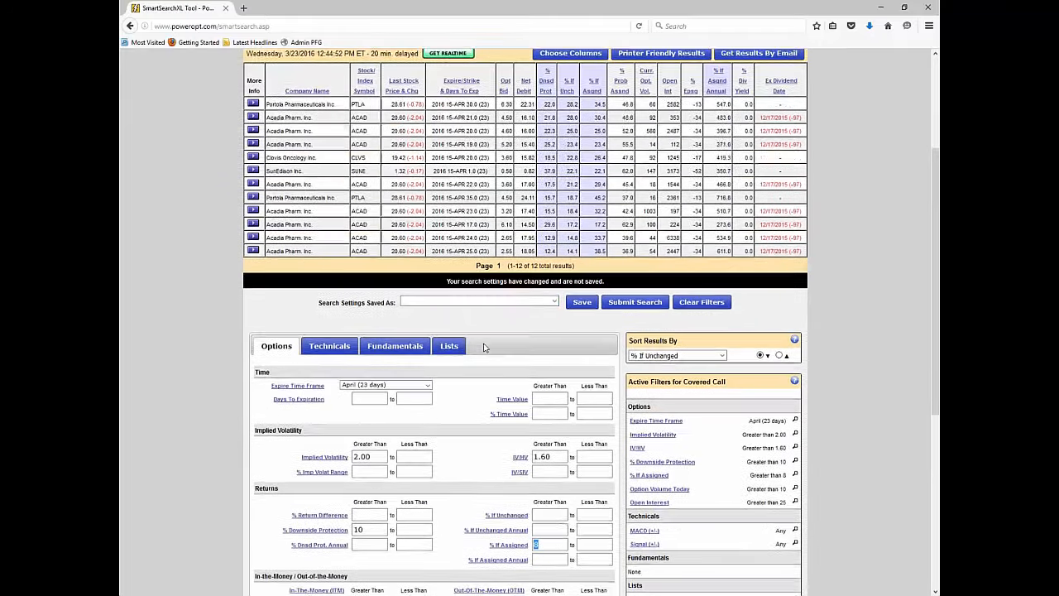
pyautogui.scroll(1, 484, 347)
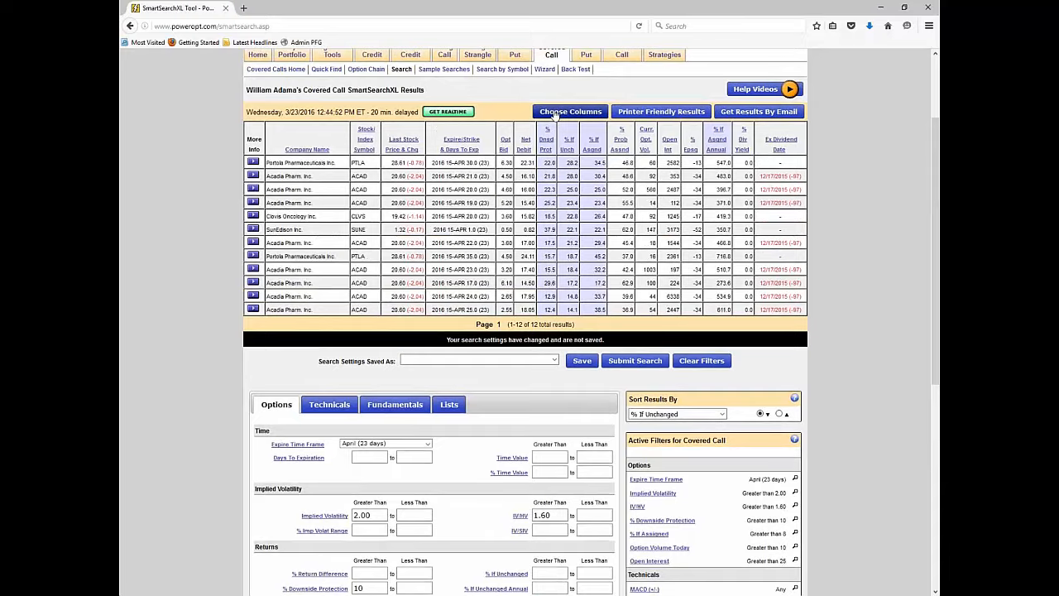
pyautogui.scroll(-2, 490, 331)
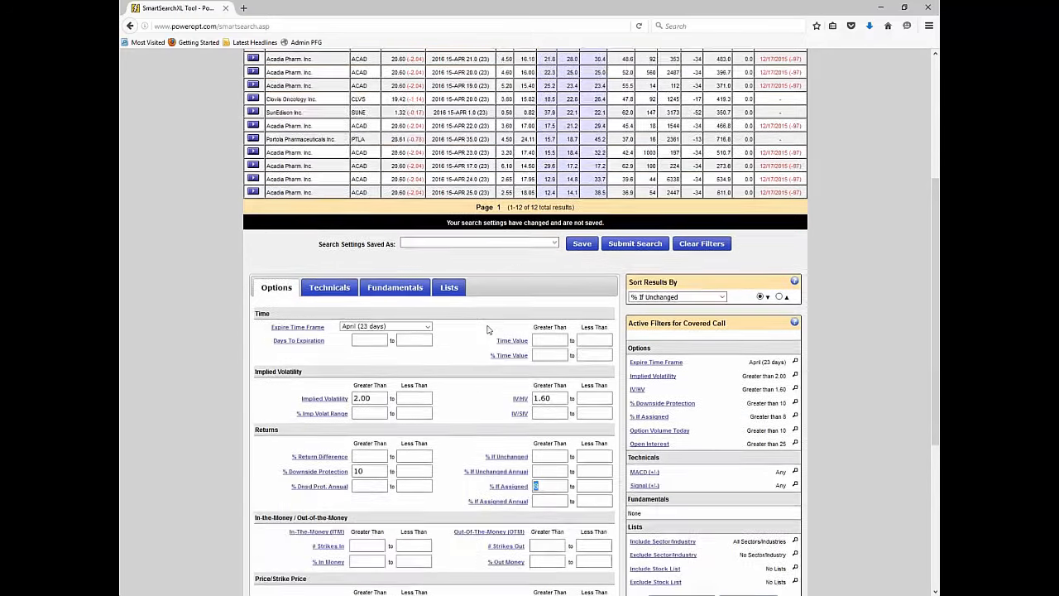
pyautogui.scroll(-2, 491, 364)
pyautogui.moveTo(509, 238)
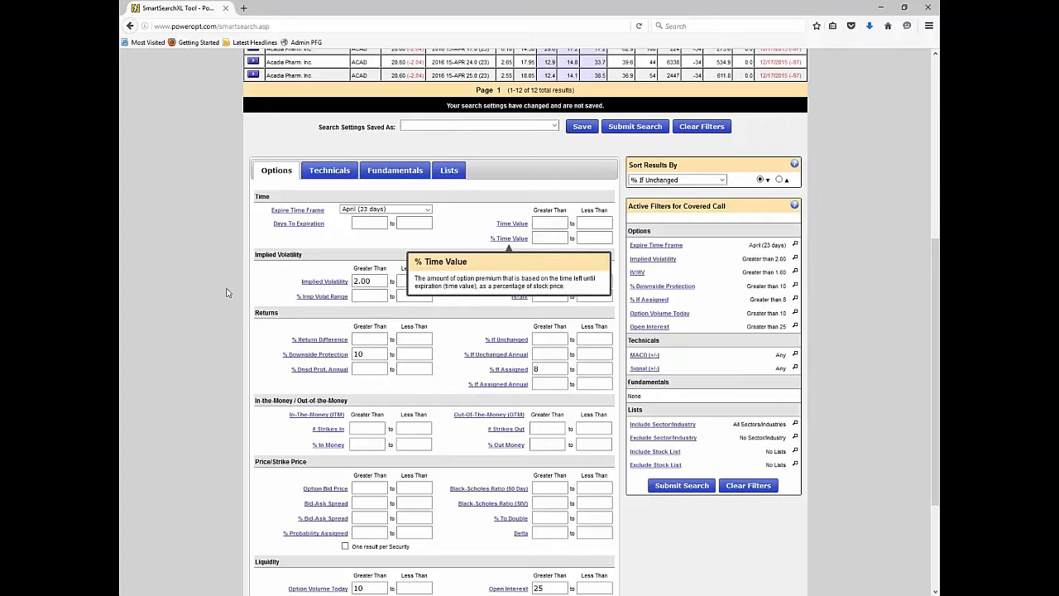
# Examine the Portola and Acadia result rows, comparing stock price, strike, option bid, downside protection and assigned return.
pyautogui.scroll(4, 206, 238)
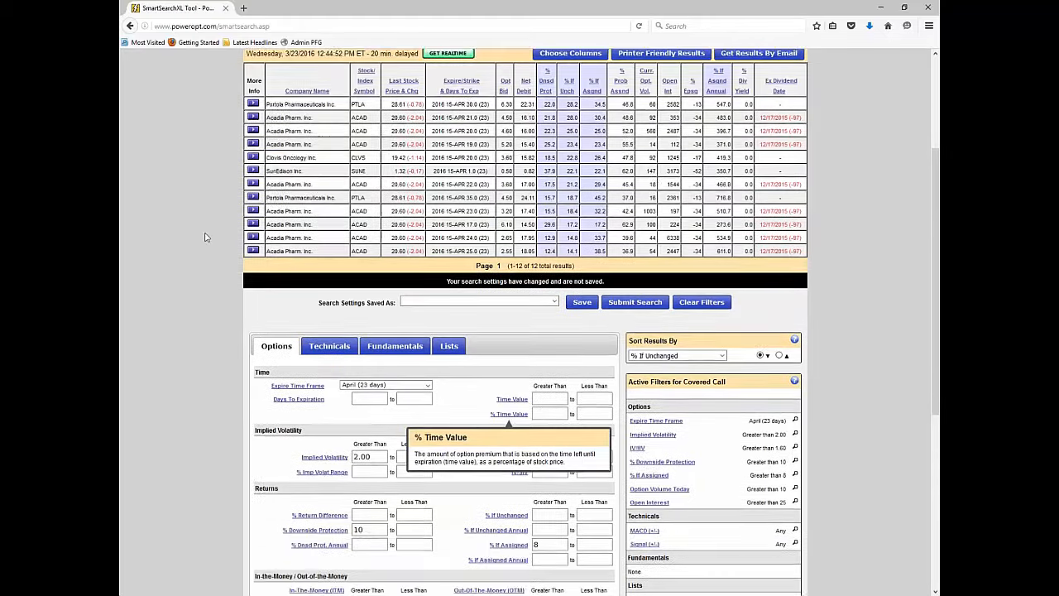
pyautogui.scroll(2, 206, 238)
pyautogui.moveTo(284, 163); pyautogui.dragTo(342, 171)
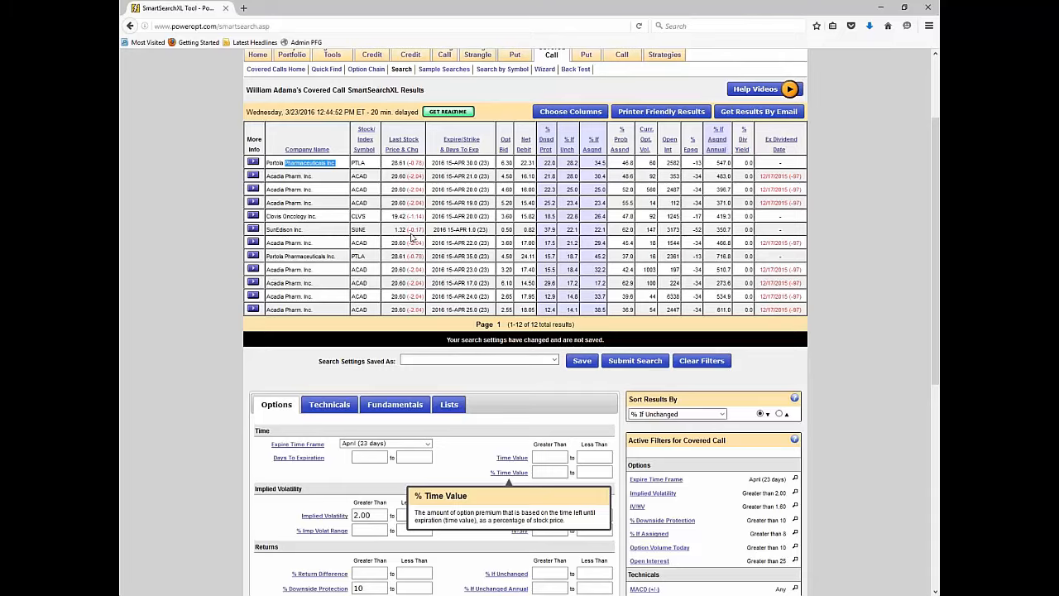
pyautogui.moveTo(390, 175); pyautogui.dragTo(500, 180)
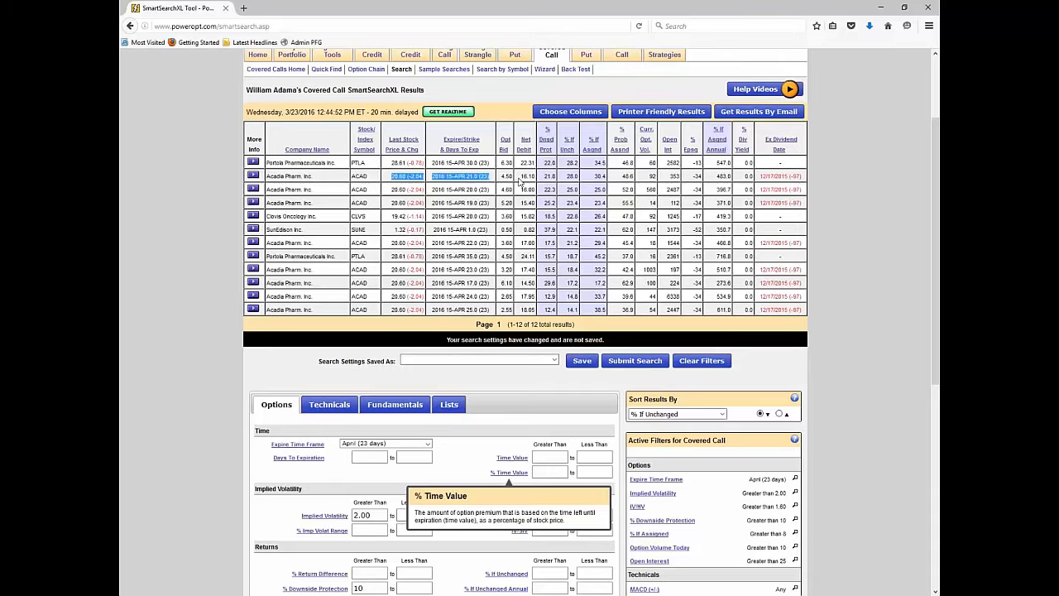
pyautogui.click(515, 182)
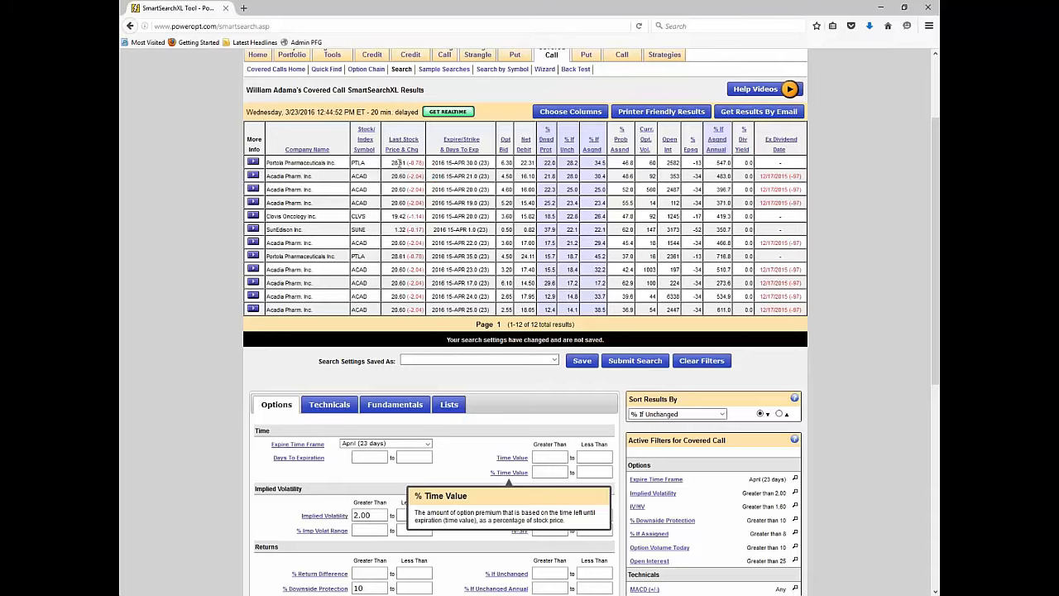
pyautogui.doubleClick(399, 176)
pyautogui.moveTo(466, 190); pyautogui.dragTo(491, 191)
pyautogui.doubleClick(506, 191)
pyautogui.doubleClick(599, 190)
pyautogui.doubleClick(549, 189)
pyautogui.click(826, 279)
pyautogui.scroll(-3, 815, 285)
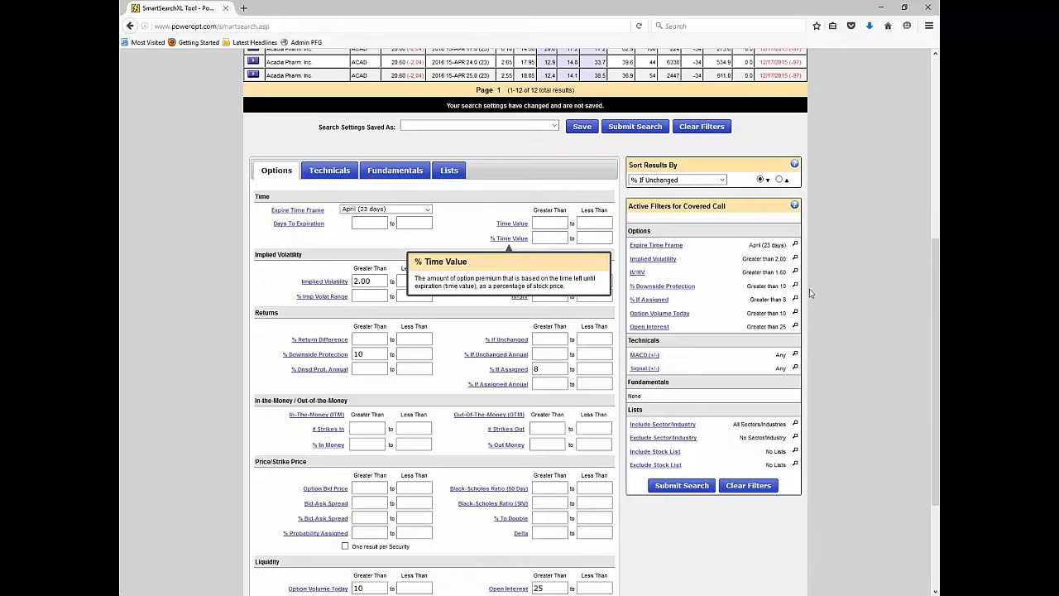
# Open the Naked Put search and bring up the filter settings of its "**Weekly Naked Put Search".
pyautogui.scroll(5, 814, 285)
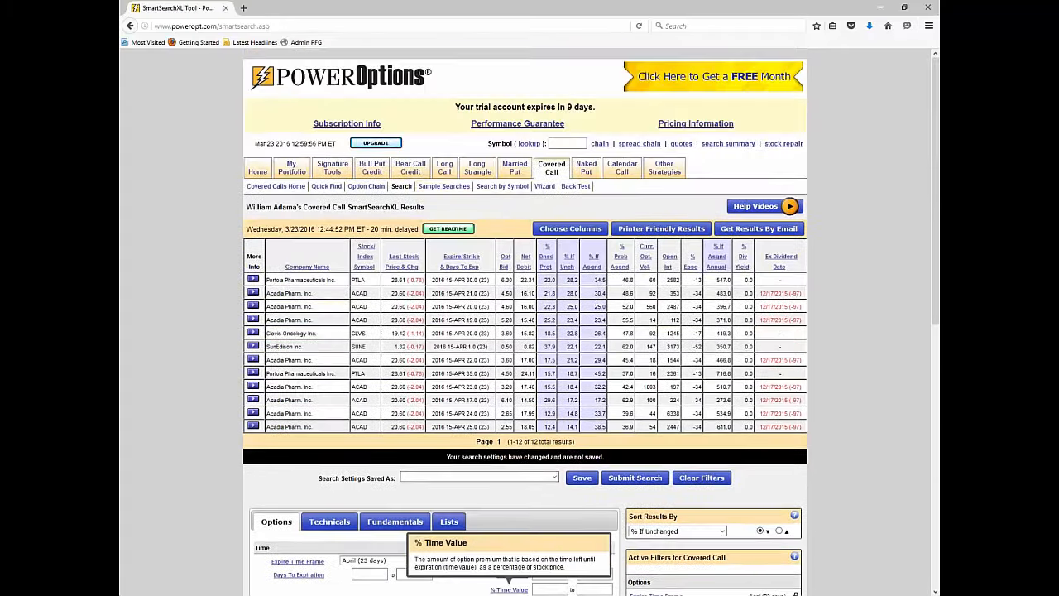
pyautogui.moveTo(584, 175)
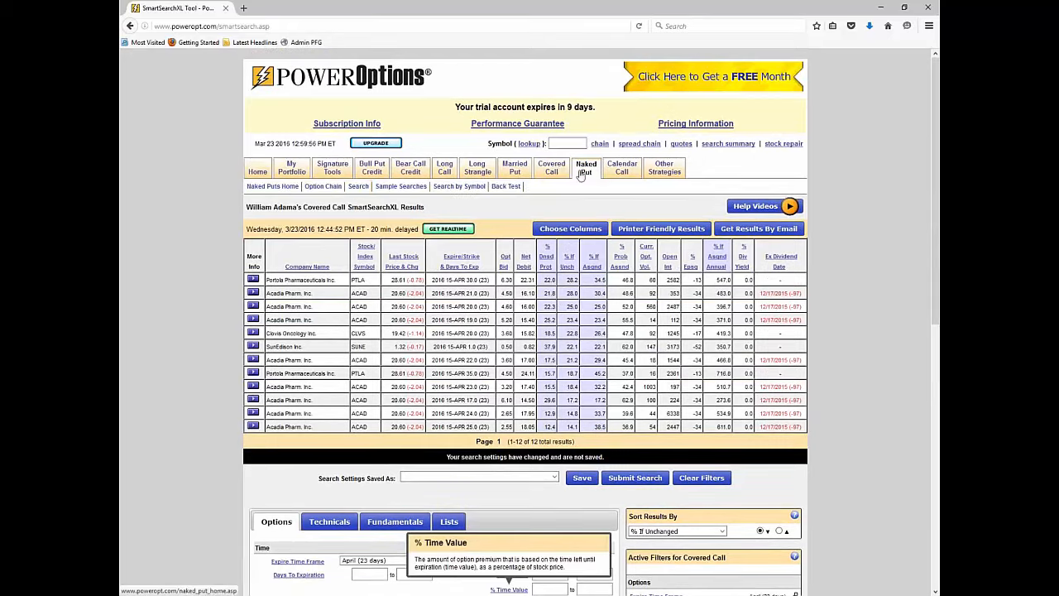
pyautogui.click(359, 187)
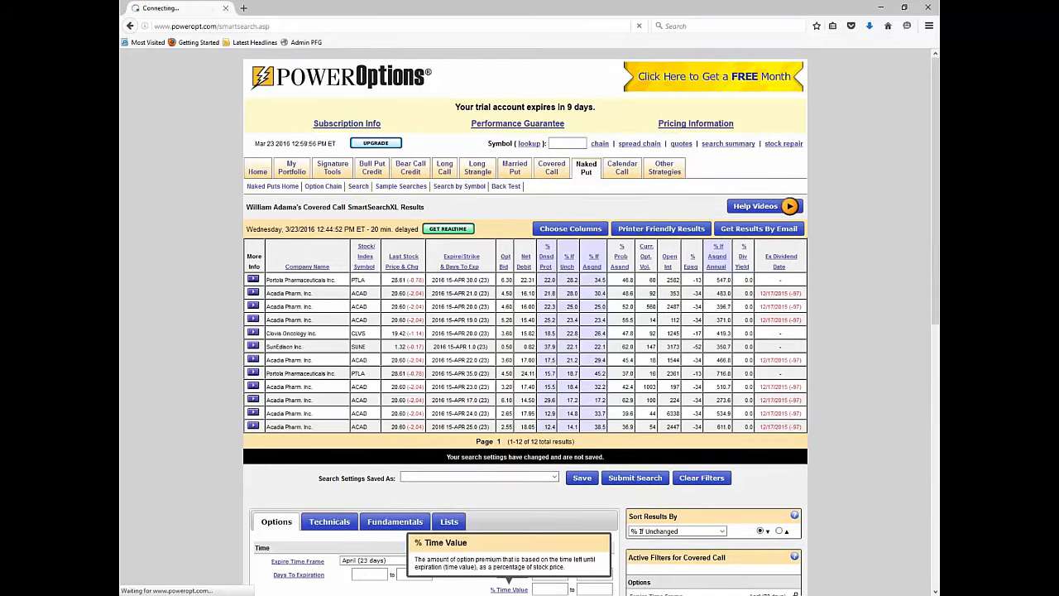
pyautogui.scroll(-1, 744, 336)
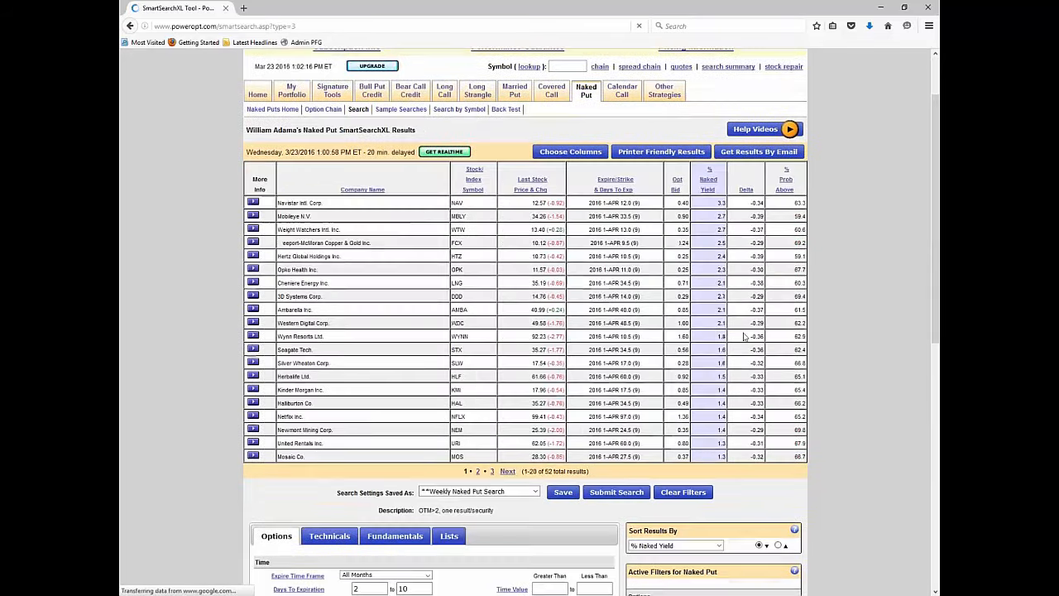
pyautogui.scroll(-2, 744, 336)
pyautogui.scroll(-1, 744, 336)
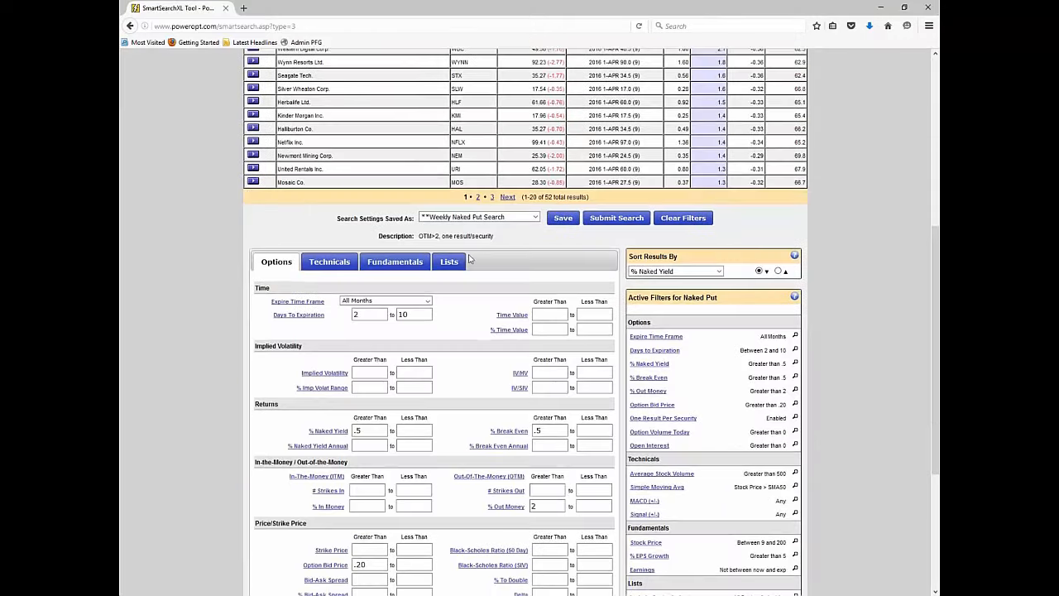
# Load the saved Naked Put search "**An Initial Value Set" and review its filter settings.
pyautogui.click(511, 218)
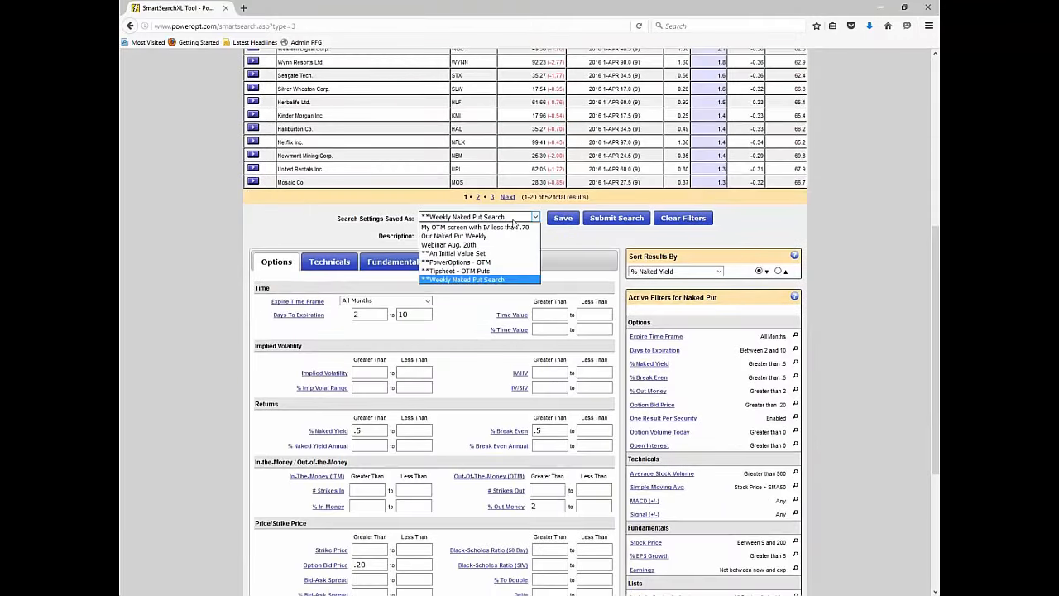
pyautogui.click(453, 254)
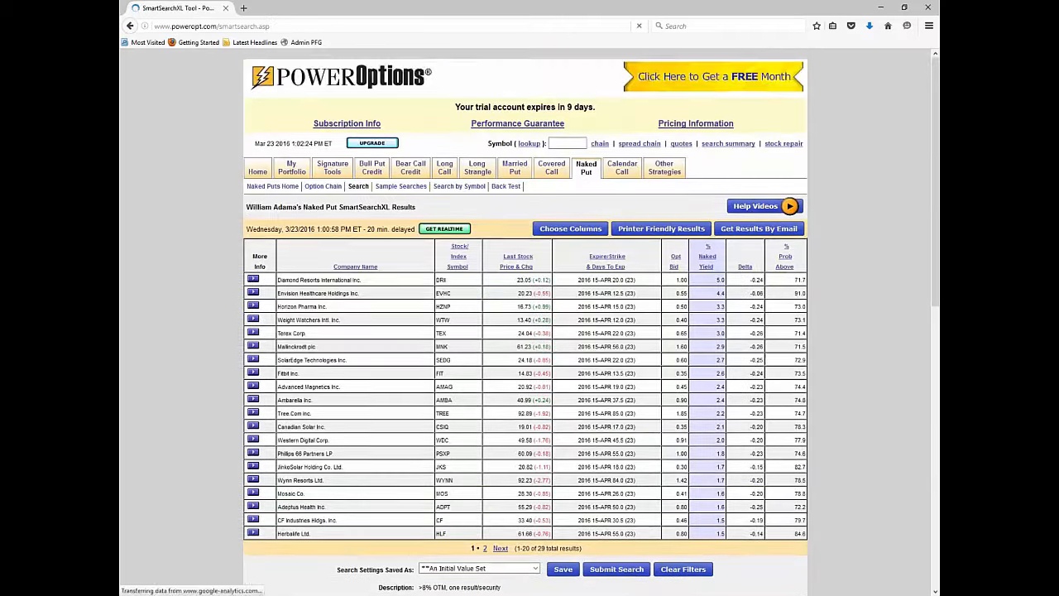
pyautogui.scroll(-5, 849, 309)
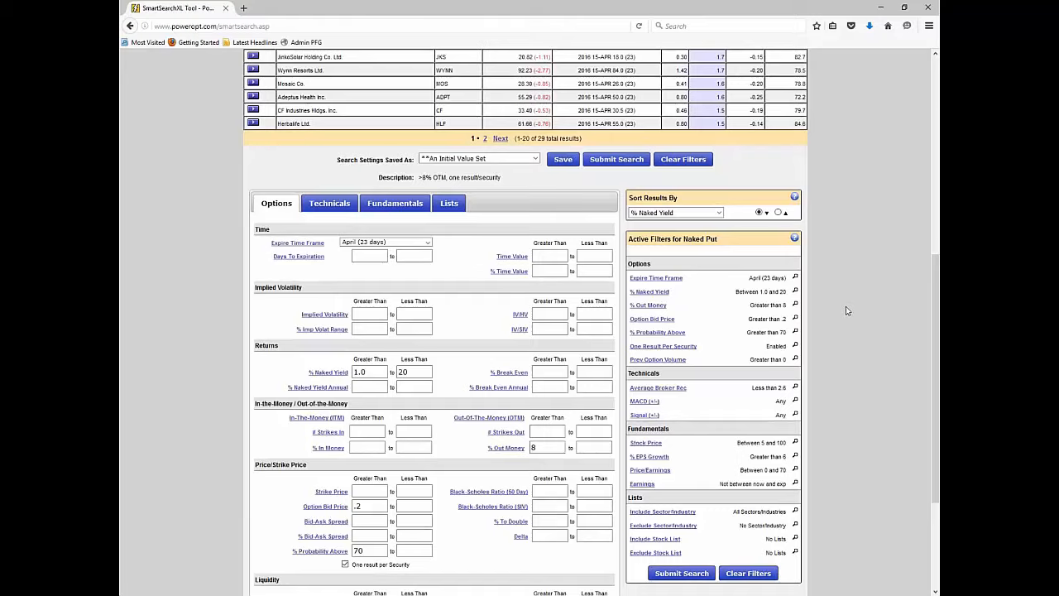
pyautogui.scroll(-2, 845, 310)
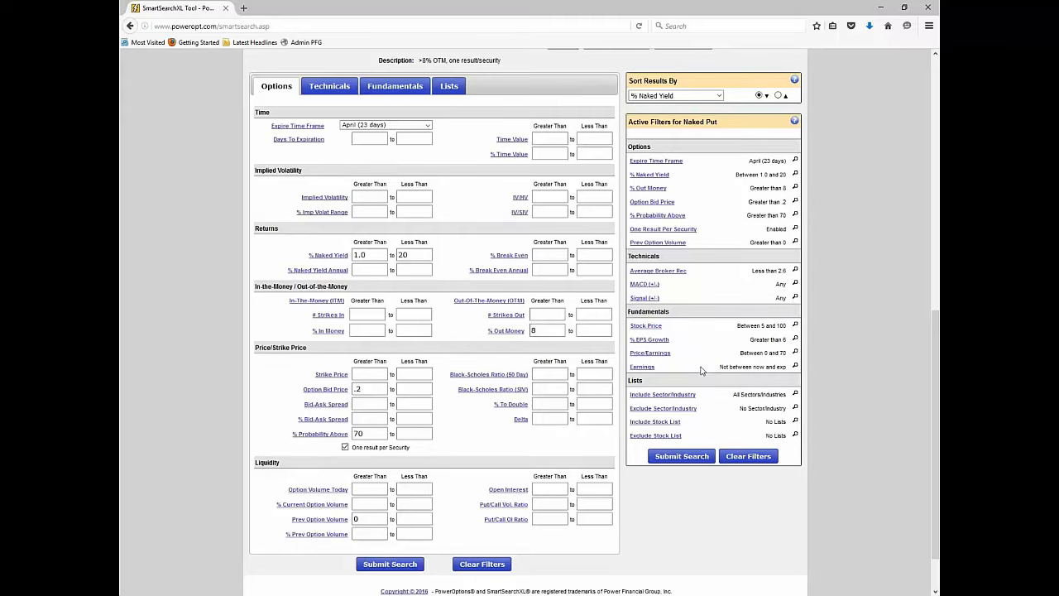
pyautogui.scroll(3, 814, 424)
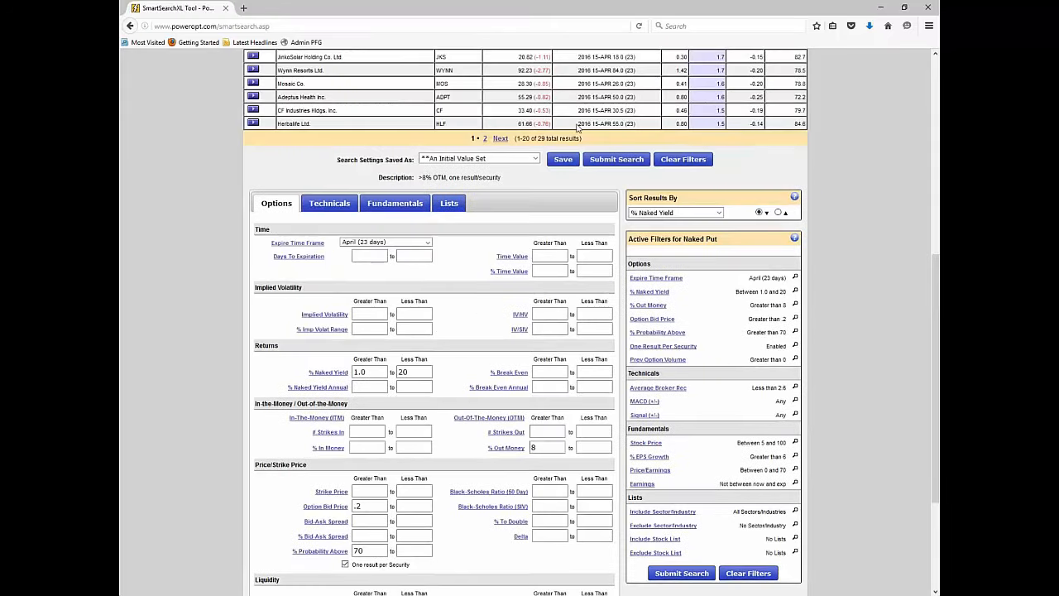
pyautogui.scroll(-2, 506, 356)
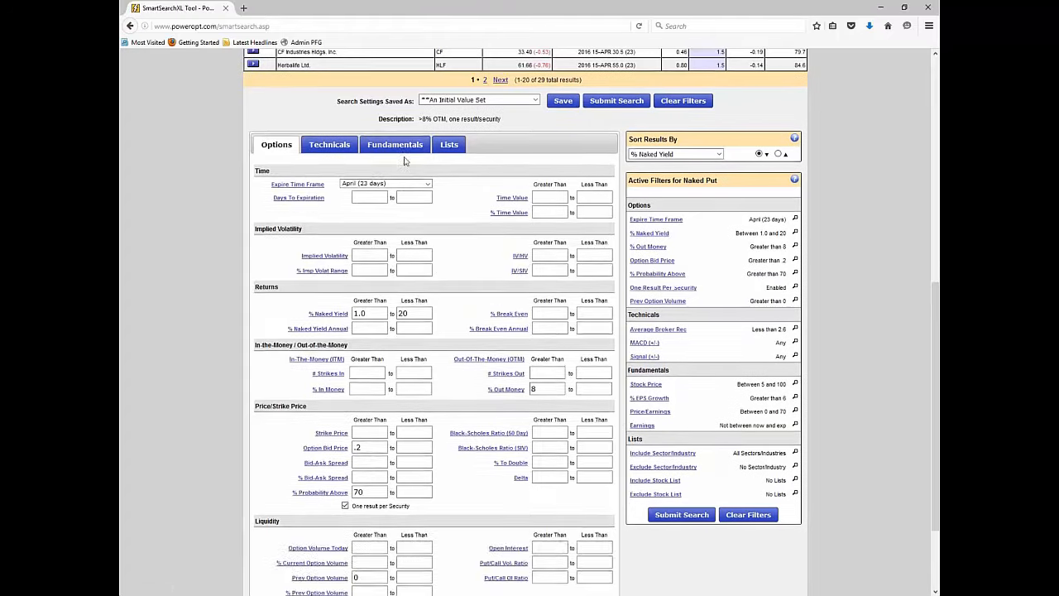
# Add a Simple Moving Average filter requiring Stock Price > SMA50 and rerun the Naked Put search.
pyautogui.click(395, 145)
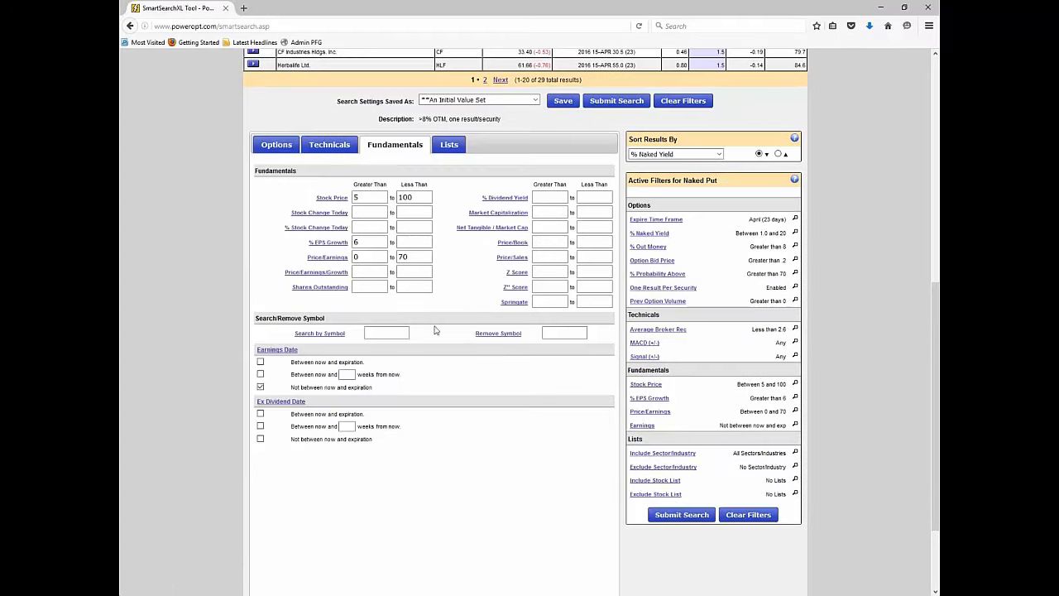
pyautogui.click(327, 149)
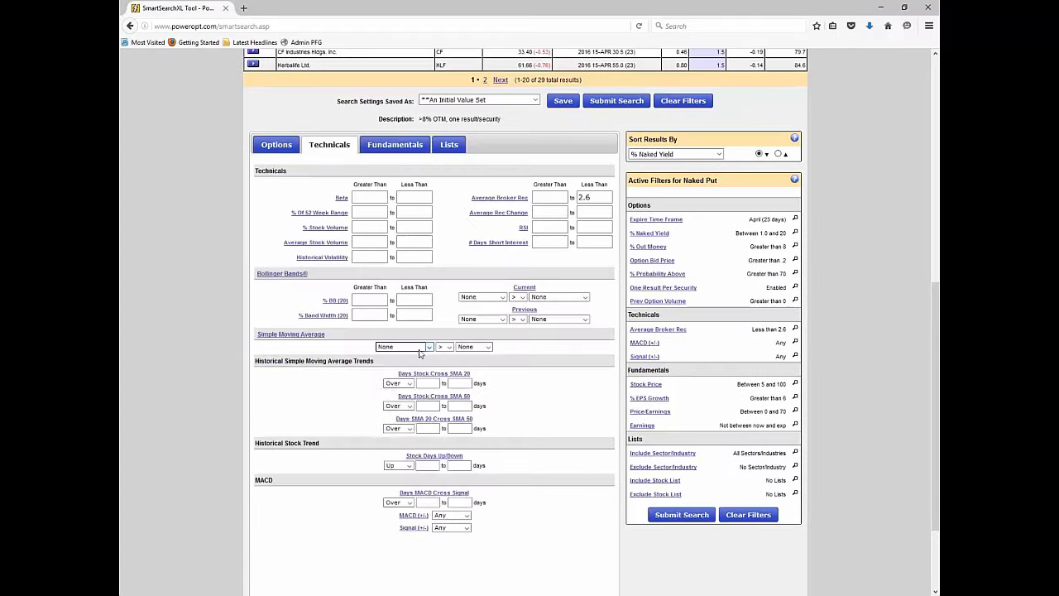
pyautogui.click(420, 349)
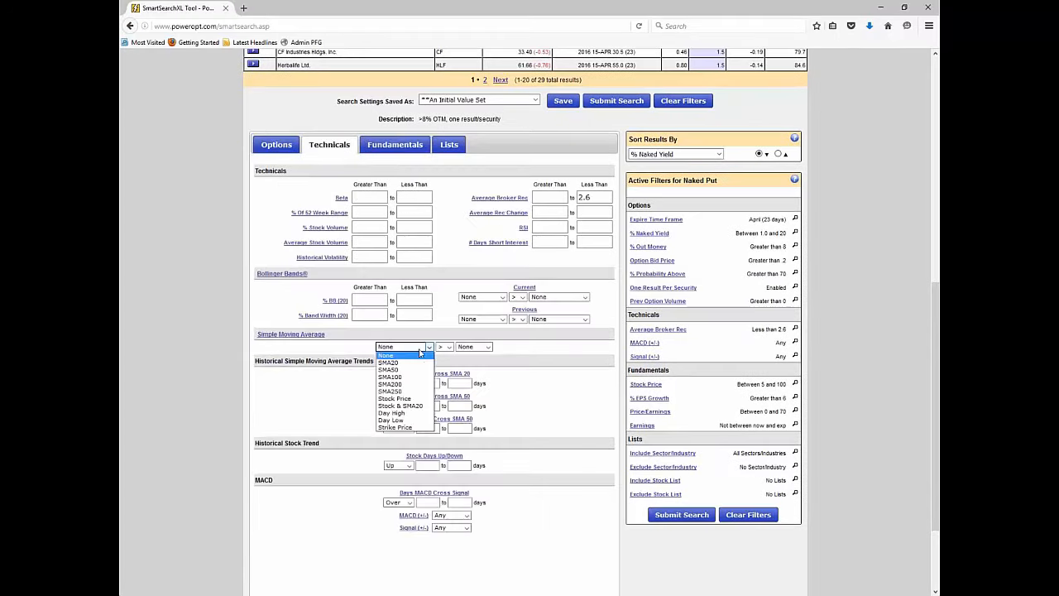
pyautogui.click(417, 398)
pyautogui.click(474, 347)
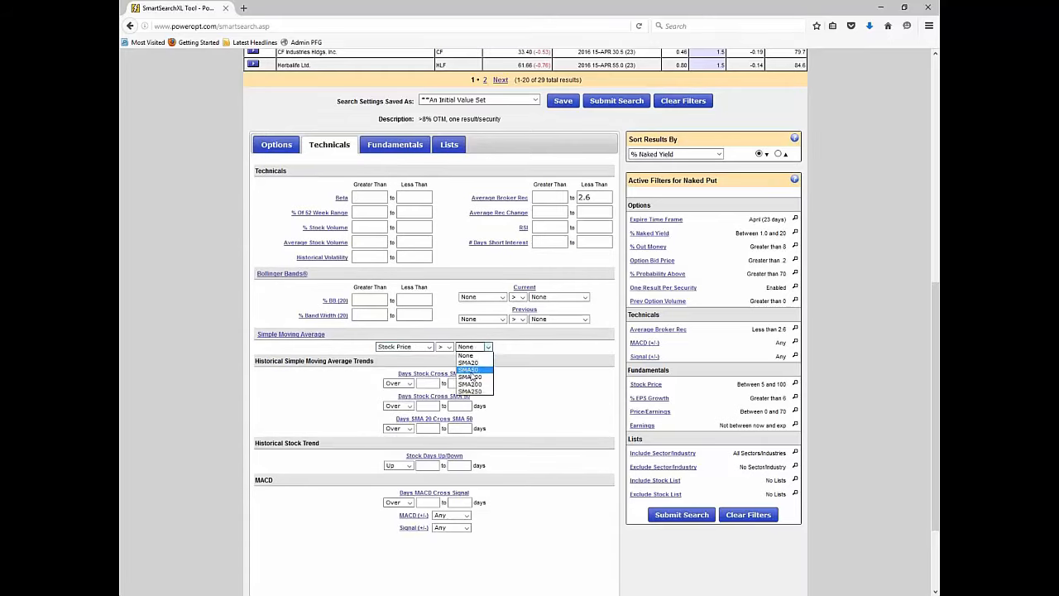
pyautogui.click(474, 377)
pyautogui.click(682, 528)
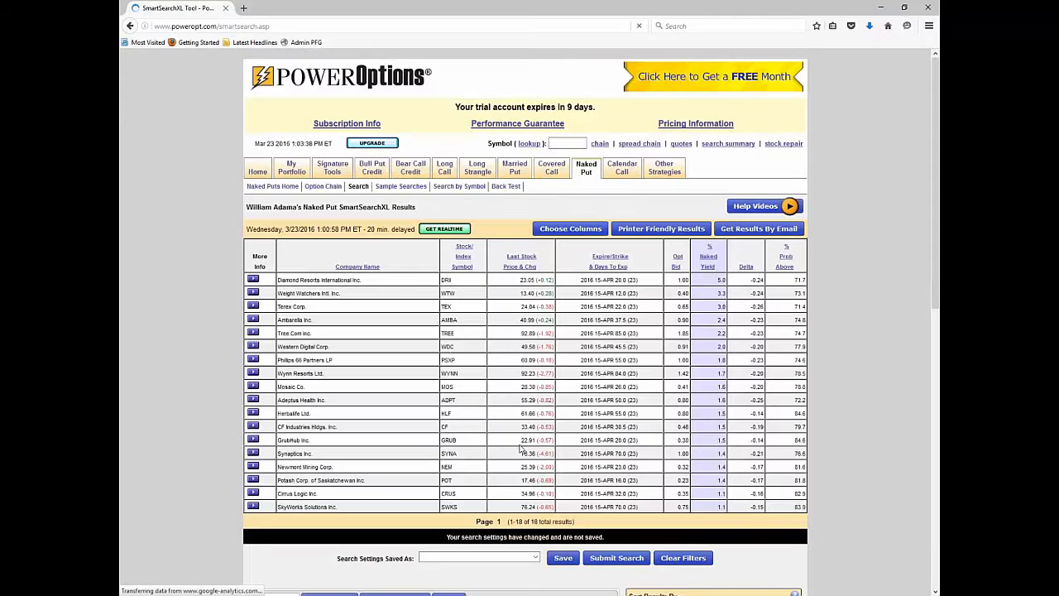
# Review the filtered Naked Put results against the active Stock Price, % EPS Growth, Price/Earnings and % Probability Above filters.
pyautogui.scroll(-3, 521, 448)
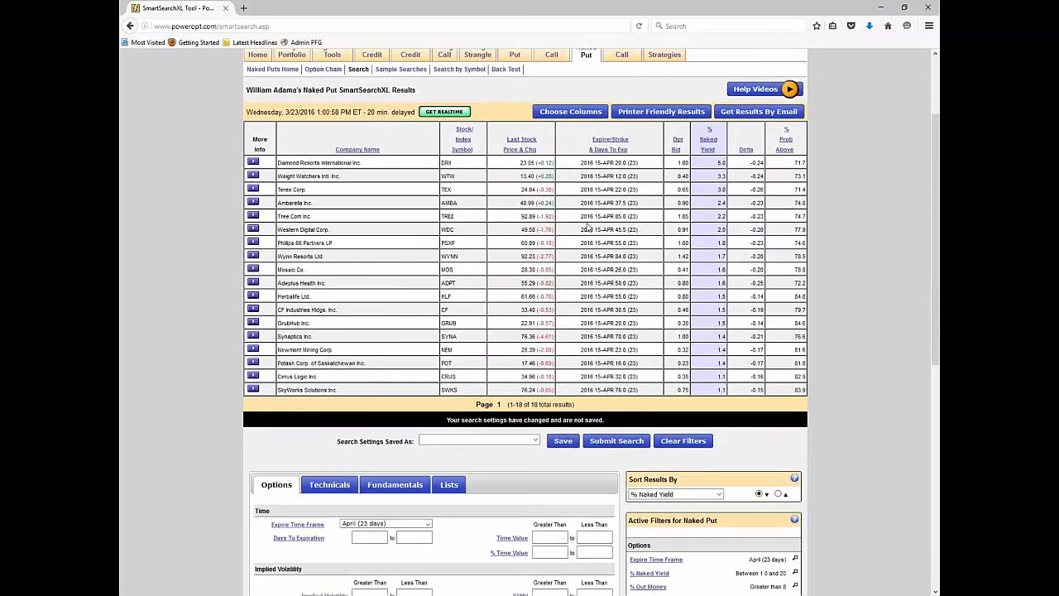
pyautogui.scroll(-2, 587, 226)
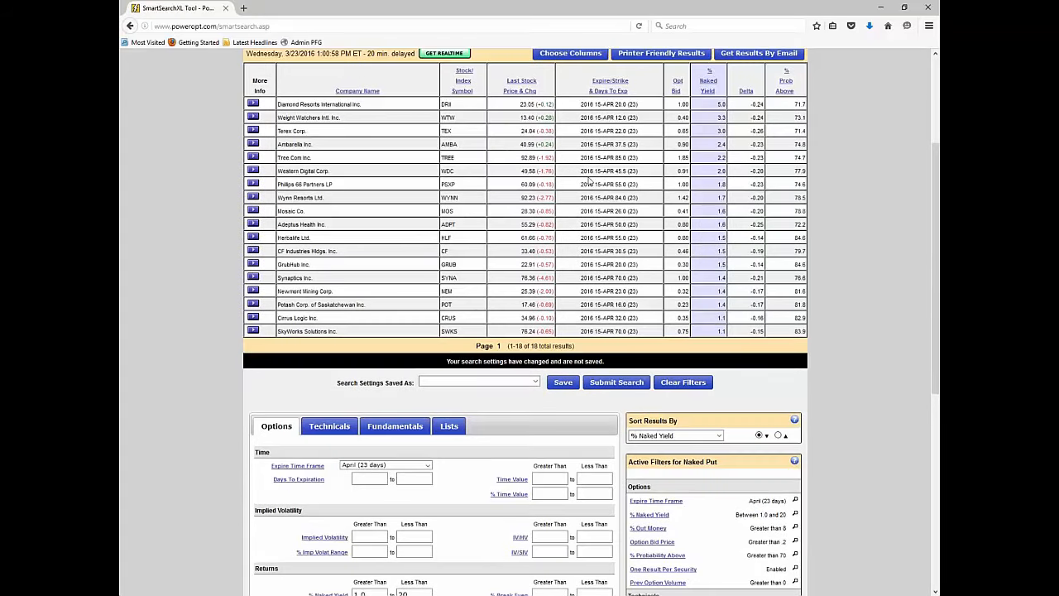
pyautogui.scroll(-6, 585, 189)
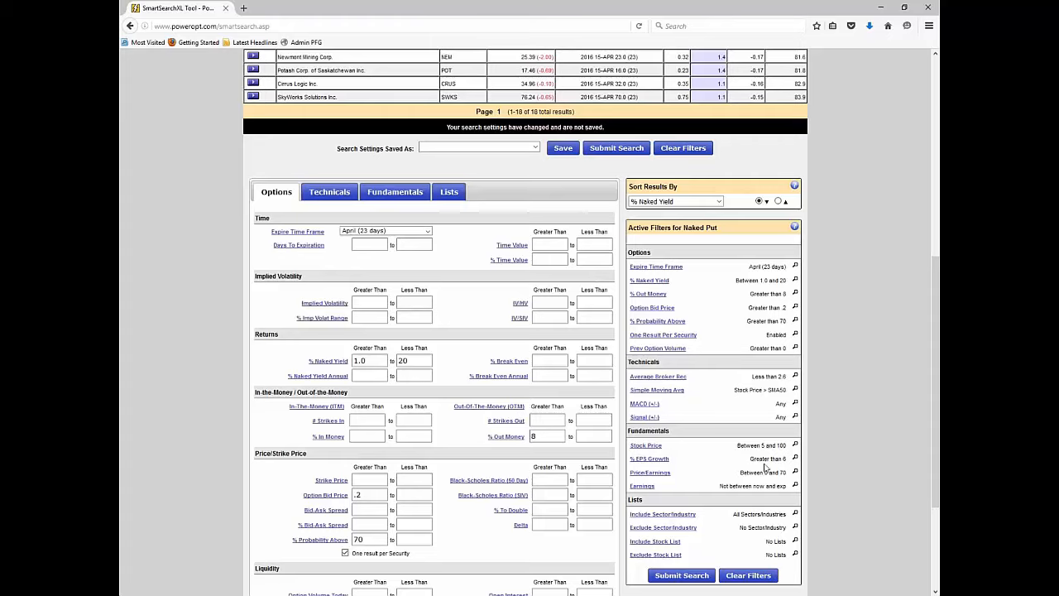
pyautogui.moveTo(761, 445); pyautogui.dragTo(787, 473)
pyautogui.click(857, 465)
pyautogui.moveTo(751, 321); pyautogui.dragTo(789, 324)
pyautogui.scroll(3, 484, 398)
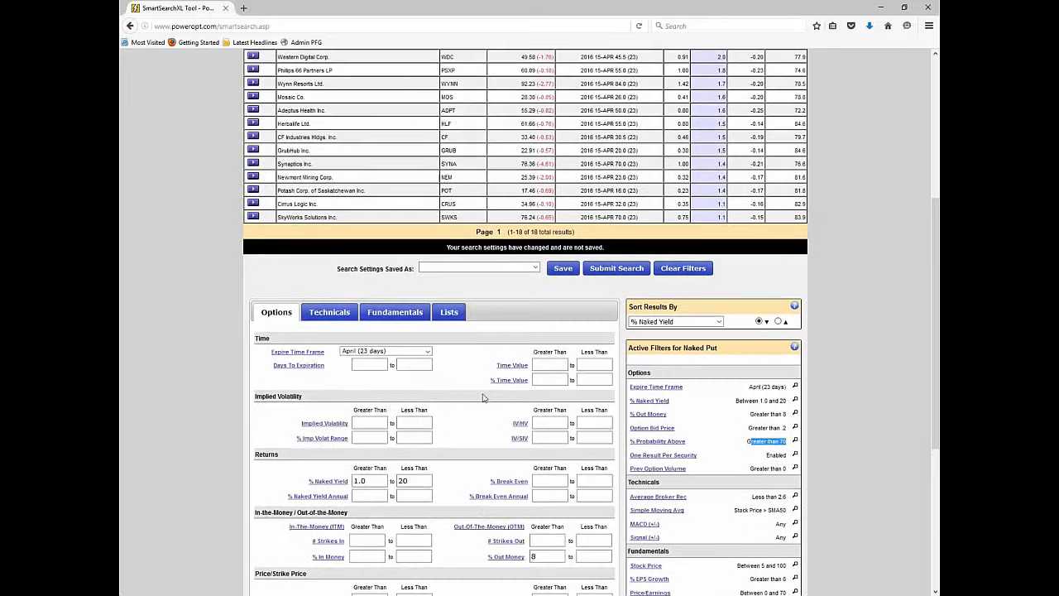
pyautogui.scroll(1, 484, 398)
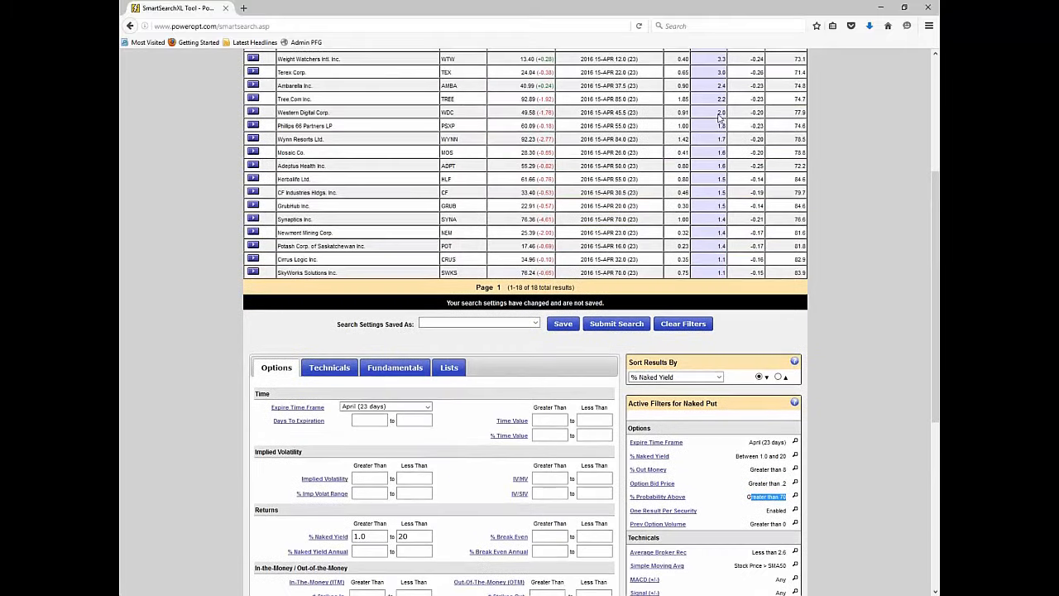
pyautogui.scroll(2, 778, 302)
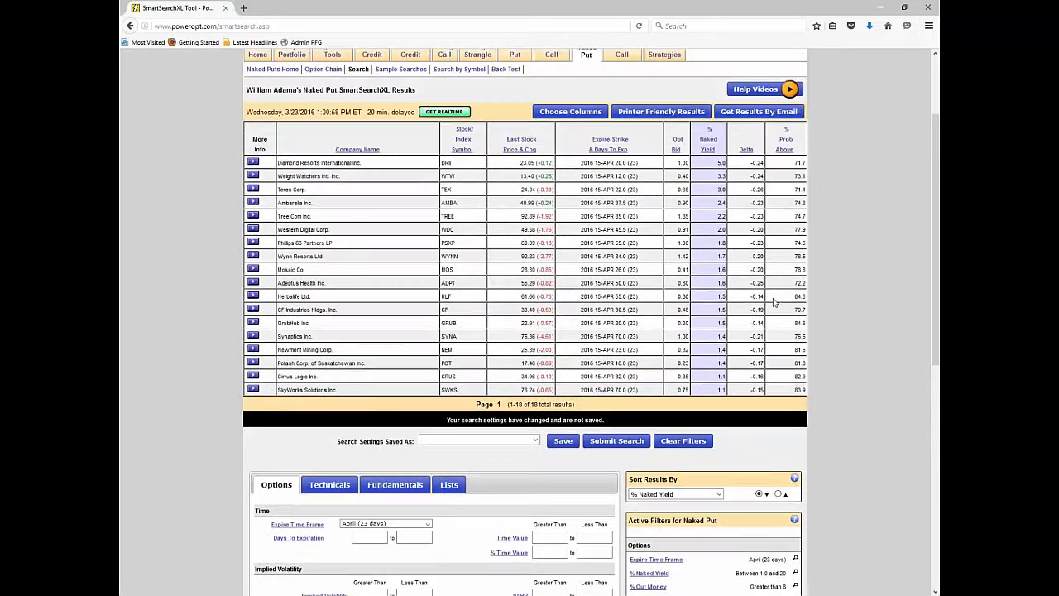
pyautogui.scroll(-3, 774, 302)
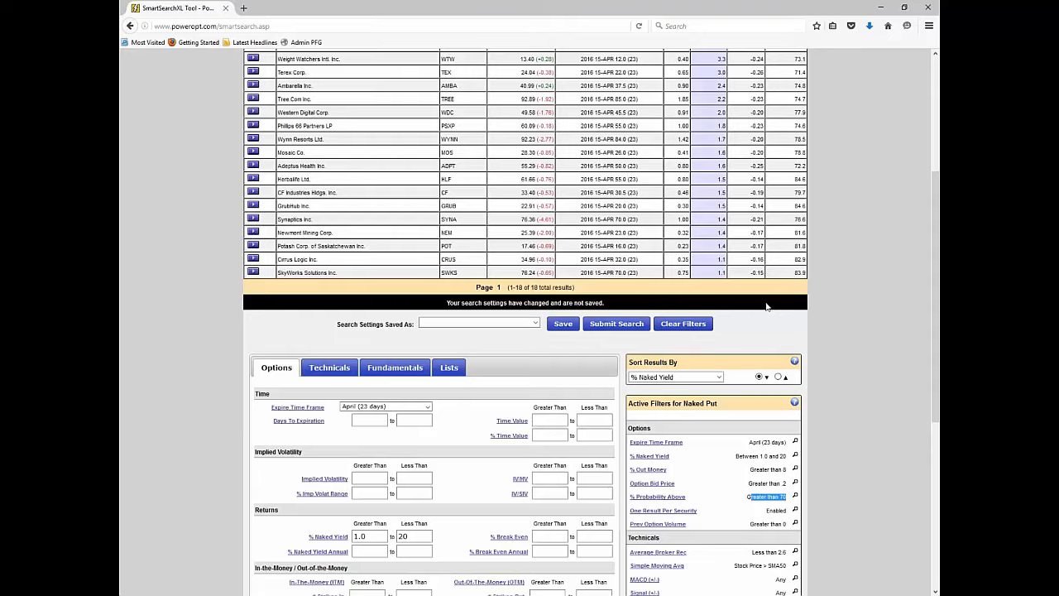
# Add the IV/HV and Black-Scholes Ratio (50 Day) columns to the Naked Put results, save the columns and reload the results.
pyautogui.scroll(1, 766, 306)
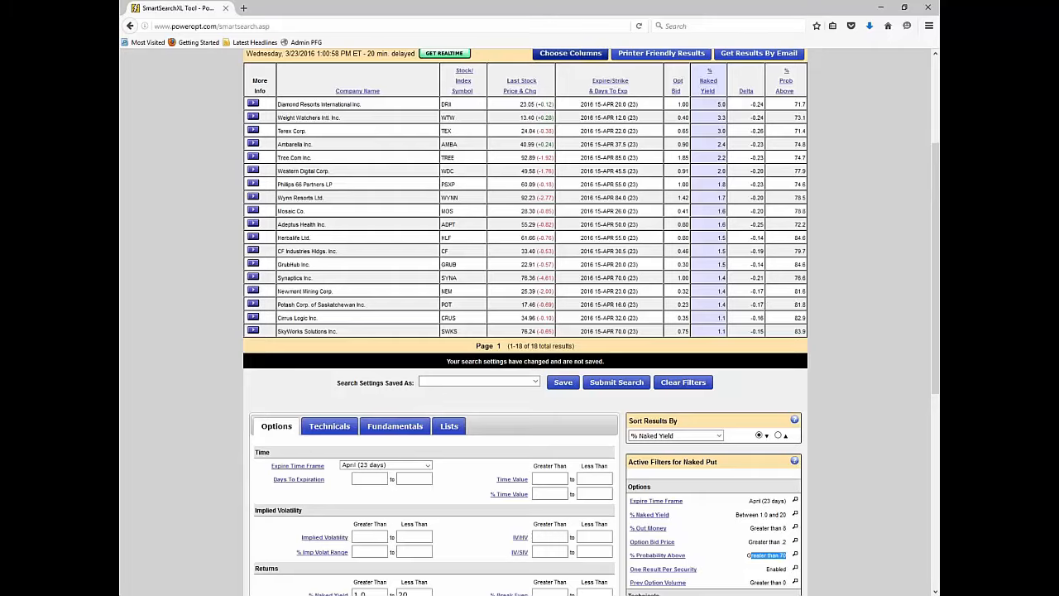
pyautogui.click(571, 55)
pyautogui.scroll(-2, 689, 347)
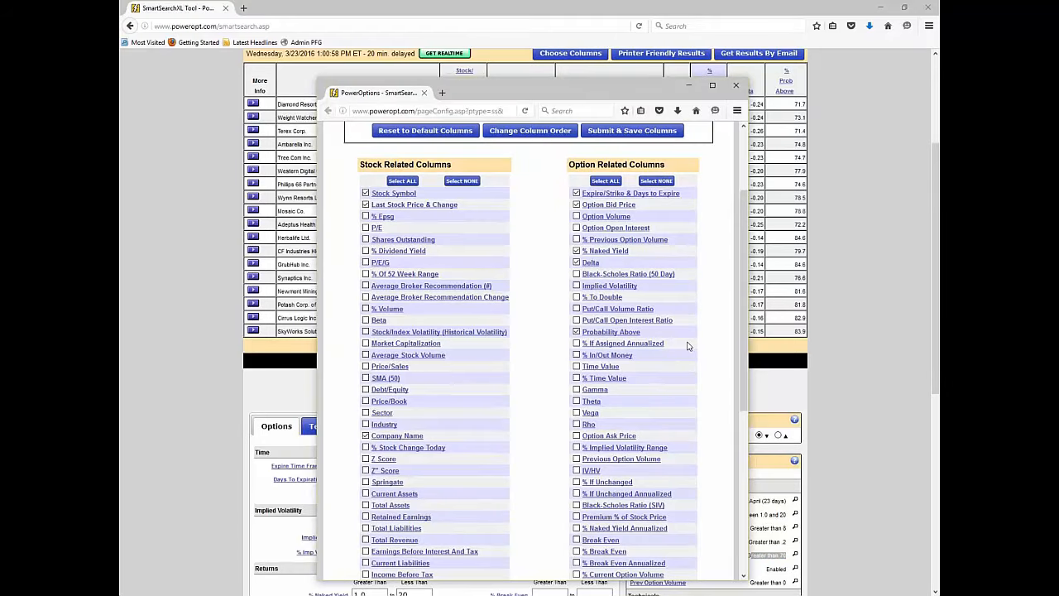
pyautogui.scroll(-4, 688, 346)
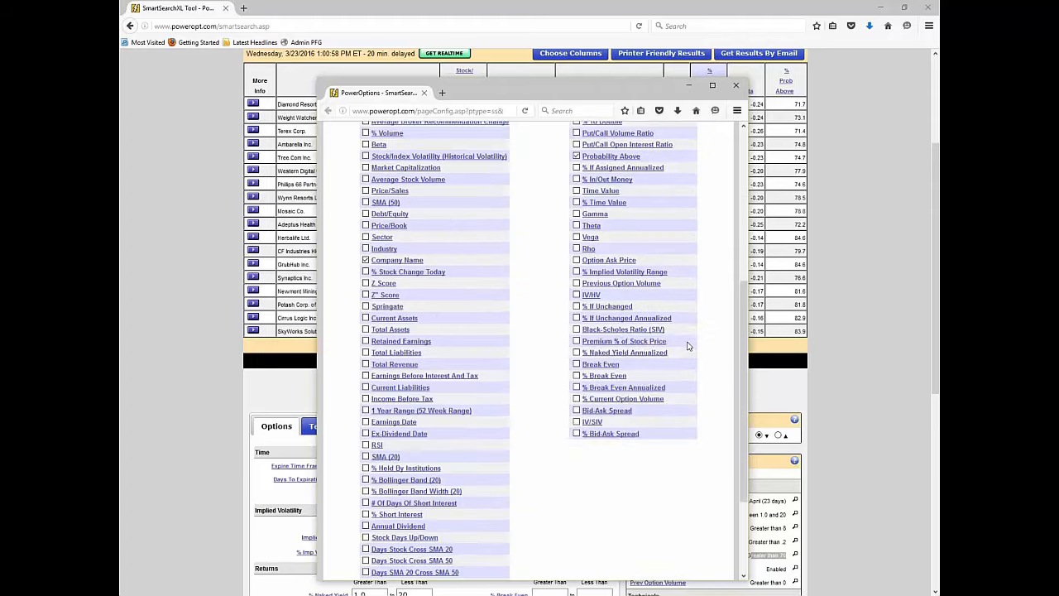
pyautogui.click(577, 295)
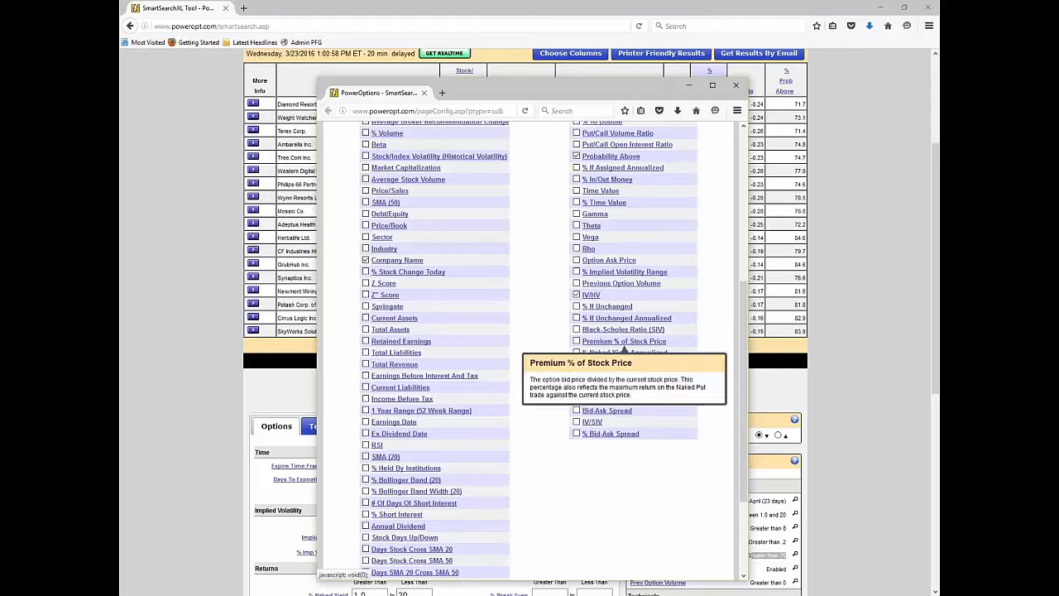
pyautogui.scroll(3, 697, 317)
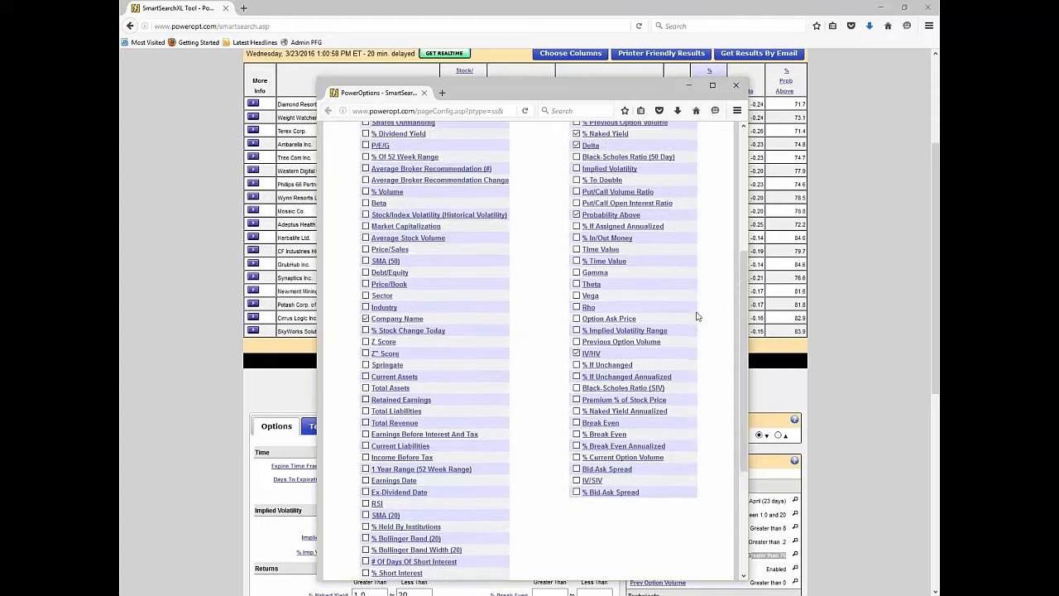
pyautogui.click(576, 215)
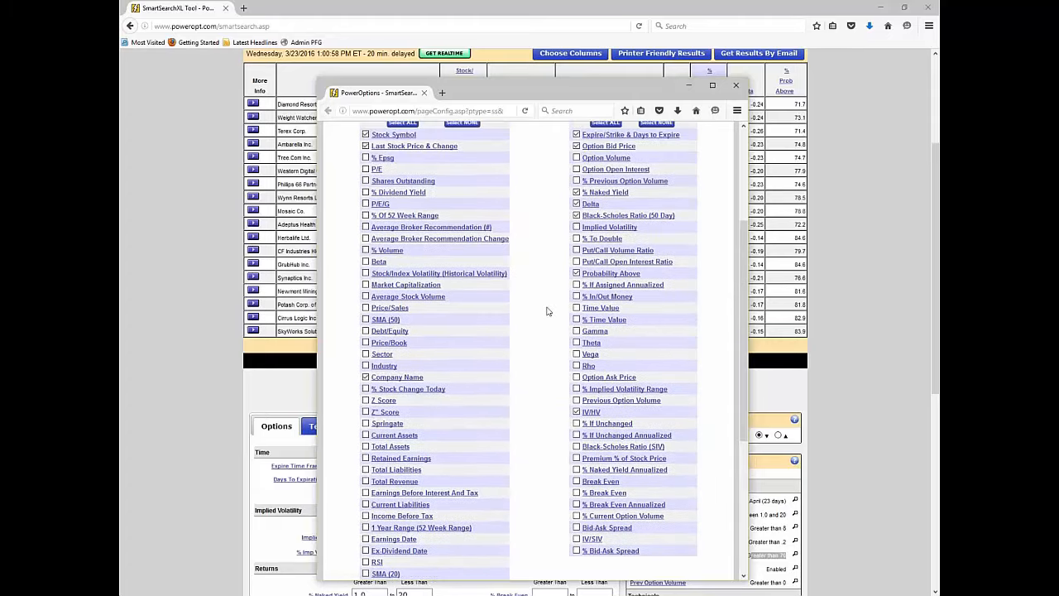
pyautogui.scroll(-6, 546, 310)
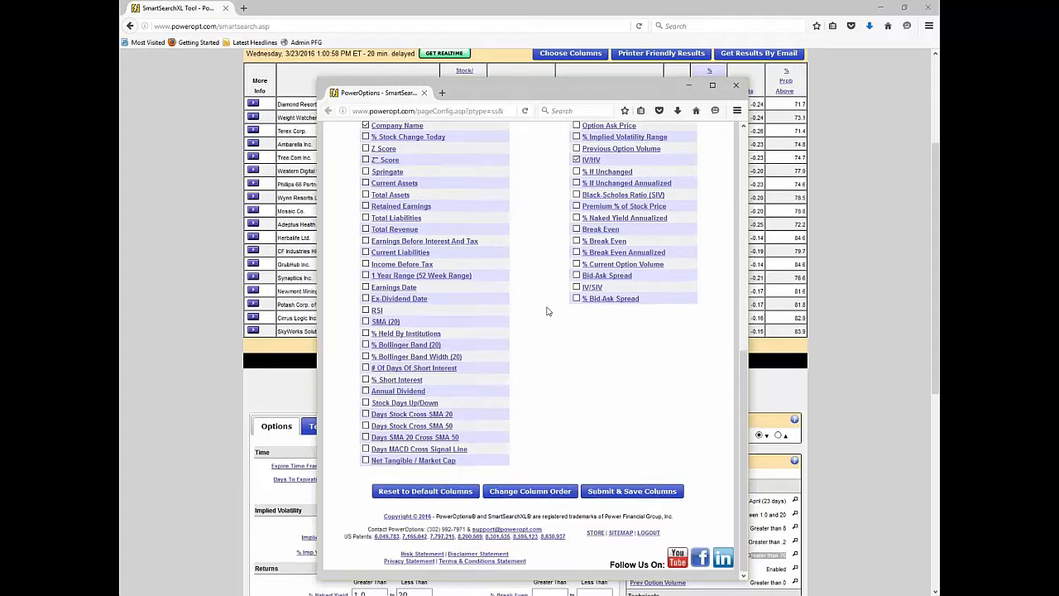
pyautogui.click(623, 492)
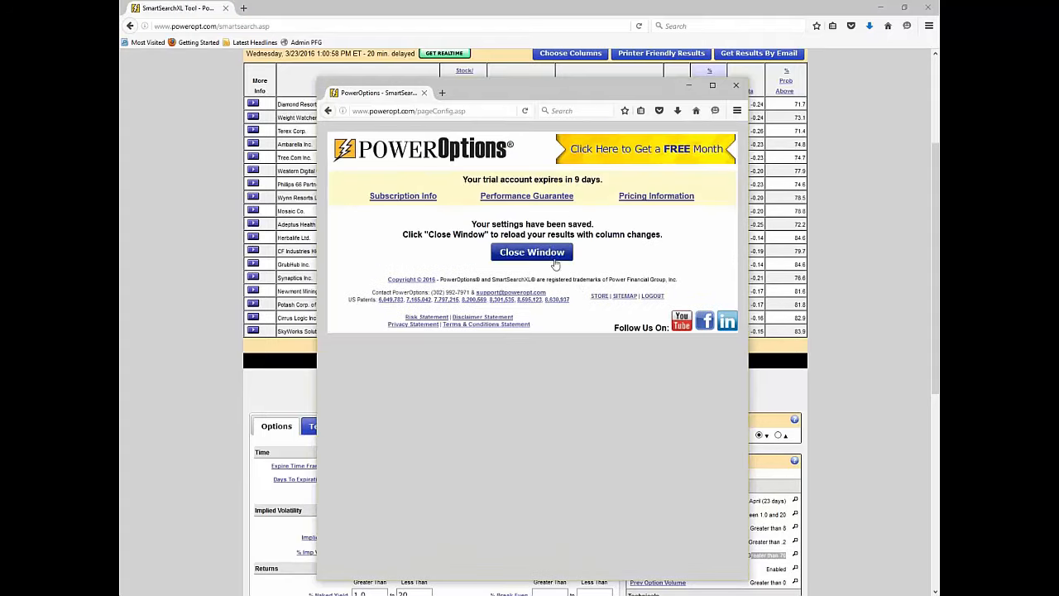
pyautogui.click(542, 253)
# Examine the Diamond Resorts row, marking its stock price, strike, option bid, % naked yield, Black-Scholes ratio and IV/HV.
pyautogui.click(511, 316)
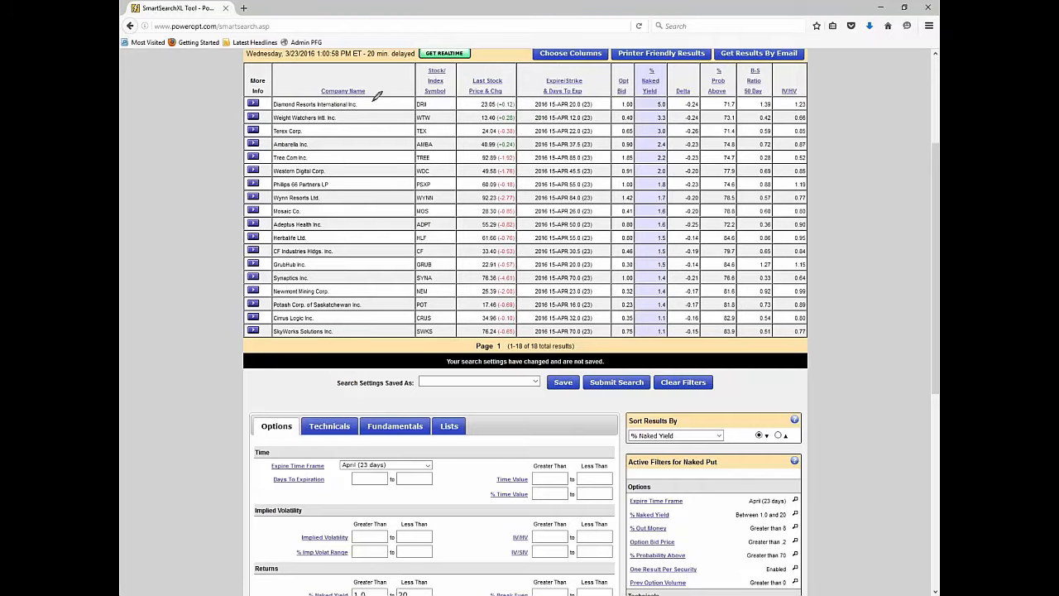
pyautogui.moveTo(372, 101); pyautogui.dragTo(404, 100)
pyautogui.moveTo(474, 102); pyautogui.dragTo(482, 100)
pyautogui.moveTo(576, 102)
pyautogui.mouseDown()
pyautogui.moveTo(680, 108)
pyautogui.moveTo(670, 94)
pyautogui.mouseUp()
pyautogui.moveTo(822, 98)
pyautogui.mouseDown()
pyautogui.moveTo(768, 92)
pyautogui.moveTo(757, 104)
pyautogui.moveTo(815, 106)
pyautogui.moveTo(817, 94)
pyautogui.mouseUp()
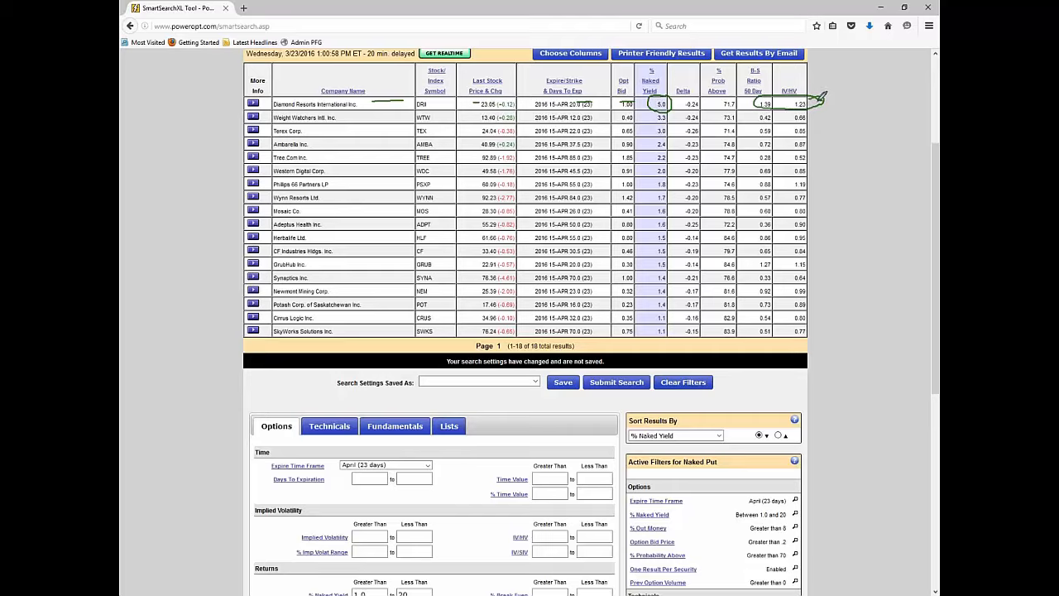
pyautogui.moveTo(823, 98); pyautogui.dragTo(837, 88)
pyautogui.moveTo(482, 98); pyautogui.dragTo(478, 113)
pyautogui.moveTo(540, 98)
pyautogui.mouseDown()
pyautogui.moveTo(528, 104)
pyautogui.moveTo(536, 110)
pyautogui.mouseUp()
pyautogui.moveTo(619, 111)
pyautogui.mouseDown()
pyautogui.moveTo(631, 93)
pyautogui.moveTo(666, 88)
pyautogui.mouseUp()
# Compare Newmont Mining's stock price, strike, option bid and % naked yield with the Diamond Resorts row, and clear the annotations.
pyautogui.moveTo(515, 284)
pyautogui.mouseDown()
pyautogui.moveTo(473, 286)
pyautogui.moveTo(512, 292)
pyautogui.mouseUp()
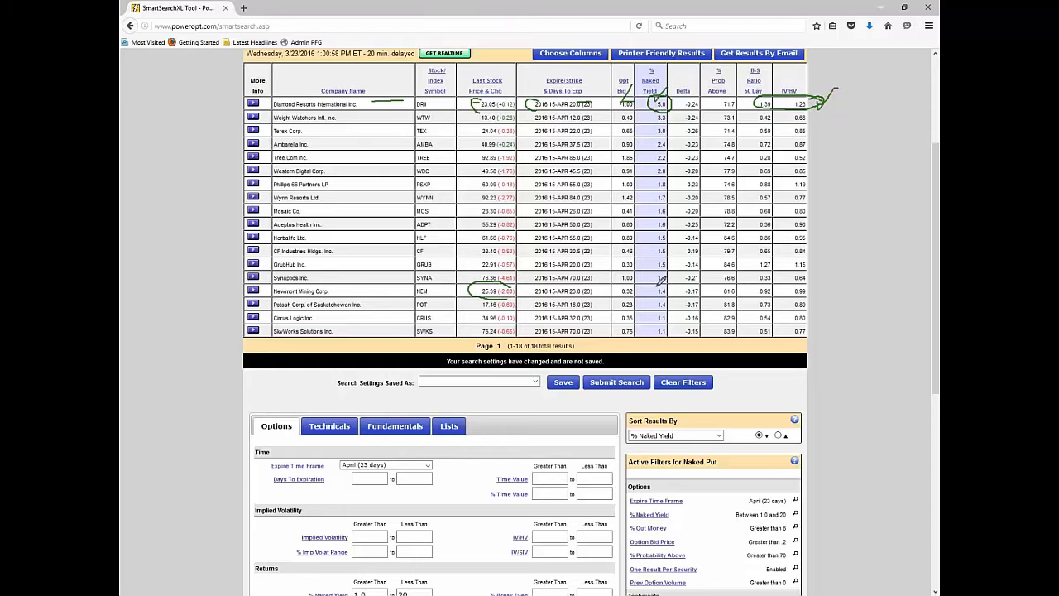
pyautogui.moveTo(612, 286)
pyautogui.mouseDown()
pyautogui.moveTo(536, 294)
pyautogui.moveTo(597, 299)
pyautogui.moveTo(611, 285)
pyautogui.moveTo(631, 298)
pyautogui.moveTo(642, 280)
pyautogui.mouseUp()
pyautogui.moveTo(667, 286)
pyautogui.mouseDown()
pyautogui.moveTo(645, 294)
pyautogui.moveTo(671, 291)
pyautogui.moveTo(656, 189)
pyautogui.moveTo(643, 296)
pyautogui.moveTo(670, 347)
pyautogui.mouseUp()
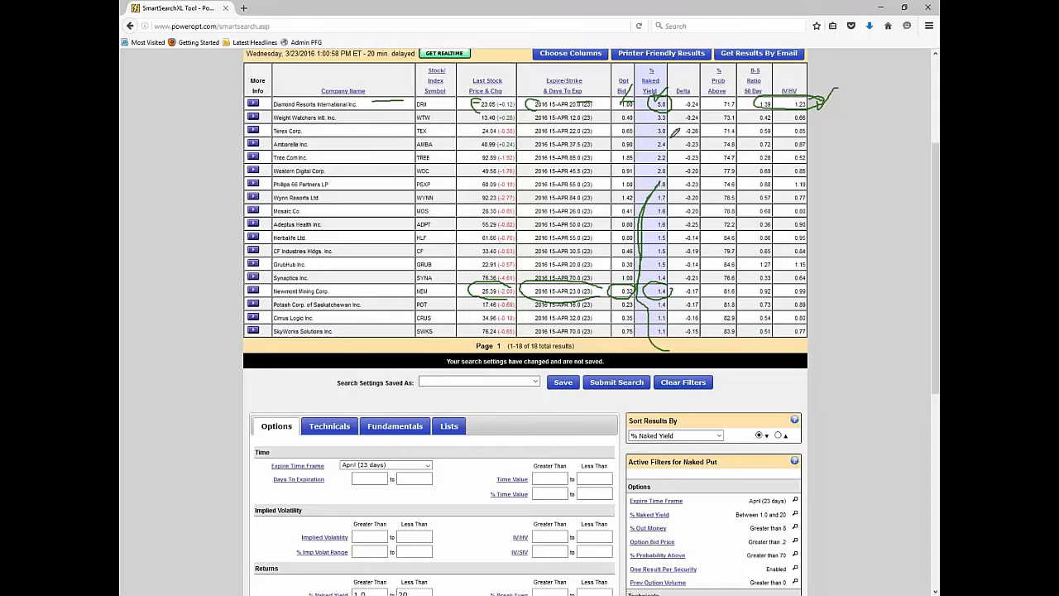
pyautogui.moveTo(828, 99)
pyautogui.mouseDown()
pyautogui.moveTo(868, 98)
pyautogui.moveTo(853, 114)
pyautogui.mouseUp()
pyautogui.moveTo(601, 98)
pyautogui.mouseDown()
pyautogui.moveTo(609, 183)
pyautogui.moveTo(592, 285)
pyautogui.mouseUp()
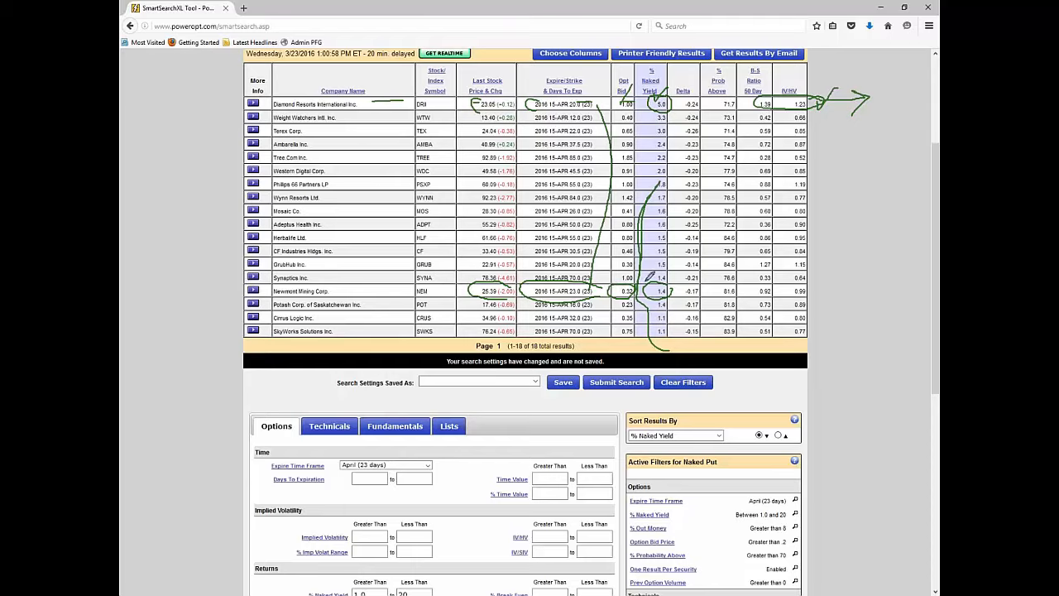
pyautogui.moveTo(270, 91)
pyautogui.mouseDown()
pyautogui.moveTo(243, 118)
pyautogui.moveTo(275, 93)
pyautogui.mouseUp()
pyautogui.press('Escape')
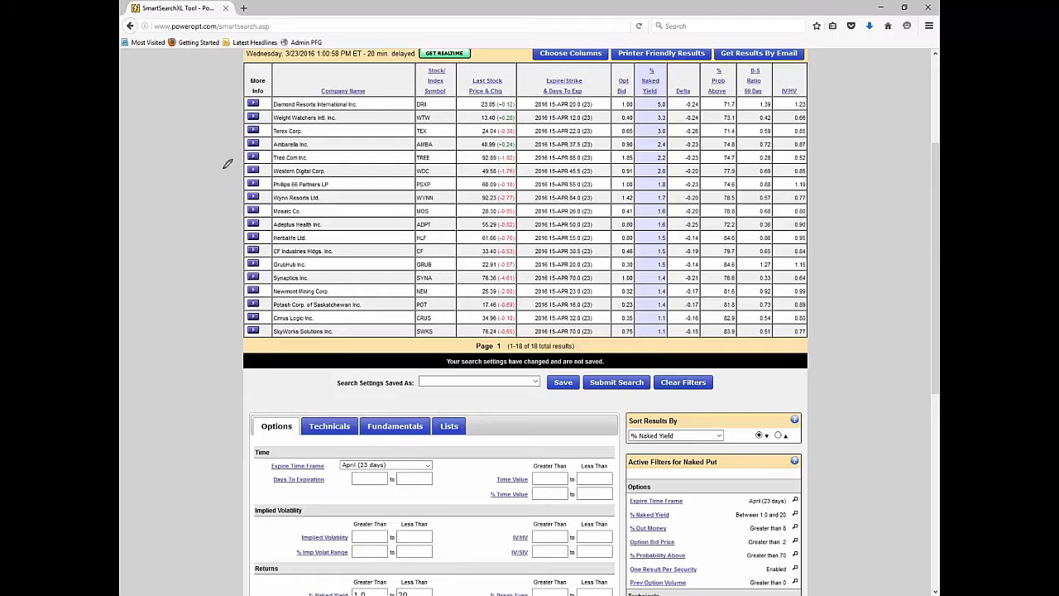
# Examine the Weight Watchers row, marking its option bid, % naked yield, Black-Scholes ratio and IV/HV, and note 56/34 beside it.
pyautogui.moveTo(358, 116)
pyautogui.mouseDown()
pyautogui.moveTo(404, 117)
pyautogui.moveTo(392, 124)
pyautogui.mouseUp()
pyautogui.moveTo(598, 115); pyautogui.dragTo(675, 117)
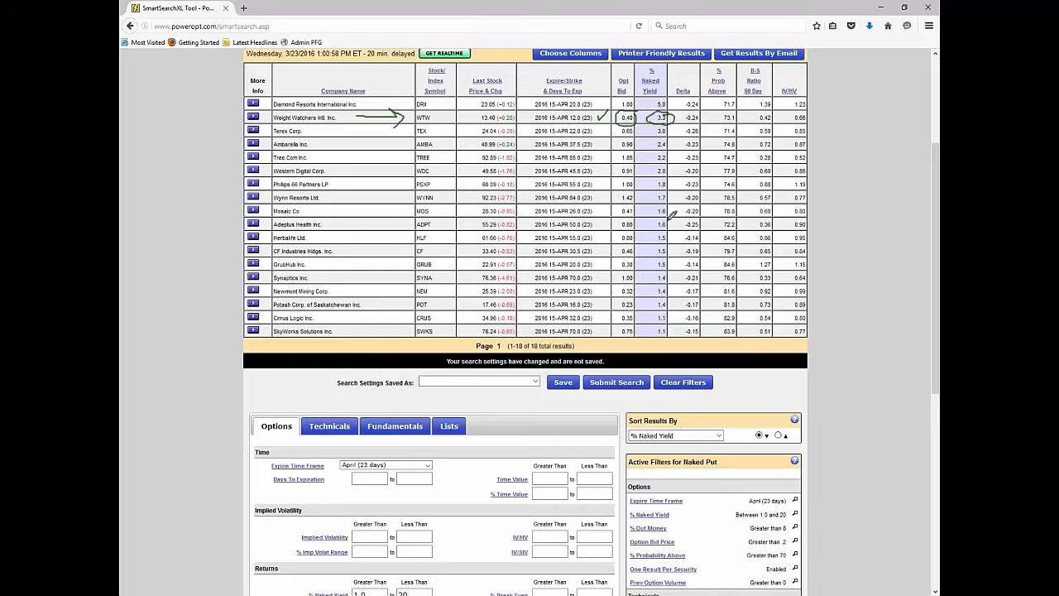
pyautogui.moveTo(774, 111)
pyautogui.mouseDown()
pyautogui.moveTo(756, 113)
pyautogui.moveTo(764, 124)
pyautogui.moveTo(778, 113)
pyautogui.moveTo(825, 126)
pyautogui.moveTo(836, 105)
pyautogui.moveTo(844, 120)
pyautogui.mouseUp()
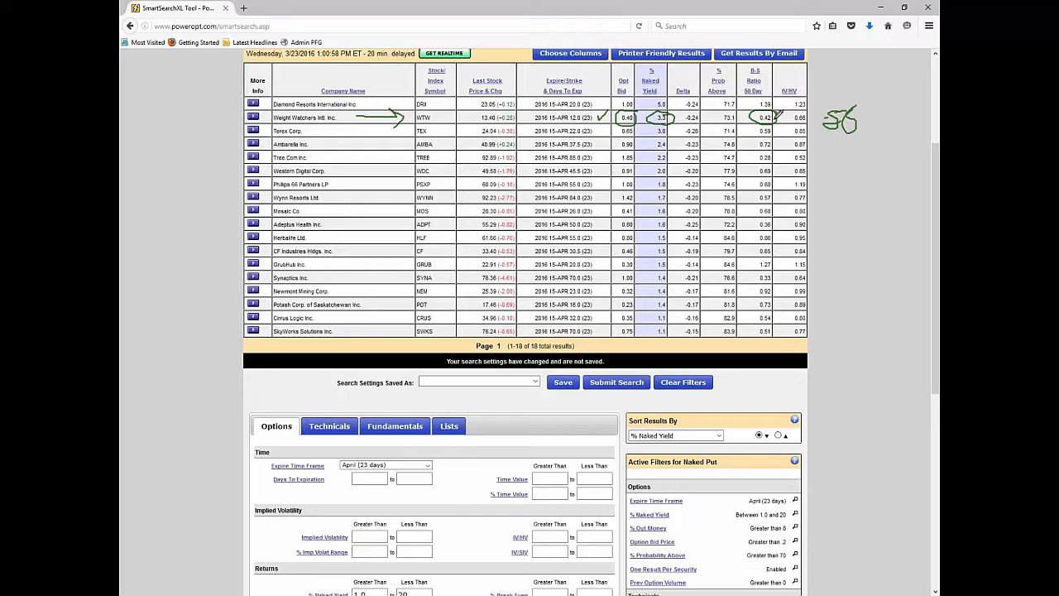
pyautogui.moveTo(818, 105)
pyautogui.mouseDown()
pyautogui.moveTo(788, 110)
pyautogui.moveTo(824, 116)
pyautogui.moveTo(858, 157)
pyautogui.mouseUp()
pyautogui.moveTo(882, 115)
pyautogui.mouseDown()
pyautogui.moveTo(884, 129)
pyautogui.moveTo(902, 125)
pyautogui.moveTo(902, 135)
pyautogui.mouseUp()
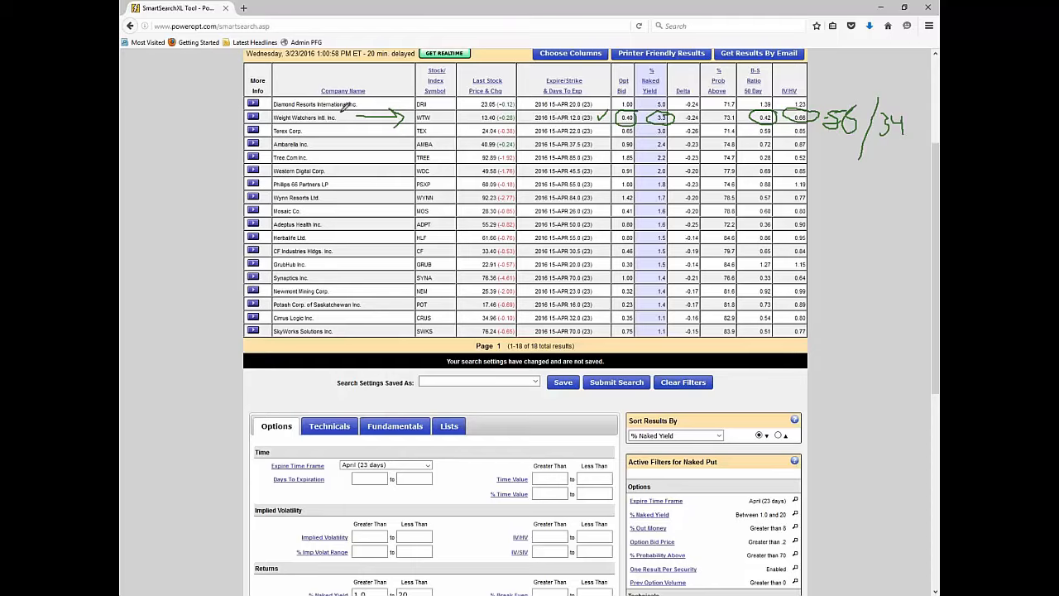
# Mark the Weight Watchers row's company name, % naked yield and More Info entry, outline the row, and clear the annotations.
pyautogui.moveTo(340, 115); pyautogui.dragTo(368, 97)
pyautogui.moveTo(666, 106)
pyautogui.mouseDown()
pyautogui.moveTo(652, 116)
pyautogui.moveTo(679, 121)
pyautogui.moveTo(670, 108)
pyautogui.mouseUp()
pyautogui.moveTo(267, 104)
pyautogui.mouseDown()
pyautogui.moveTo(245, 105)
pyautogui.moveTo(242, 128)
pyautogui.moveTo(266, 103)
pyautogui.mouseUp()
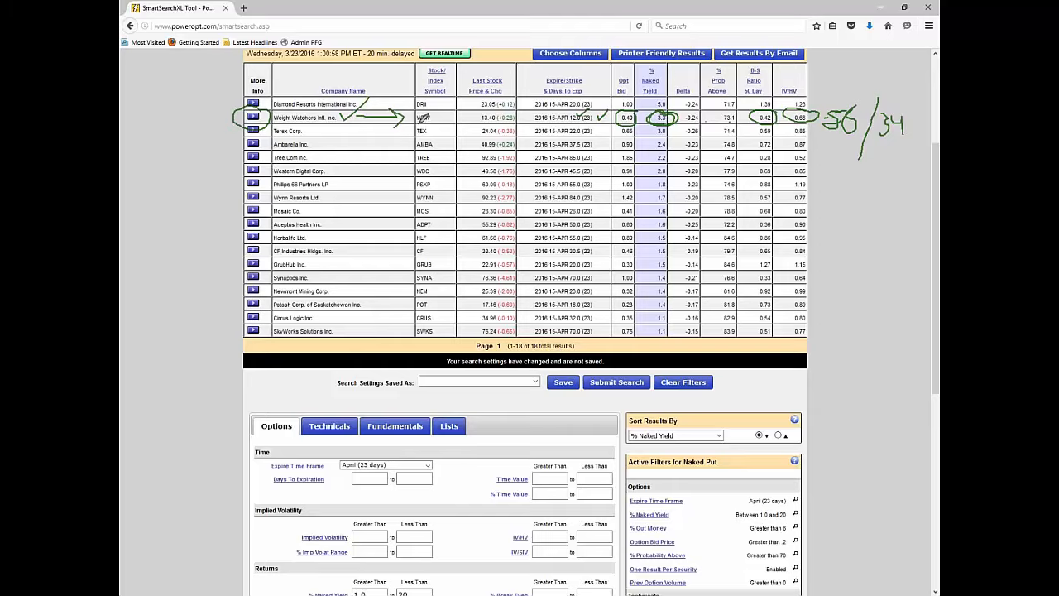
pyautogui.moveTo(429, 106)
pyautogui.mouseDown()
pyautogui.moveTo(235, 114)
pyautogui.moveTo(342, 127)
pyautogui.moveTo(660, 130)
pyautogui.moveTo(692, 104)
pyautogui.moveTo(414, 92)
pyautogui.mouseUp()
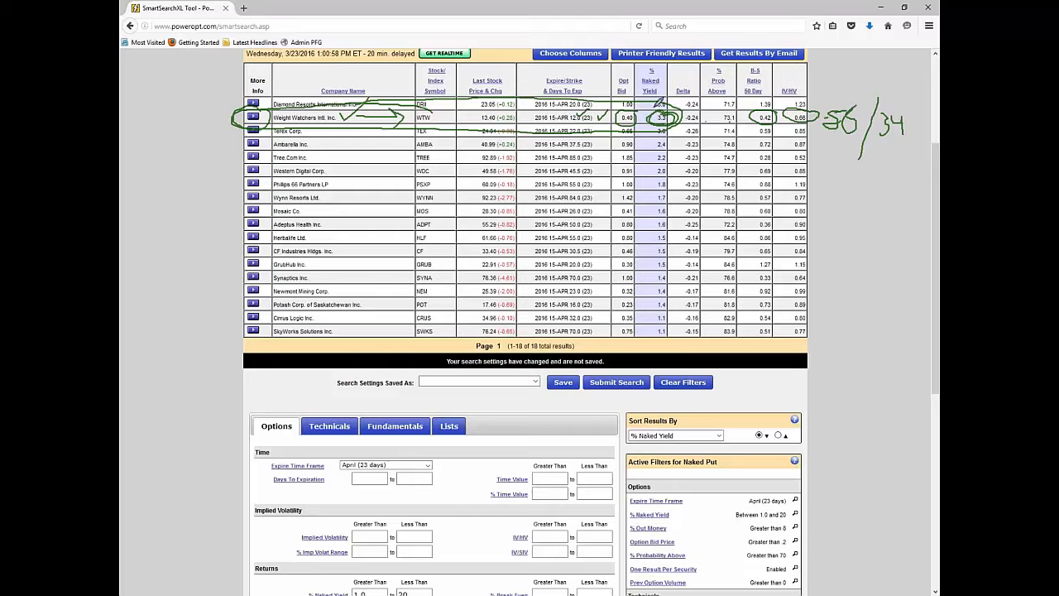
pyautogui.moveTo(658, 112); pyautogui.dragTo(700, 87)
pyautogui.press('e')
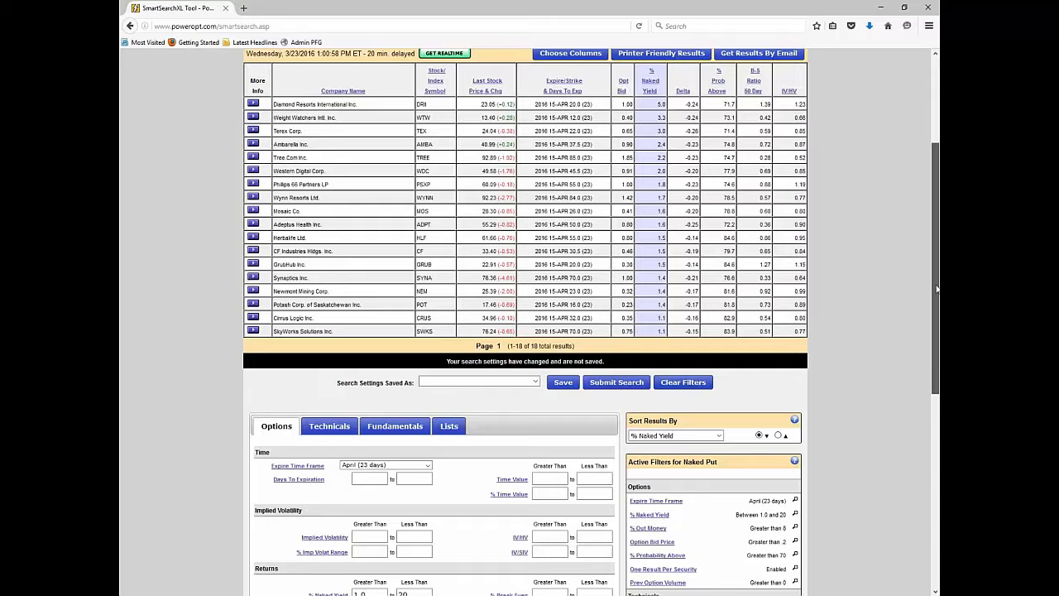
# Review the Naked Put search's Options, Fundamentals and Technicals filters, and return to the results table.
pyautogui.moveTo(934, 294); pyautogui.dragTo(933, 469)
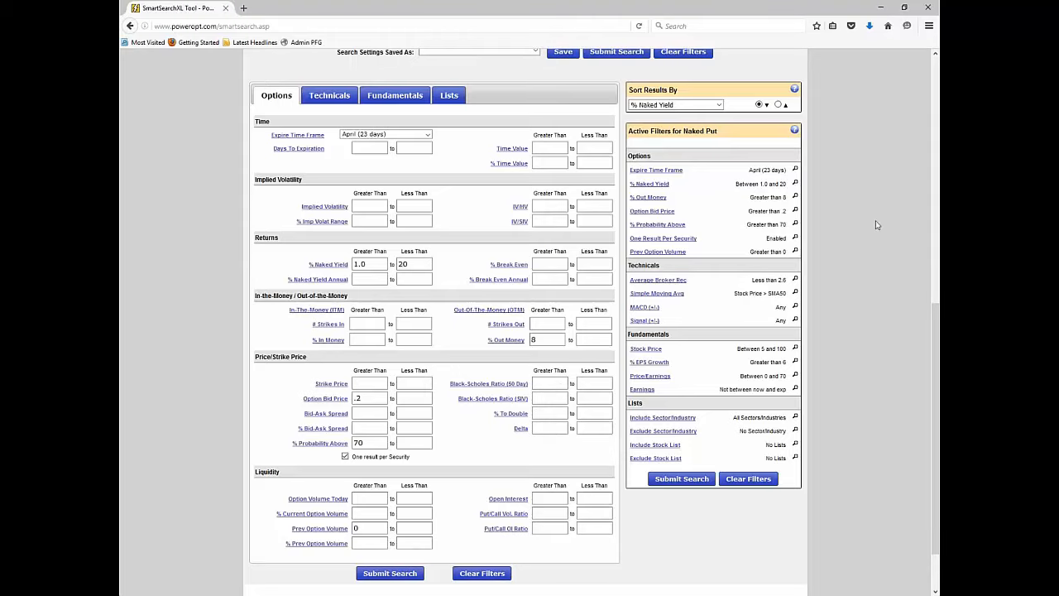
pyautogui.scroll(-2, 877, 224)
pyautogui.scroll(3, 877, 224)
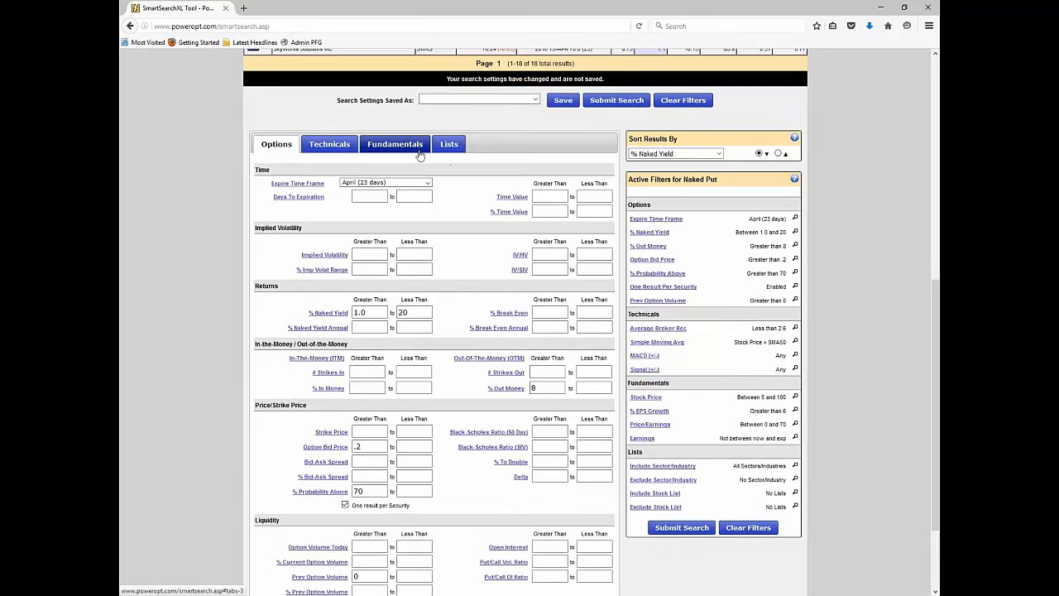
pyautogui.click(419, 154)
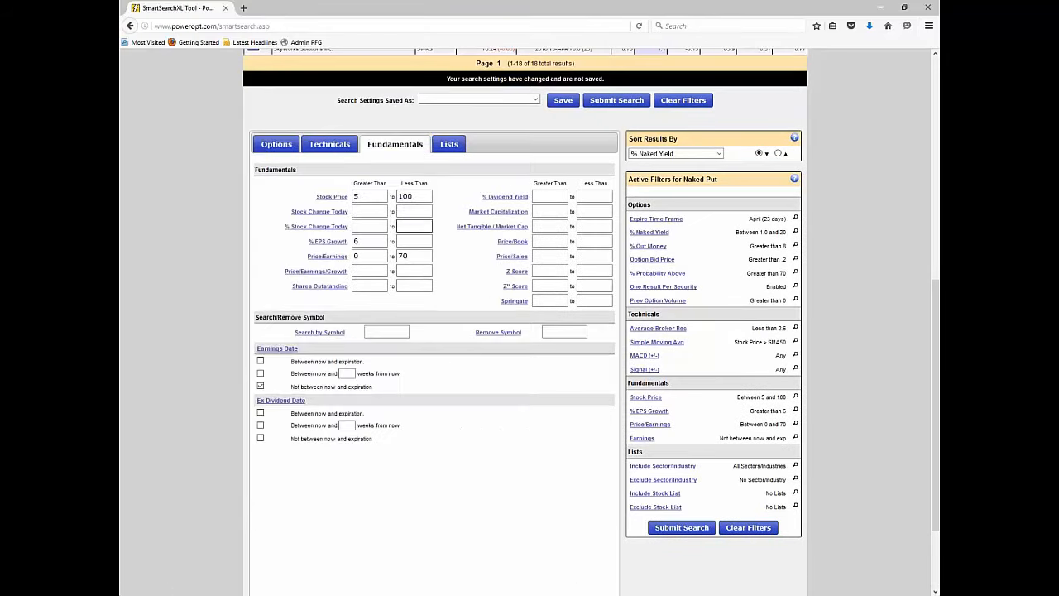
pyautogui.click(331, 153)
pyautogui.scroll(-3, 586, 279)
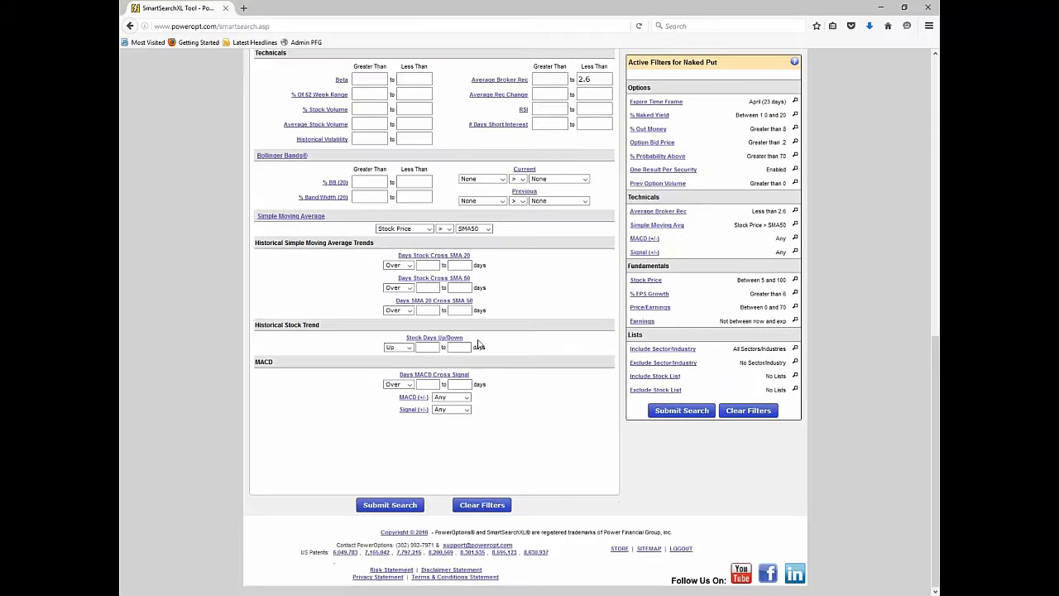
pyautogui.click(466, 375)
pyautogui.scroll(1, 532, 375)
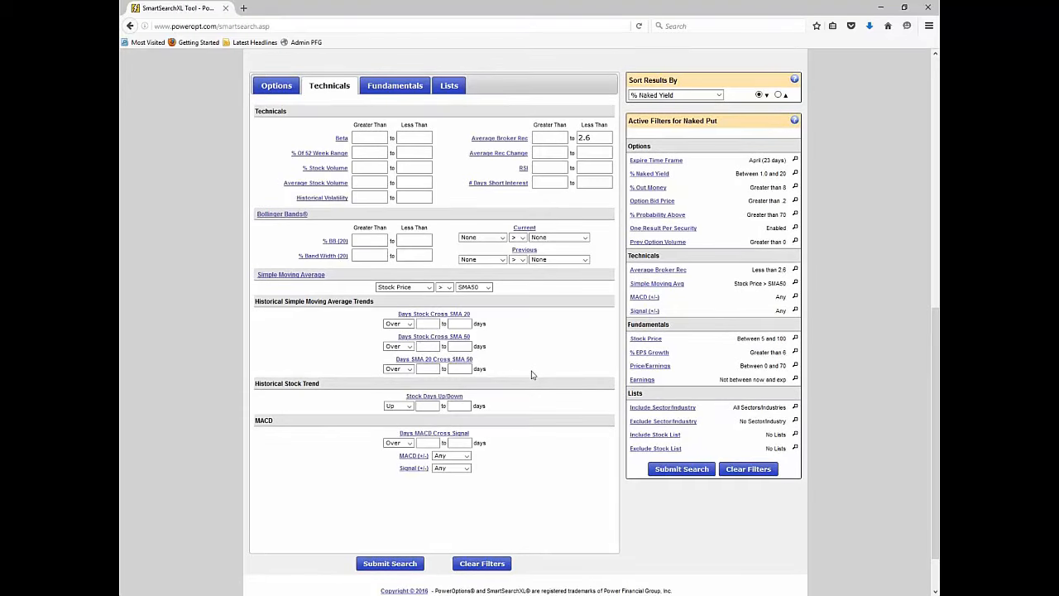
pyautogui.scroll(5, 532, 375)
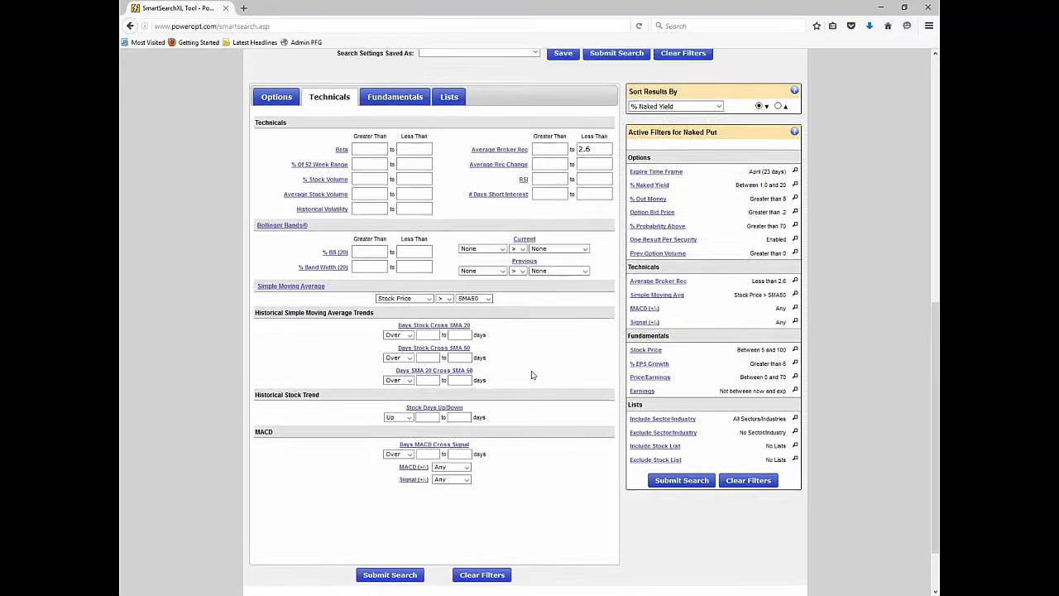
pyautogui.scroll(1, 532, 375)
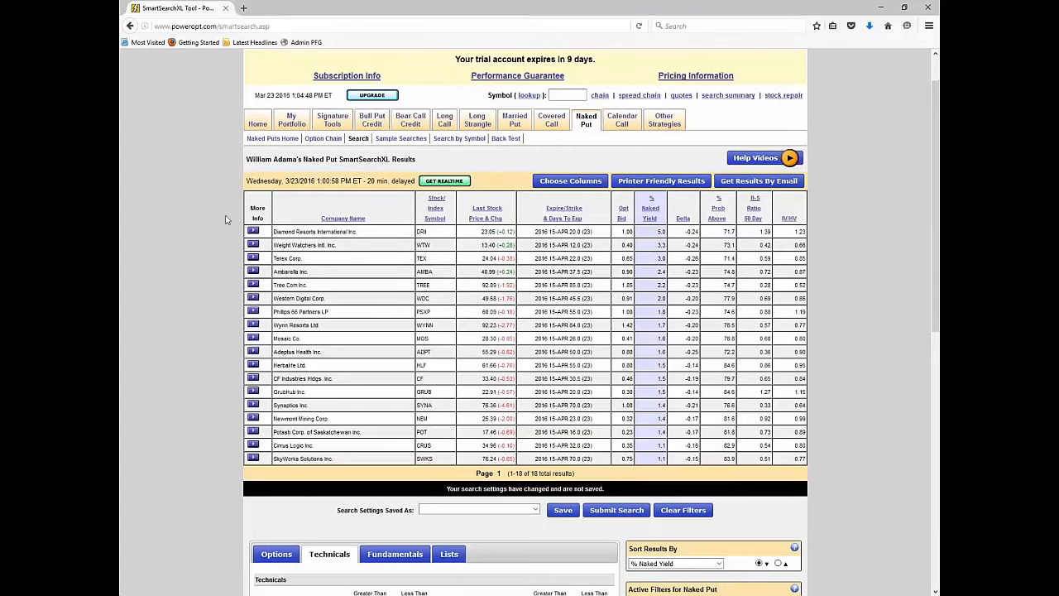
# Open the Free Webinars page, mark the PowerOptions Tools category and its Setting Up The Search Tool webinar, and clear the annotations.
pyautogui.moveTo(257, 121)
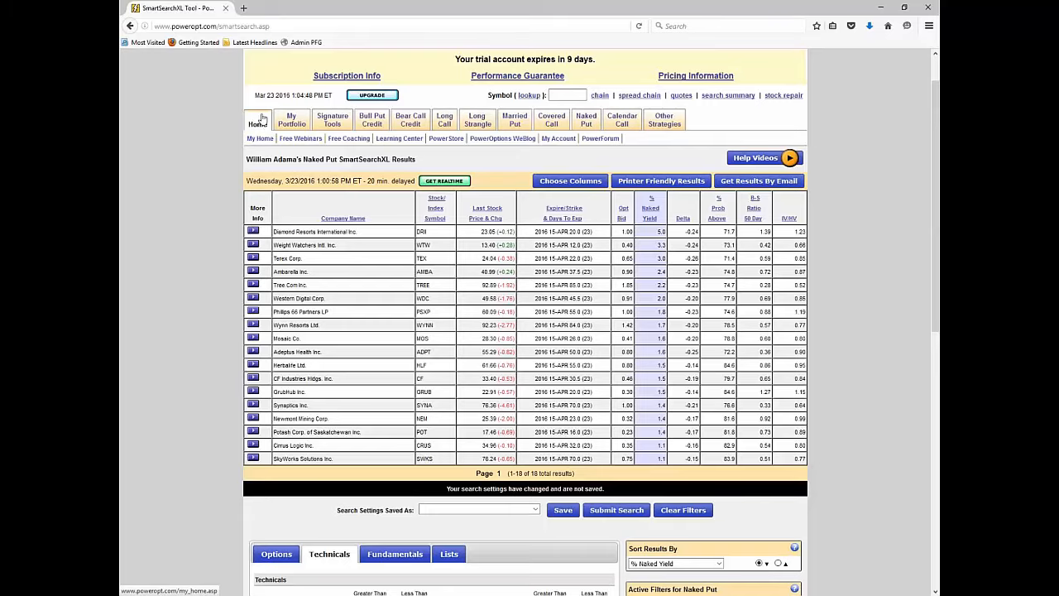
pyautogui.click(300, 139)
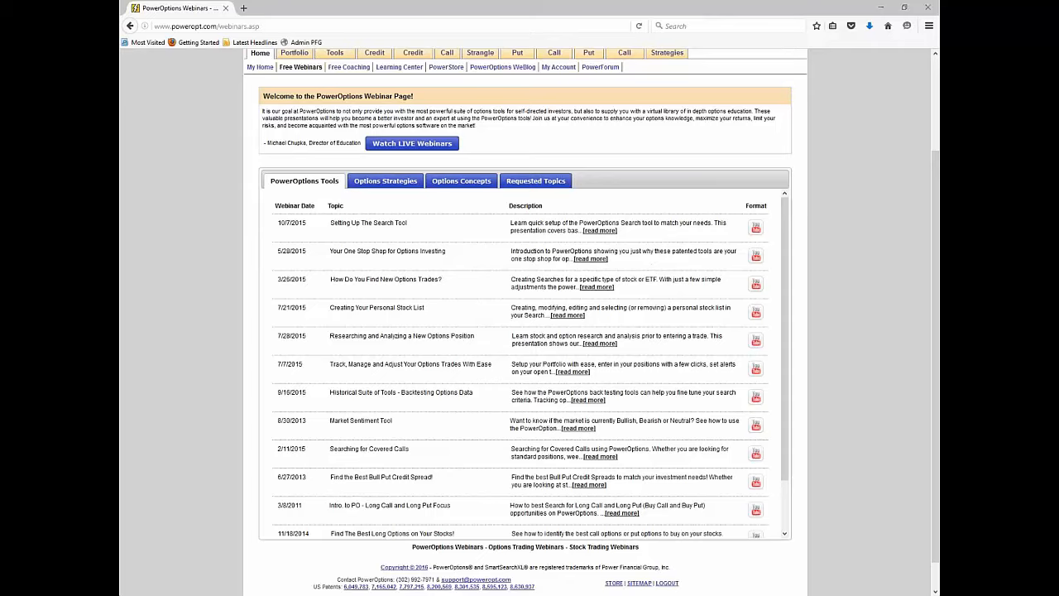
pyautogui.moveTo(400, 209)
pyautogui.mouseDown()
pyautogui.moveTo(366, 200)
pyautogui.moveTo(264, 221)
pyautogui.moveTo(320, 233)
pyautogui.moveTo(393, 207)
pyautogui.mouseUp()
pyautogui.moveTo(323, 166)
pyautogui.mouseDown()
pyautogui.moveTo(248, 178)
pyautogui.moveTo(346, 176)
pyautogui.moveTo(304, 165)
pyautogui.mouseUp()
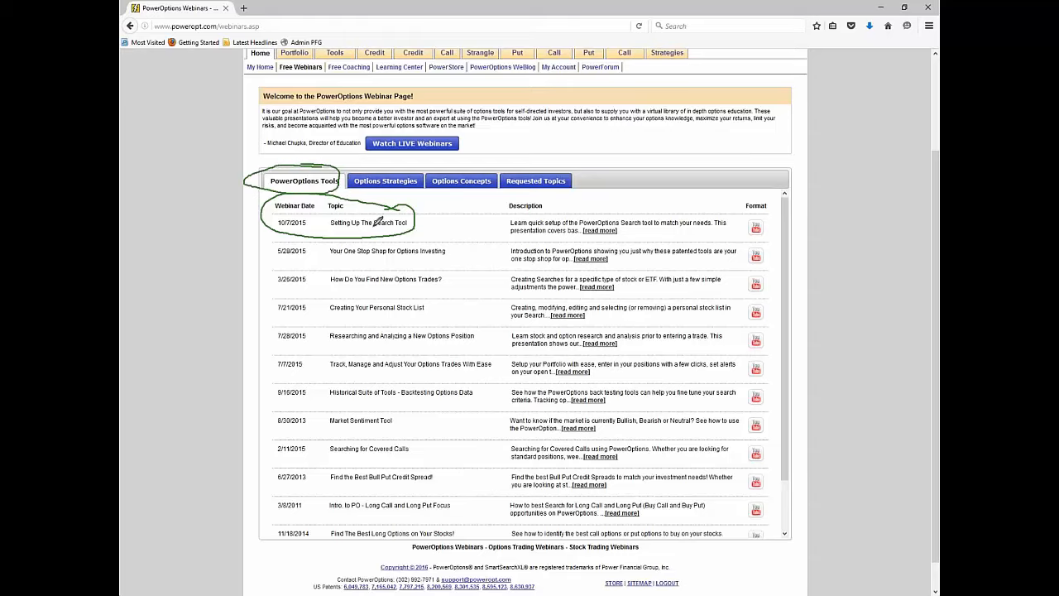
pyautogui.moveTo(457, 221); pyautogui.dragTo(508, 207)
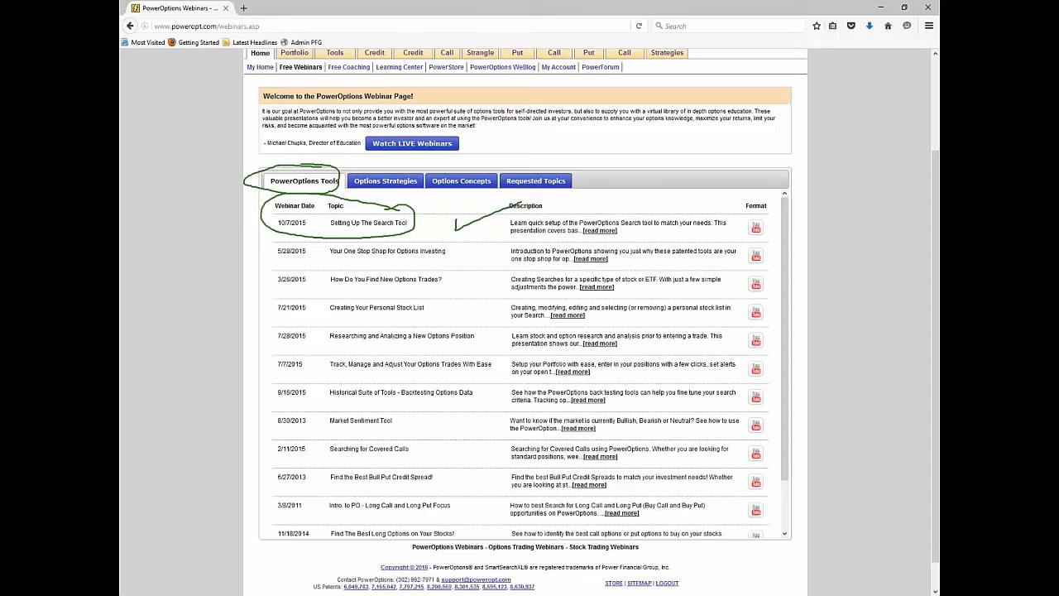
pyautogui.press('Escape')
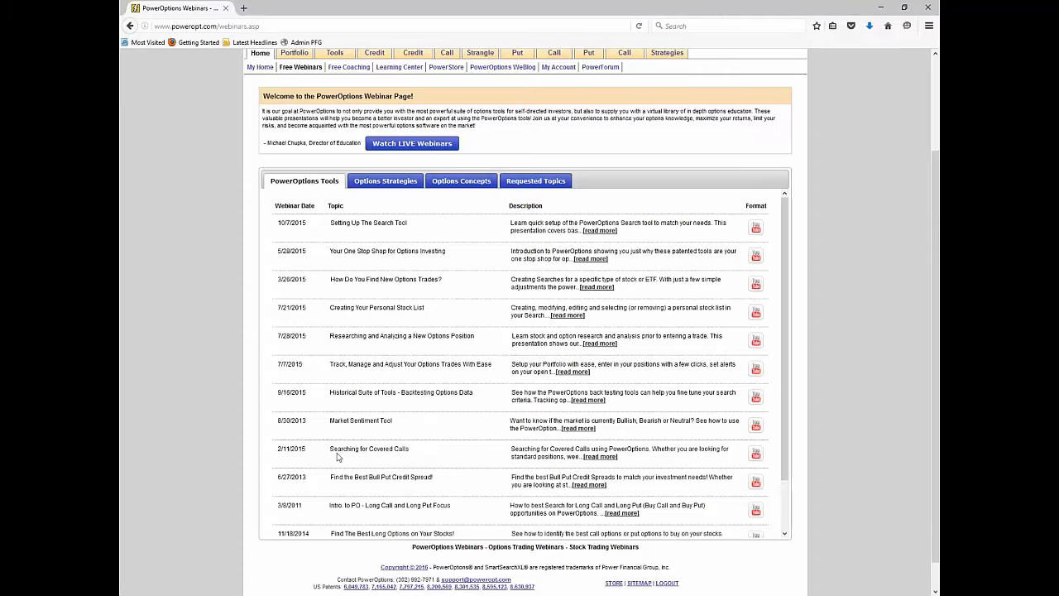
# Browse the Options Strategies webinars for PowerOptions for RadioActive Trades and Introduction to Naked Puts, and read the latter's full description.
pyautogui.click(386, 180)
pyautogui.scroll(-3, 413, 331)
pyautogui.moveTo(329, 254); pyautogui.dragTo(452, 263)
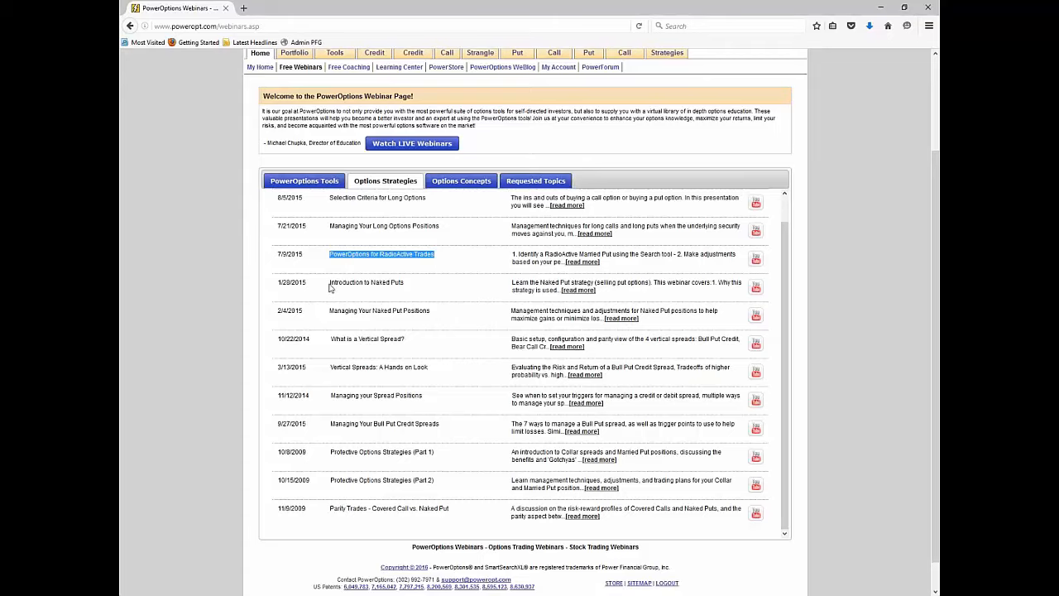
pyautogui.moveTo(329, 284); pyautogui.dragTo(415, 291)
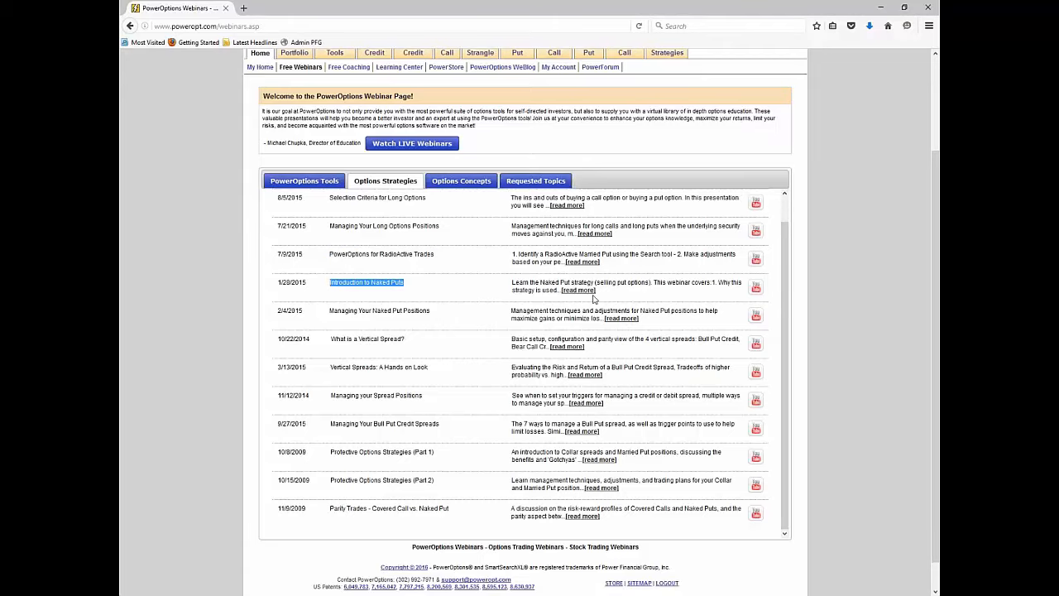
pyautogui.click(589, 290)
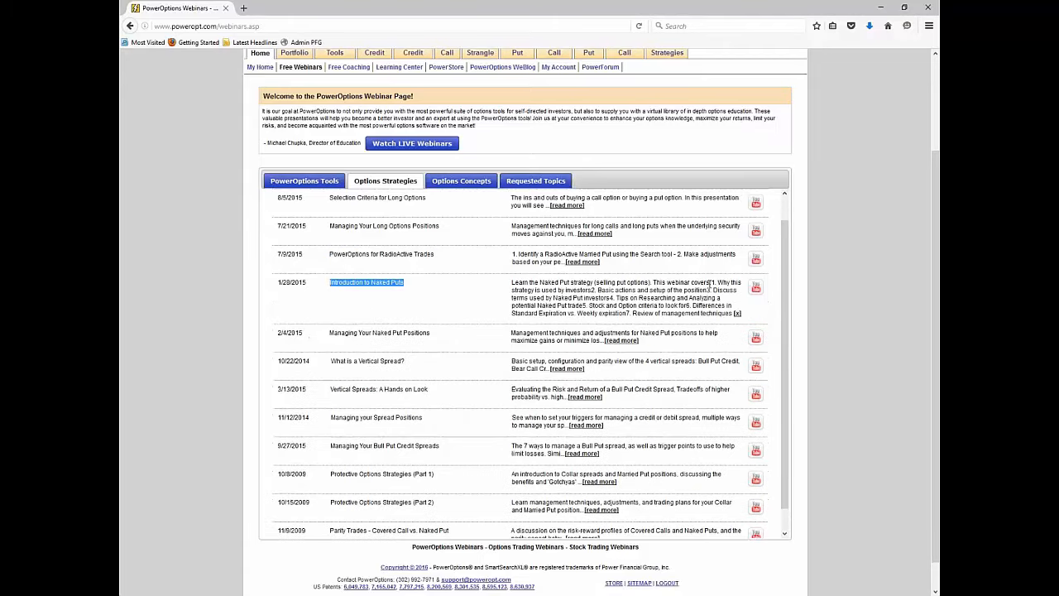
pyautogui.moveTo(527, 298); pyautogui.dragTo(708, 306)
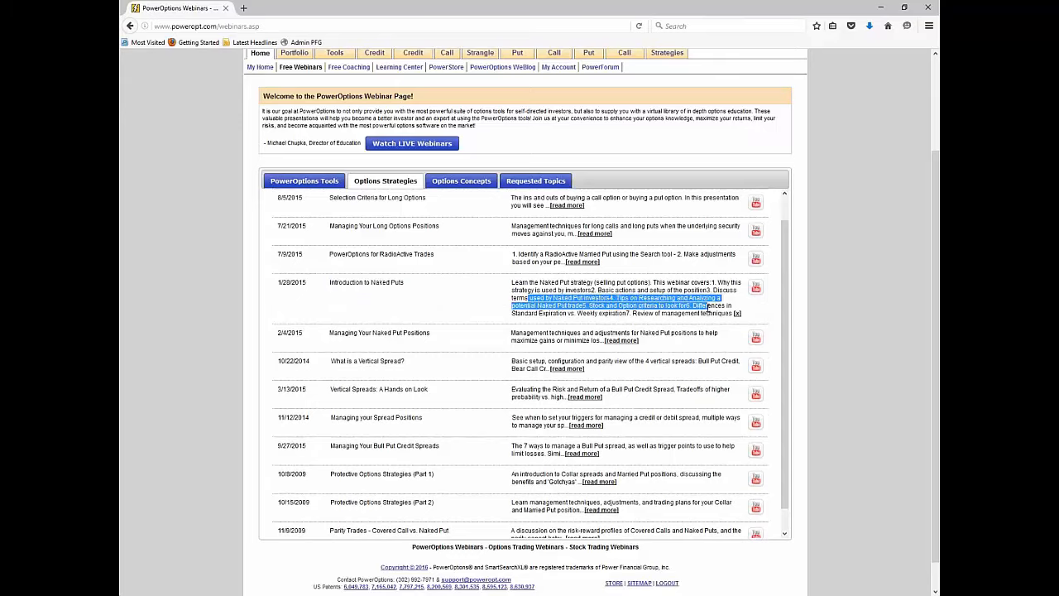
pyautogui.click(445, 303)
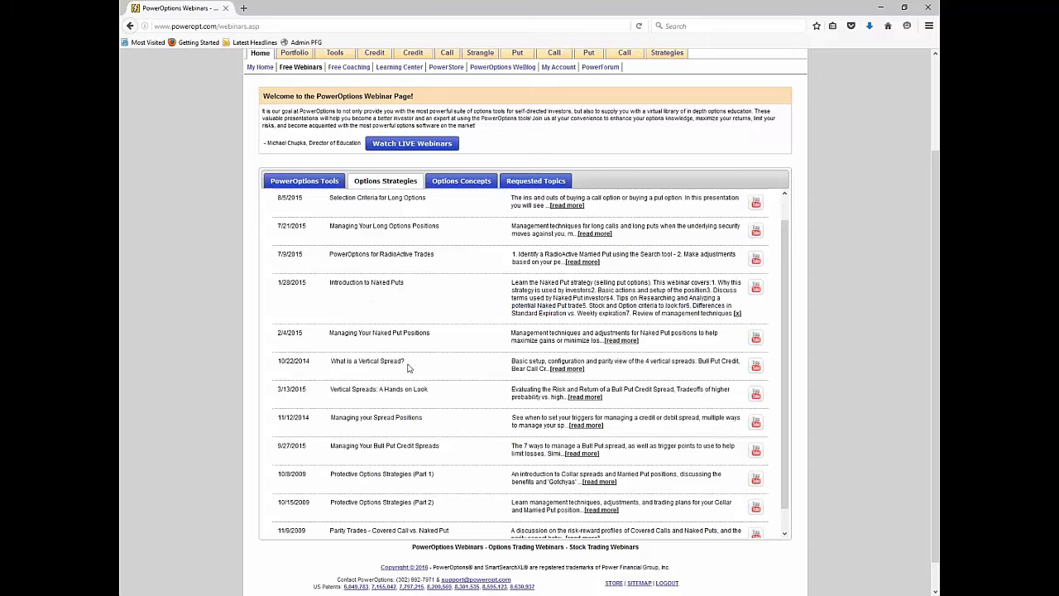
# Highlight the What is a Vertical Spread? and Vertical Spreads: A Hands on Look webinar titles.
pyautogui.scroll(-1, 493, 388)
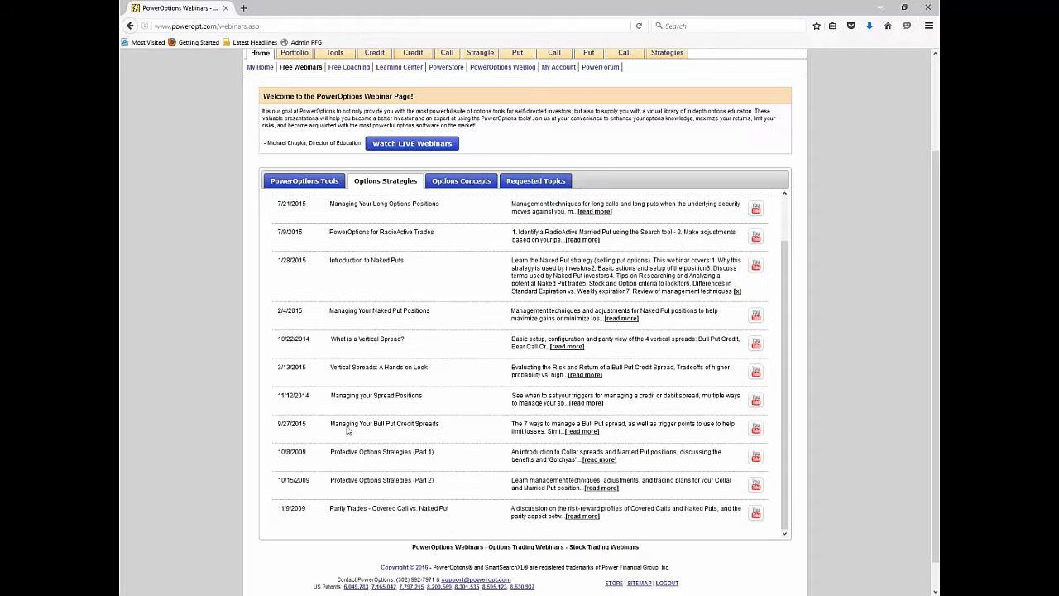
pyautogui.tripleClick(334, 344)
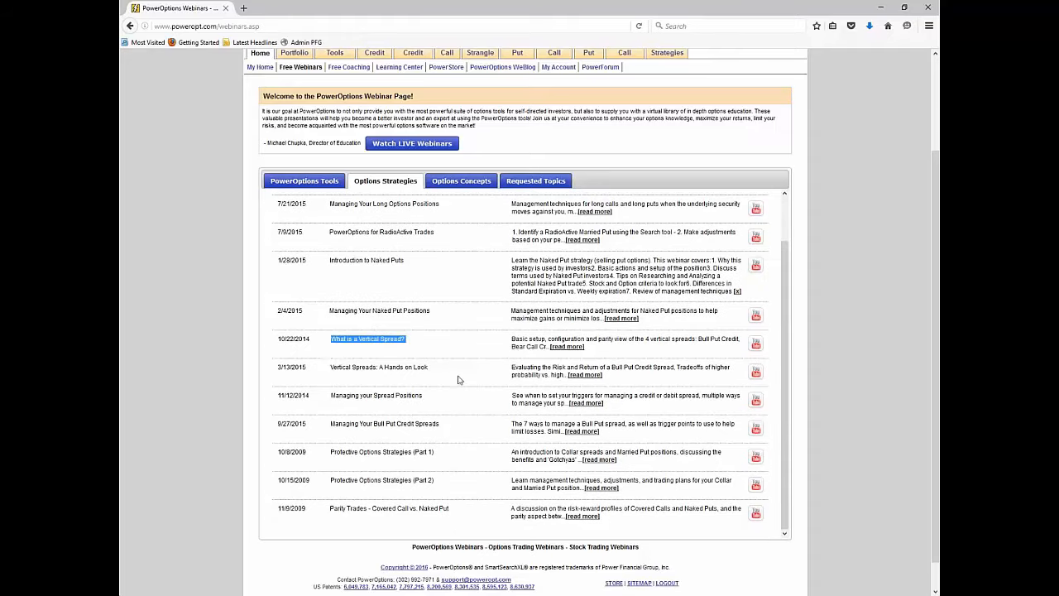
pyautogui.moveTo(331, 368); pyautogui.dragTo(438, 372)
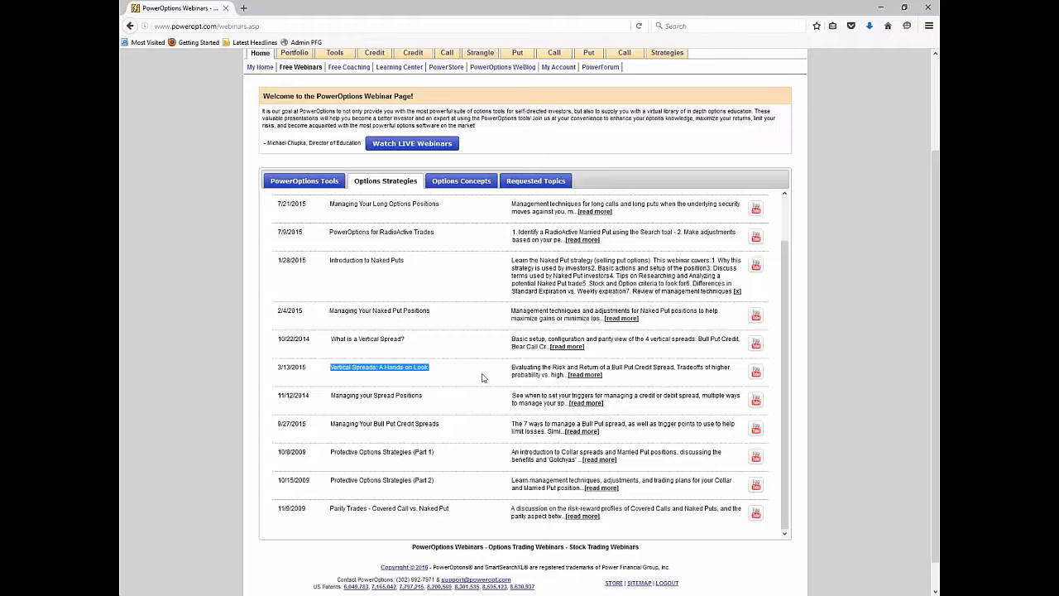
# Browse the Requested Topics webinars and highlight the 10/16/2015 session on expiring credit spreads, calendar spreads, and stock and option criteria.
pyautogui.click(533, 181)
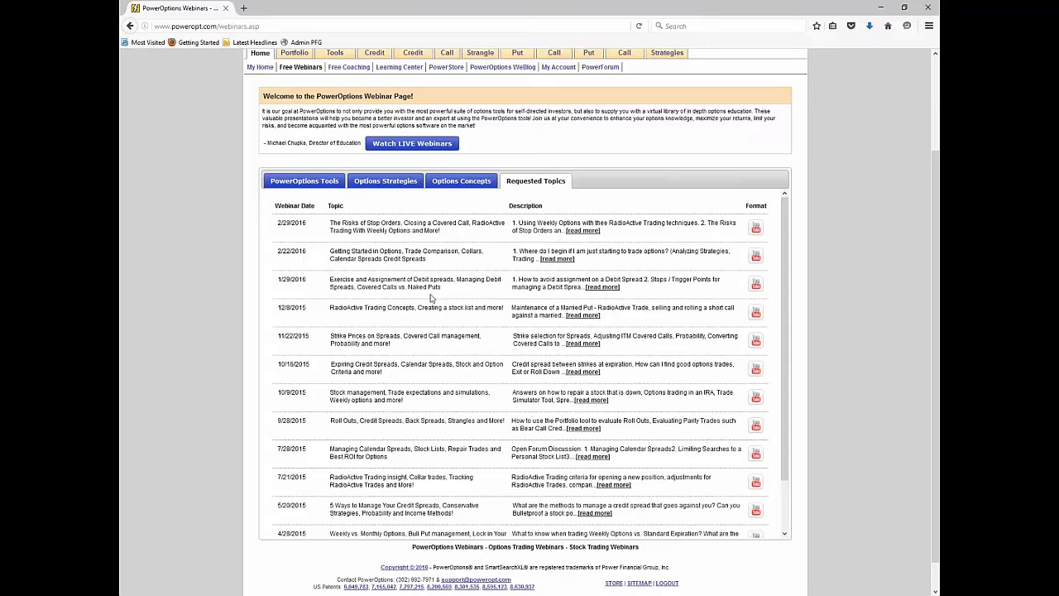
pyautogui.moveTo(355, 336); pyautogui.dragTo(490, 349)
pyautogui.click(490, 349)
pyautogui.scroll(-1, 418, 351)
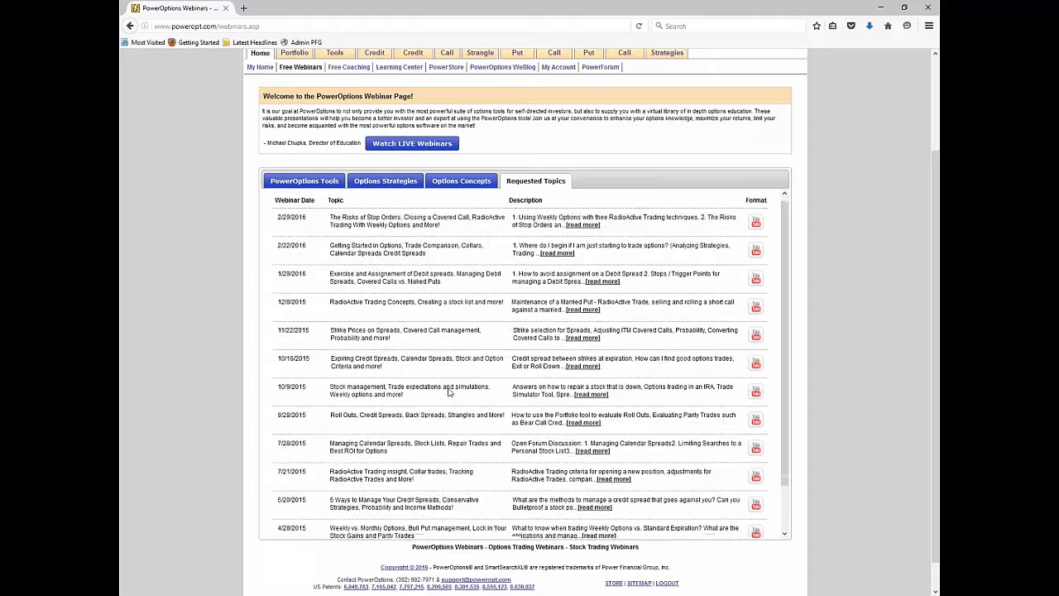
pyautogui.moveTo(330, 326); pyautogui.dragTo(488, 332)
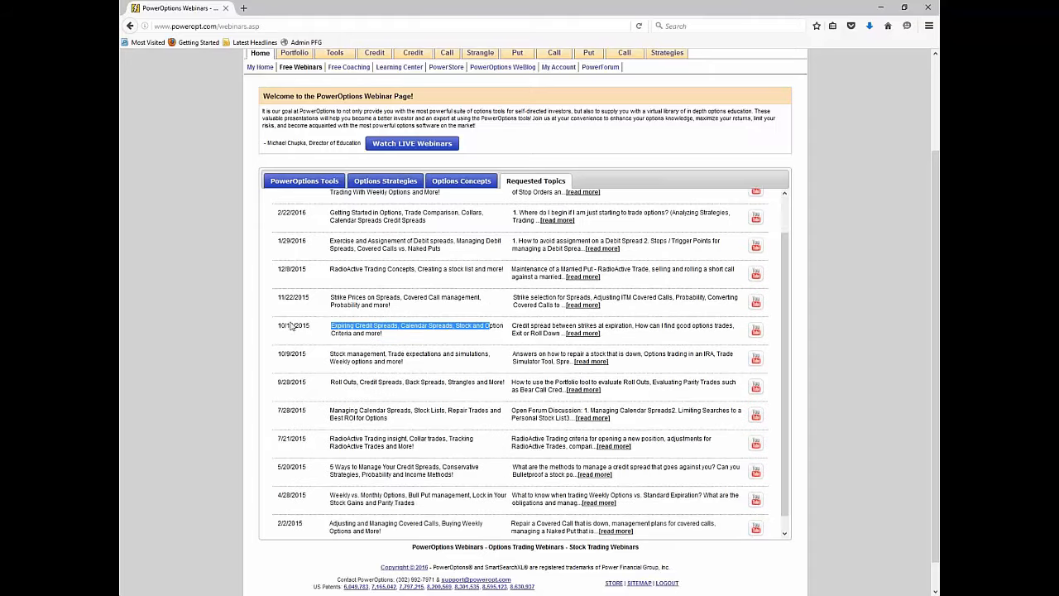
pyautogui.moveTo(279, 325); pyautogui.dragTo(326, 331)
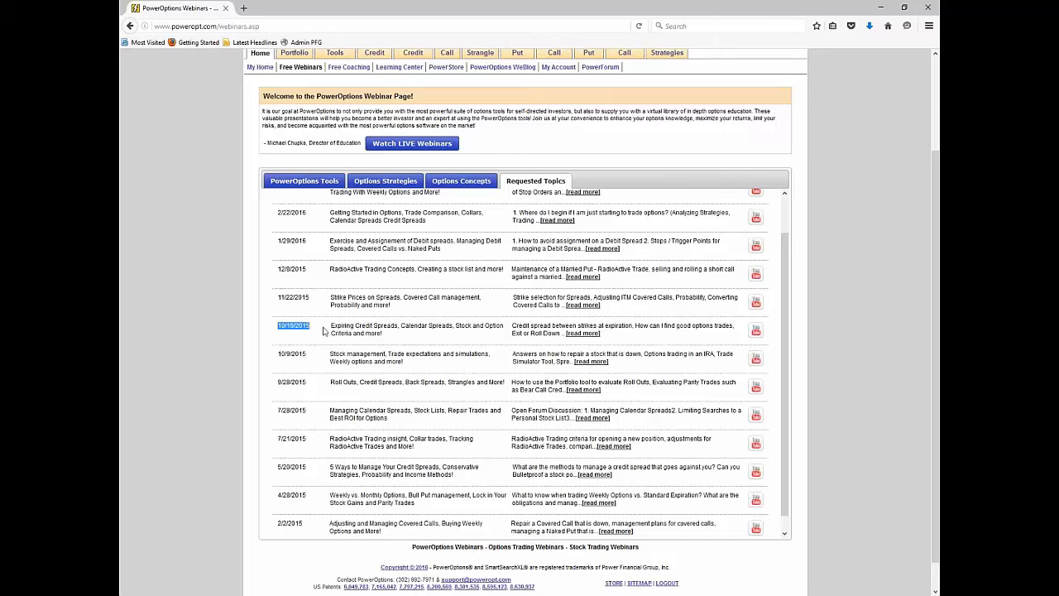
pyautogui.click(426, 354)
pyautogui.moveTo(315, 331); pyautogui.dragTo(447, 339)
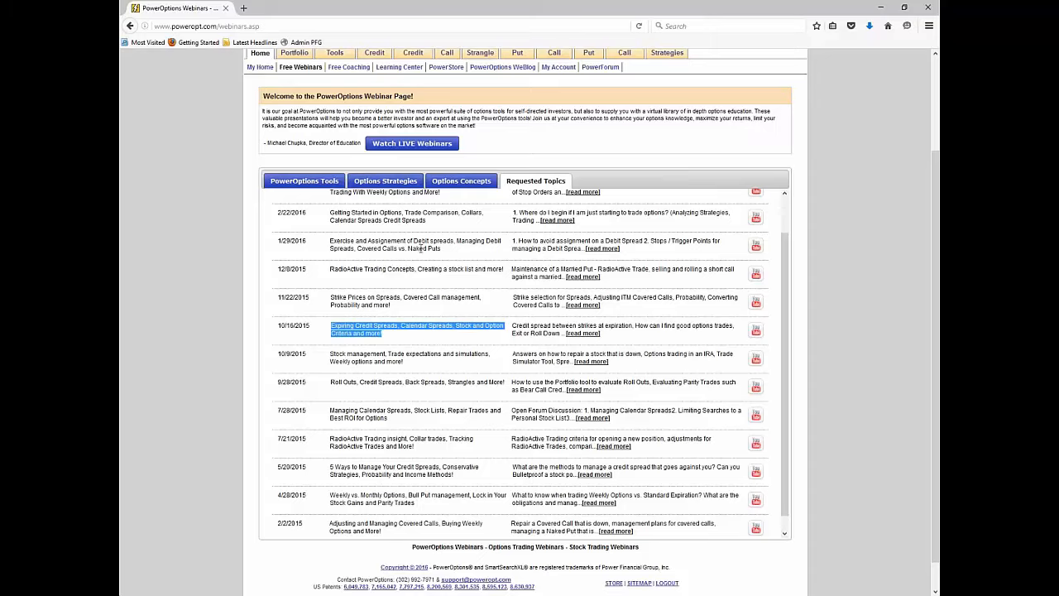
pyautogui.click(932, 261)
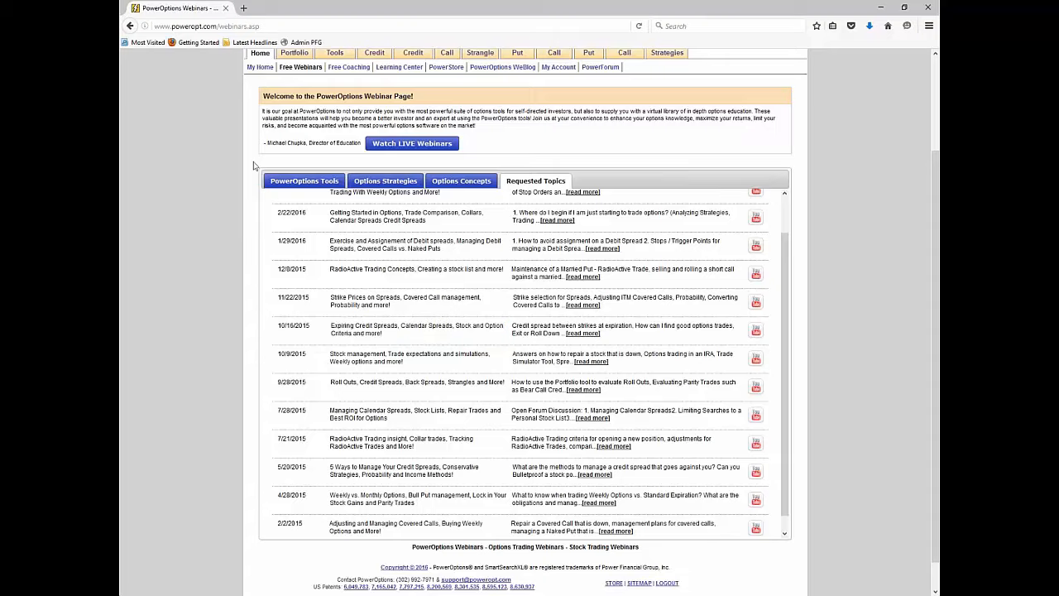
# Return to the PowerOptions Tools webinars and highlight the titles on researching a new options position and on tracking, managing and adjusting trades.
pyautogui.click(297, 180)
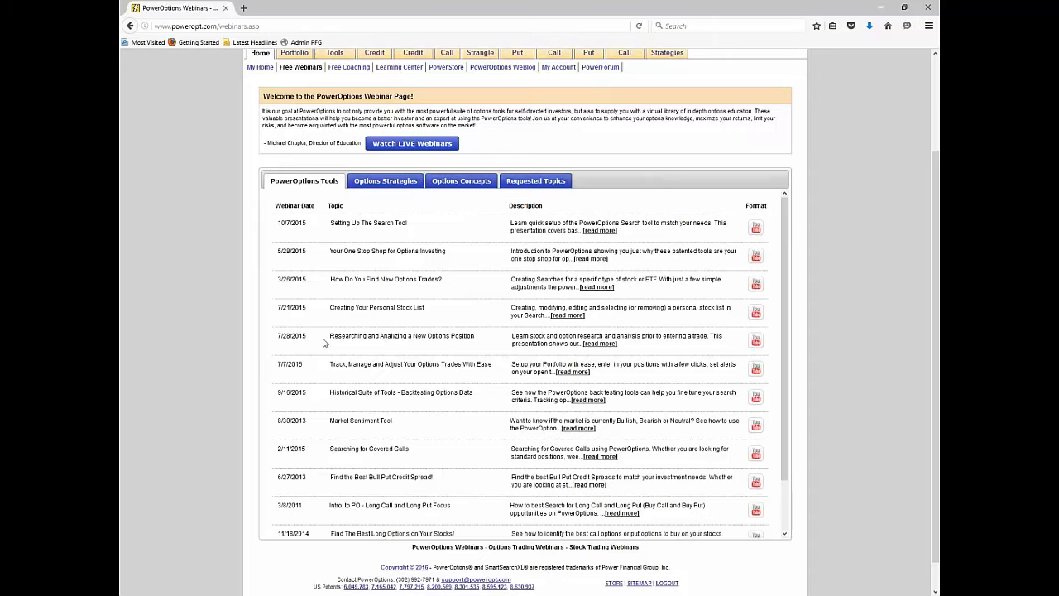
pyautogui.moveTo(328, 337); pyautogui.dragTo(487, 343)
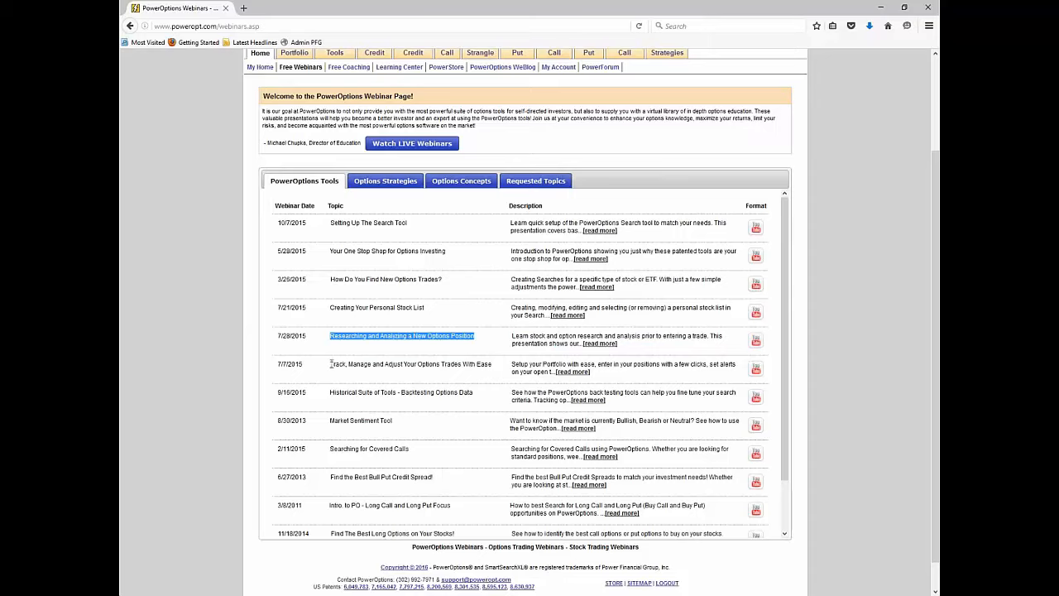
pyautogui.moveTo(329, 364); pyautogui.dragTo(508, 374)
pyautogui.click(497, 387)
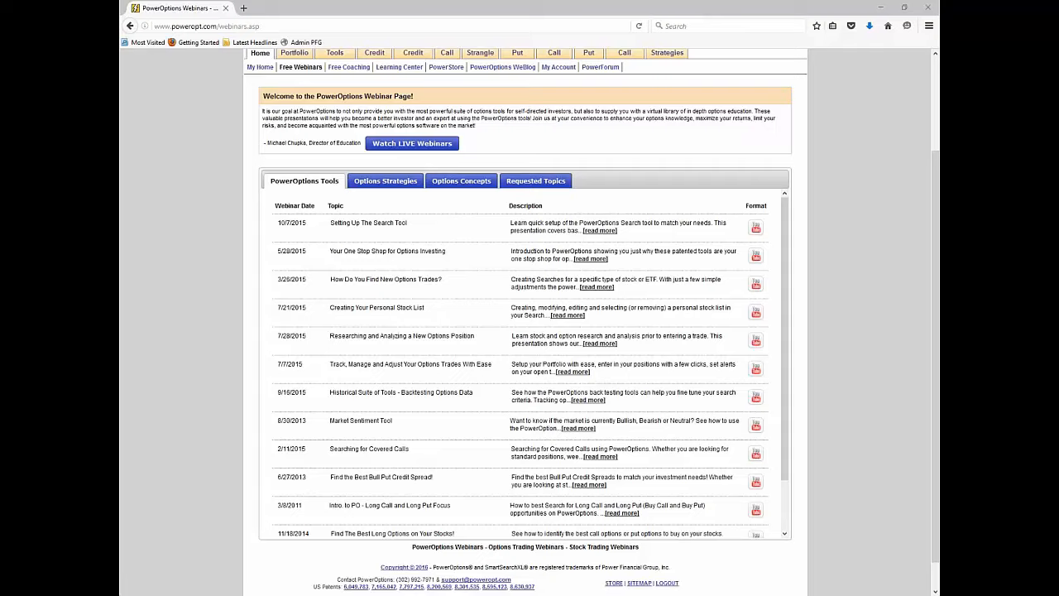
pyautogui.click(851, 435)
# Highlight the 10/7/2015 Setting Up The Search Tool webinar entry, and clear the selection.
pyautogui.scroll(1, 843, 453)
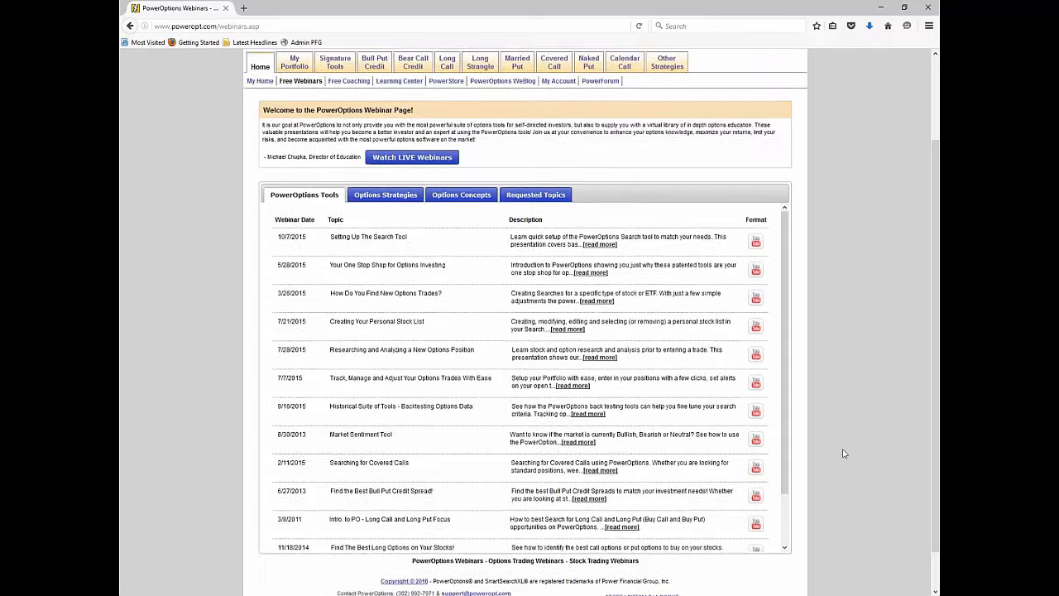
pyautogui.scroll(3, 844, 452)
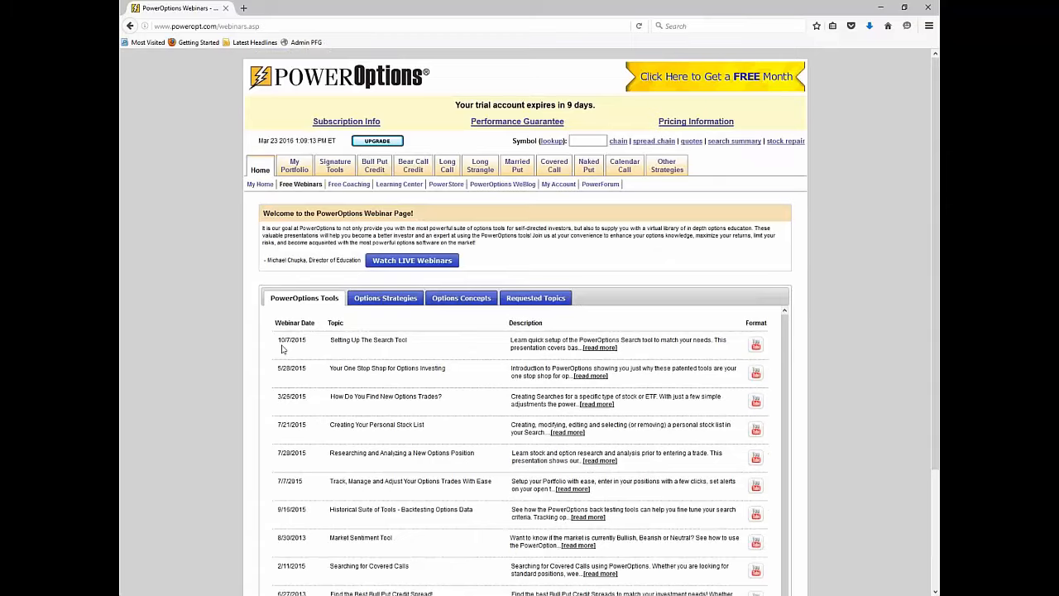
pyautogui.moveTo(282, 345); pyautogui.dragTo(436, 349)
pyautogui.click(439, 348)
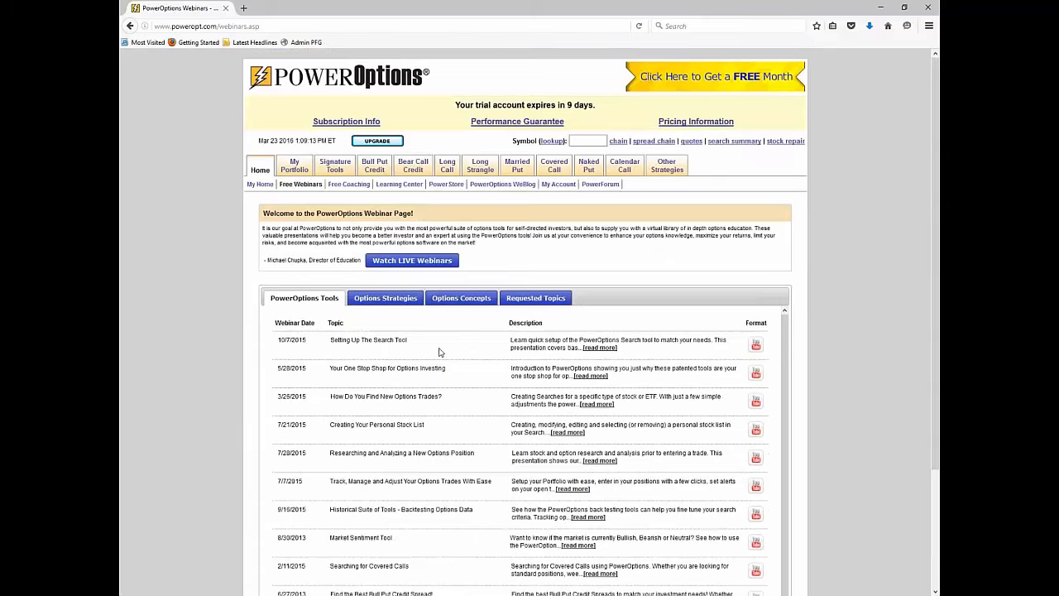